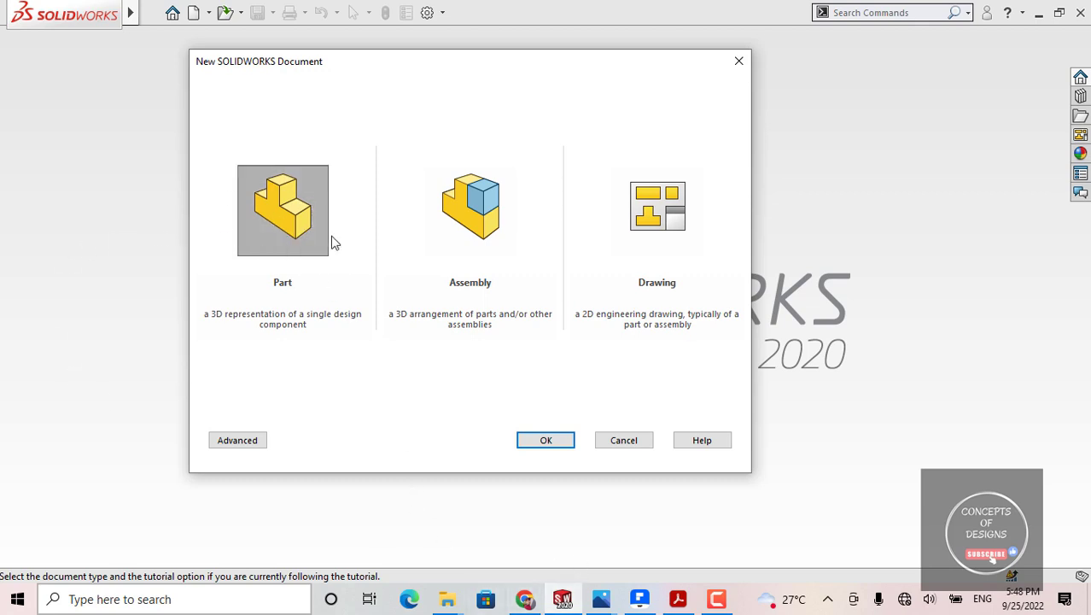
Create a new part document and confirm its MMGS units with the length precision at two decimals (.12).
left_click(548, 440)
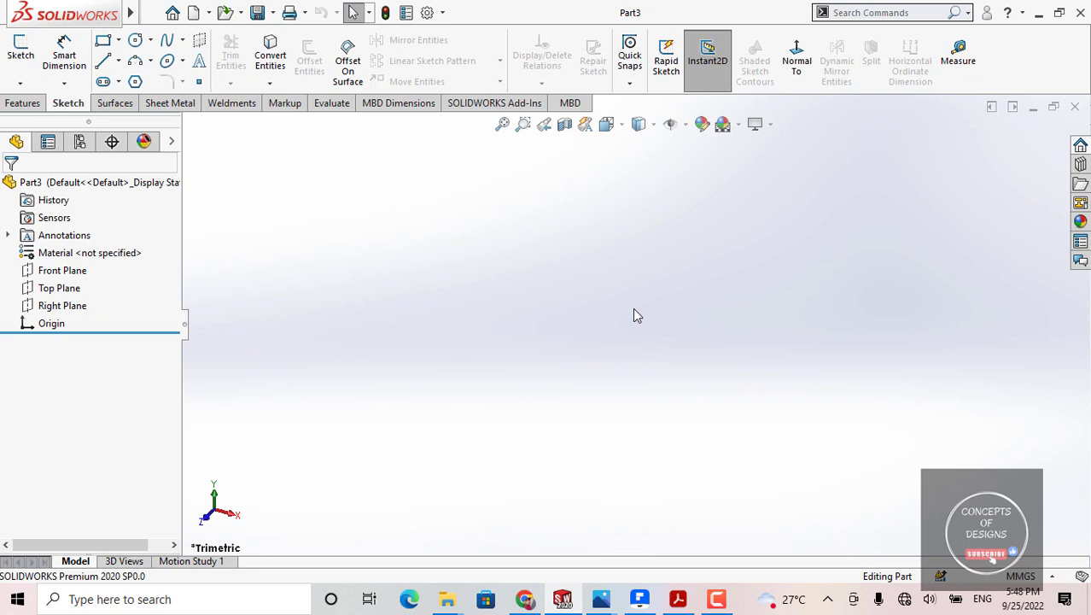
left_click(1054, 578)
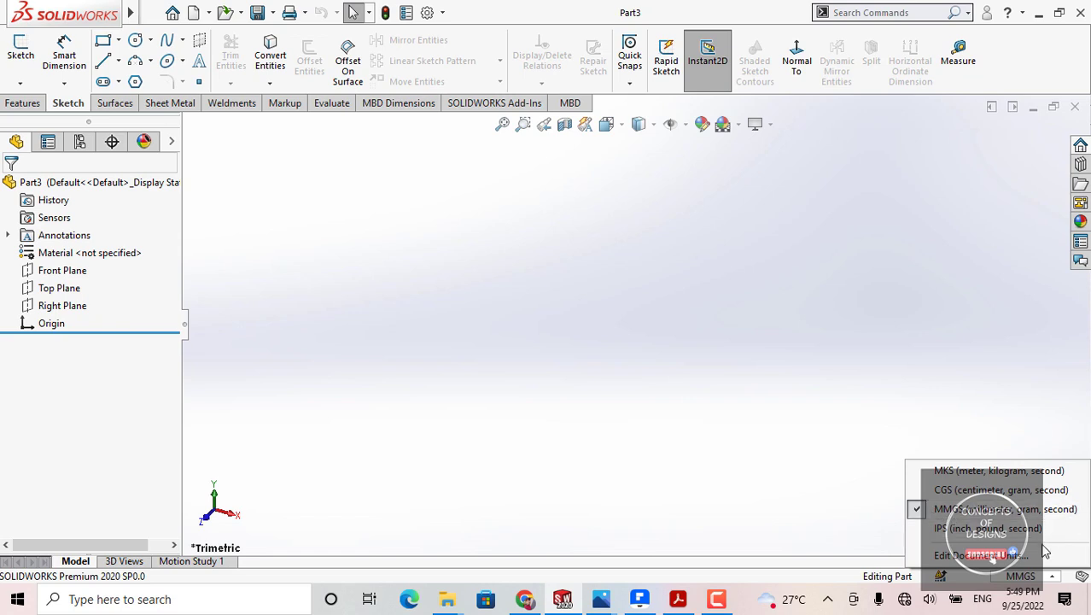
left_click(950, 557)
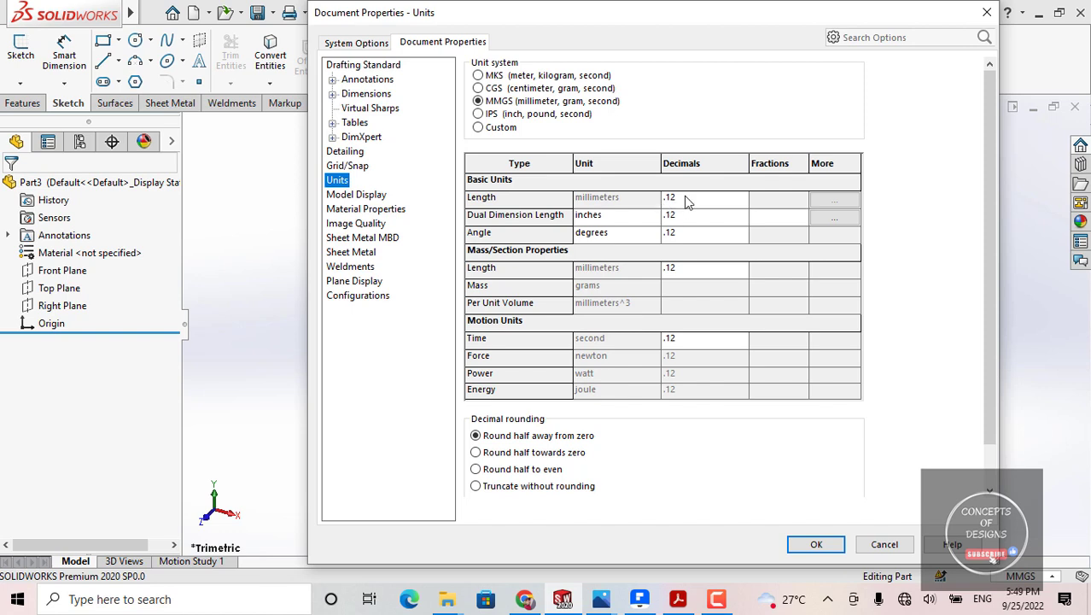
left_click(740, 199)
left_click(741, 198)
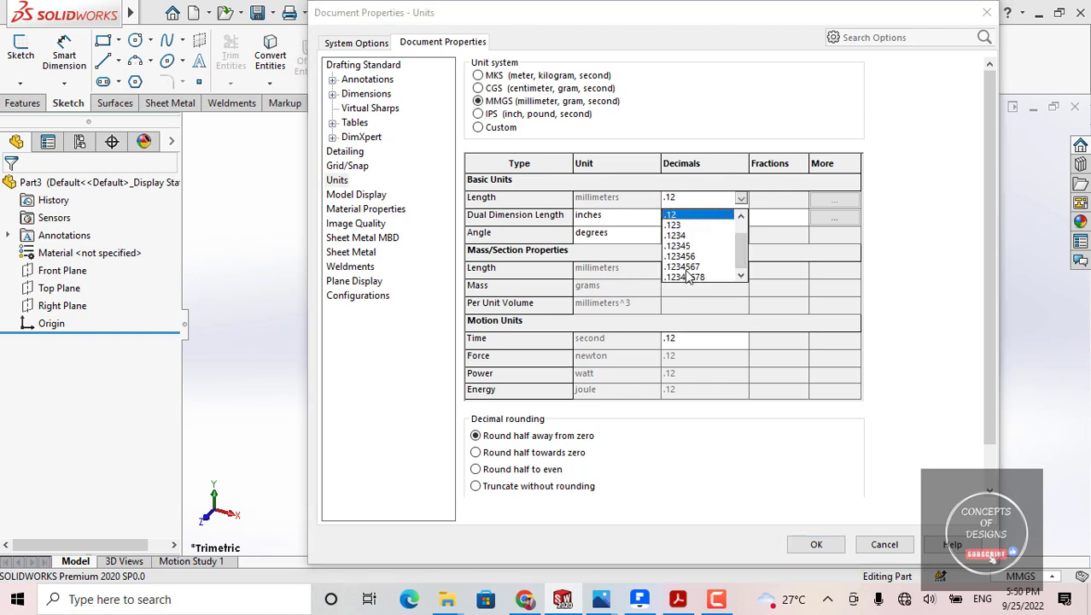
left_click(739, 199)
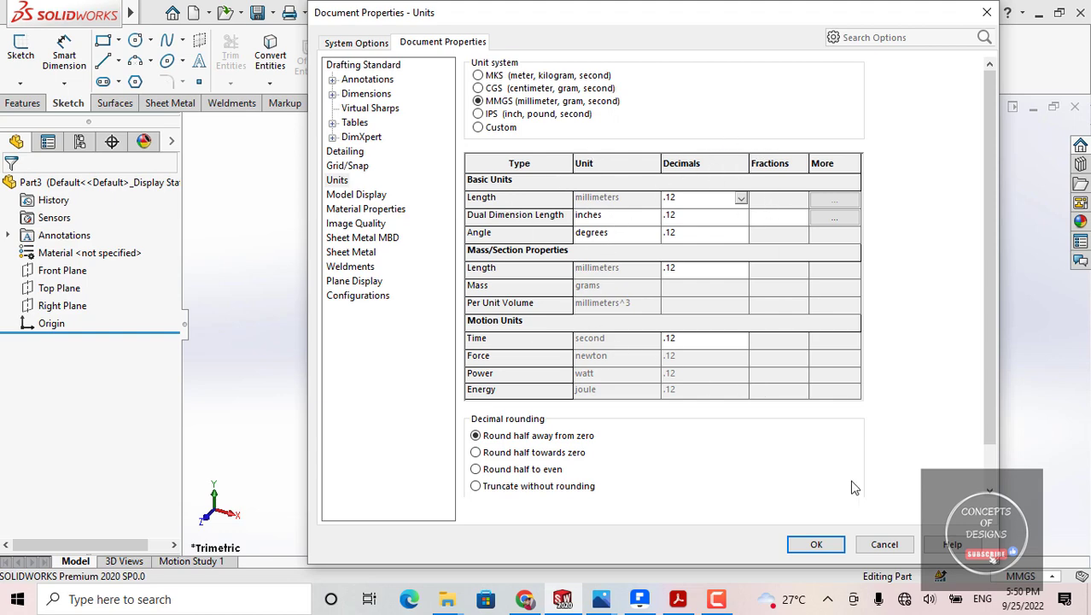
left_click(827, 543)
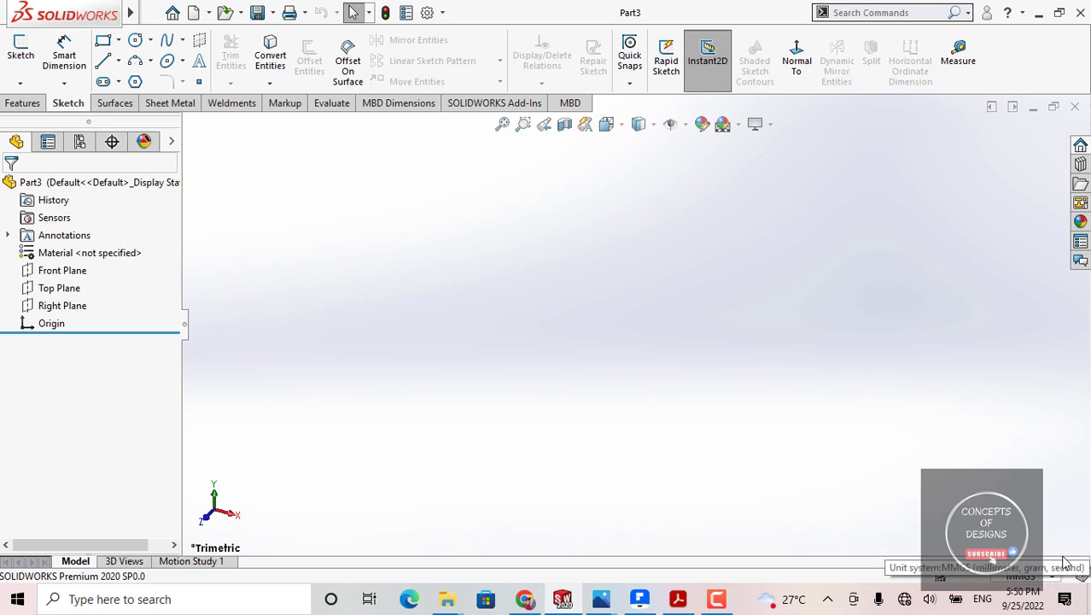
Switch to Photos and examine the labelled components of a new part document in SOLIDWORKS.jpg.
mouse_move(4, 13)
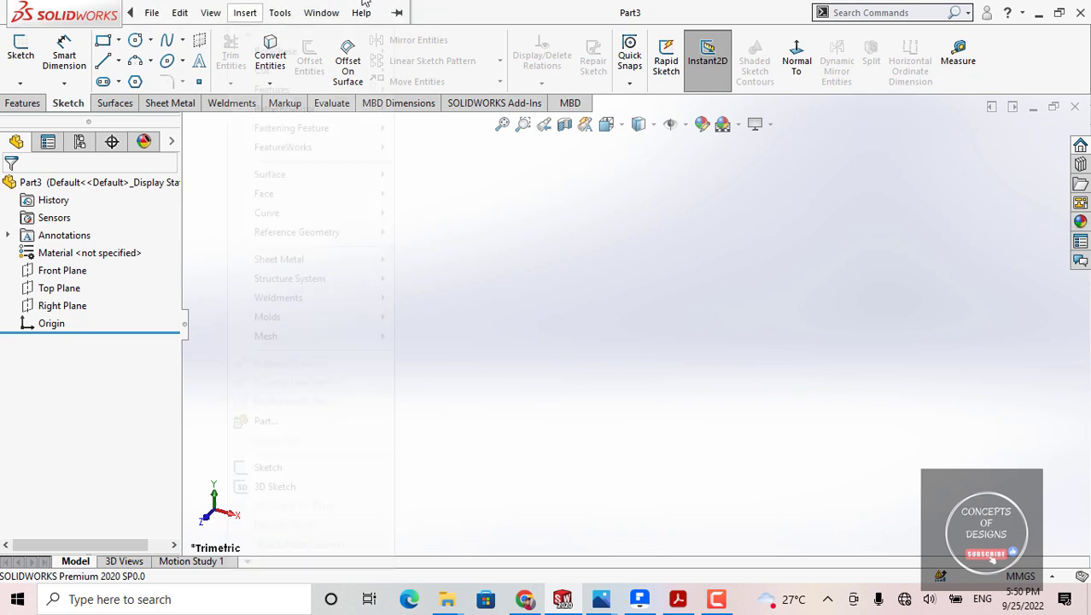
left_click(321, 12)
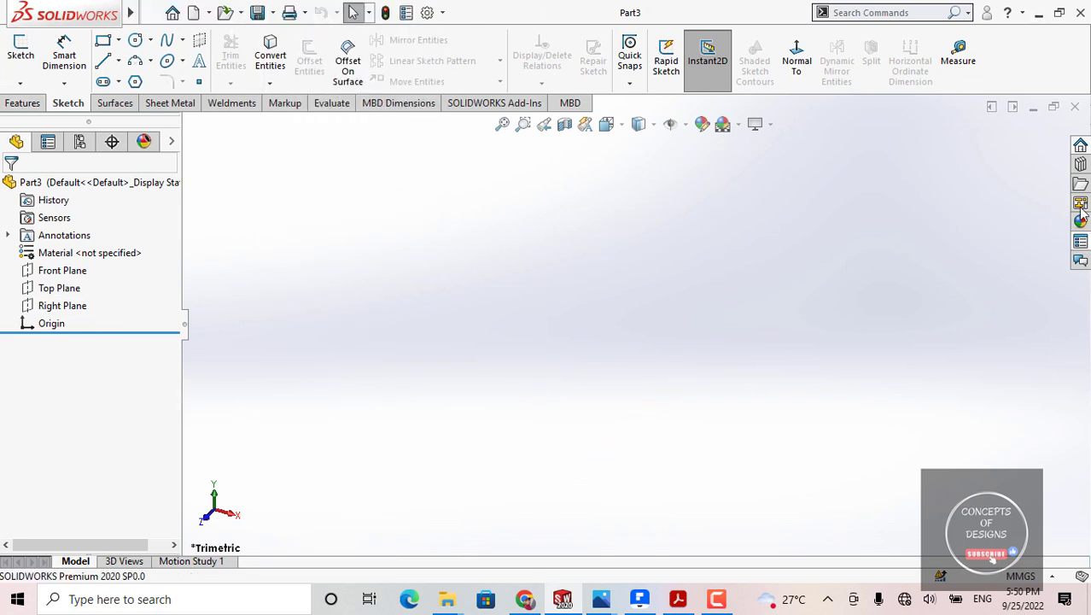
mouse_move(4, 24)
mouse_move(601, 599)
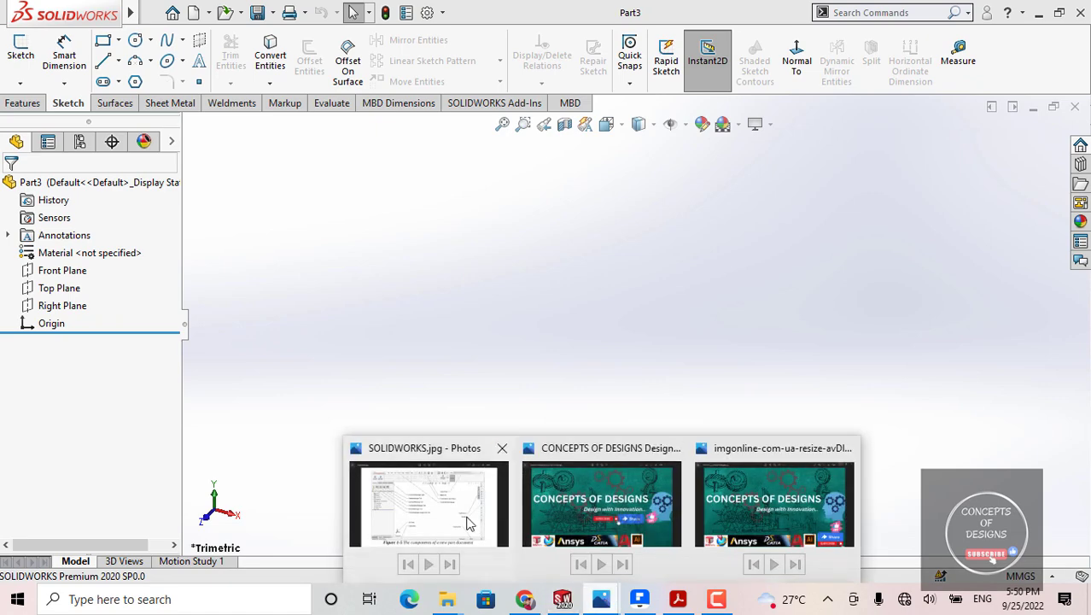
left_click(444, 513)
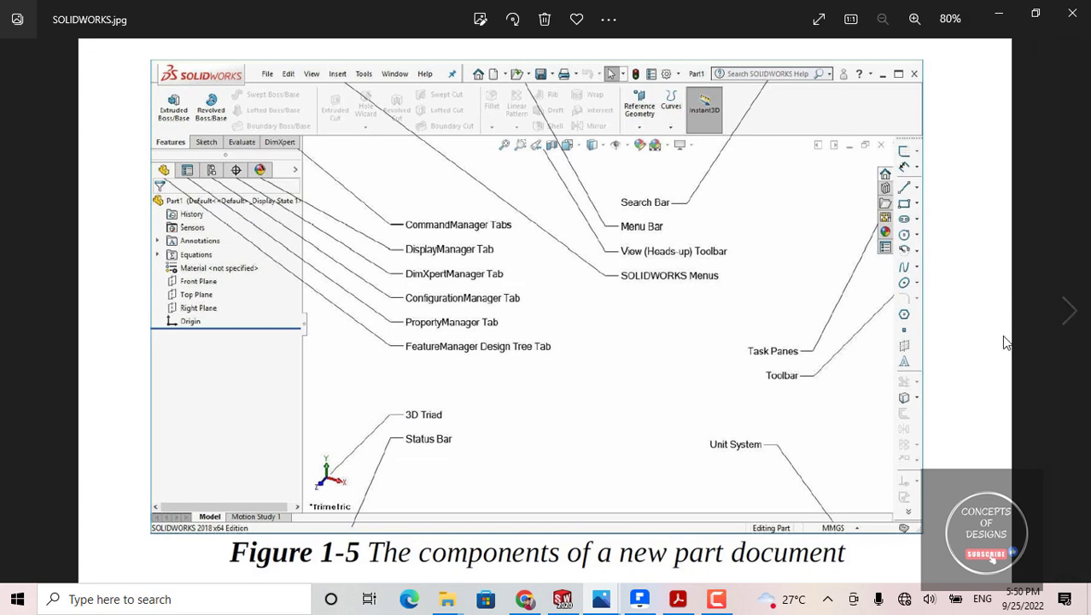
left_click(817, 20)
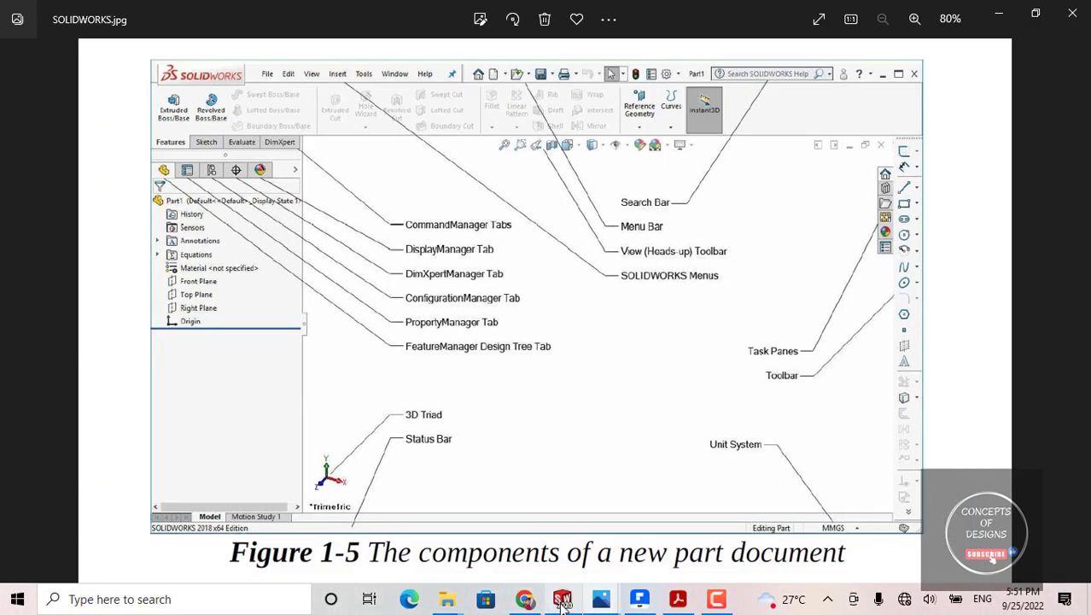
Return to SOLIDWORKS and view gland packing.SLDPRT from the 25mminch 150 ball valve folder, closing it again after inspection.
left_click(562, 603)
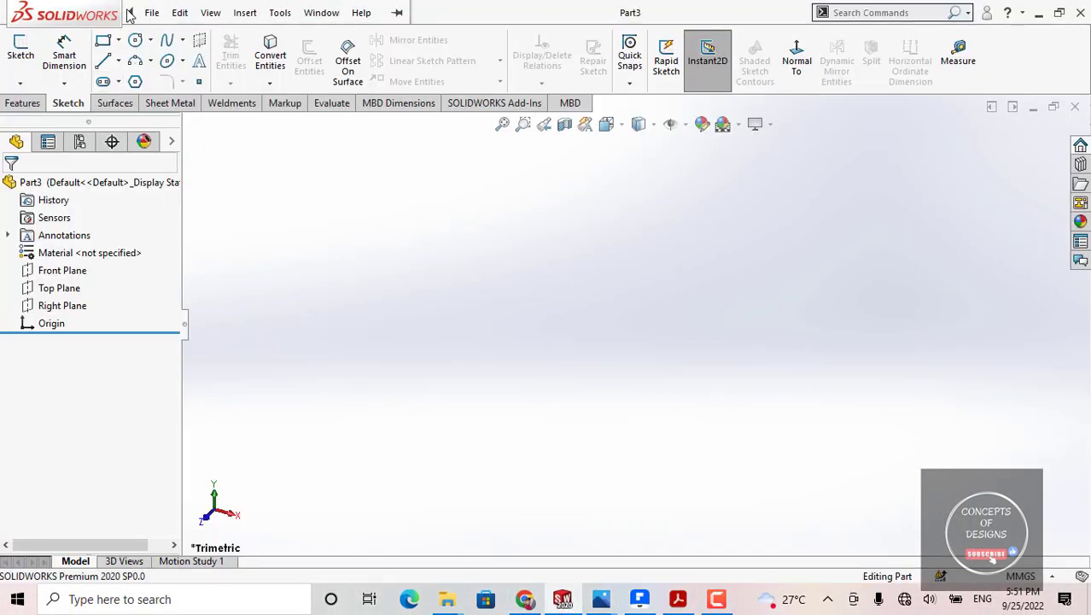
left_click(151, 13)
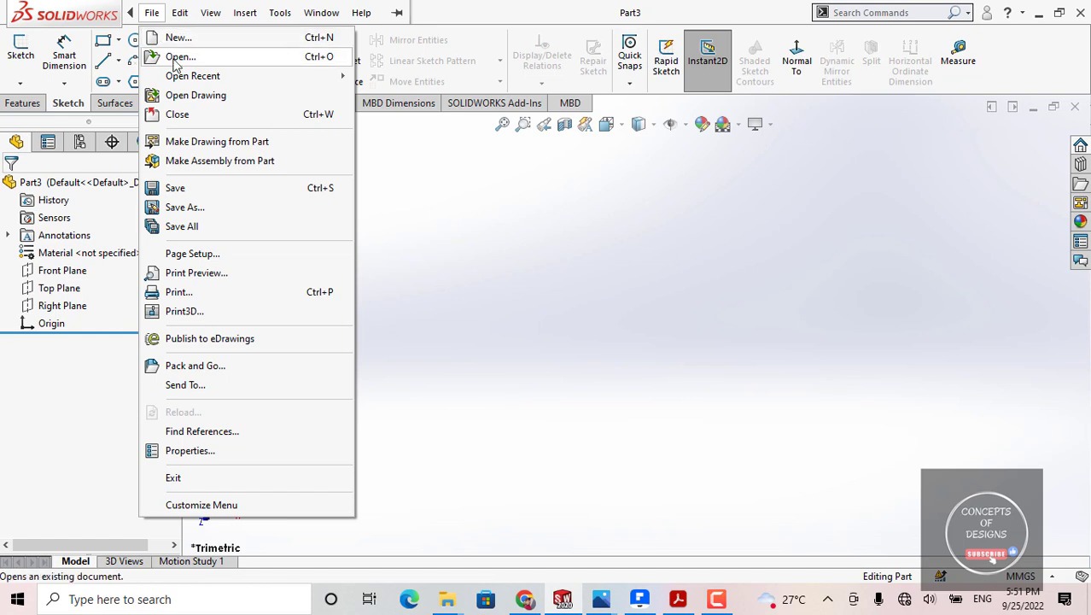
mouse_move(175, 81)
left_click(179, 58)
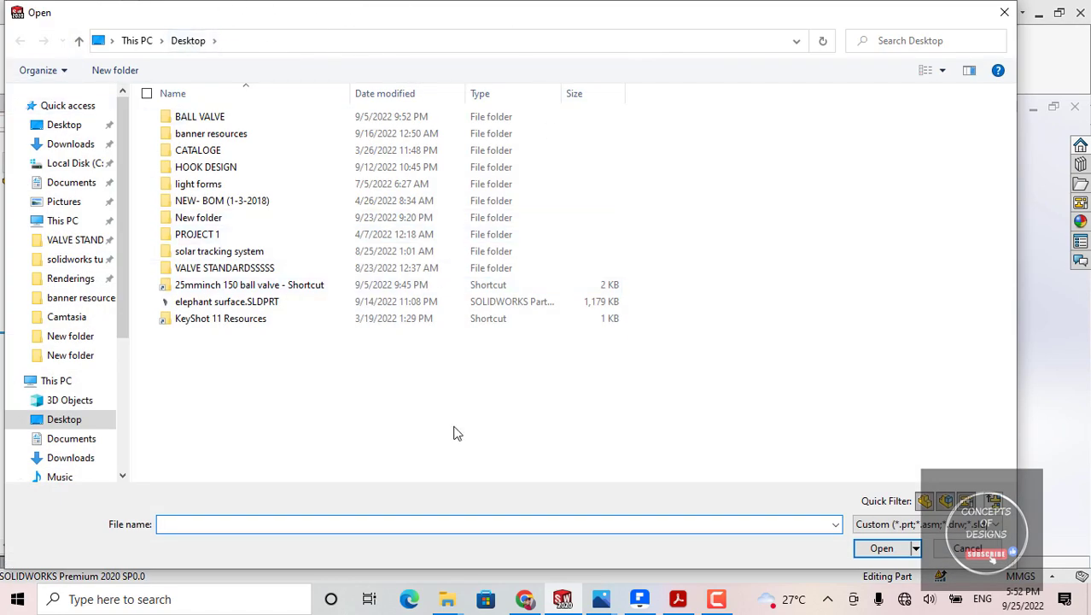
double_click(203, 169)
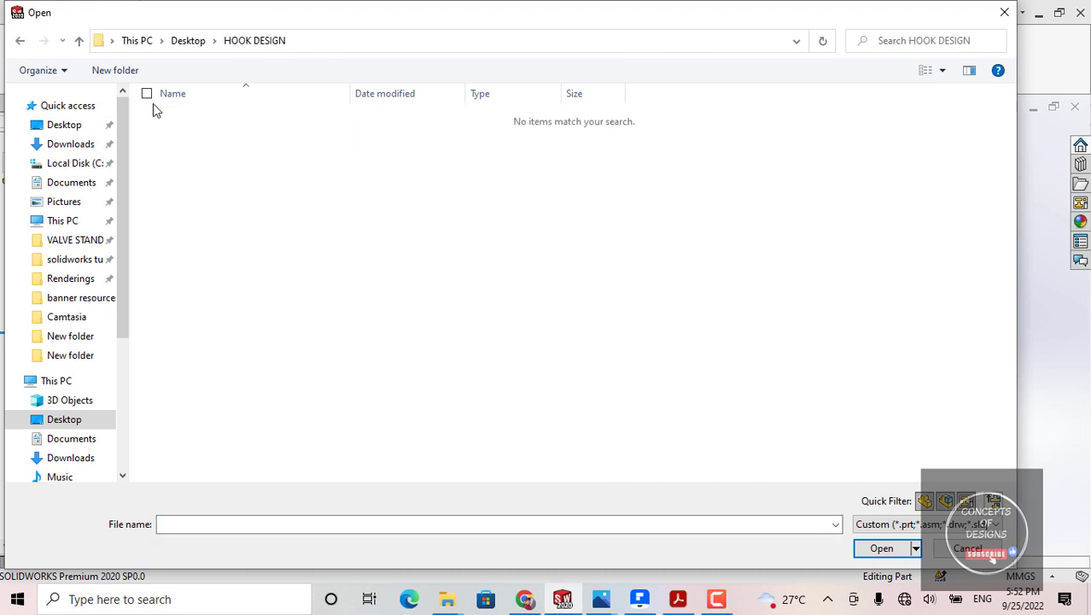
left_click(78, 41)
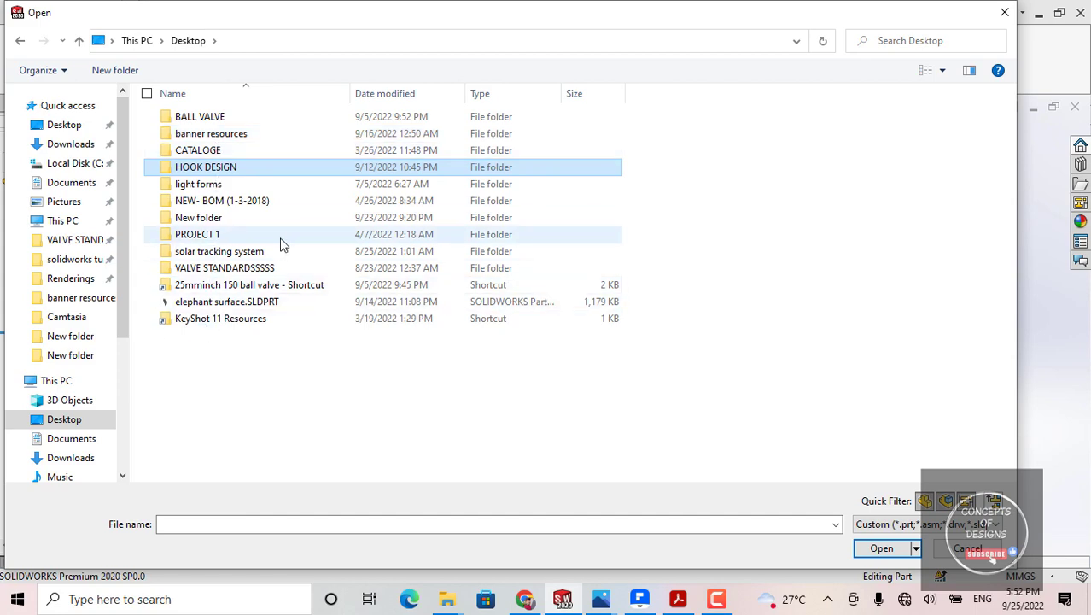
double_click(267, 288)
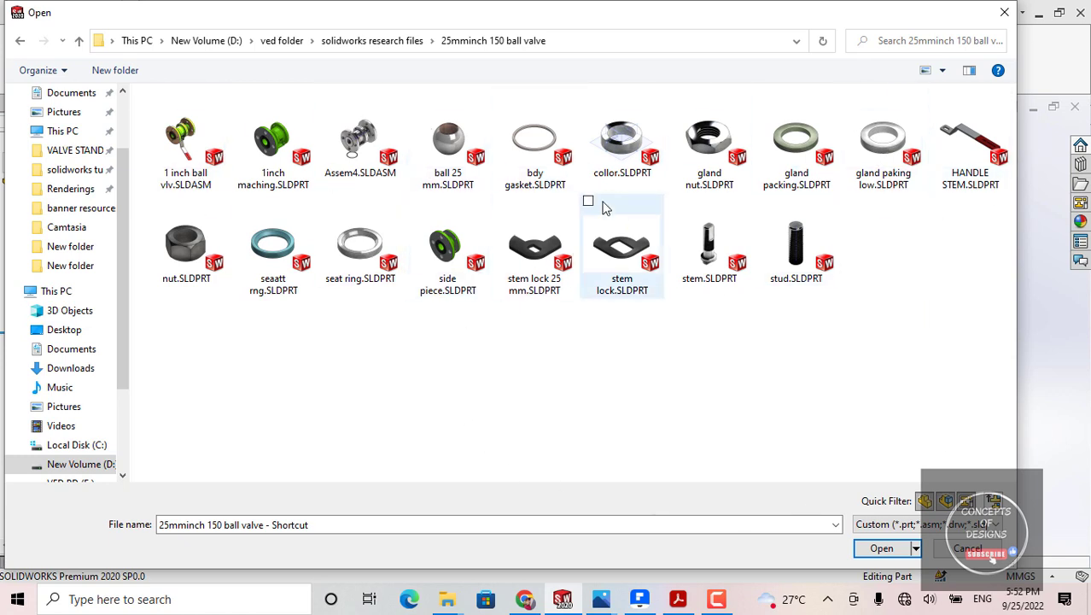
left_click(796, 141)
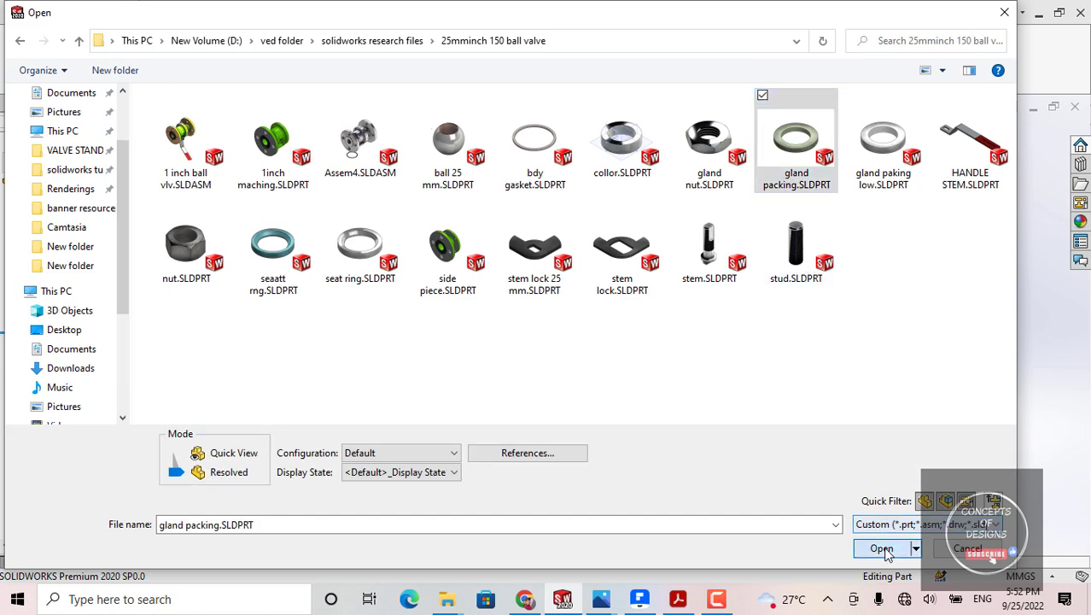
left_click(883, 549)
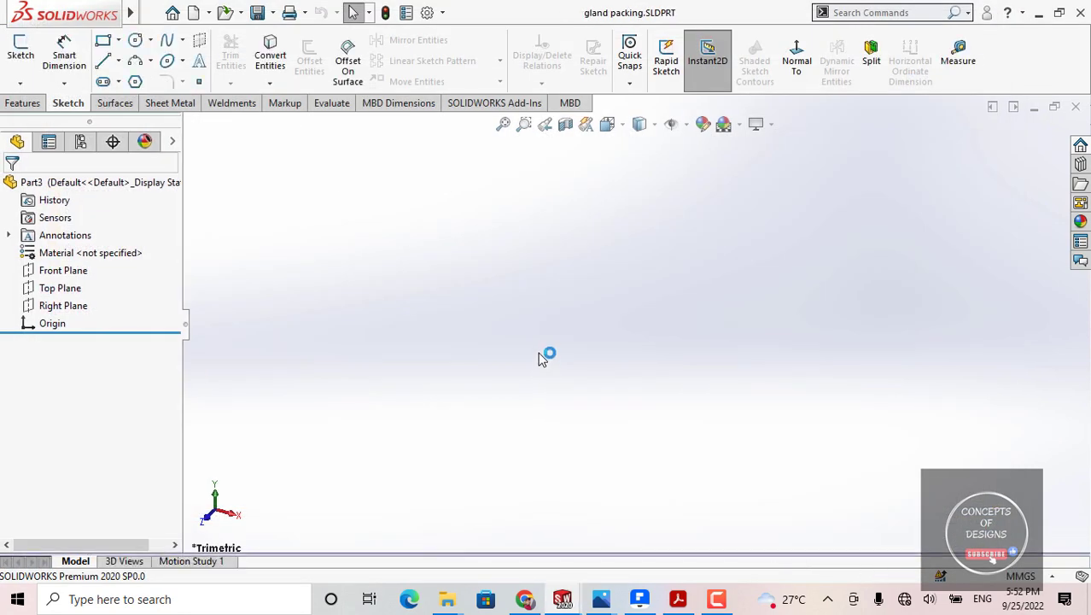
middle_click_drag(620, 336, 709, 274)
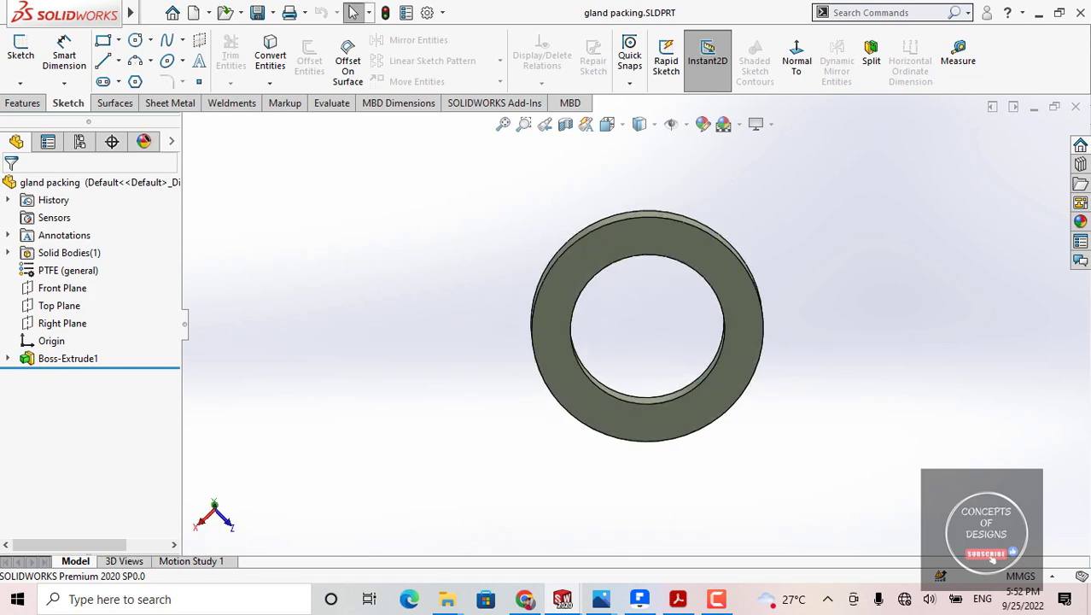
left_click(1077, 106)
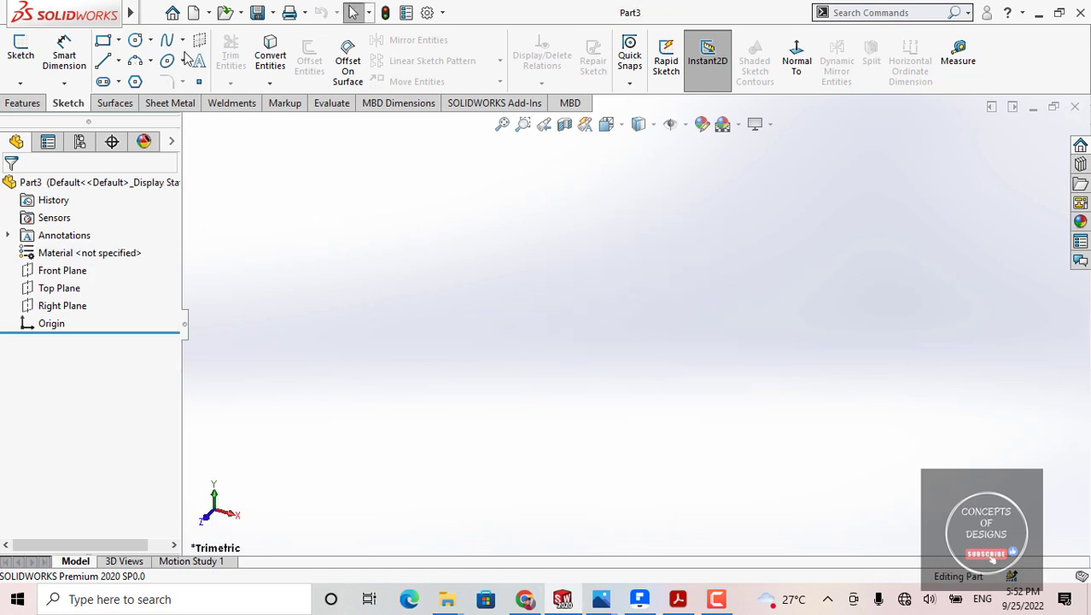
left_click(150, 12)
left_click(179, 12)
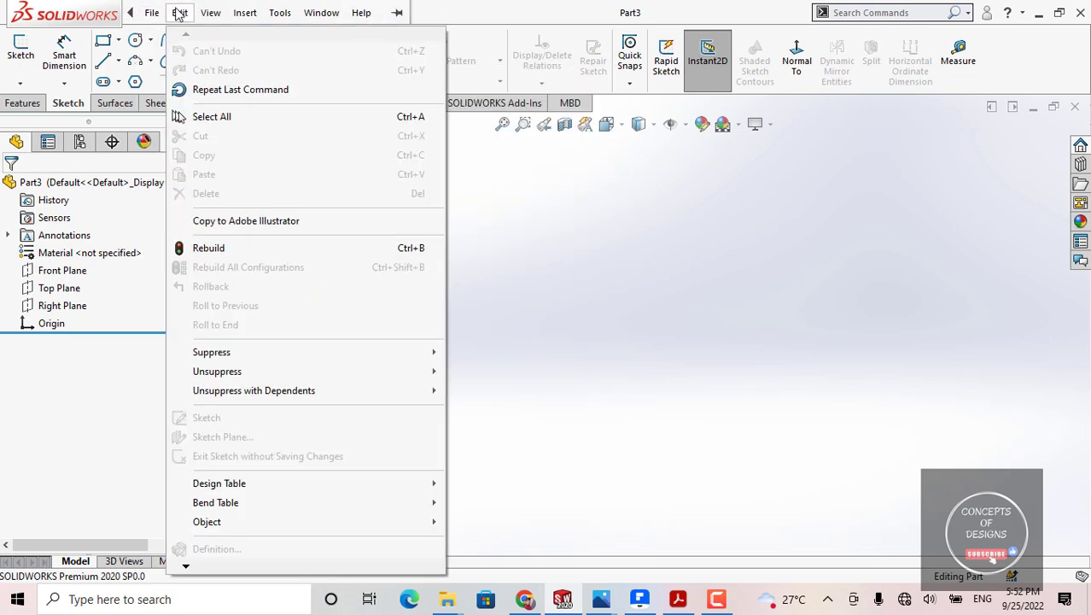
mouse_move(260, 18)
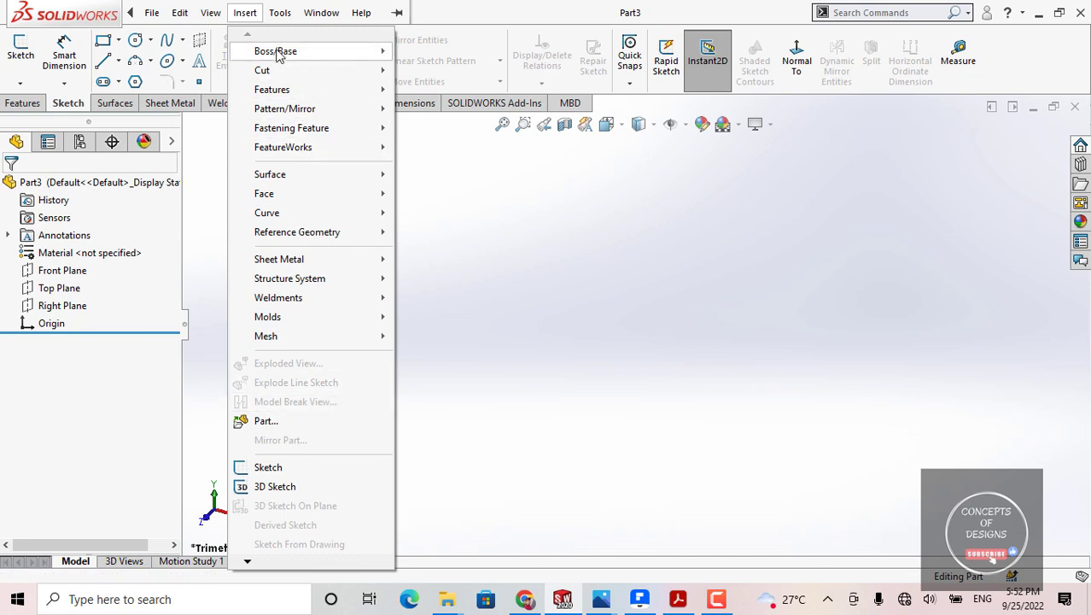
mouse_move(285, 288)
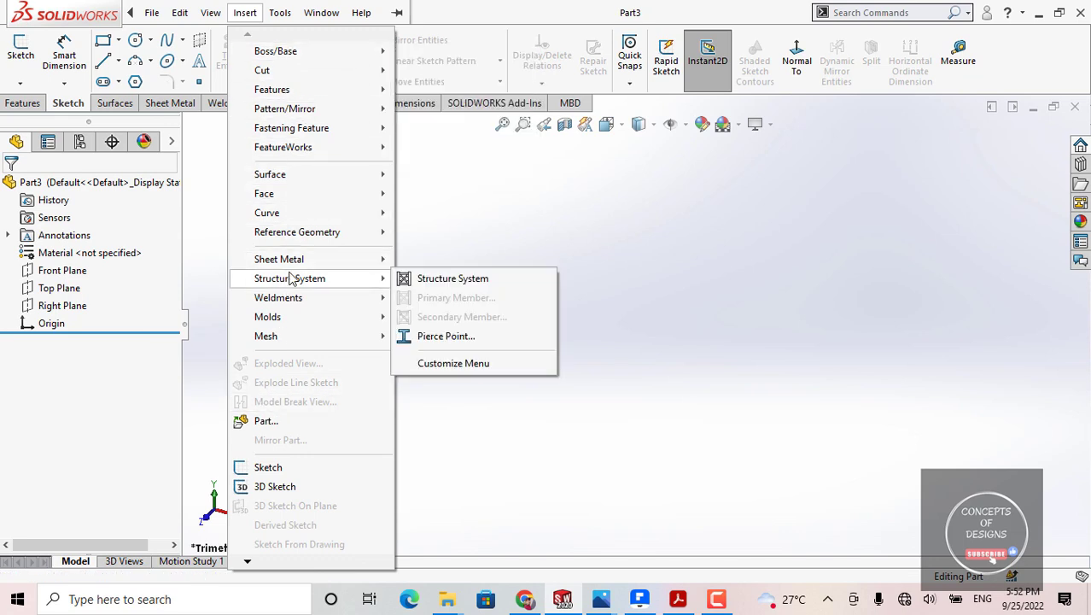
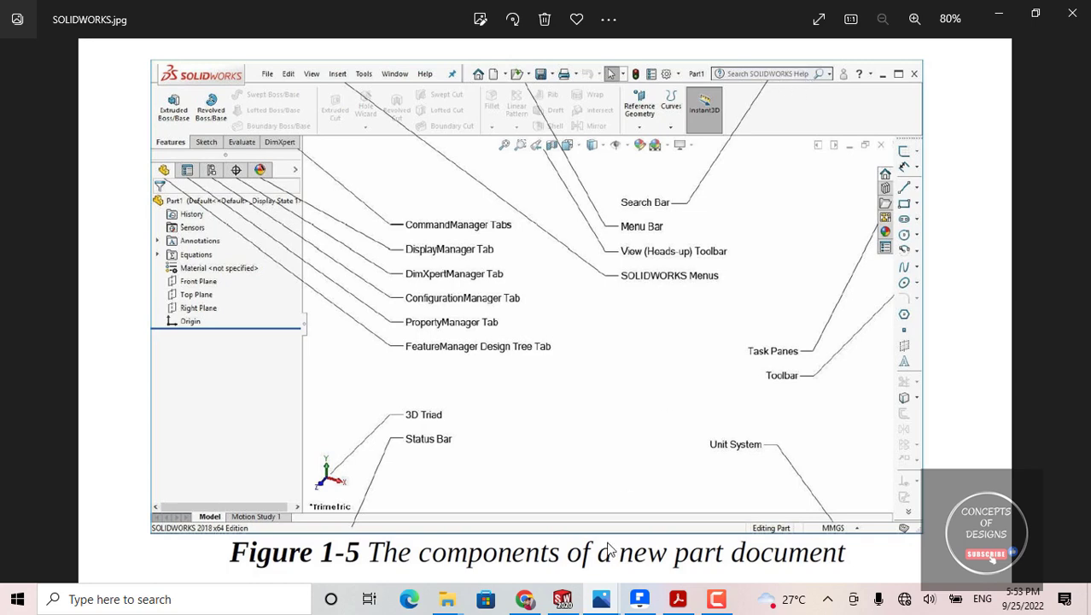
Return to SOLIDWORKS from the reference image and search the commands for "loft".
left_click(524, 598)
left_click(562, 598)
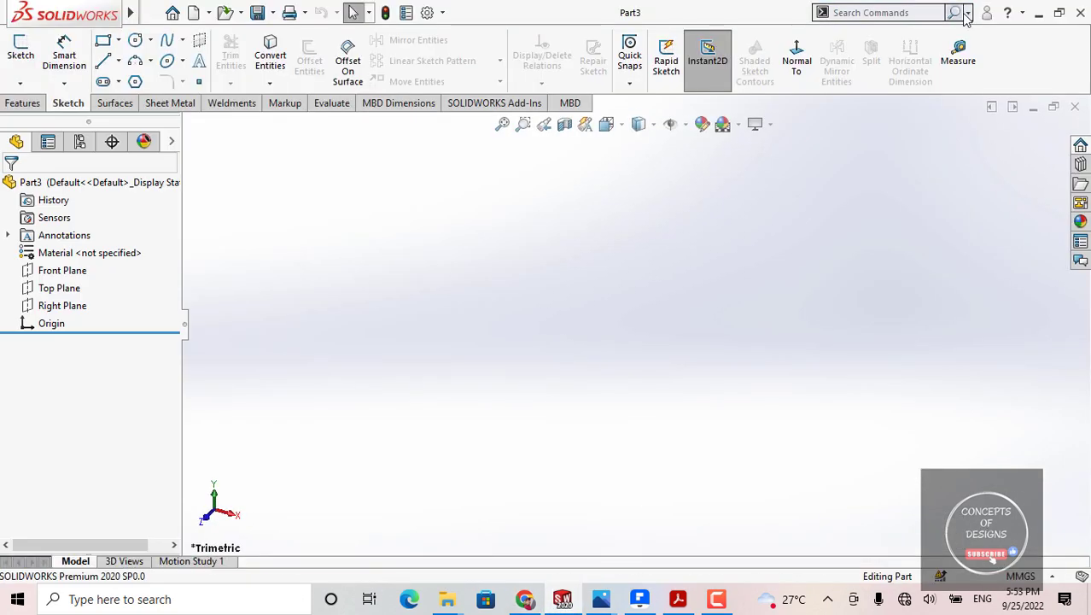
left_click(969, 11)
left_click(857, 11)
left_click(856, 11)
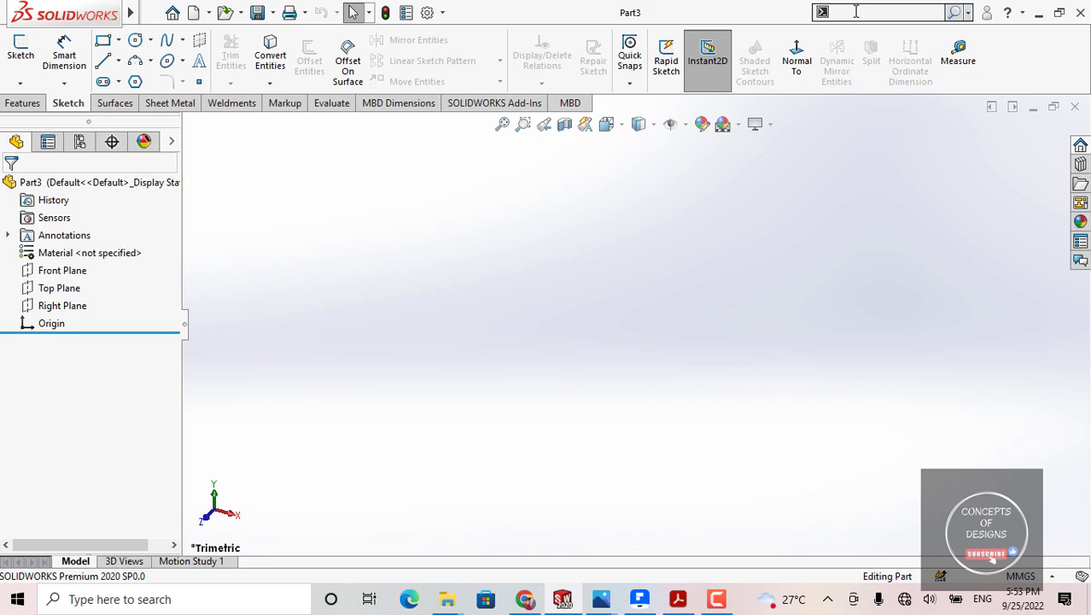
type("lo")
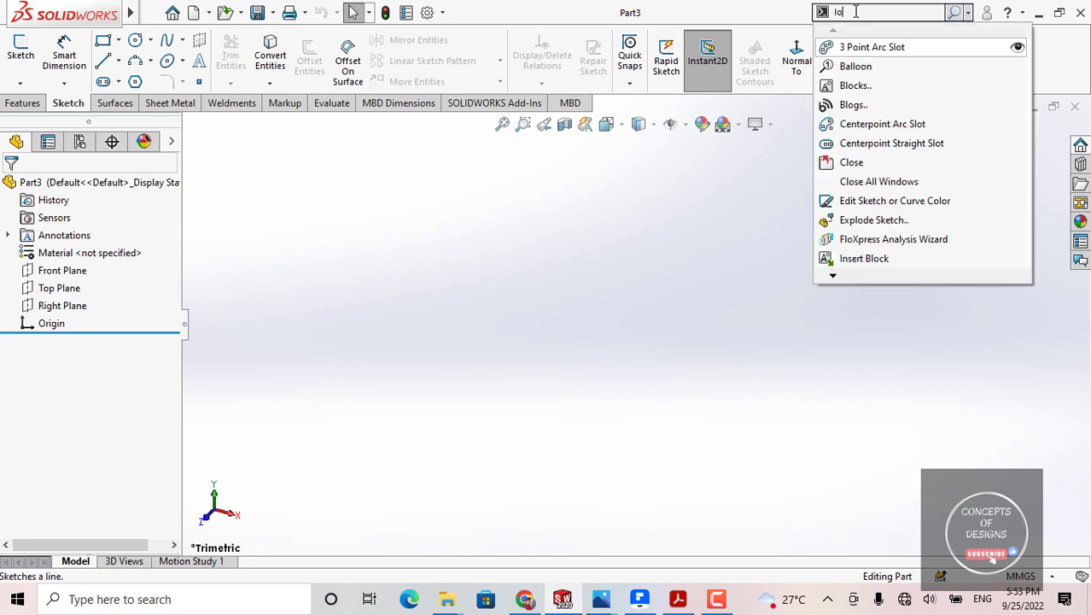
type("ft")
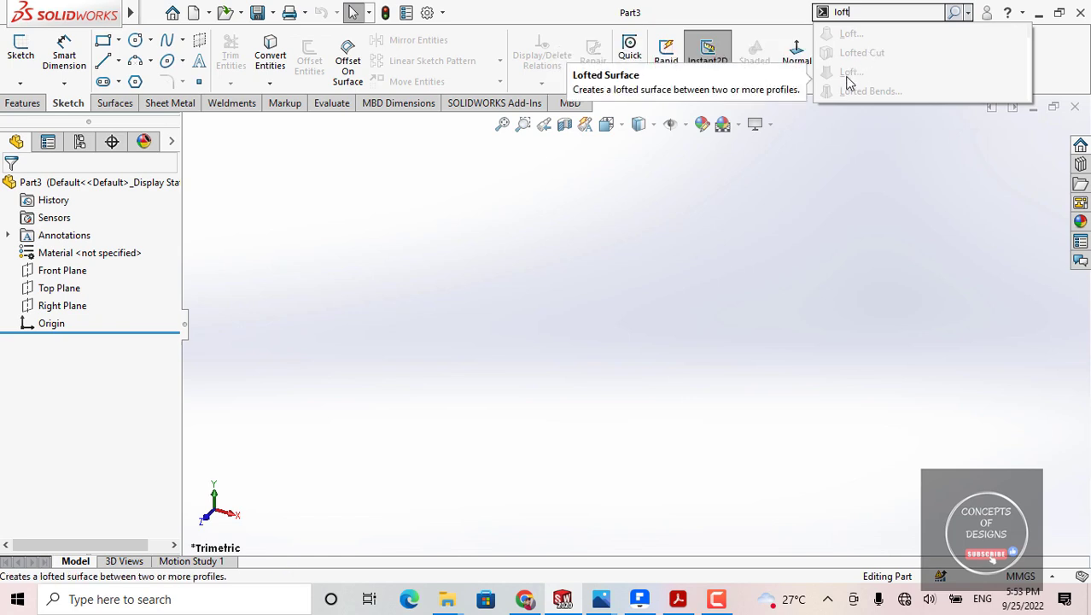
left_click(836, 199)
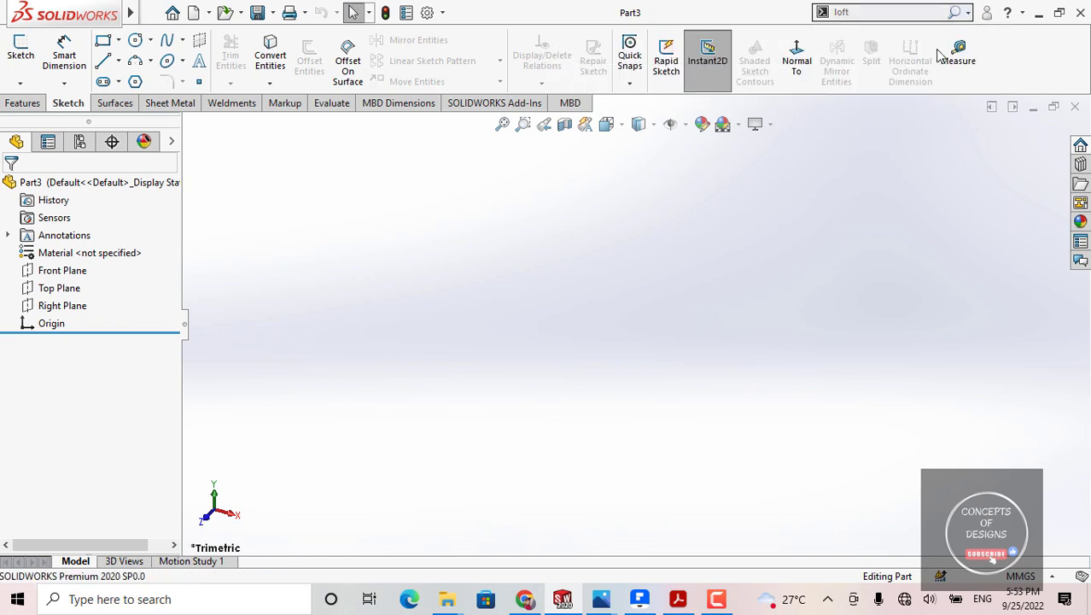
Clear the search text, try Files and Models as the search scope, and set the scope back to Commands.
left_click(879, 12)
left_click(967, 12)
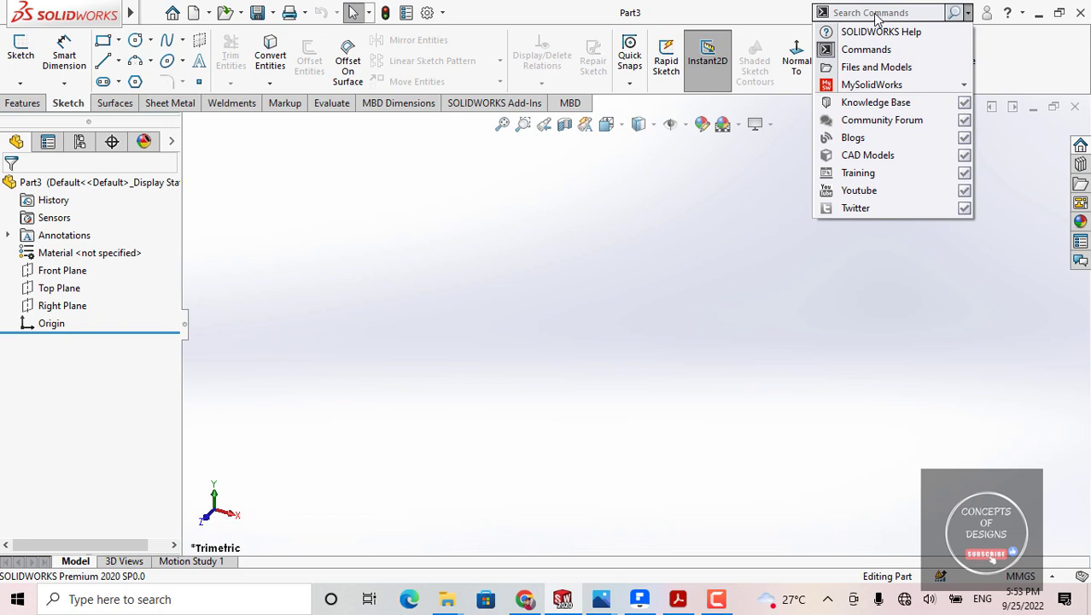
left_click(871, 68)
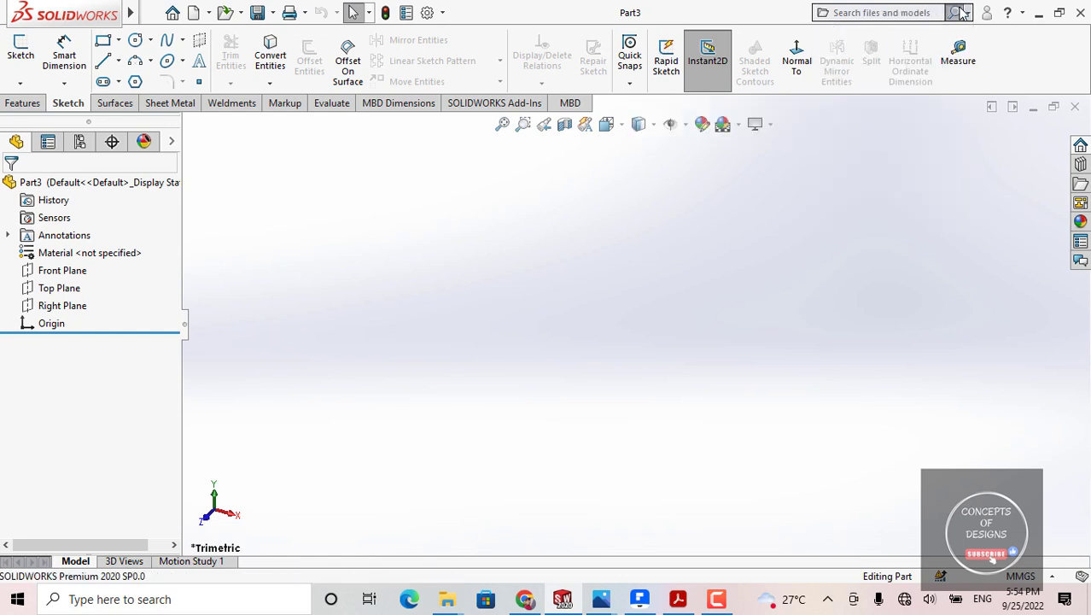
left_click(956, 14)
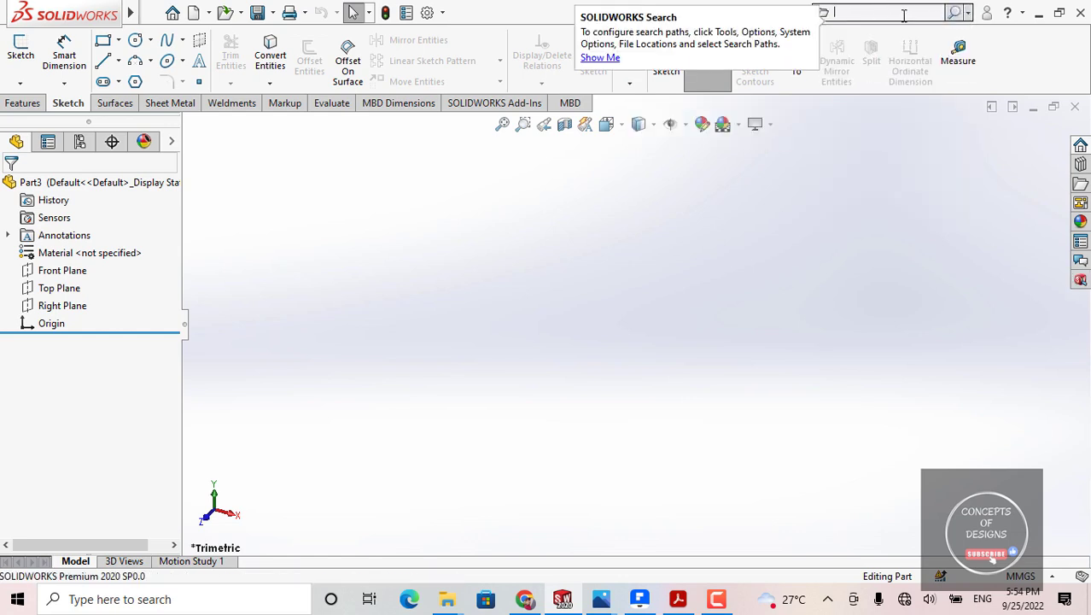
left_click(968, 13)
left_click(868, 64)
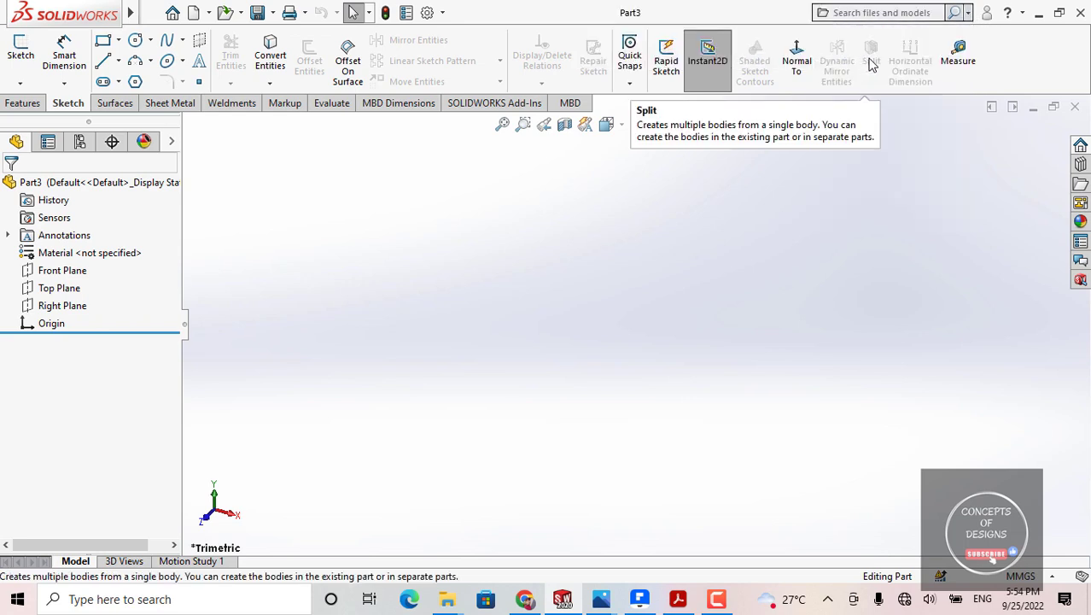
left_click(968, 13)
left_click(863, 50)
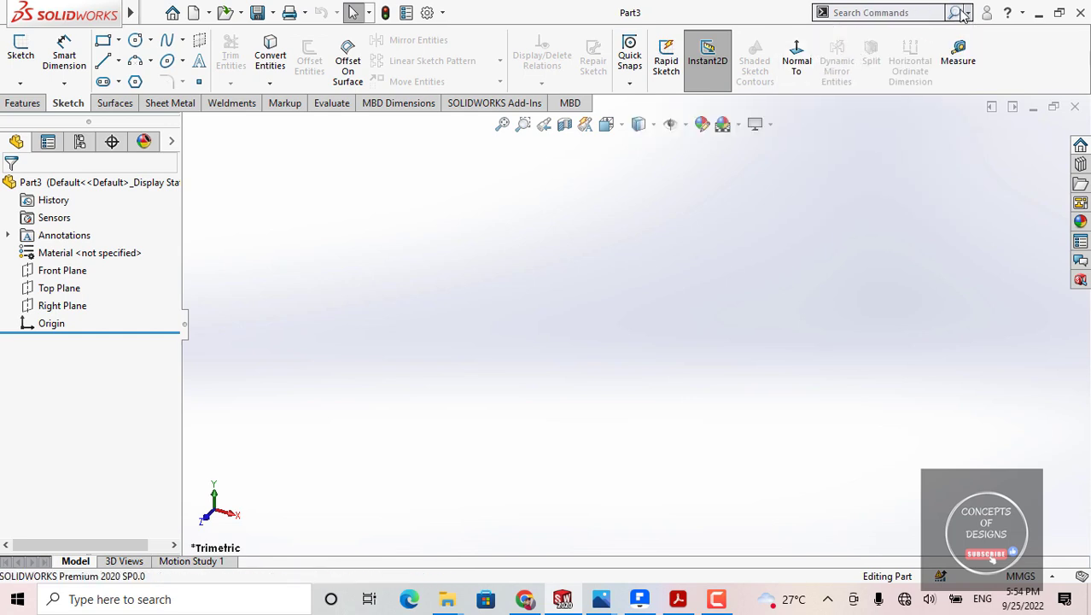
Review the available search scopes, and switch to Photos to examine the labelled interface components in SOLIDWORKS.jpg.
left_click(968, 12)
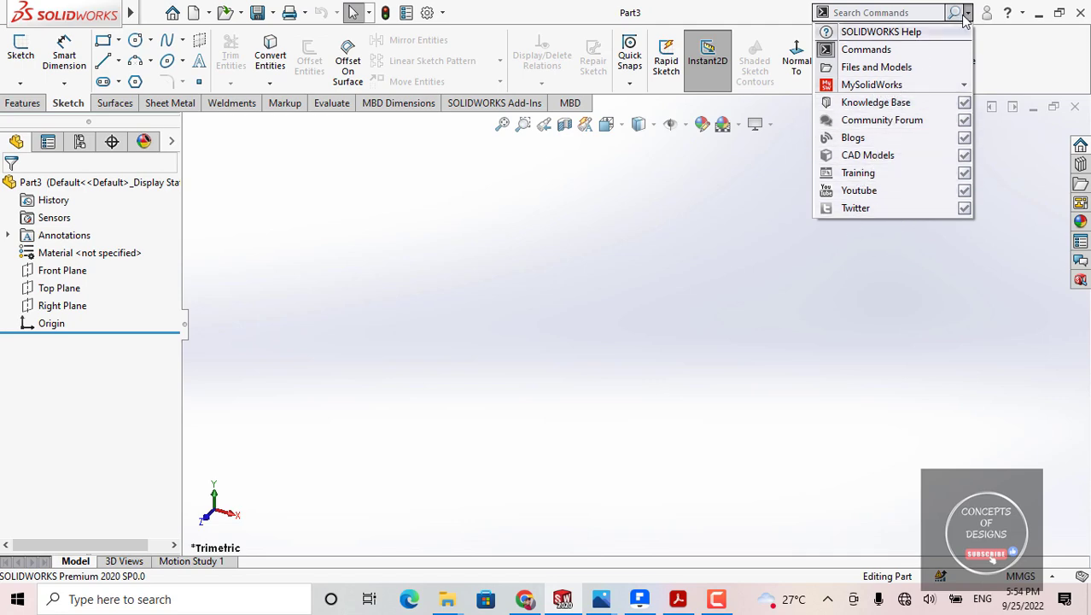
left_click(875, 354)
left_click(1039, 13)
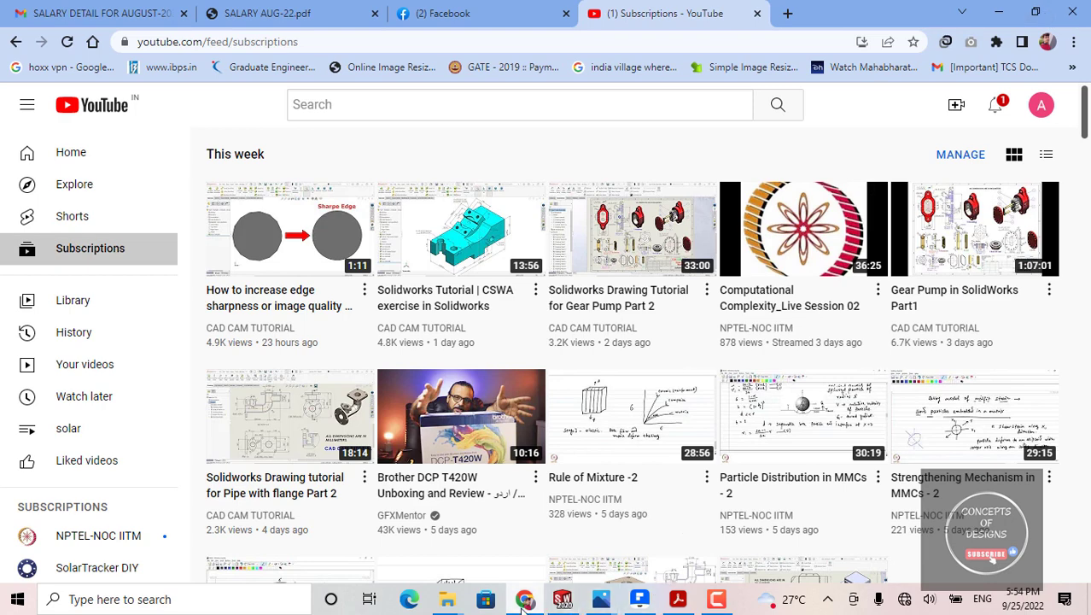
mouse_move(601, 599)
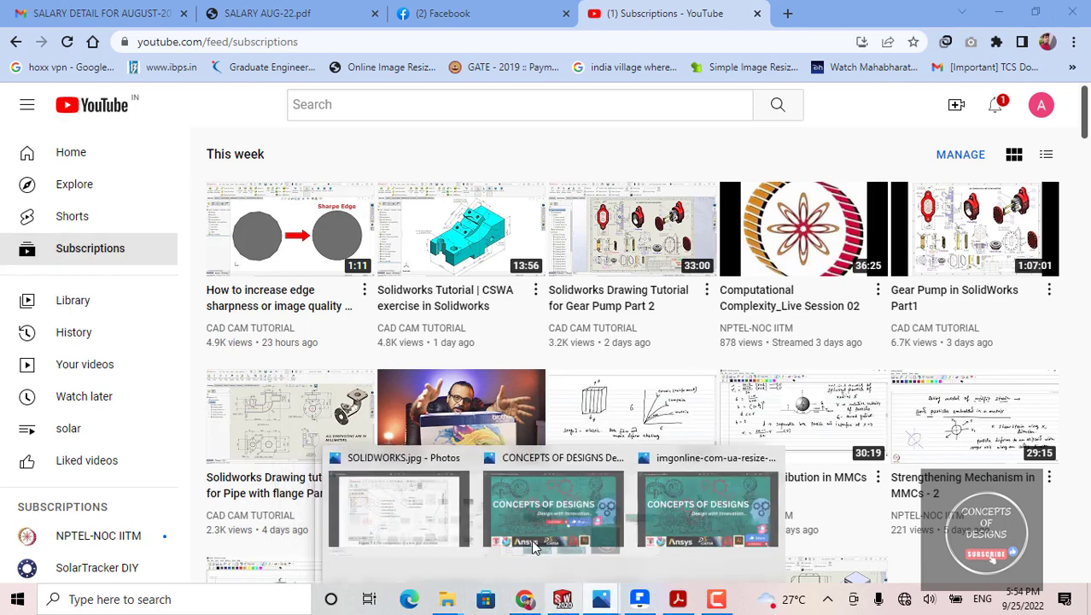
left_click(399, 509)
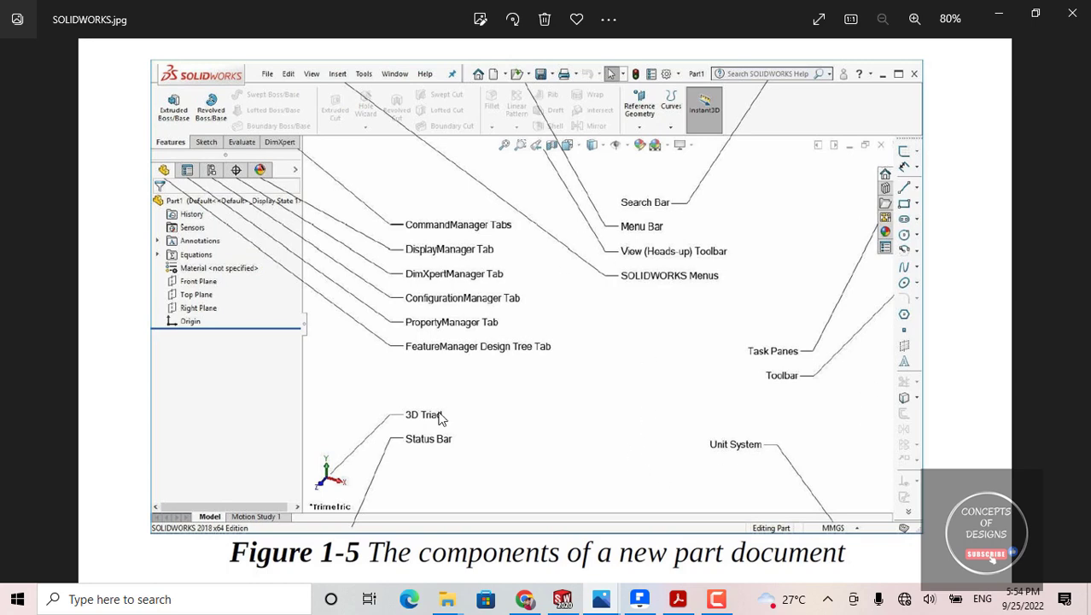
Return to SOLIDWORKS and view the folders of the Design Library.
left_click(562, 602)
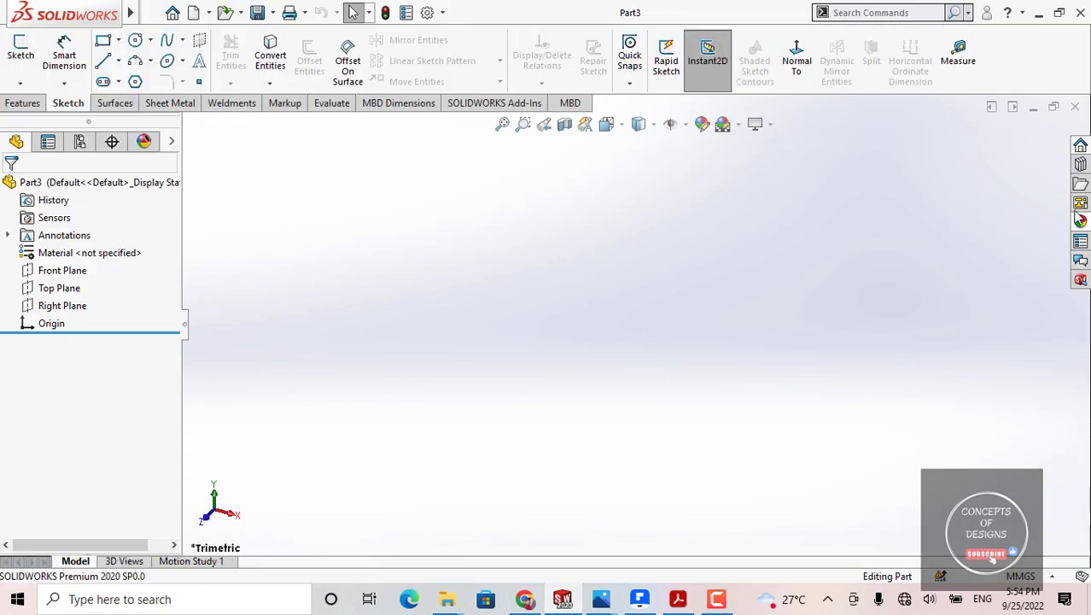
left_click(1082, 162)
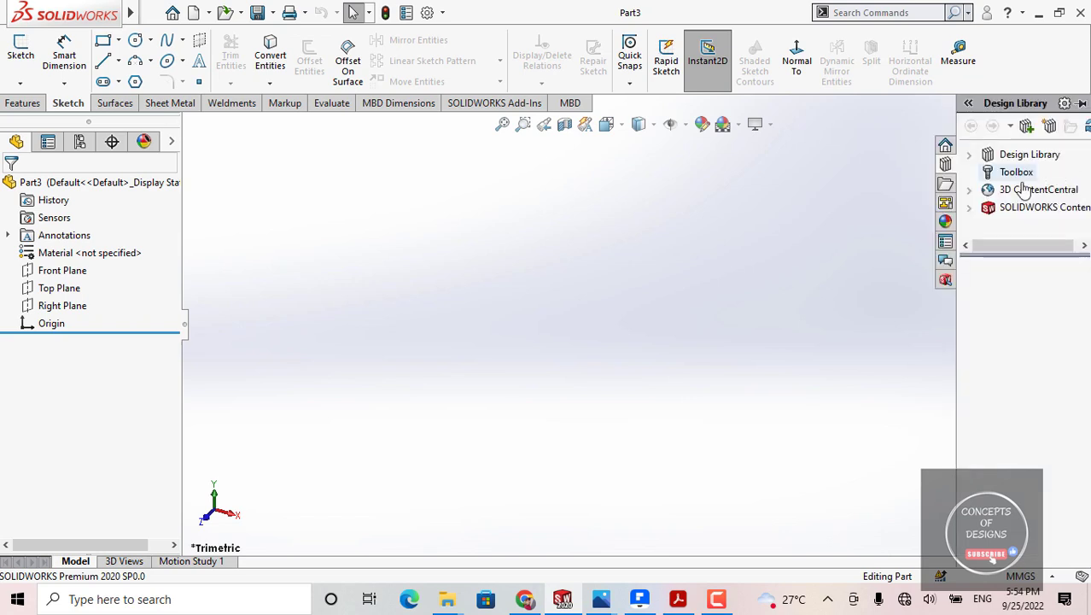
left_click(1009, 160)
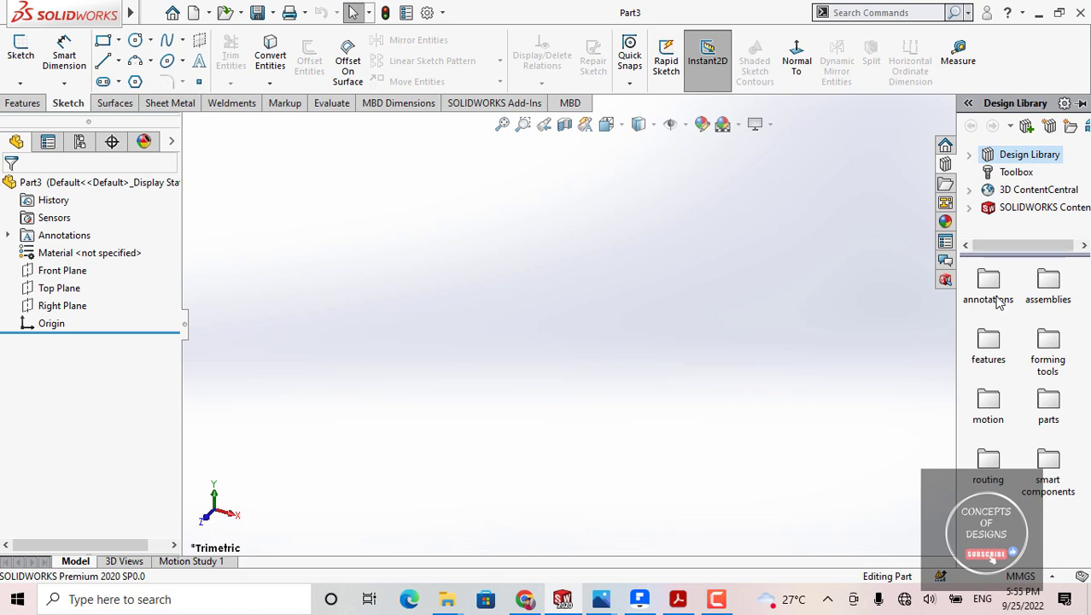
Add in the Toolbox library and browse its ANSI Inch hardware folders.
left_click(1015, 173)
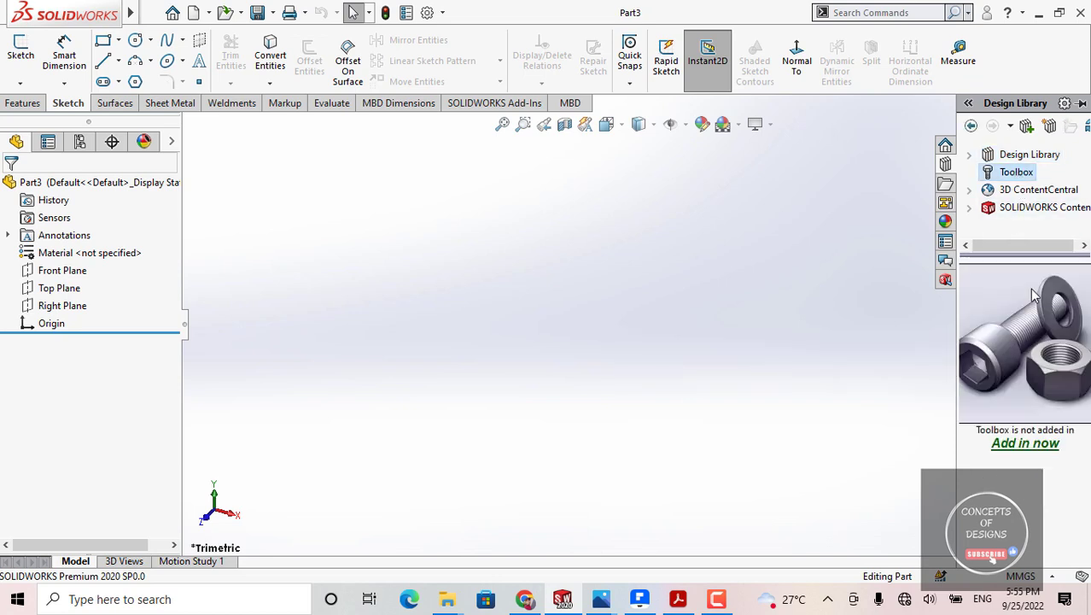
left_click(1024, 444)
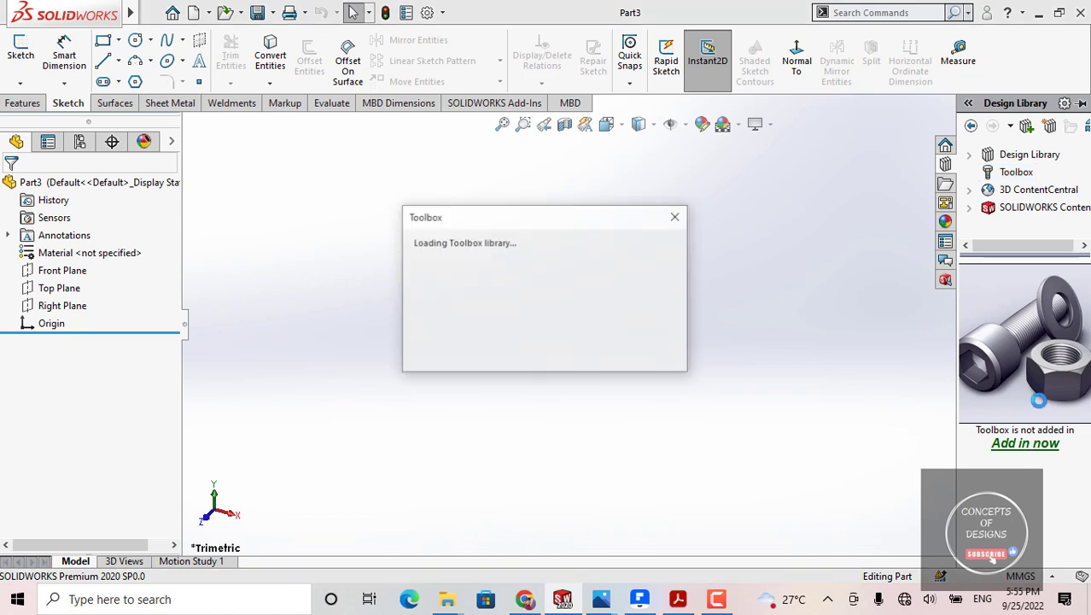
scroll(1004, 424, "down", 1)
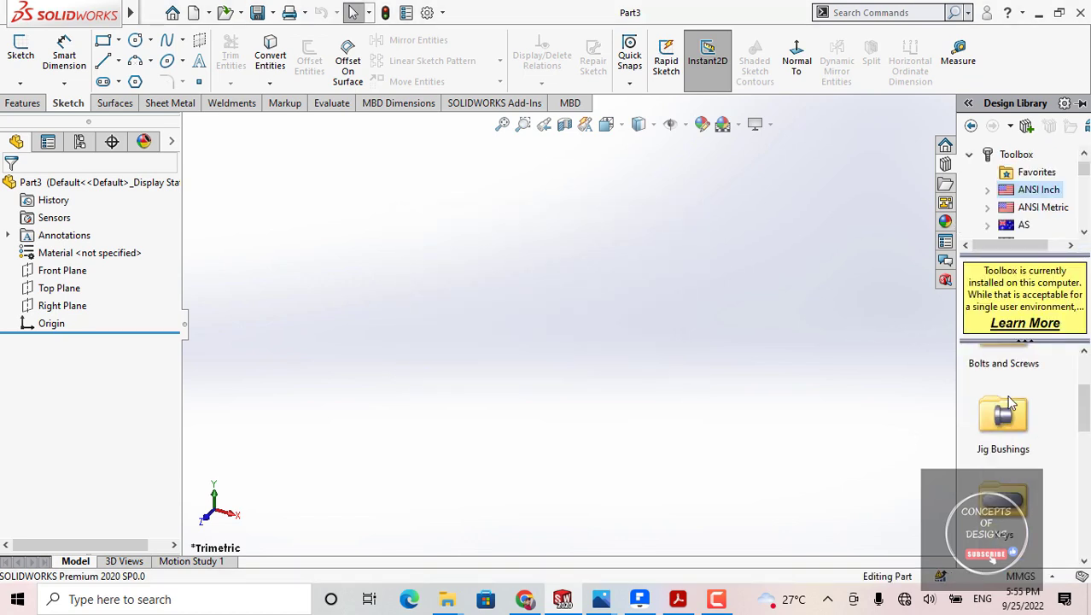
scroll(1010, 379, "up", 1)
scroll(1013, 497, "down", 1)
scroll(1012, 538, "down", 7)
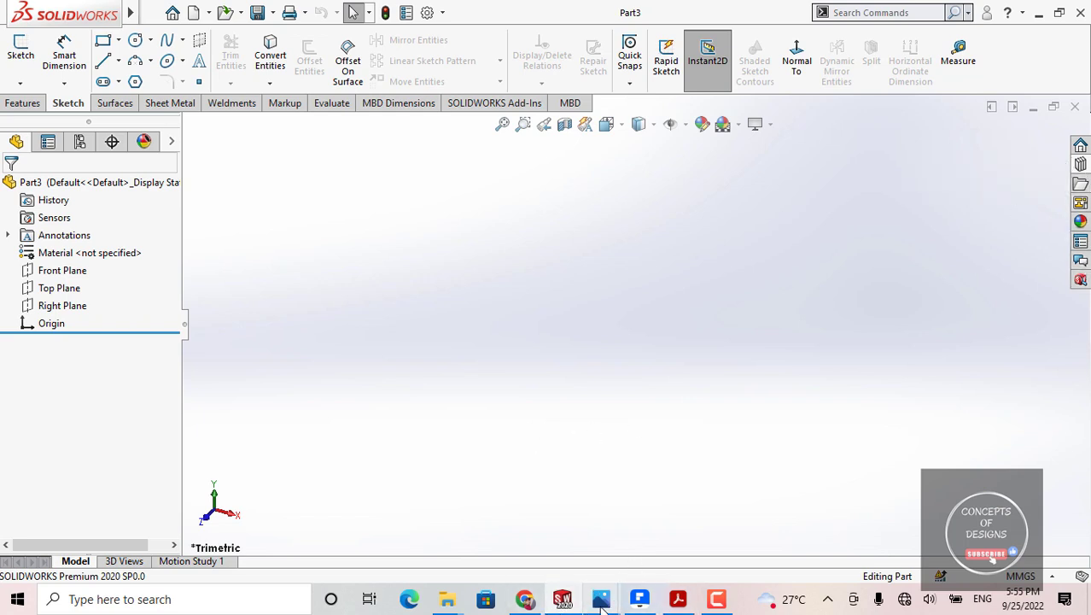
Re-examine the interface labels in SOLIDWORKS.jpg in Photos, and return to the part in SOLIDWORKS.
mouse_move(601, 602)
left_click(443, 505)
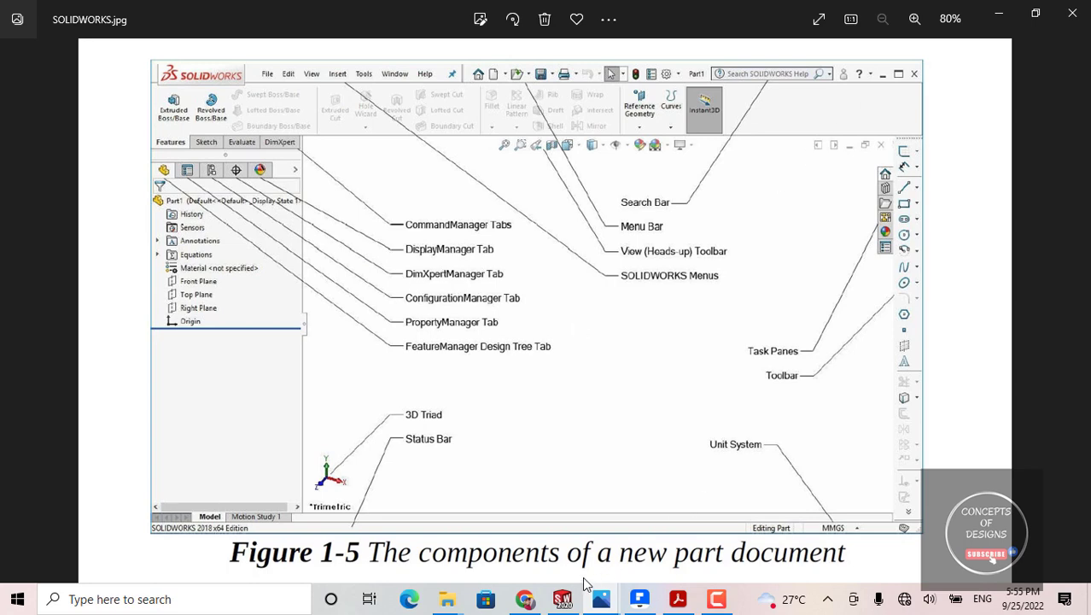
left_click(563, 599)
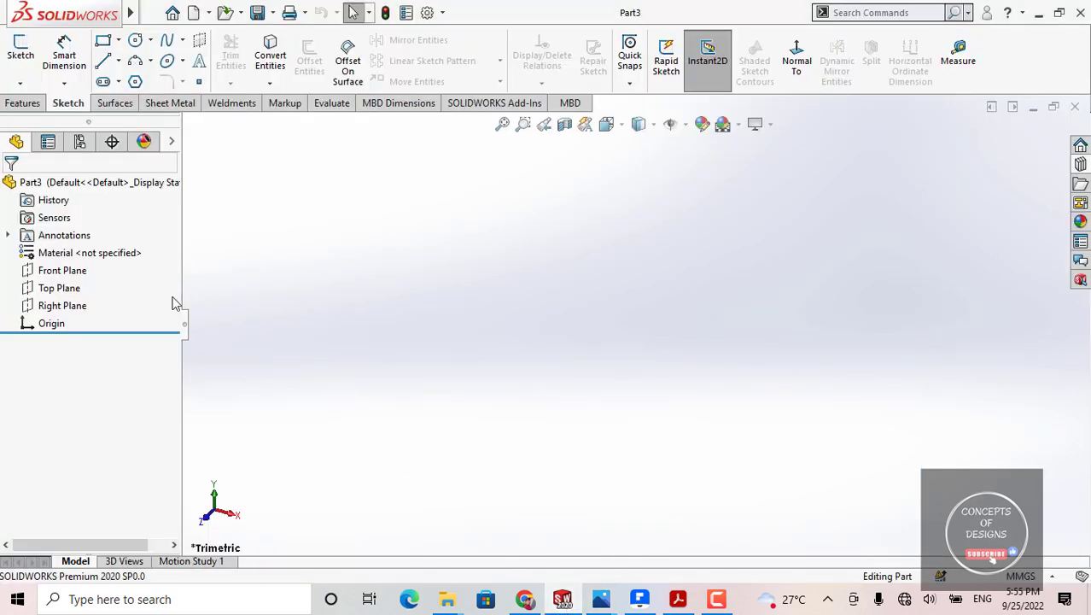
Start a sketch on the Top Plane and draw a circle about 132 mm in diameter, centred just off the origin.
left_click(69, 287)
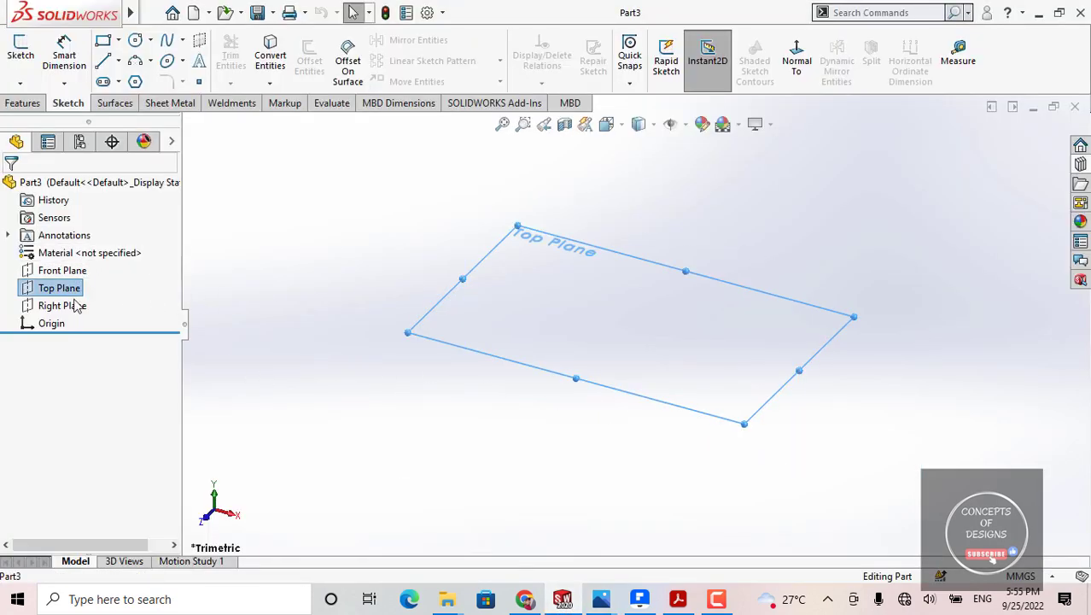
left_click(64, 288)
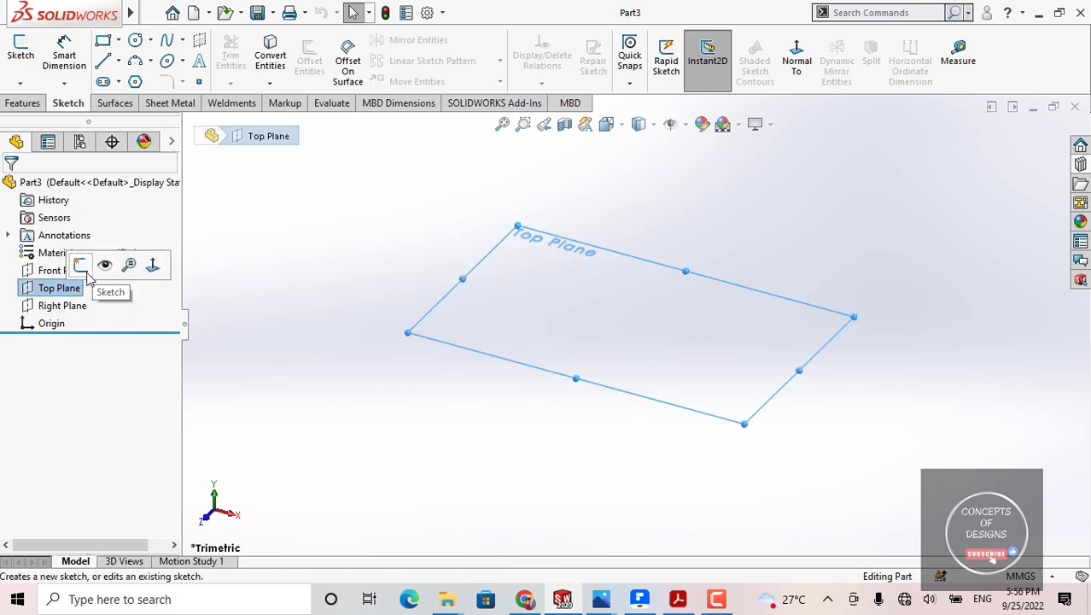
left_click(80, 265)
left_click(135, 40)
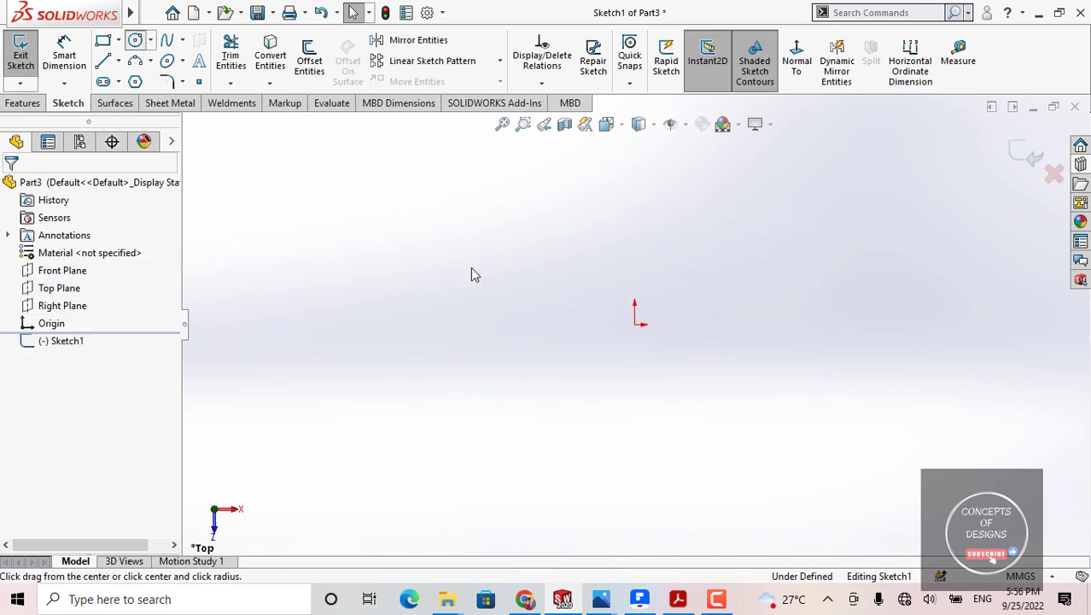
left_click(611, 346)
left_click(677, 243)
key("Escape")
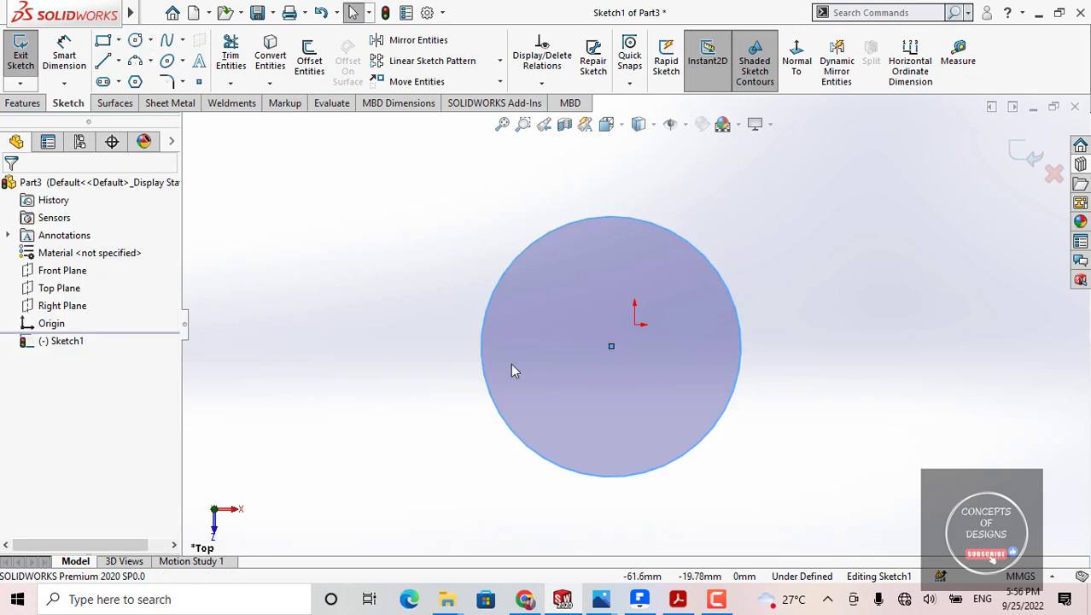
Extrude the sketched circle as a boss with a blind depth of 10 mm.
left_click(24, 103)
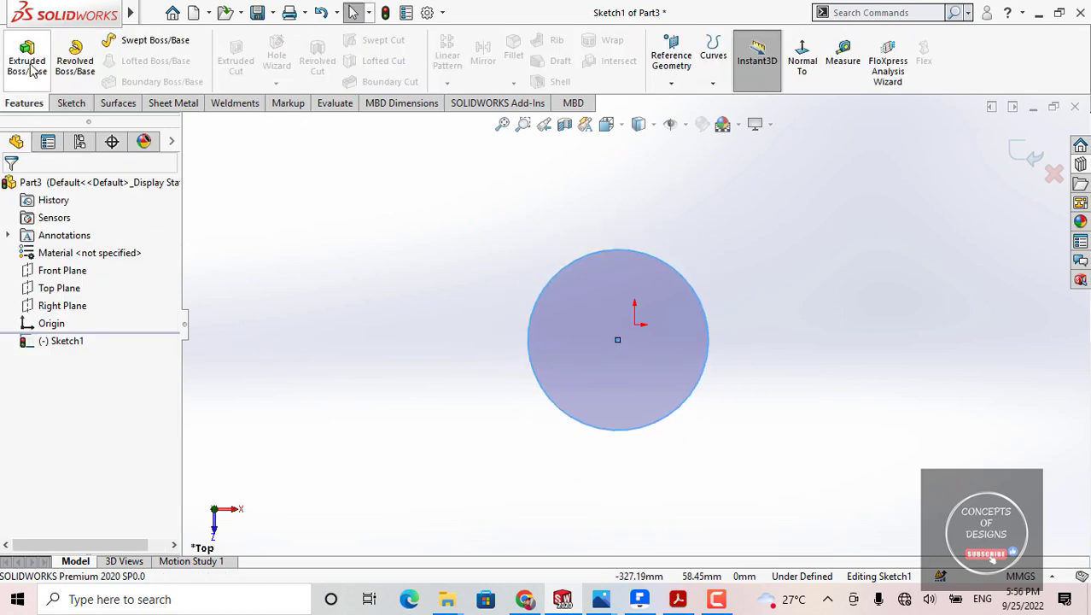
left_click(30, 69)
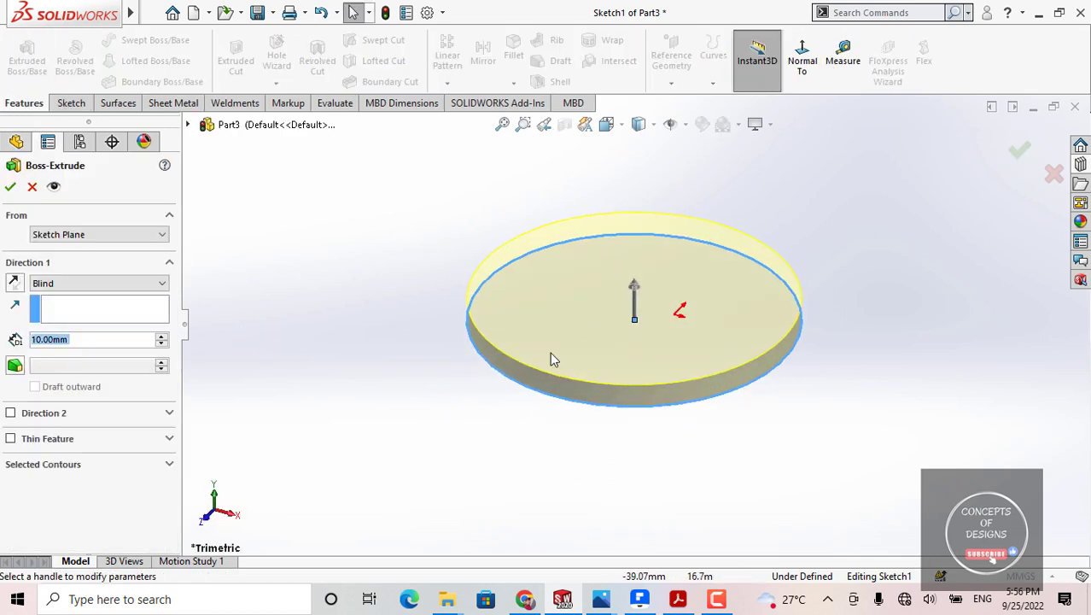
scroll(718, 261, "up", 3)
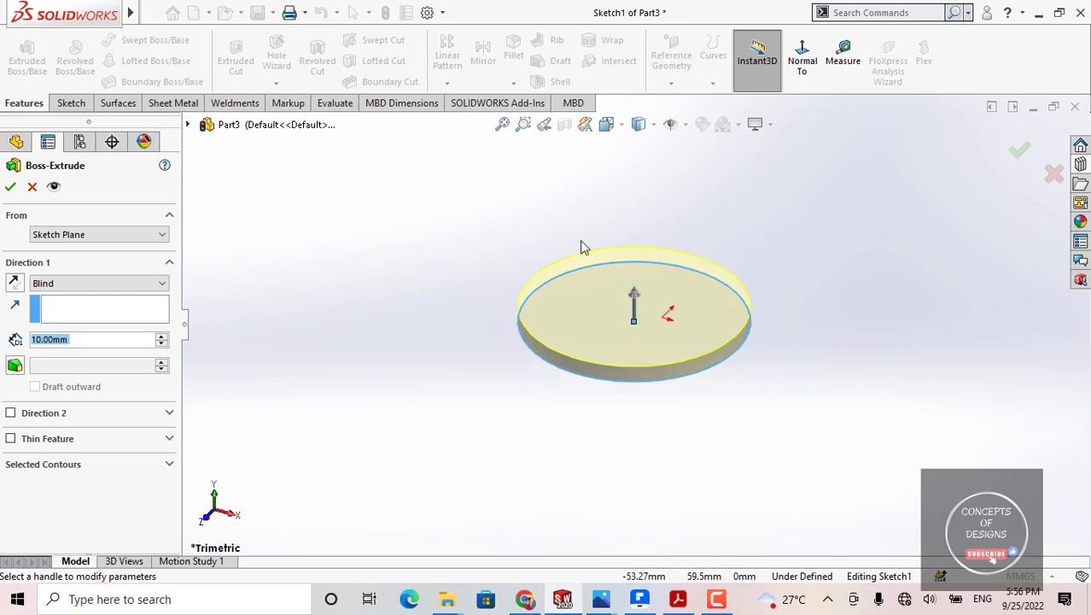
type("10")
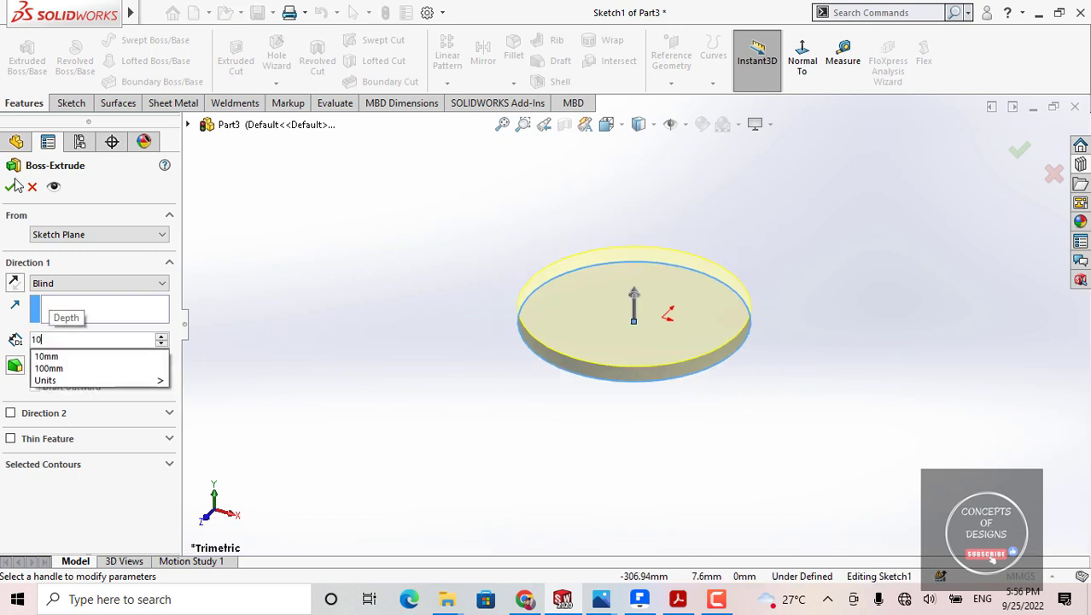
key("Return")
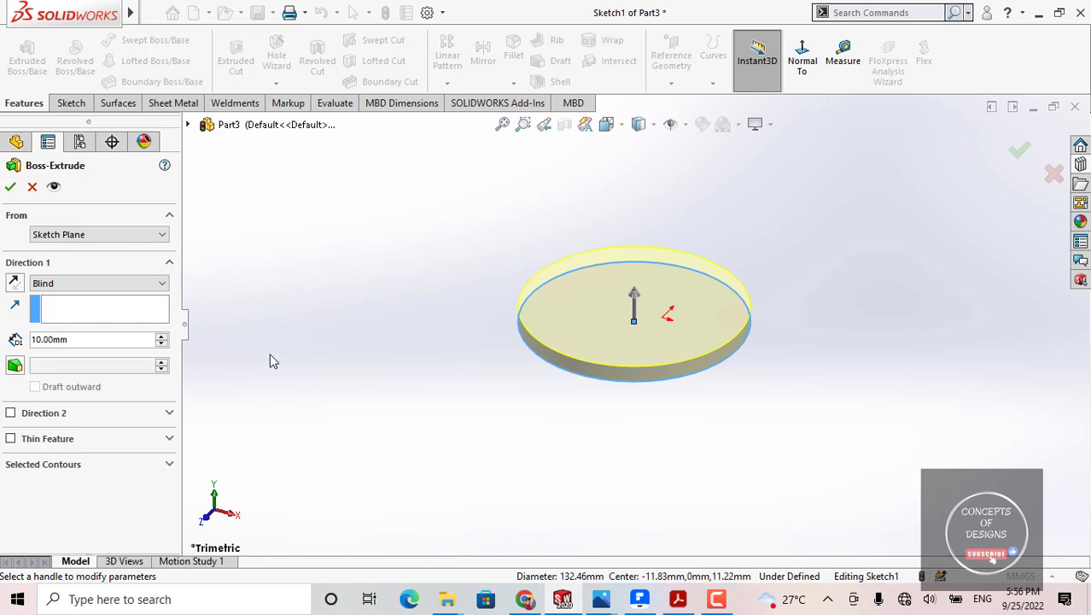
left_click(10, 189)
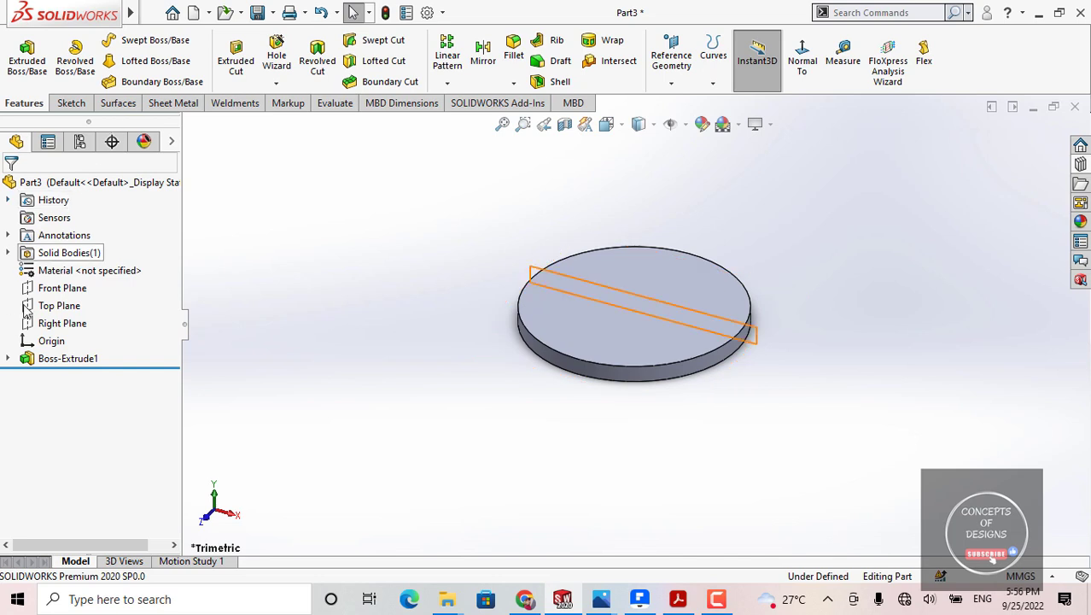
Expand the disc's extrude feature in the design tree and inspect the sketch beneath it.
left_click(9, 358)
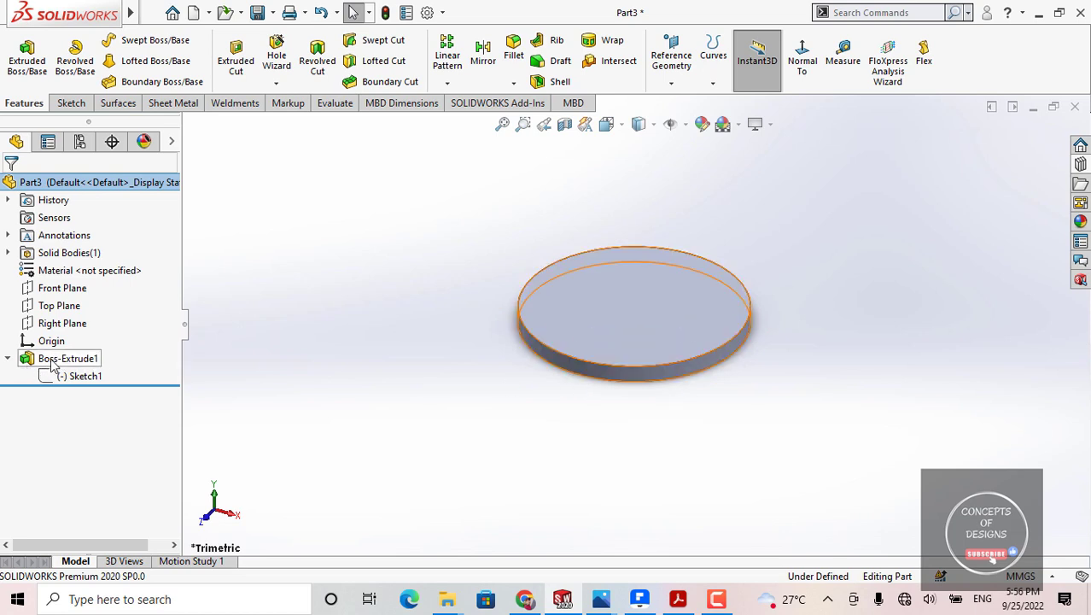
left_click(73, 377)
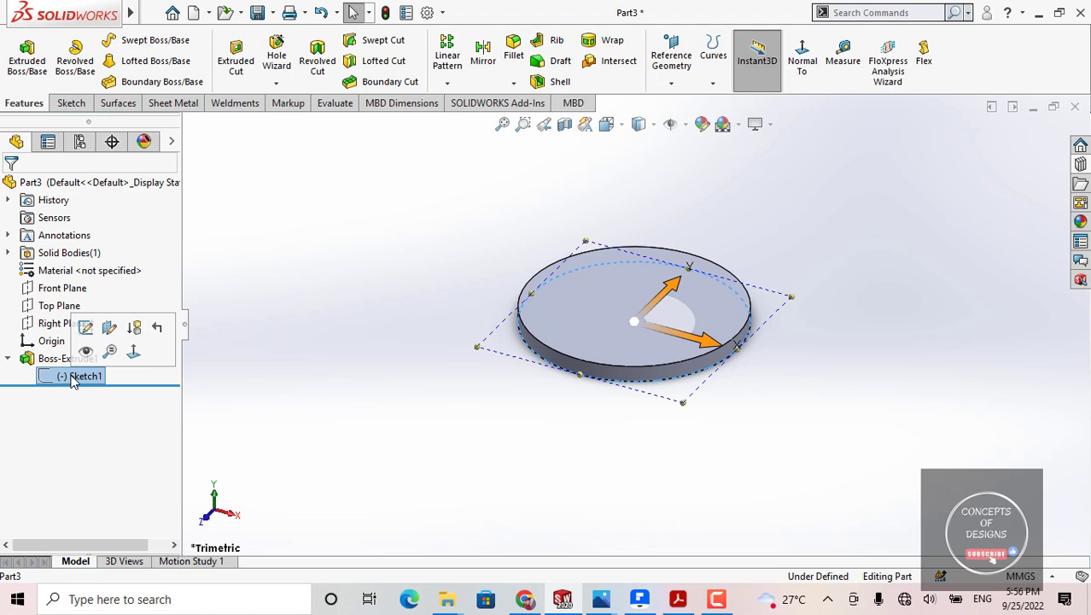
left_click(335, 312)
Close the disc part without saving and create a new part document.
left_click(1074, 107)
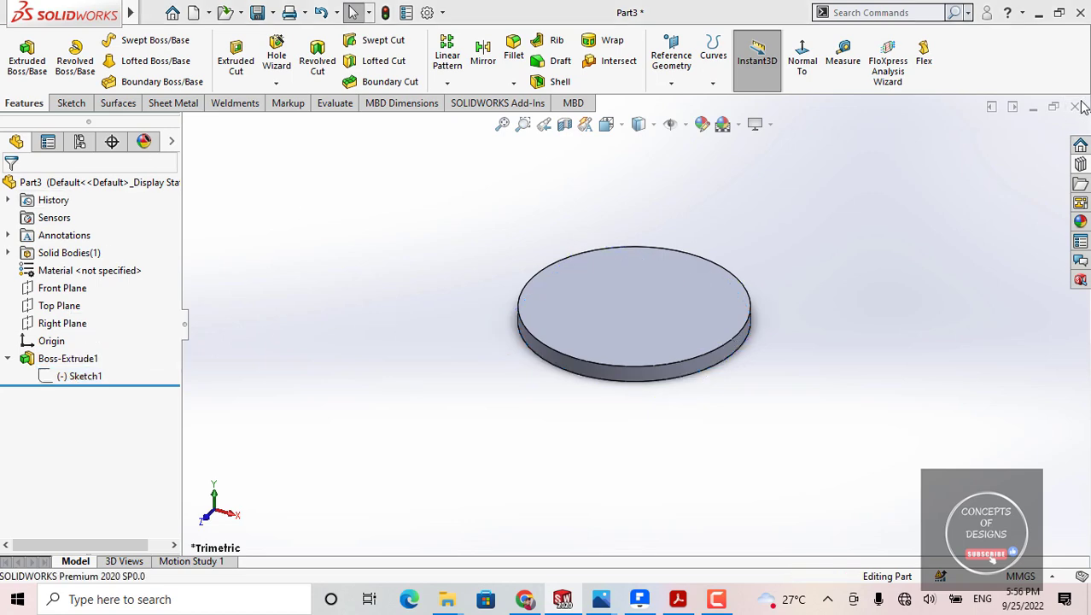
left_click(451, 316)
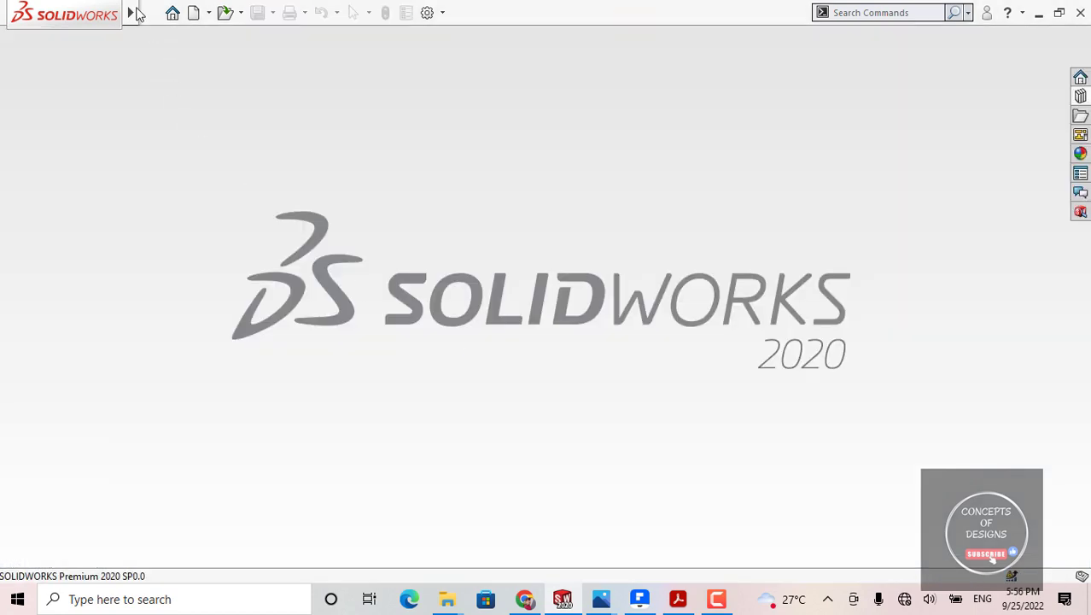
left_click(151, 12)
left_click(181, 38)
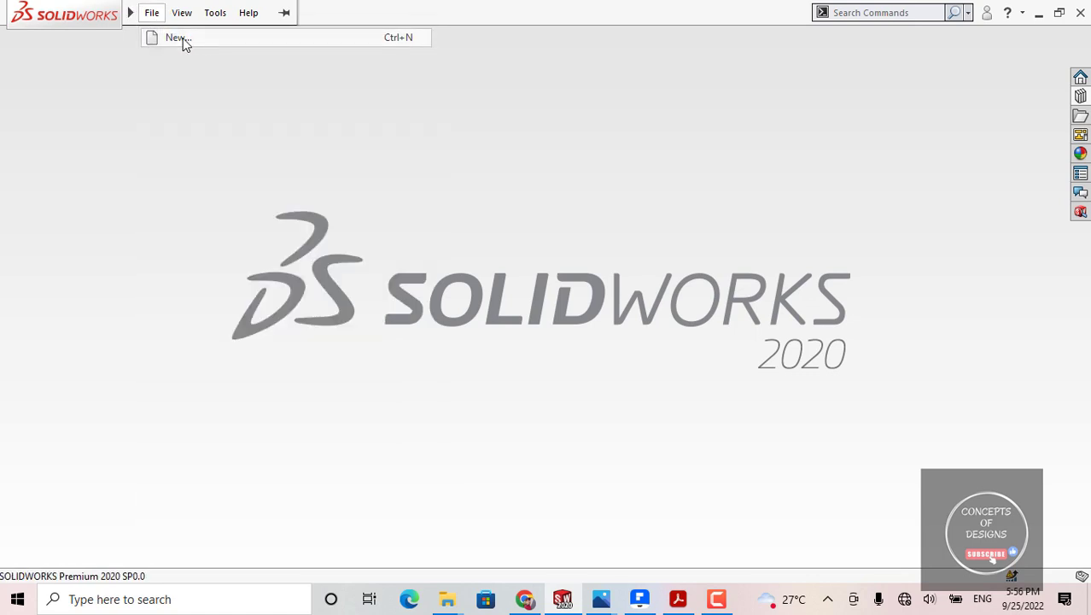
left_click(547, 441)
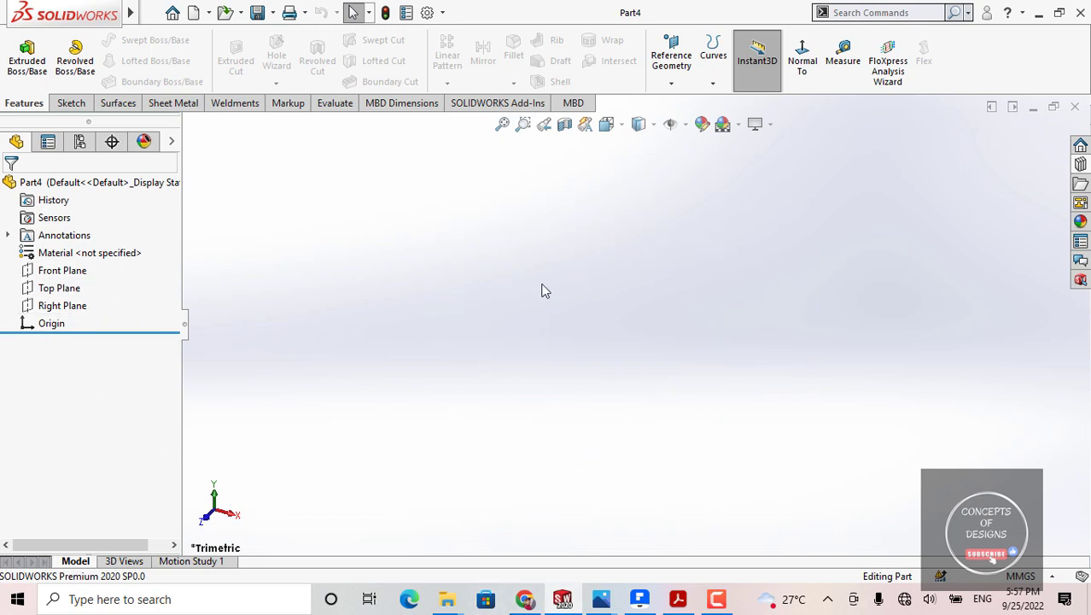
left_click(64, 272)
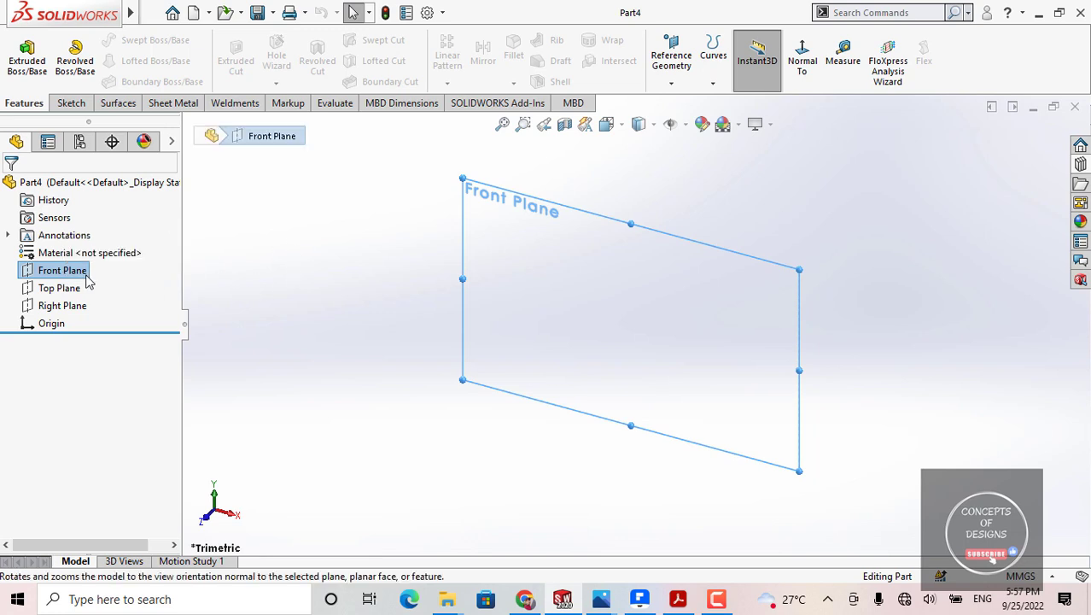
left_click(229, 283)
left_click(94, 273)
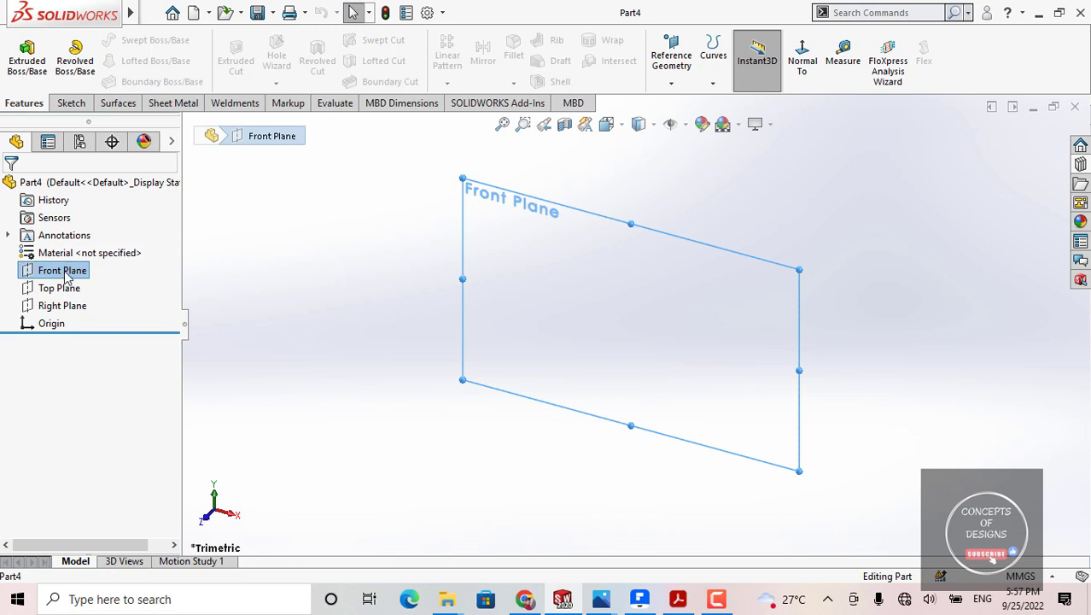
left_click(66, 271)
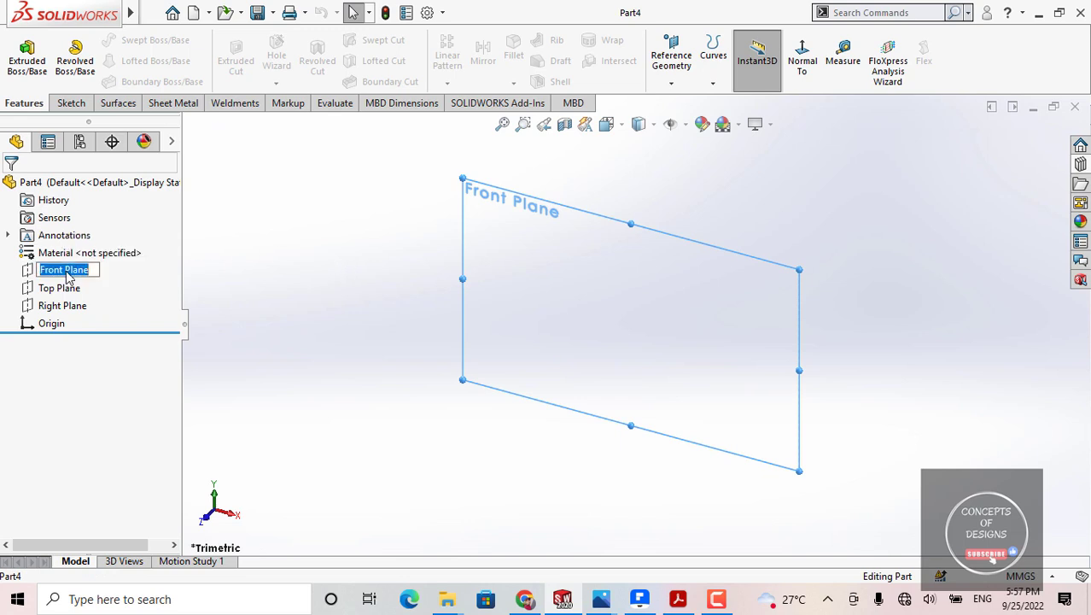
left_click(256, 269)
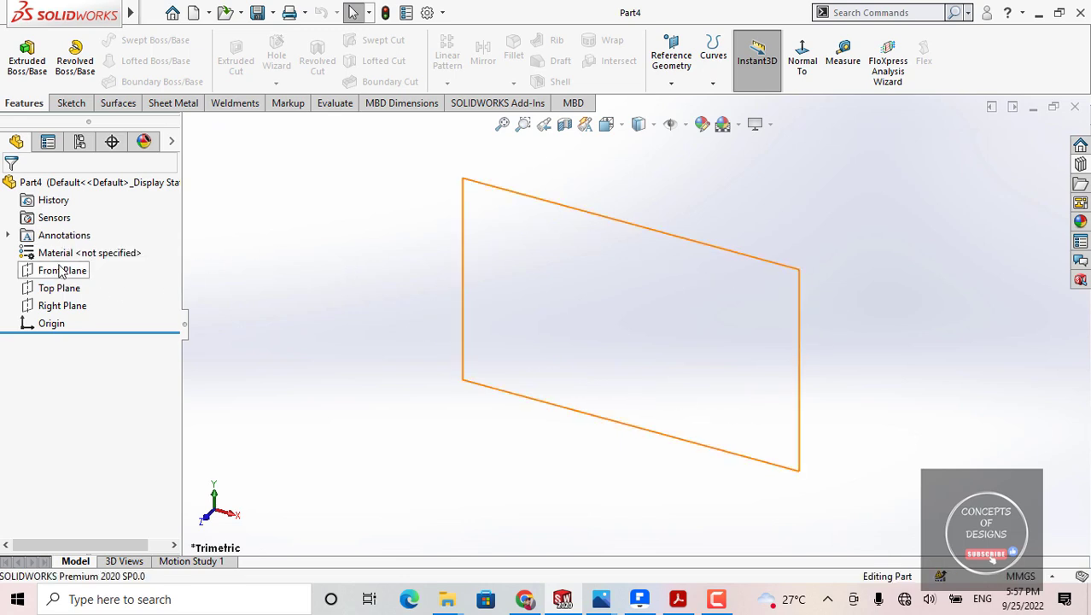
Start a new sketch on the Front Plane.
left_click(64, 271)
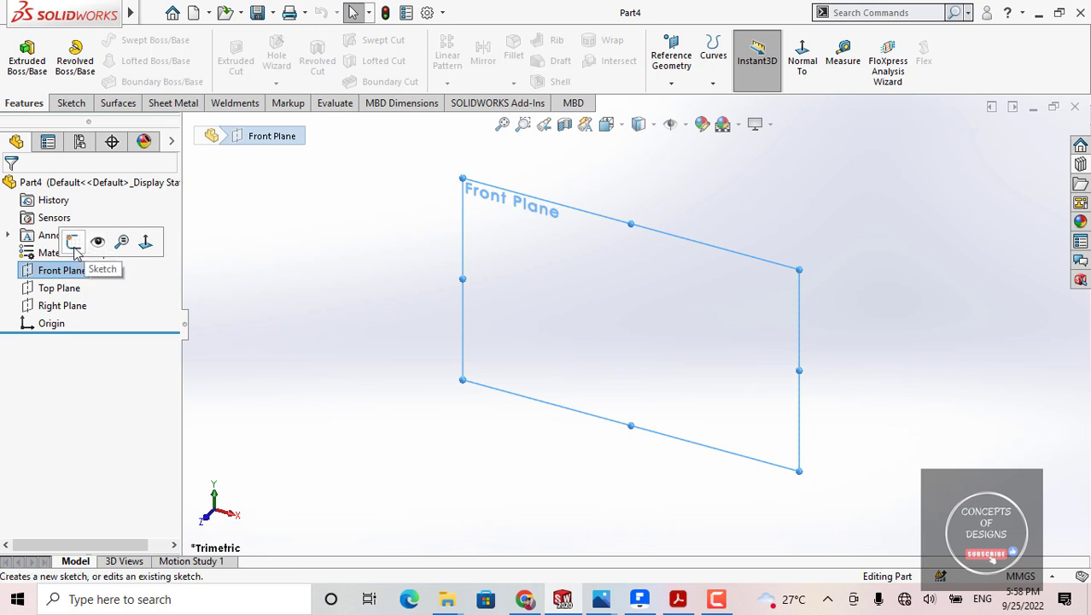
left_click(74, 242)
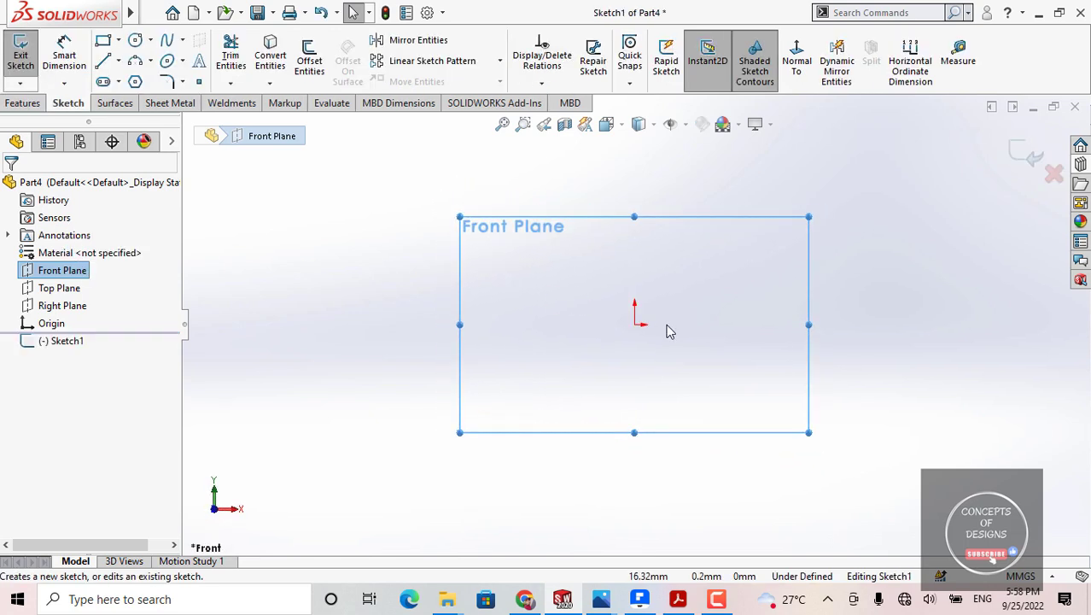
Sketch a circle centred on the origin and leave the Circle tool.
left_click(384, 272)
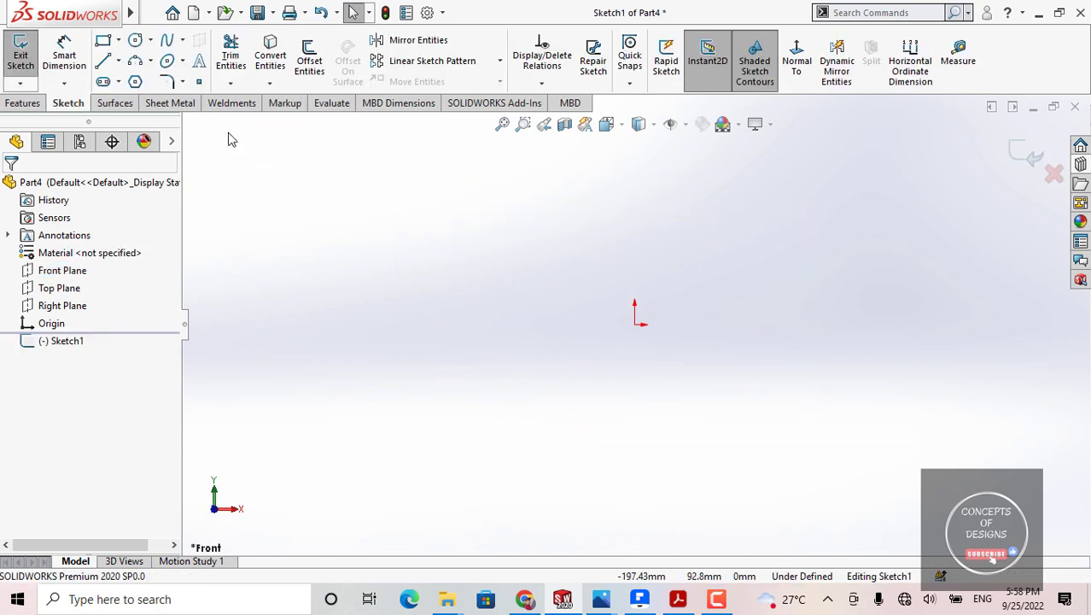
left_click(136, 42)
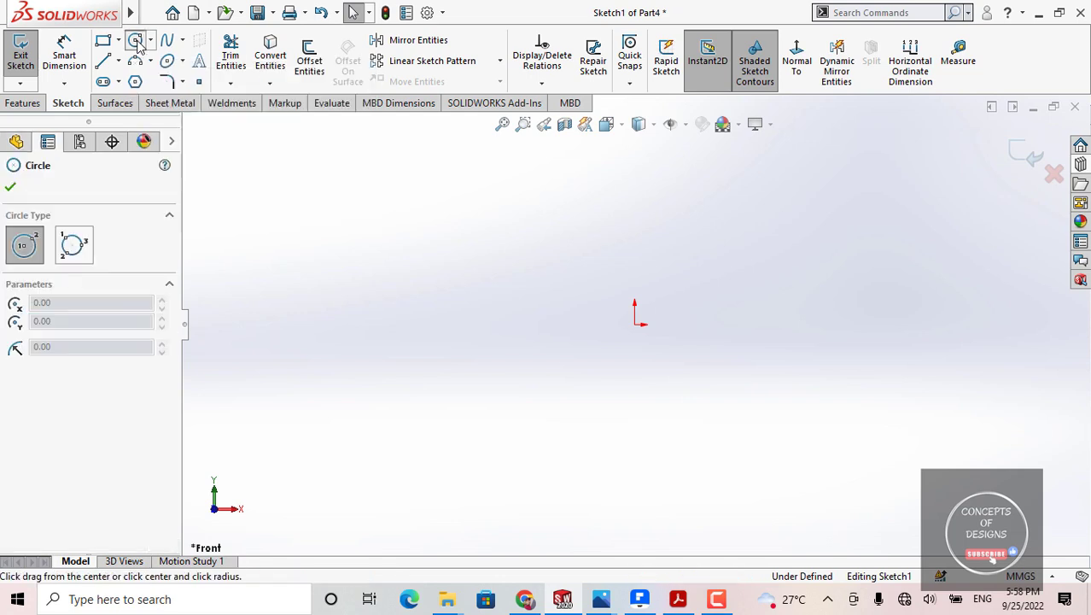
left_click(634, 325)
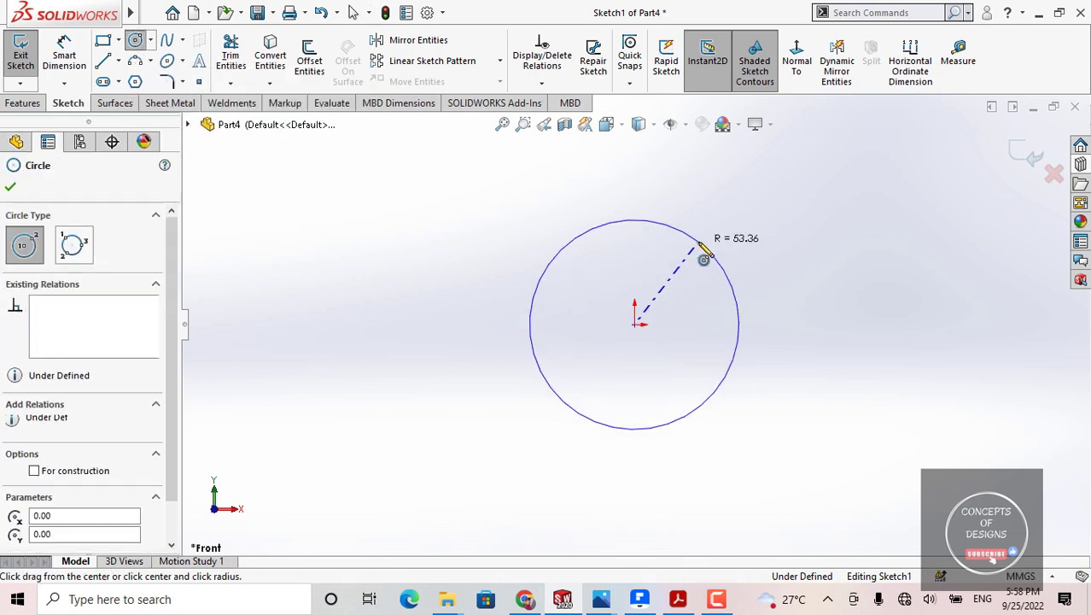
left_click(715, 298)
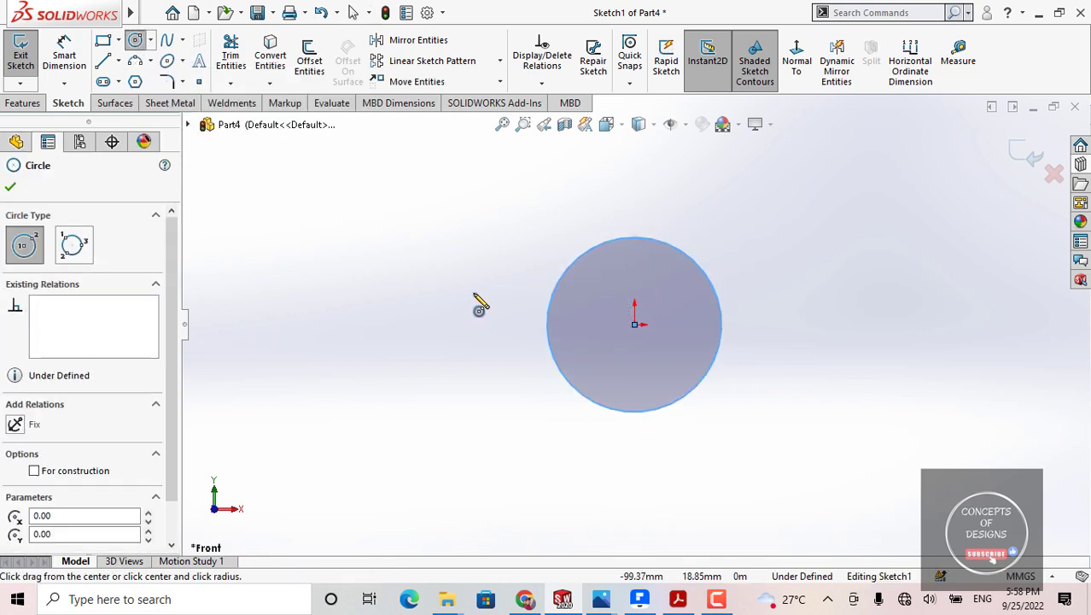
key("Escape")
left_click(515, 245)
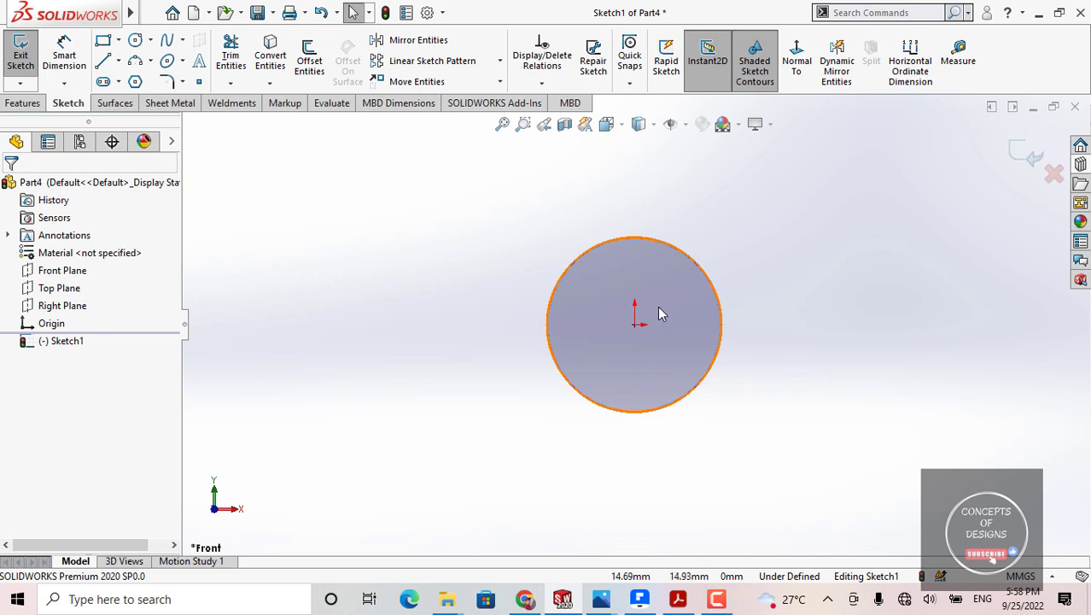
Zoom in and out repeatedly on the sketched circle and pan it across the view.
scroll(654, 340, "down", 5)
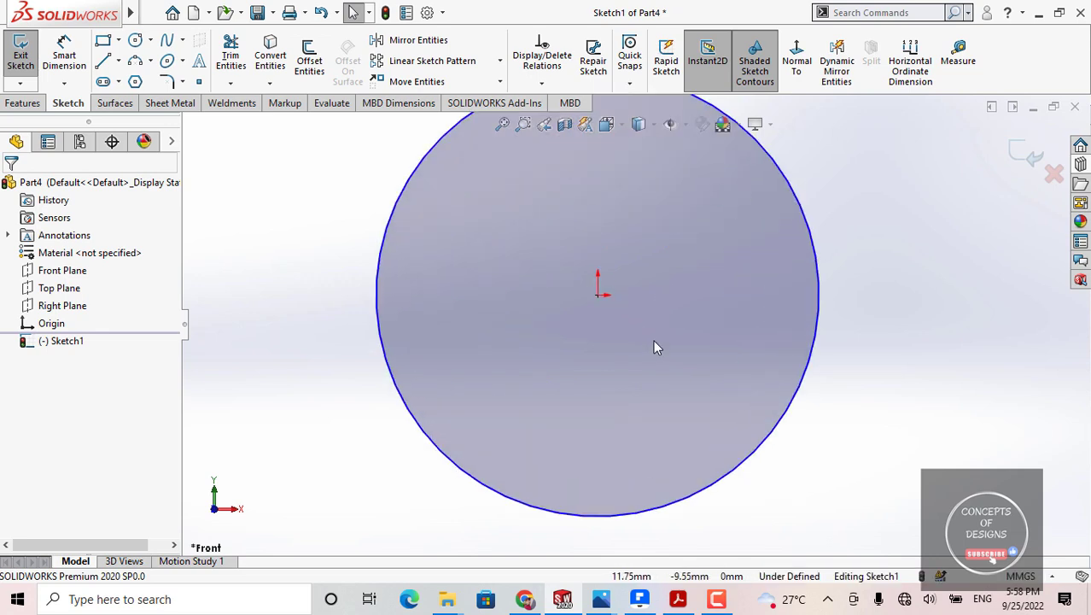
scroll(653, 340, "up", 5)
scroll(589, 241, "down", 2)
scroll(598, 248, "down", 3)
scroll(673, 305, "up", 5)
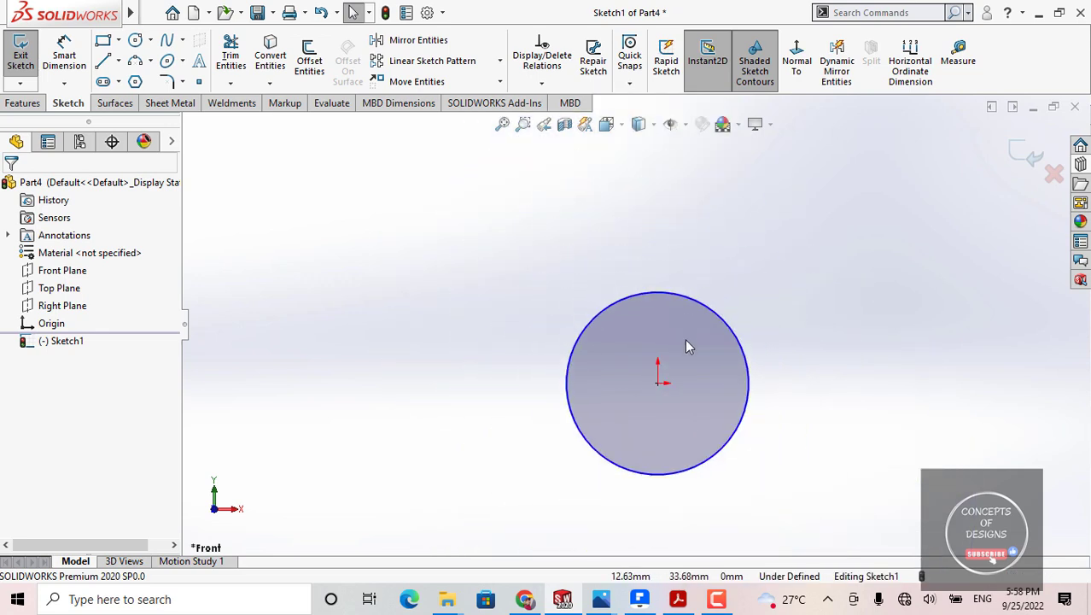
middle_click_drag(683, 408, 631, 358, "ctrl")
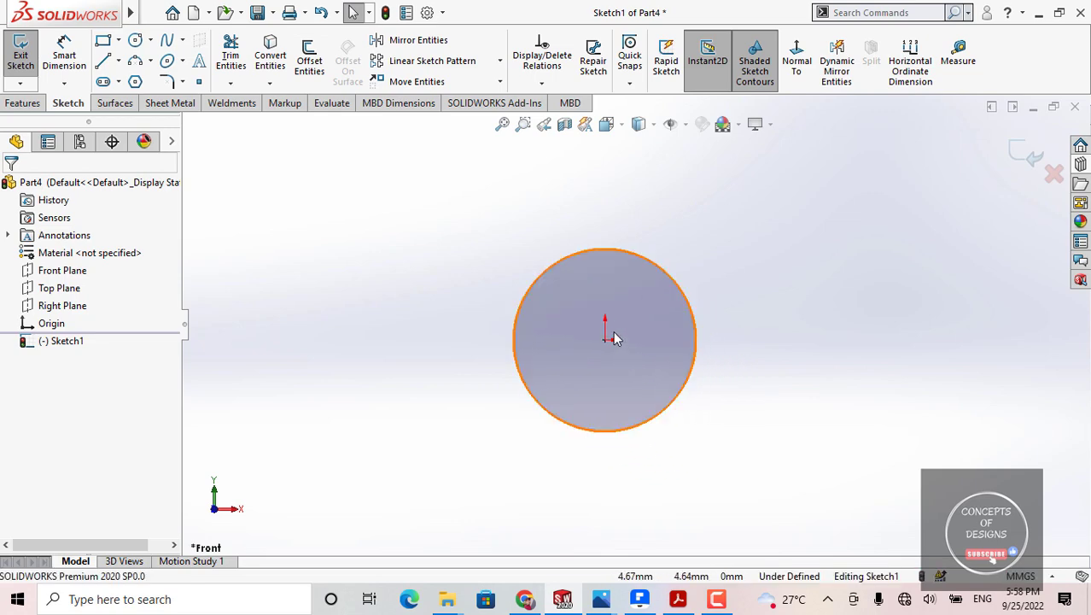
scroll(617, 333, "down", 3)
scroll(619, 338, "up", 2)
scroll(616, 330, "down", 3)
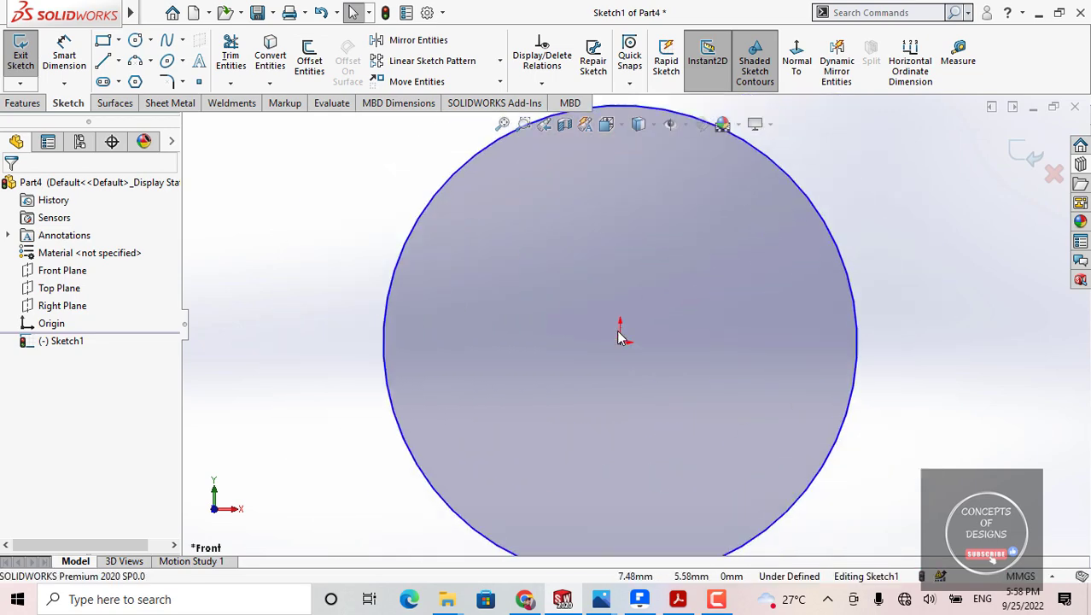
scroll(616, 329, "up", 2)
scroll(616, 329, "down", 2)
scroll(653, 303, "up", 2)
scroll(653, 303, "down", 2)
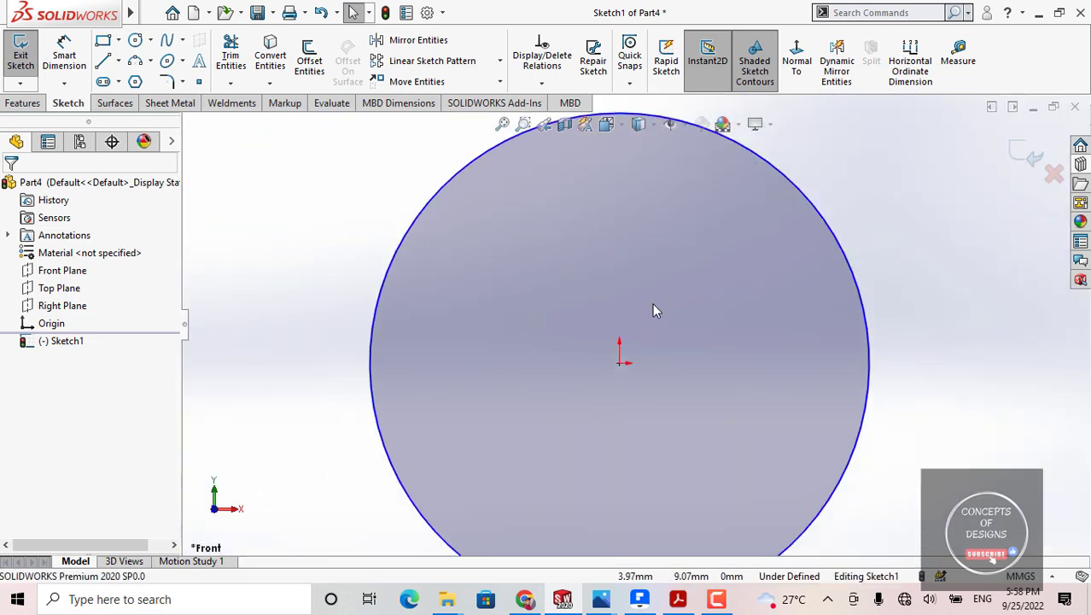
scroll(649, 304, "up", 3)
scroll(644, 304, "down", 3)
scroll(641, 304, "up", 4)
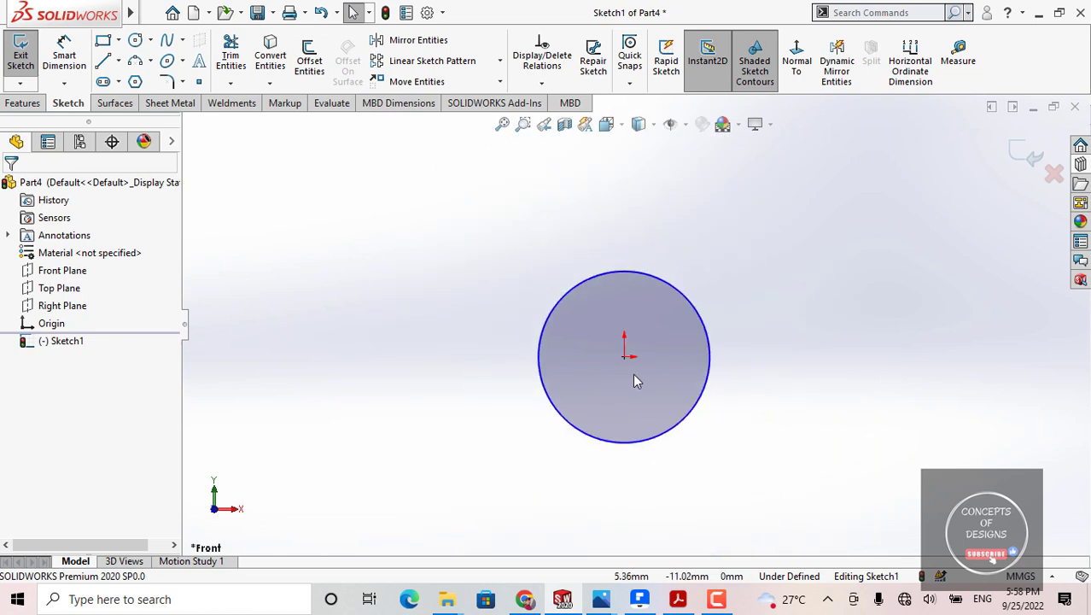
middle_click_drag(633, 378, 645, 334, "ctrl")
scroll(646, 304, "down", 4)
scroll(646, 304, "up", 2)
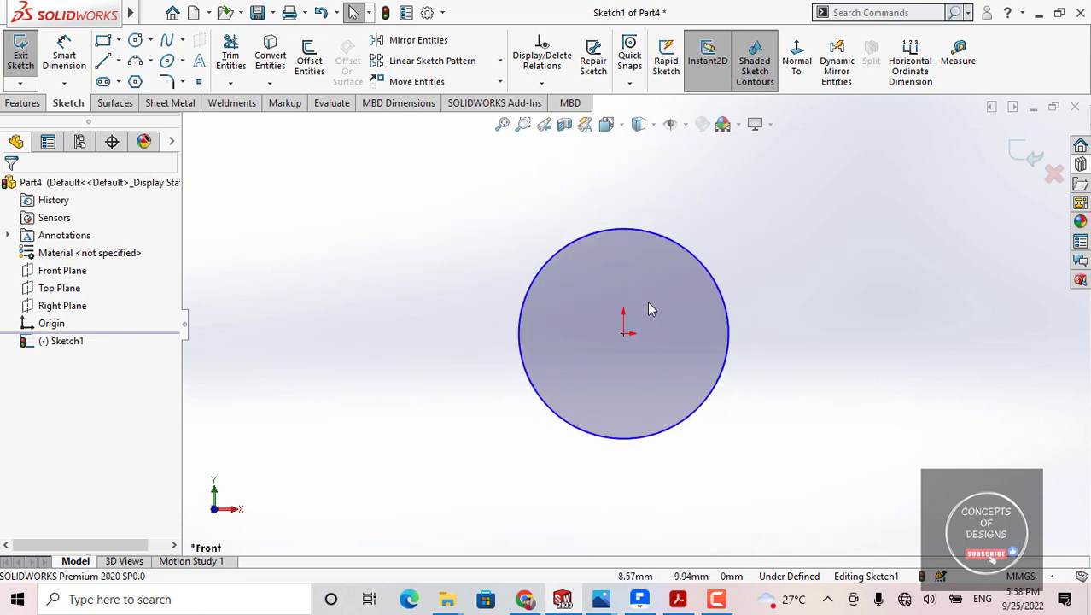
scroll(646, 304, "down", 4)
scroll(647, 305, "up", 5)
scroll(649, 306, "down", 2)
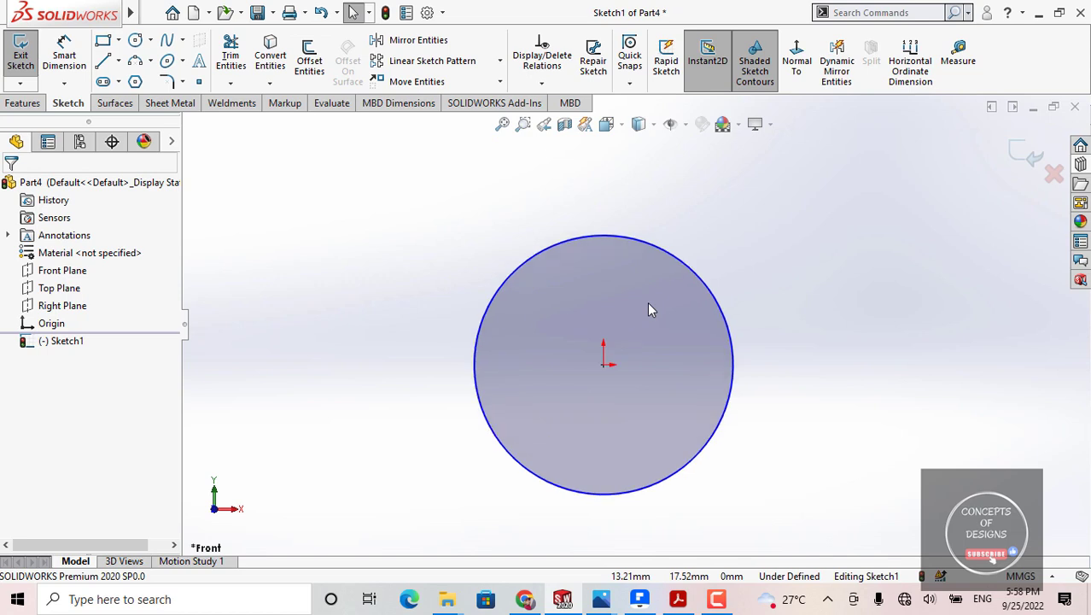
scroll(648, 312, "up", 2)
middle_click_drag(646, 319, 654, 297, "ctrl")
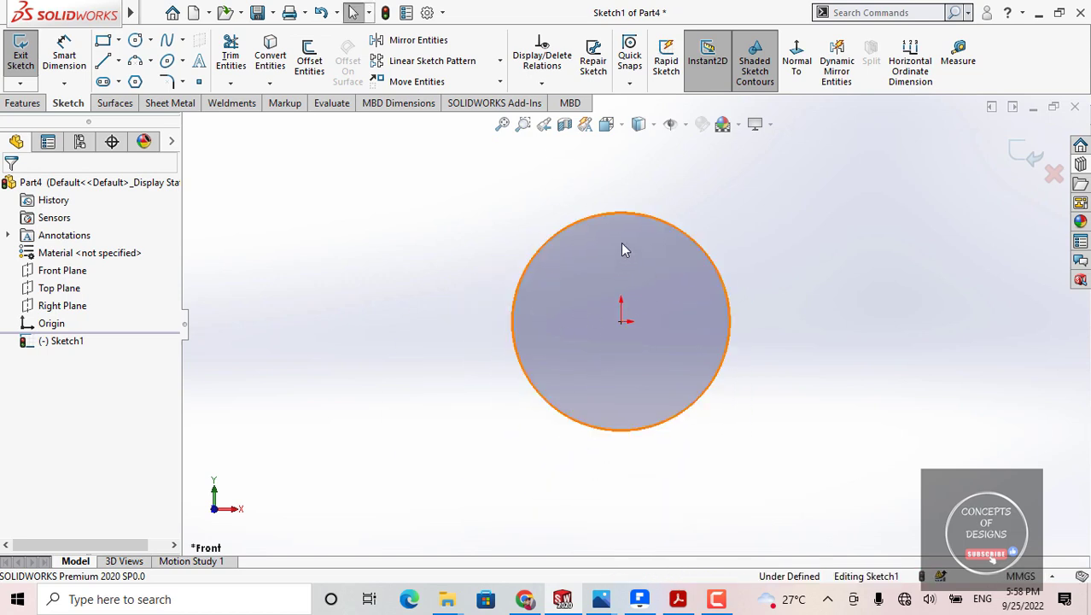
scroll(624, 242, "down", 2)
scroll(626, 246, "up", 2)
scroll(645, 384, "down", 1)
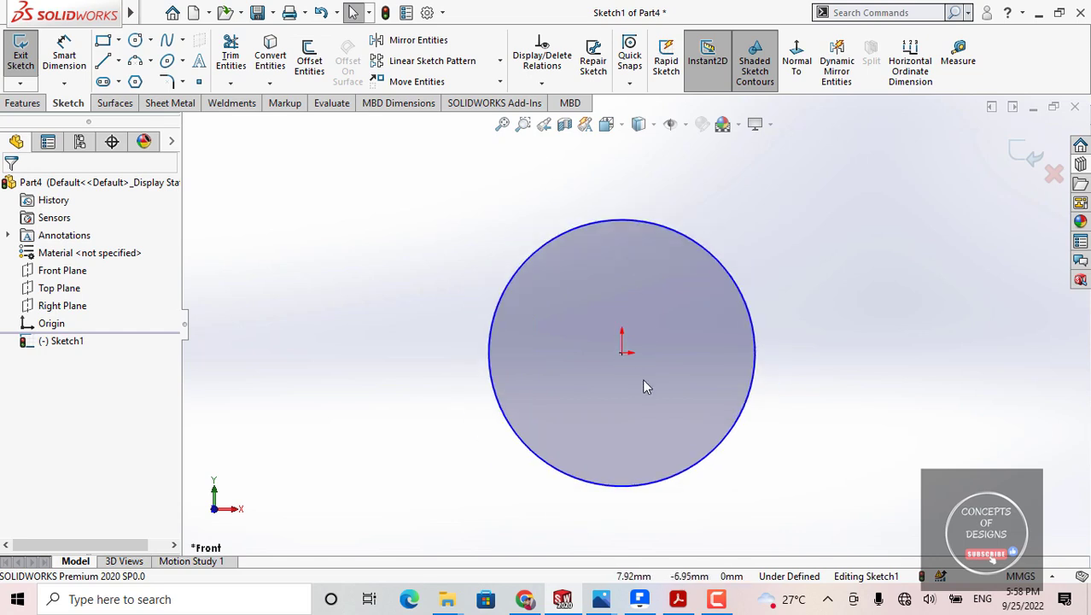
scroll(644, 380, "up", 1)
scroll(649, 333, "down", 2)
scroll(646, 321, "up", 2)
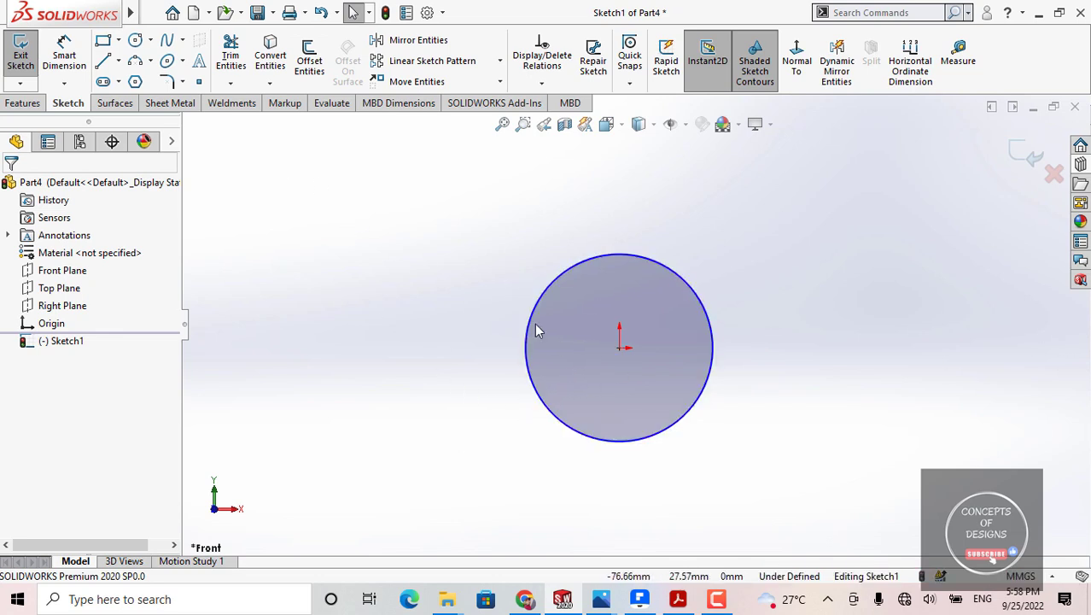
Select the circle's centre point and rotate the view to examine the sketch from several angles.
left_click_drag(621, 349, 470, 354)
scroll(668, 358, "up", 3)
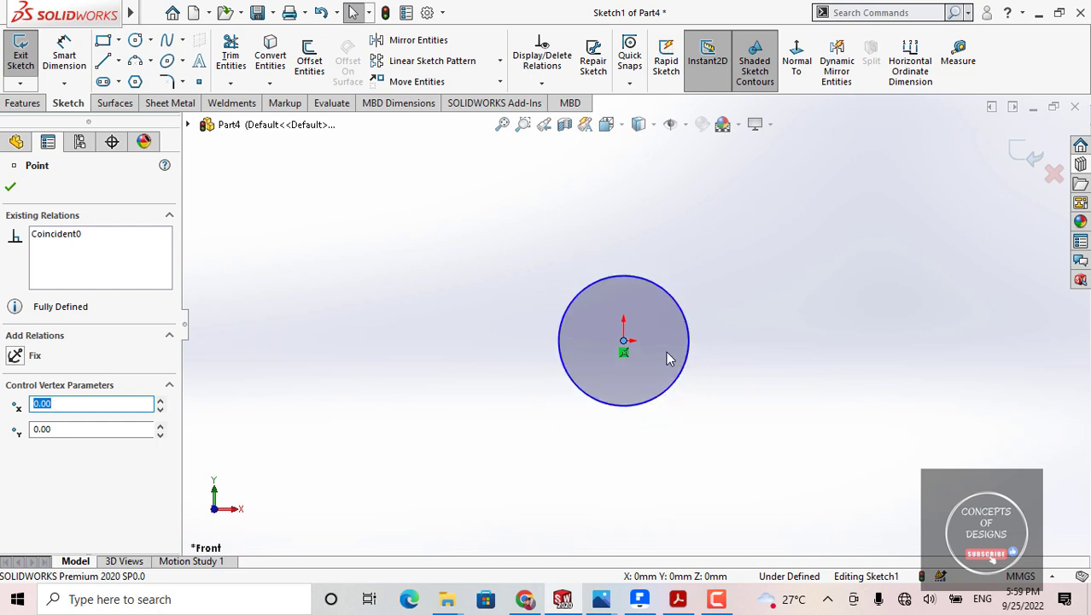
middle_click_drag(668, 359, 716, 367)
scroll(664, 307, "down", 4)
scroll(675, 359, "up", 5)
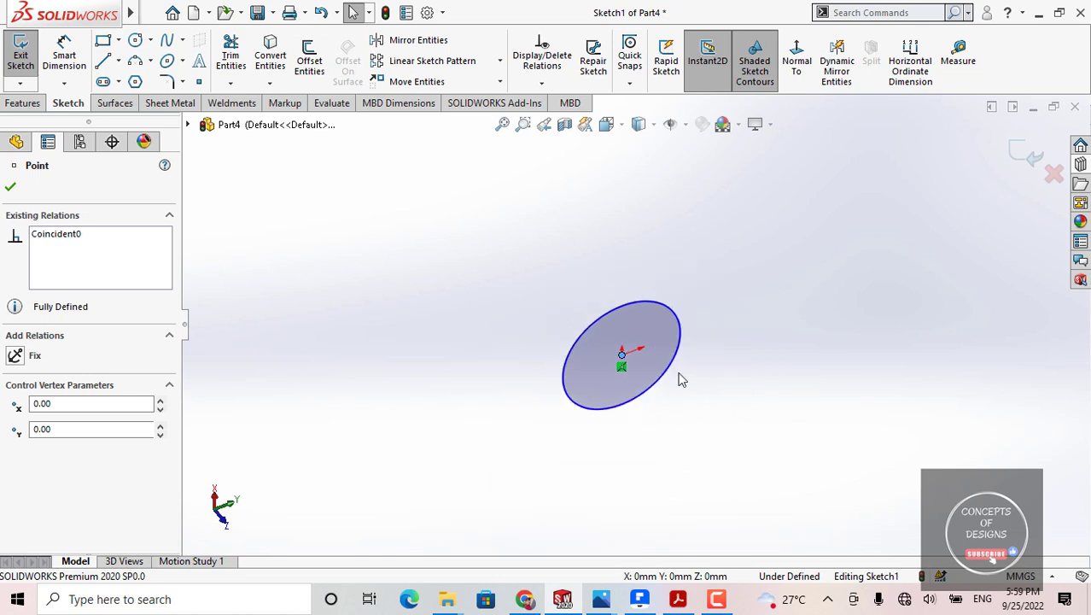
scroll(681, 378, "up", 2)
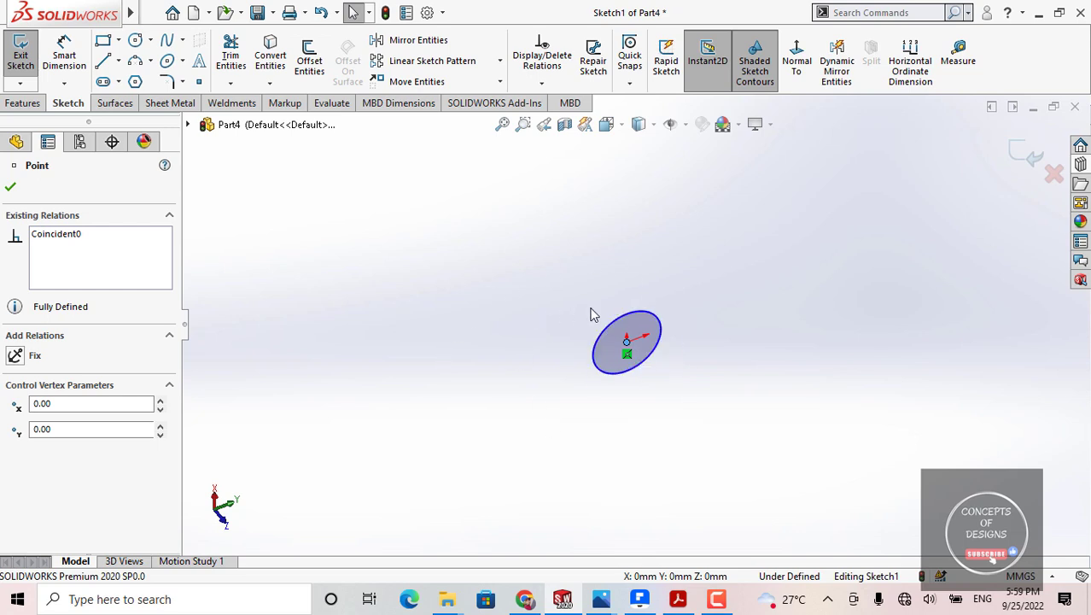
middle_click_drag(594, 314, 720, 405)
middle_click_drag(665, 319, 549, 307)
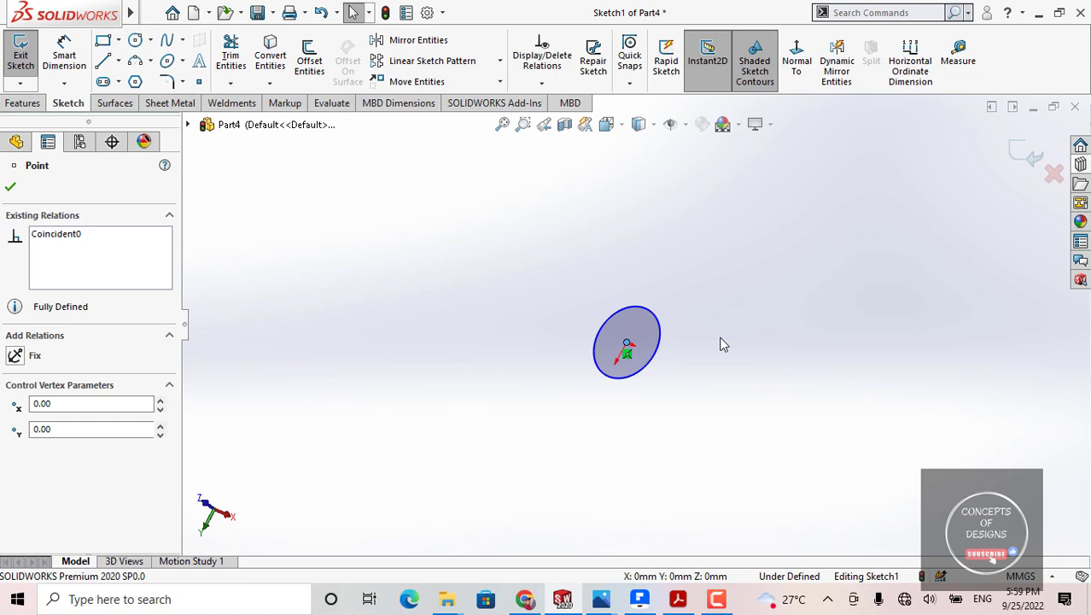
View the circle sketch in the isometric orientation, clear the selection and return the view normal to the sketch plane.
left_click(621, 130)
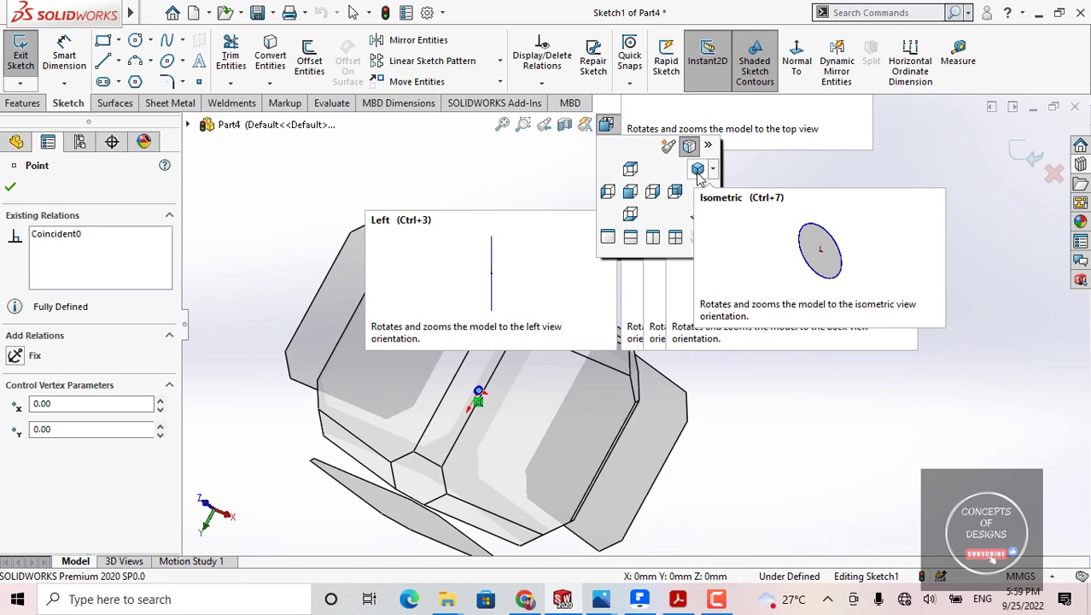
left_click(699, 171)
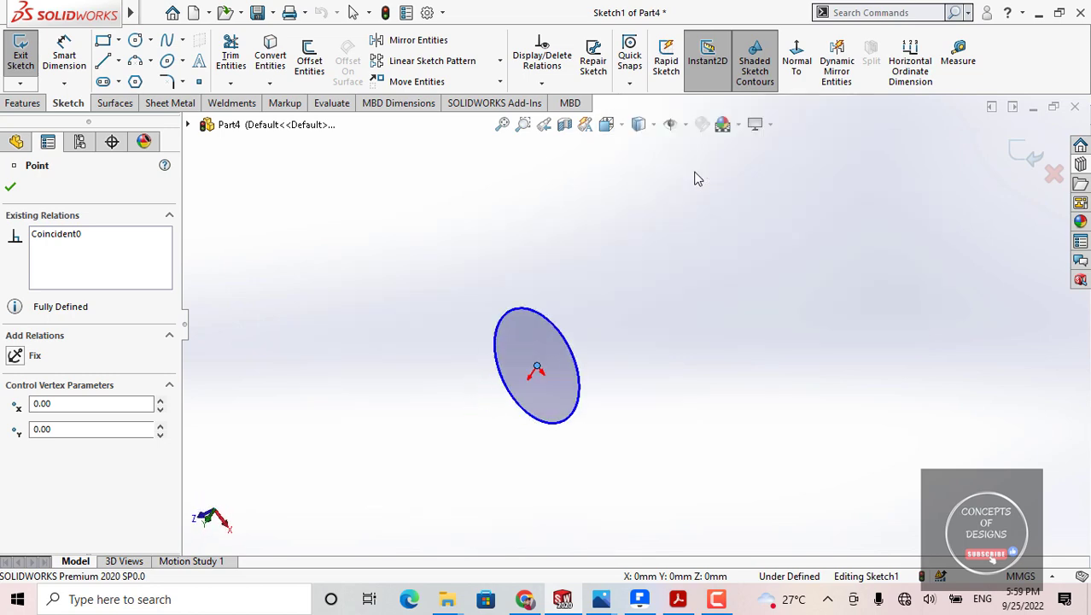
left_click(452, 302)
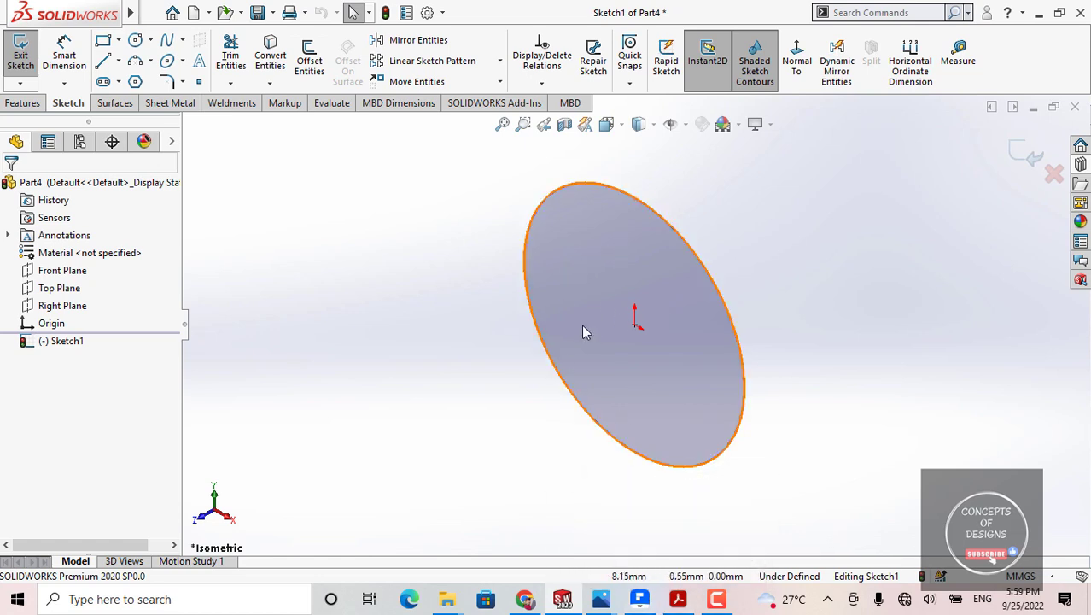
left_click(797, 62)
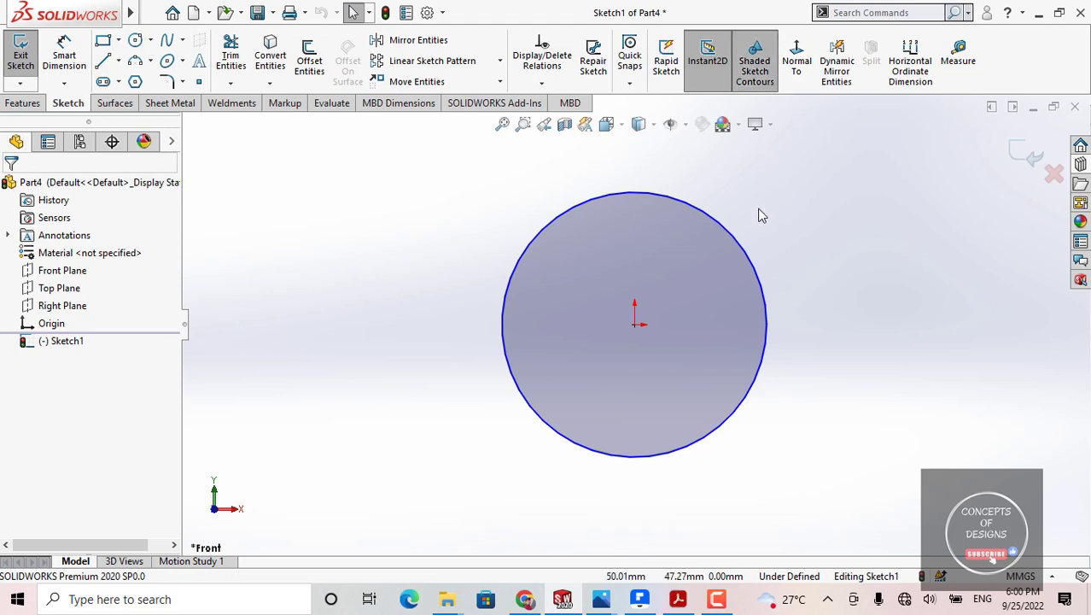
Flip the view to the back of the sketch with Normal To, and restore the Front orientation.
left_click(622, 125)
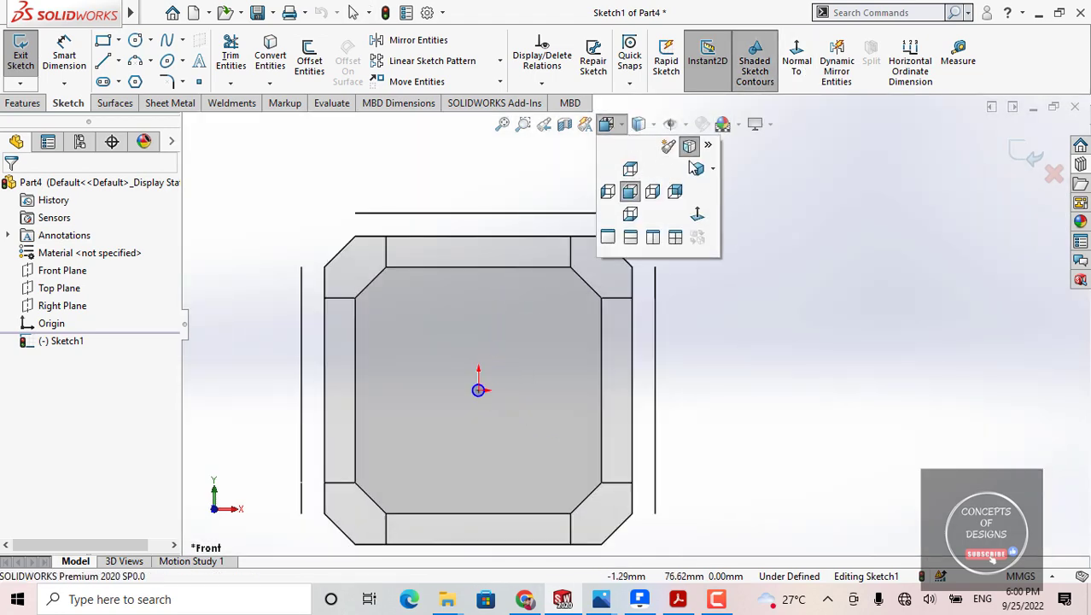
left_click(697, 213)
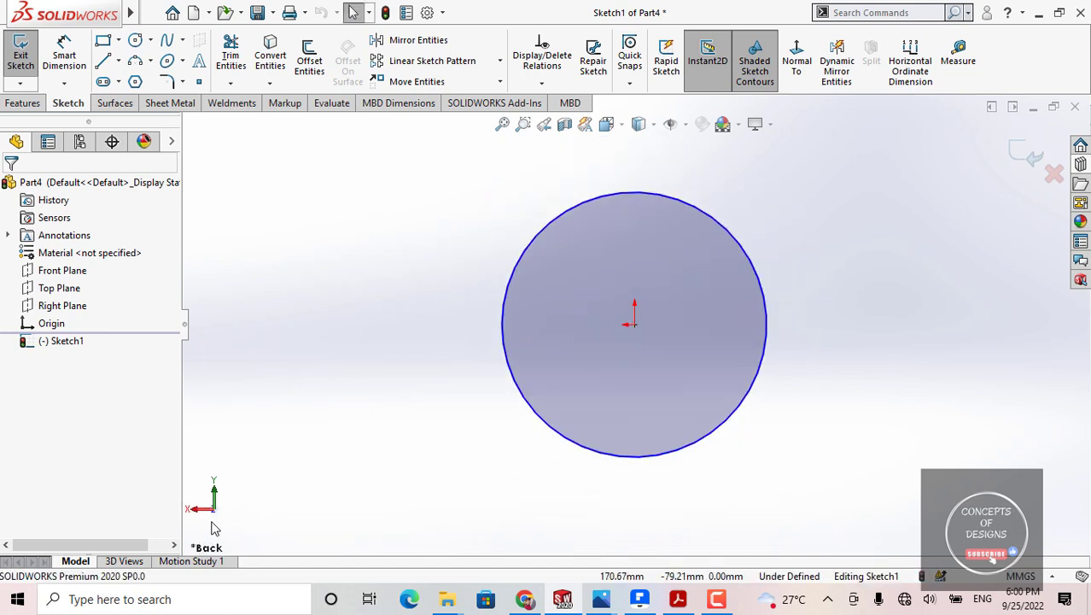
left_click(618, 127)
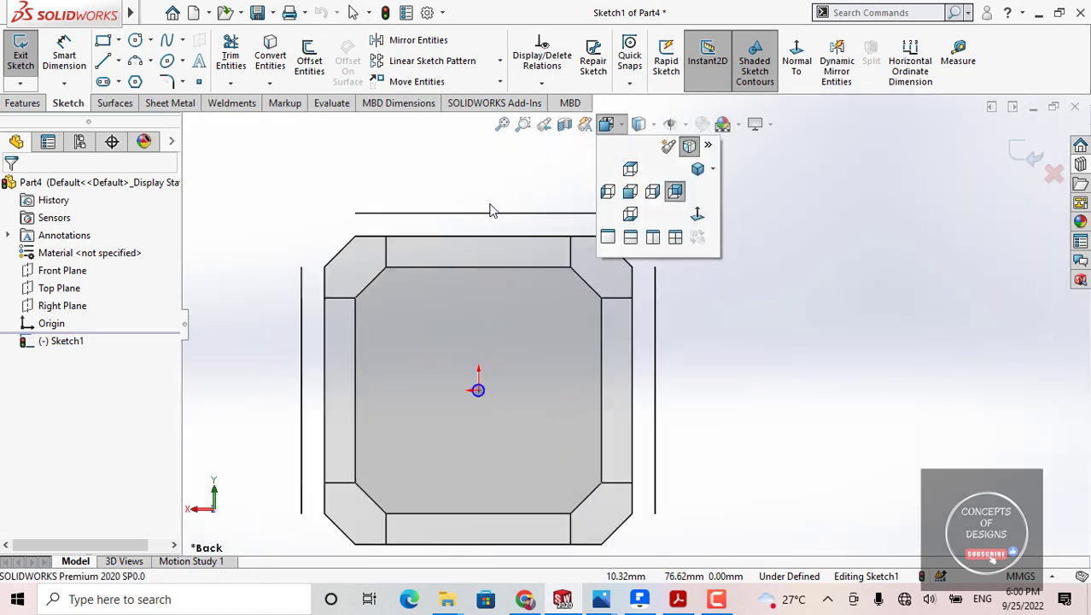
left_click(630, 195)
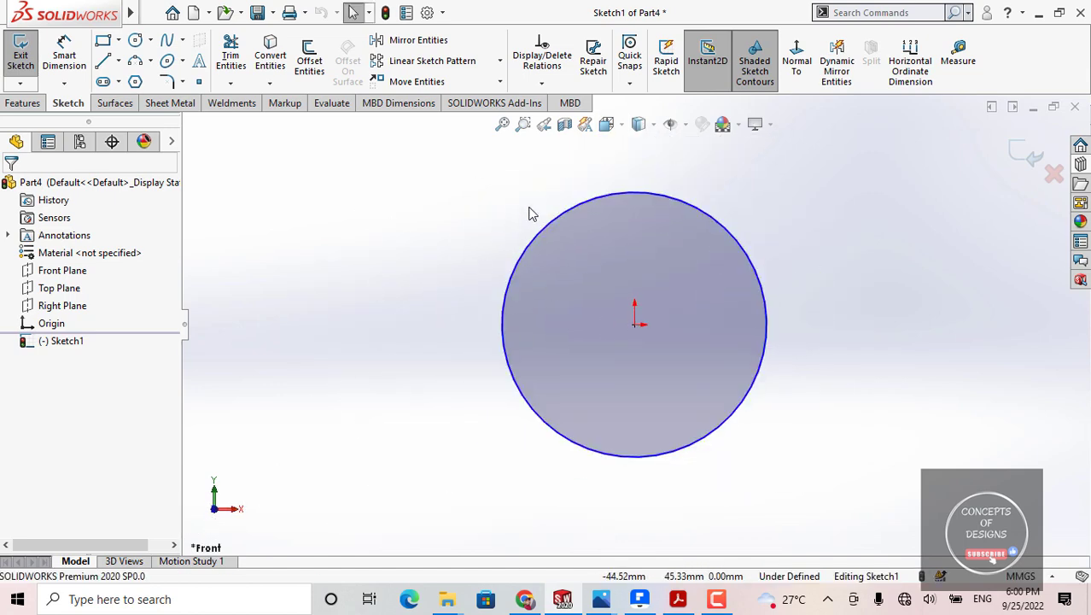
left_click(621, 130)
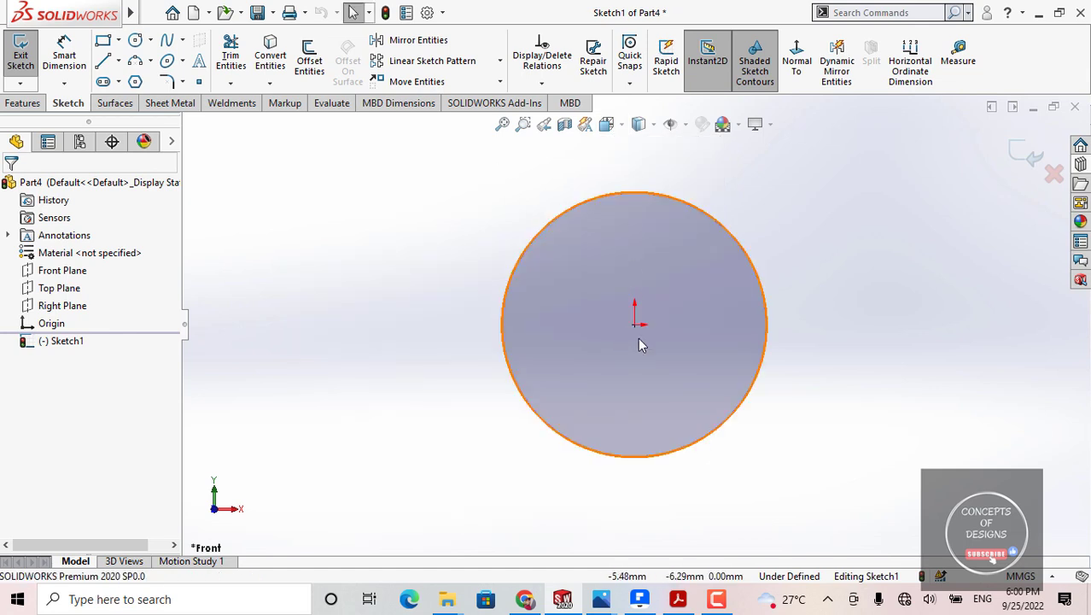
Sketch a larger second circle level with the origin, centred about 189 mm from it along negative X.
scroll(693, 233, "down", 2)
scroll(693, 238, "up", 1)
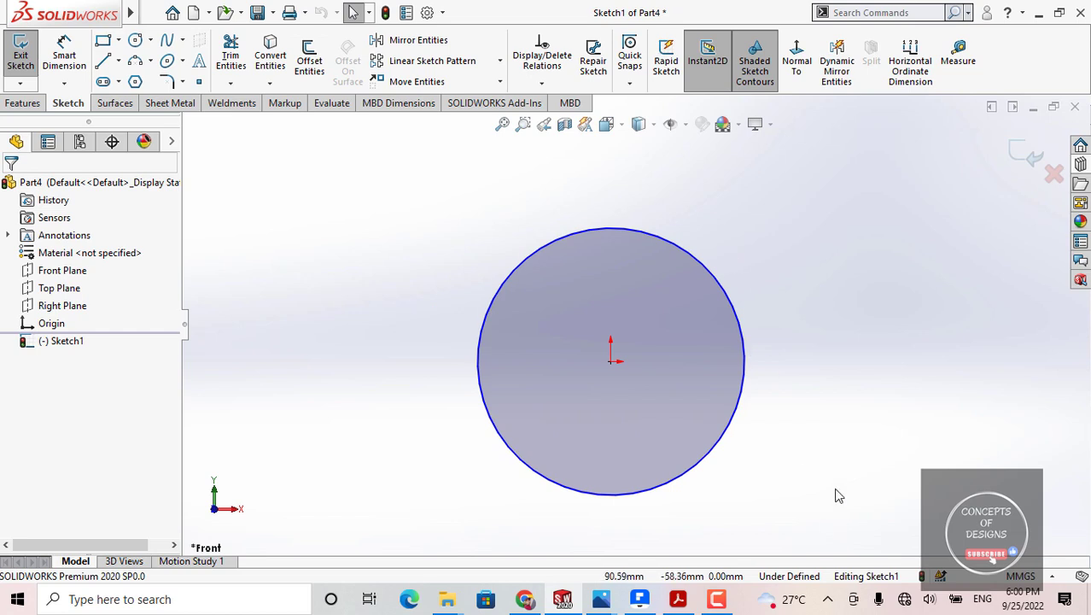
scroll(743, 393, "up", 1)
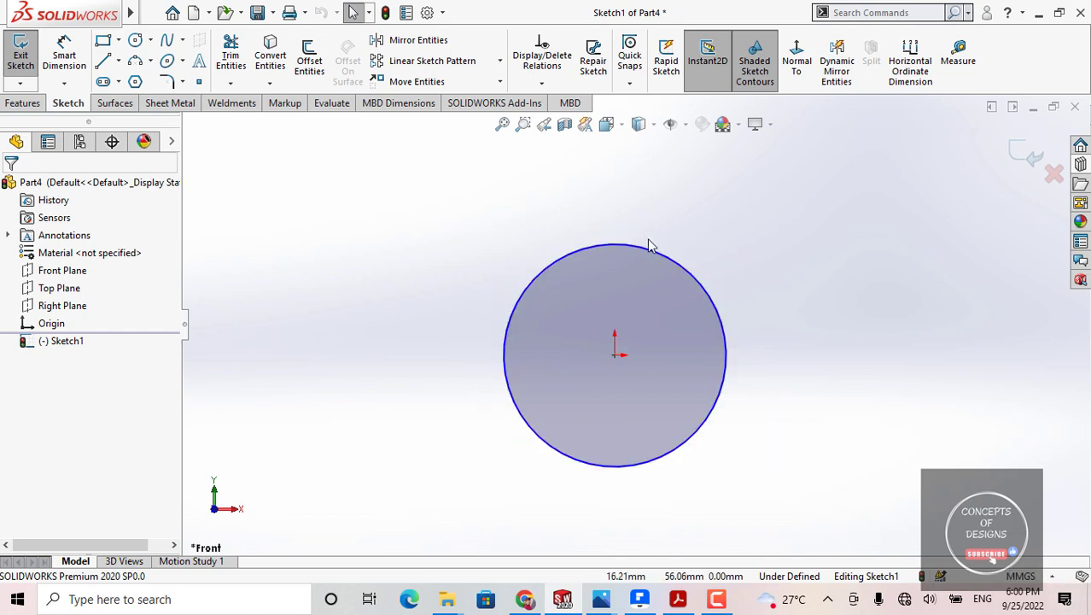
scroll(395, 249, "up", 2)
key("c")
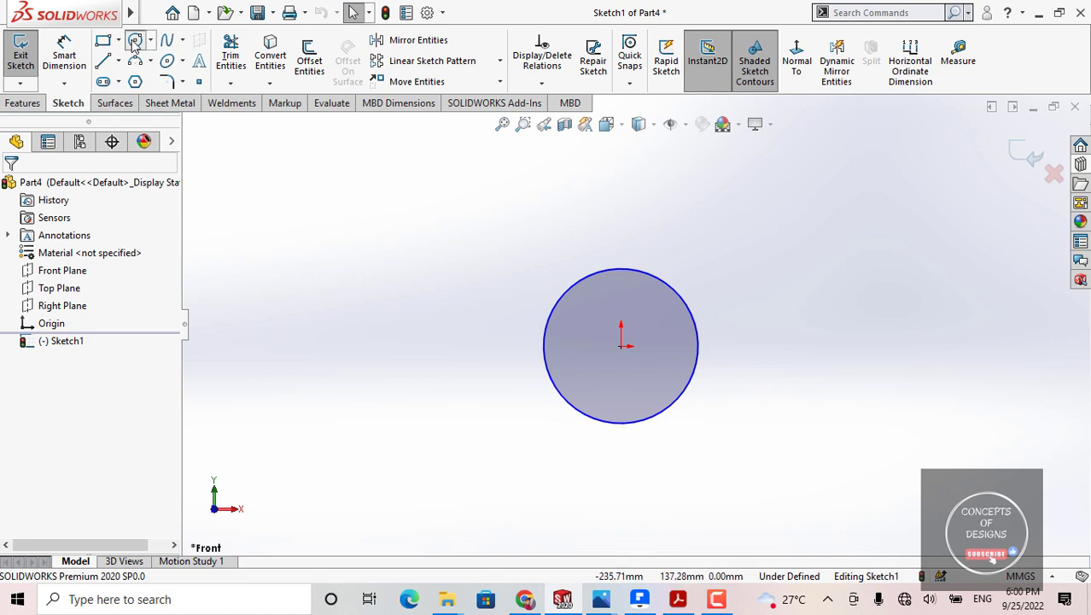
left_click_drag(345, 344, 426, 237)
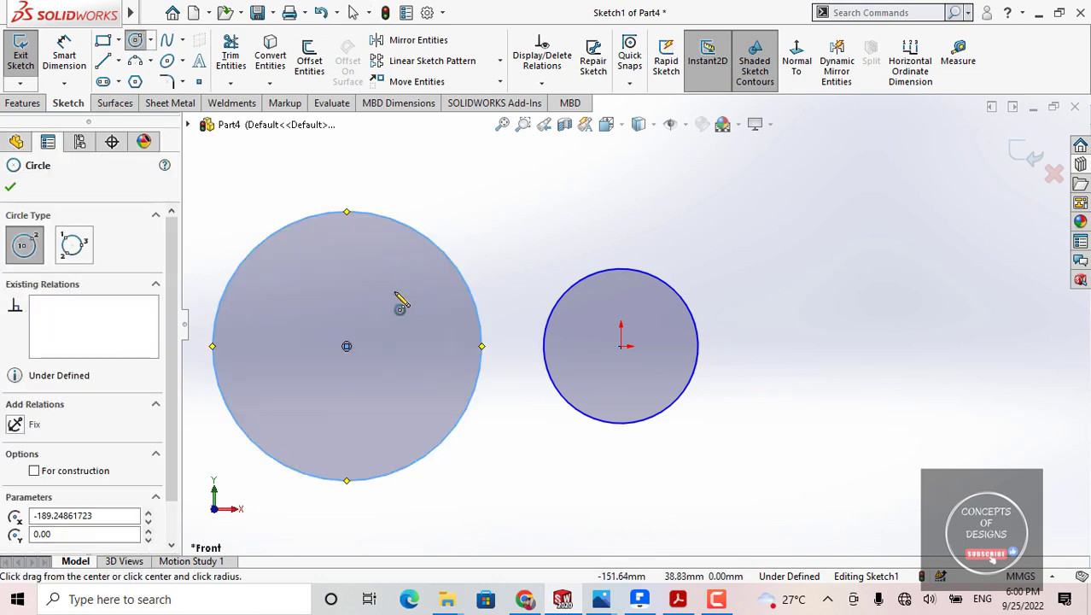
key("z")
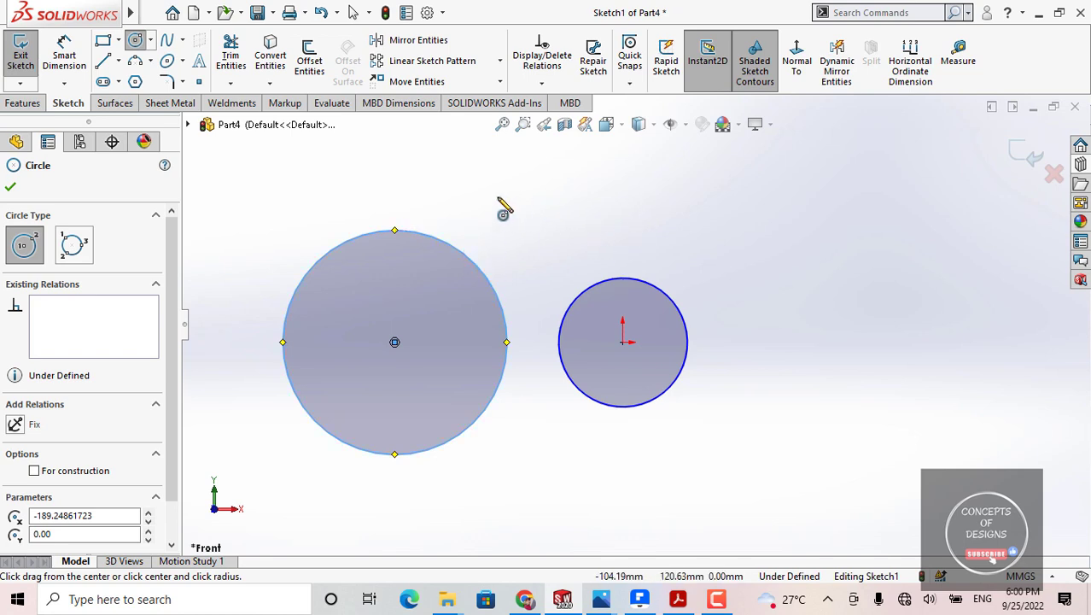
scroll(504, 210, "down", 1)
scroll(508, 211, "up", 2)
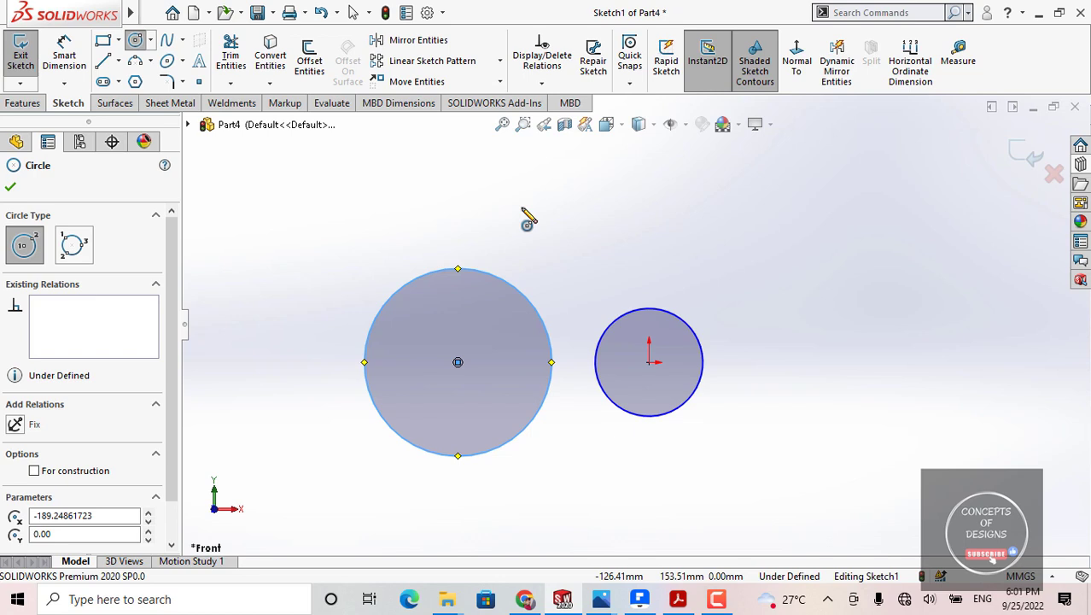
Leave the Circle tool and clear the selection of the larger circle.
key("Escape")
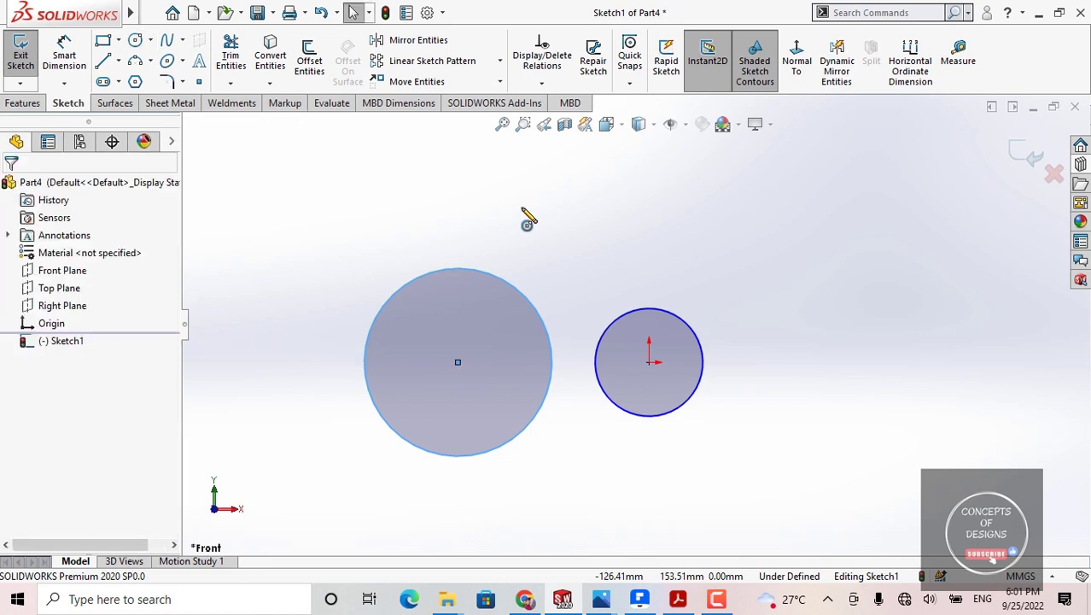
left_click(616, 239)
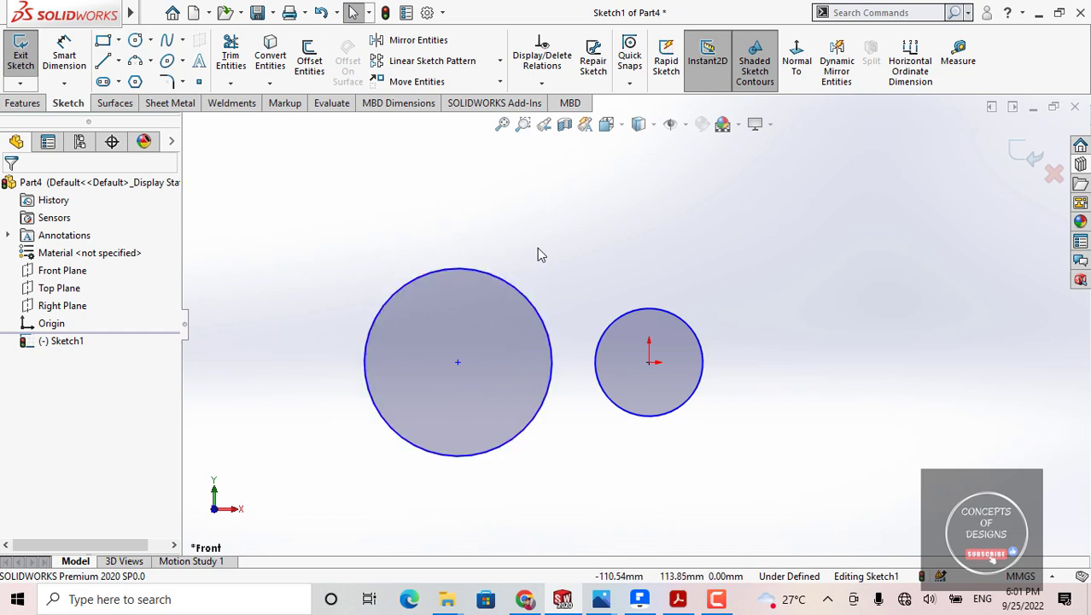
scroll(541, 313, "up", 1)
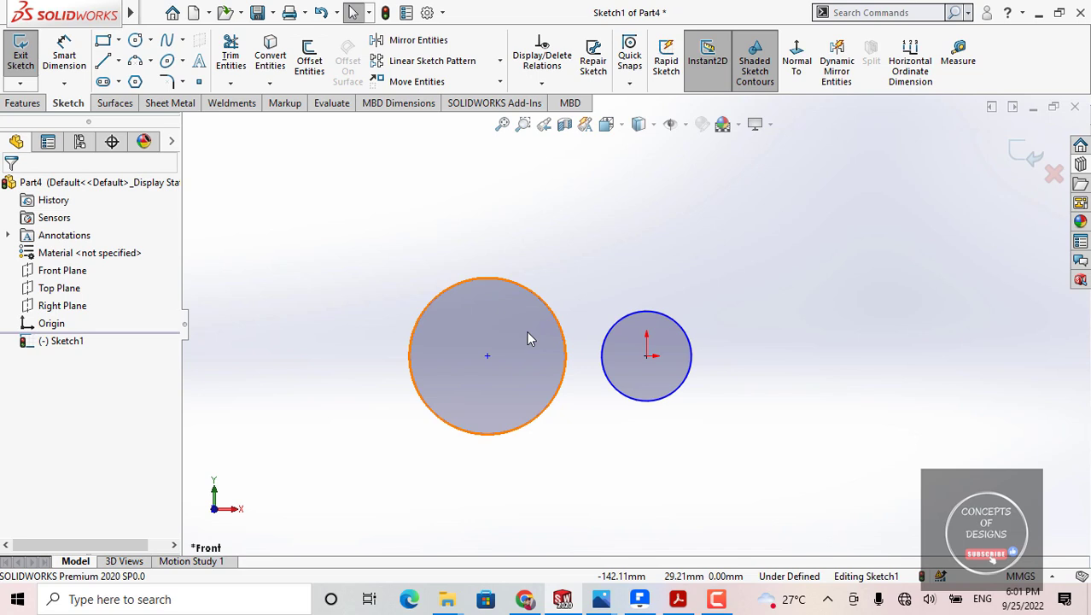
Examine the two circles in the View Selector cube, close it, and inspect the sketch at different zoom levels.
left_click(621, 127)
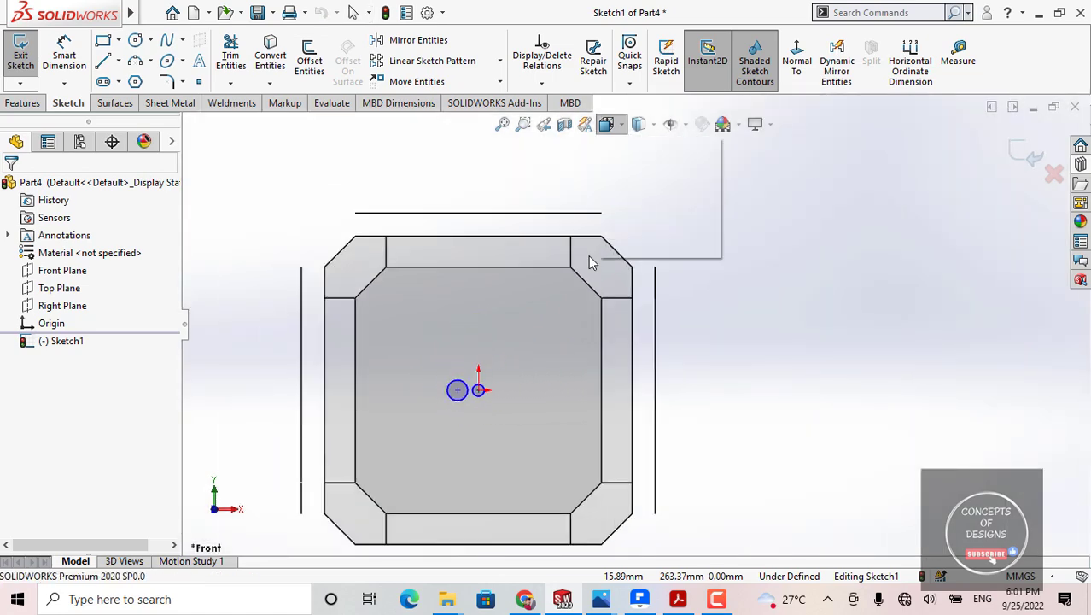
left_click(622, 127)
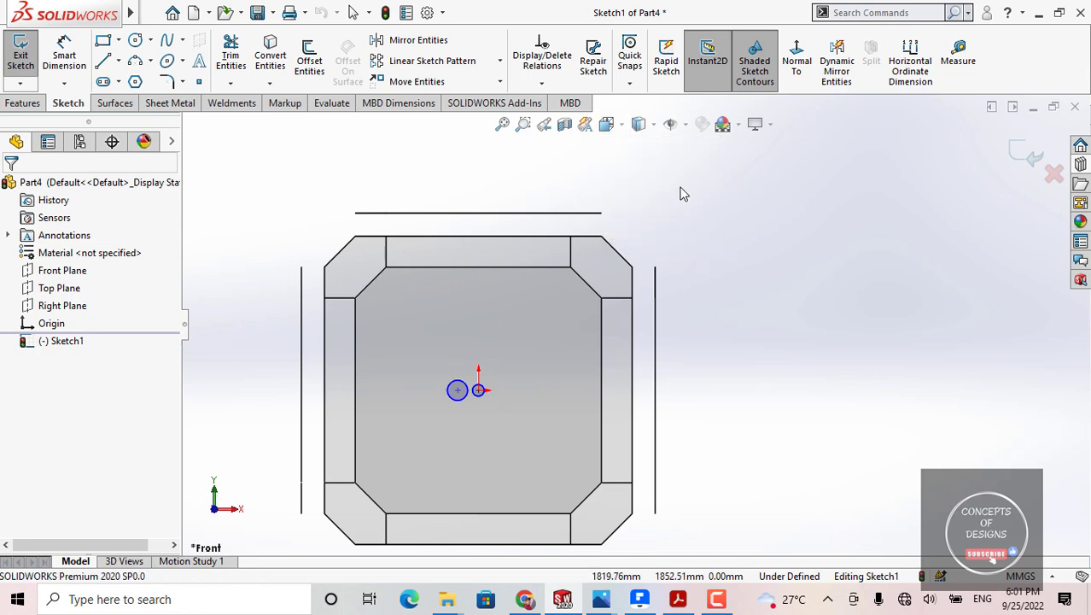
left_click(622, 128)
left_click(623, 128)
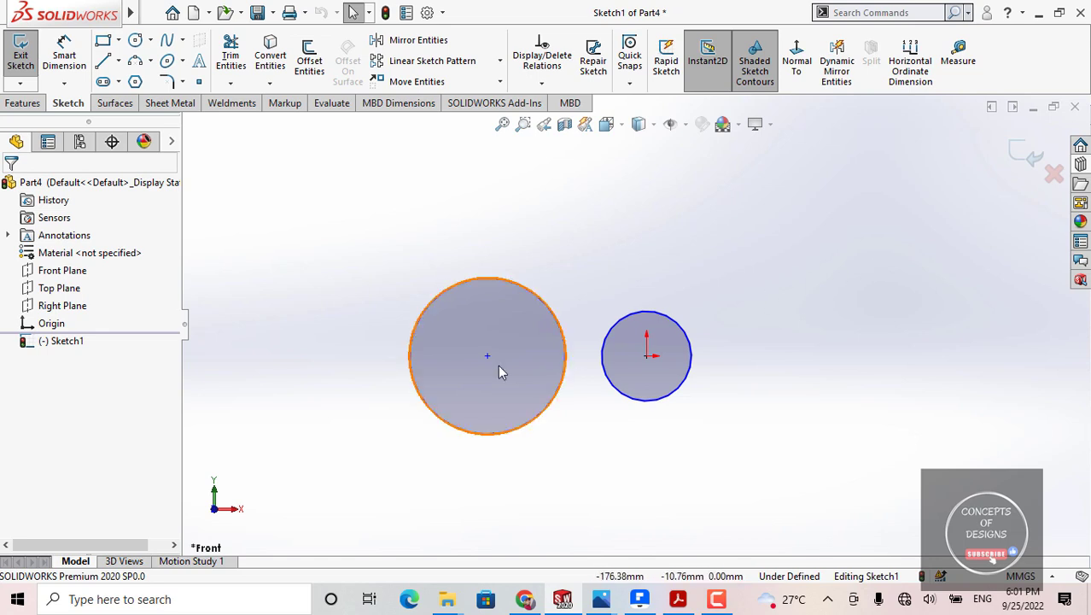
scroll(498, 365, "down", 2)
scroll(531, 341, "up", 2)
scroll(581, 278, "down", 2)
scroll(566, 288, "up", 2)
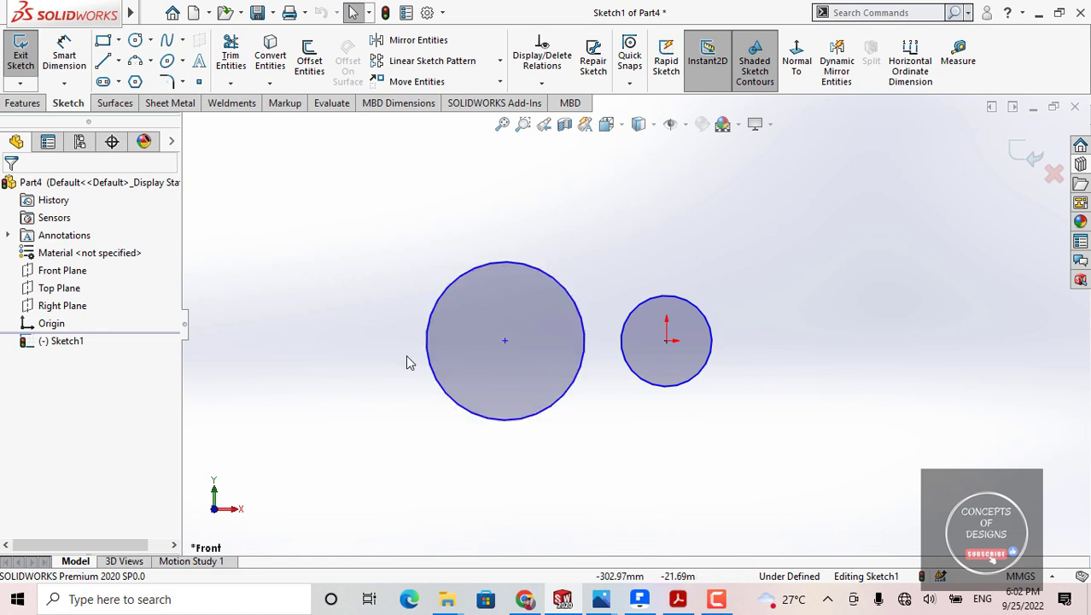
Delete the smaller circle at the origin and enlarge the remaining circle to a radius of about 167 mm.
left_click(686, 307)
key("Delete")
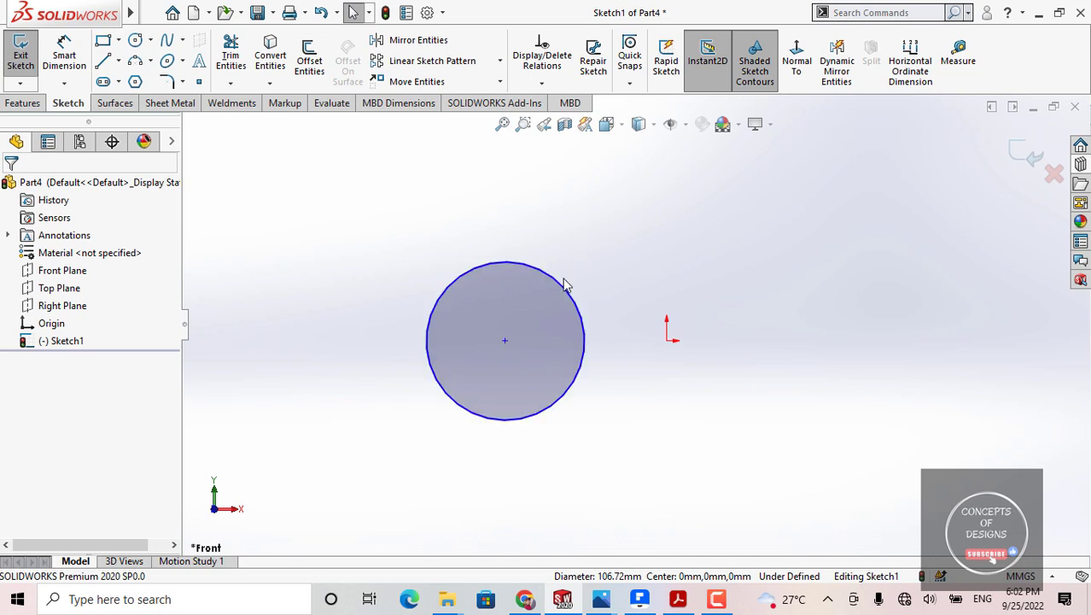
left_click_drag(564, 287, 628, 270)
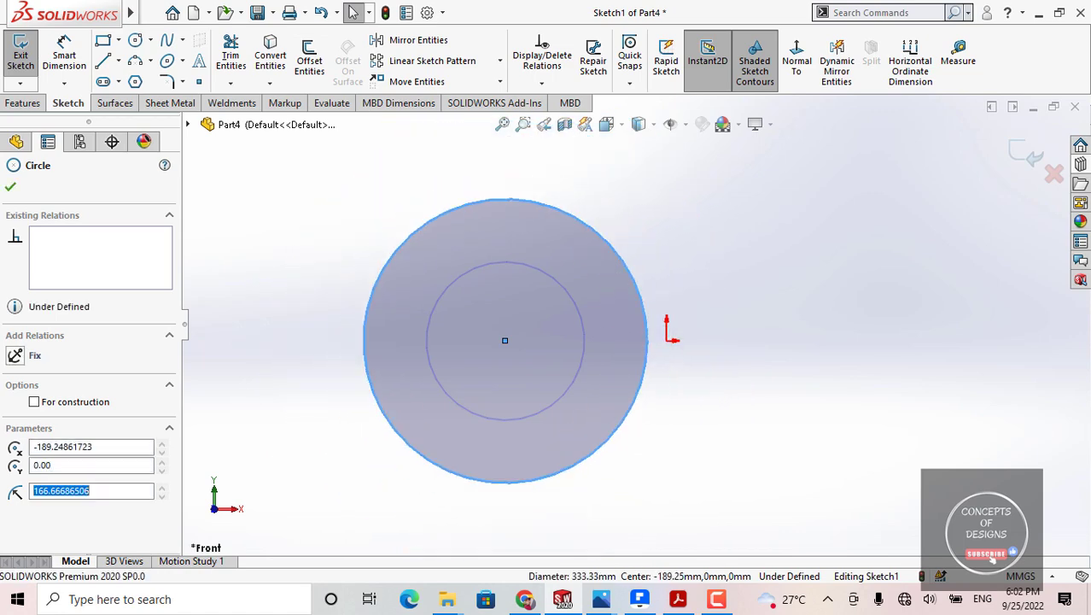
key("Escape")
scroll(600, 299, "up", 2)
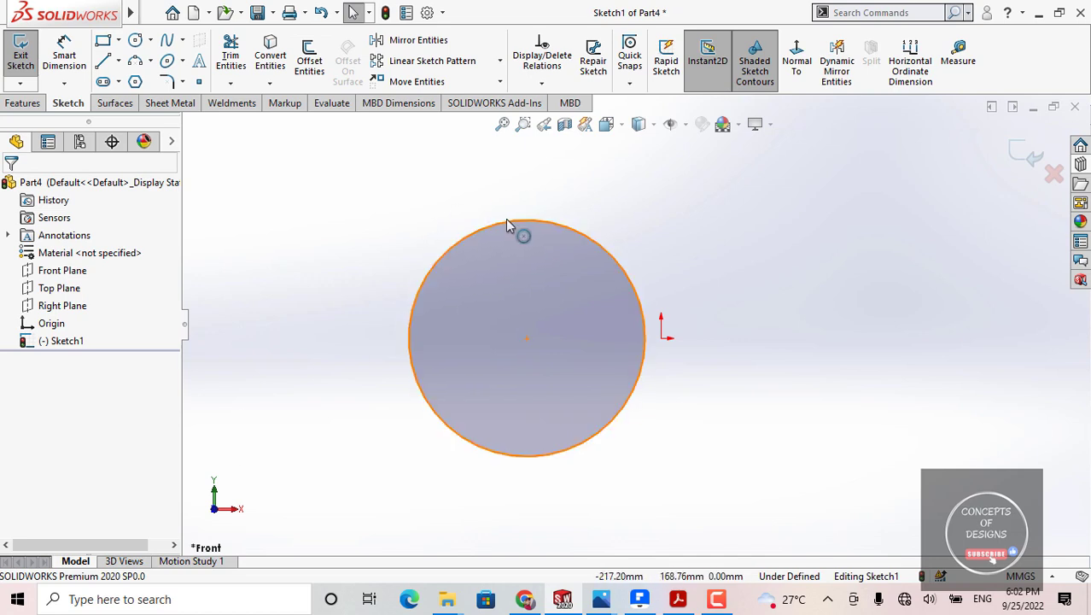
key("z")
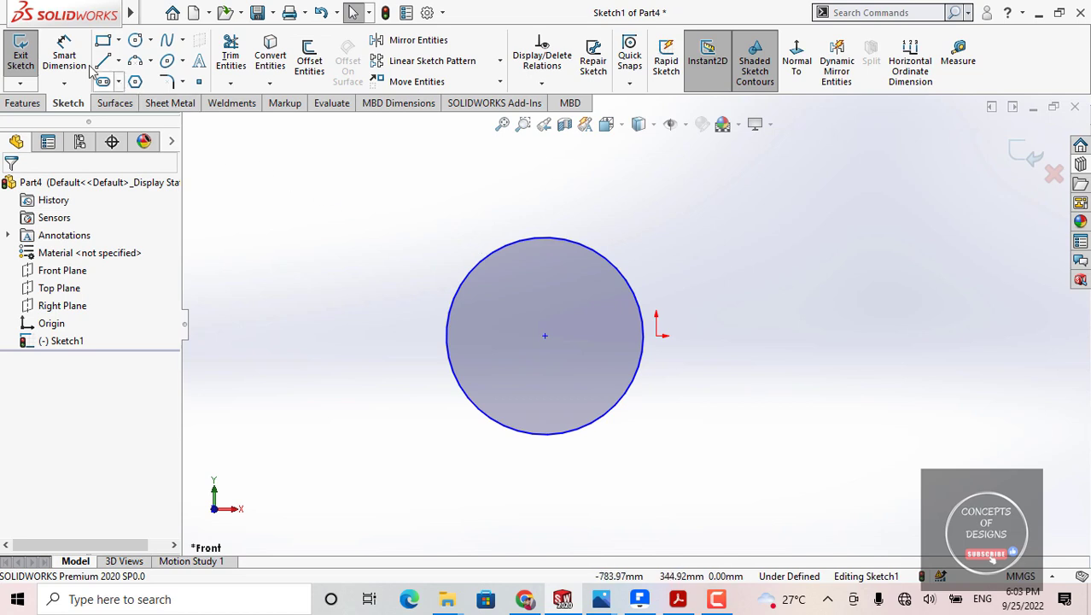
Dimension the remaining circle with Smart Dimension and set its diameter to 100 mm.
left_click(65, 56)
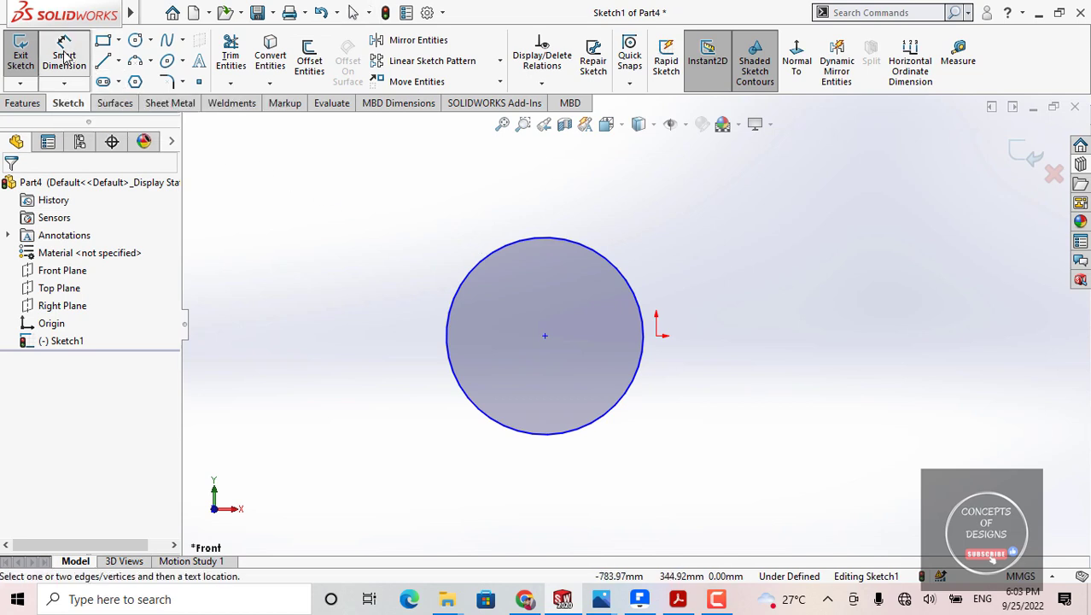
left_click(529, 243)
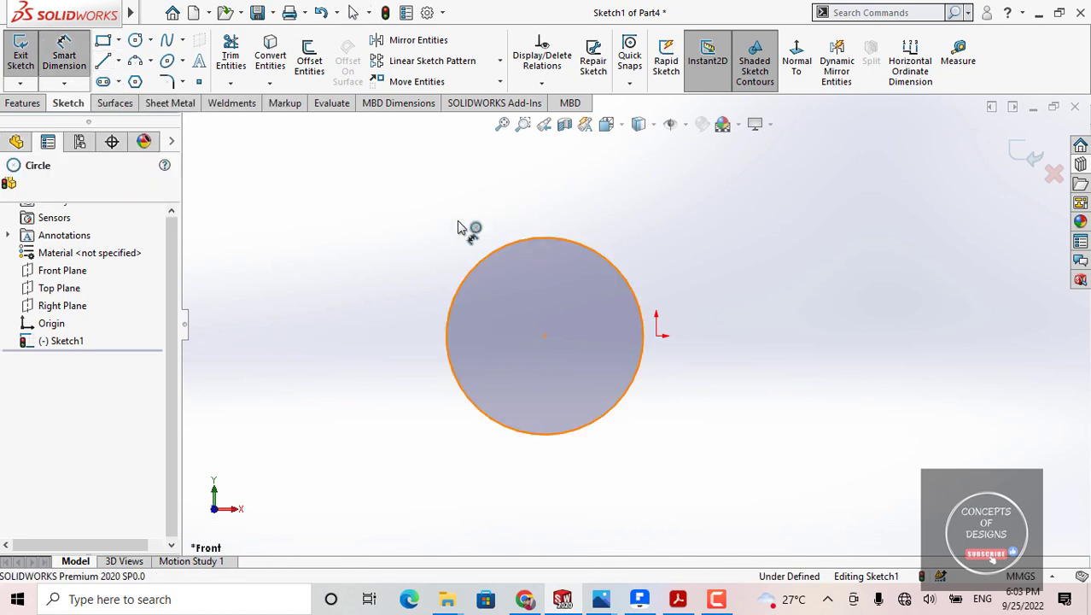
left_click(352, 210)
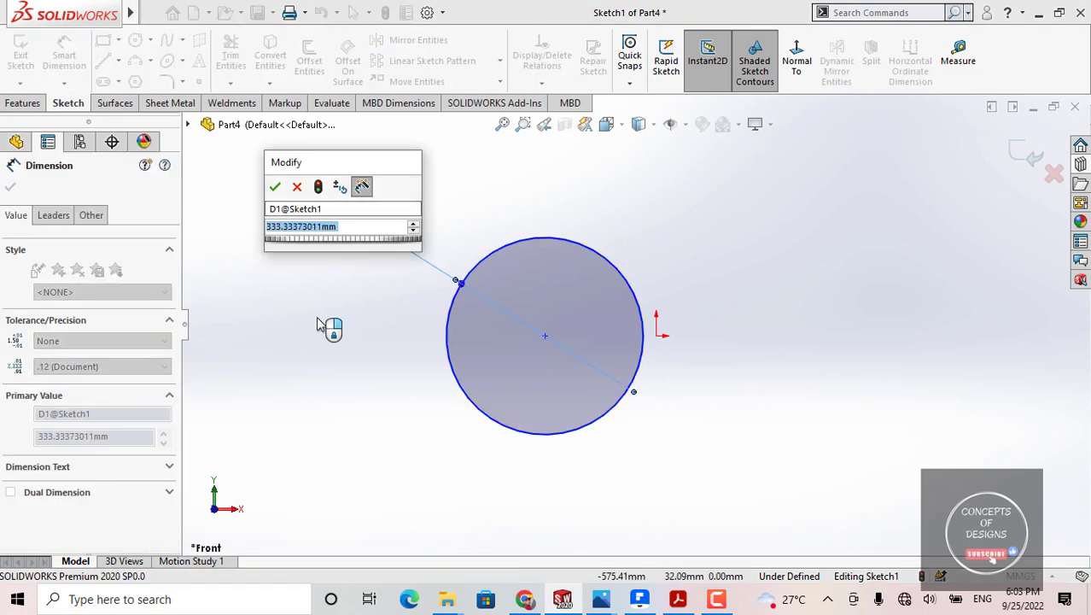
type("100")
key("Return")
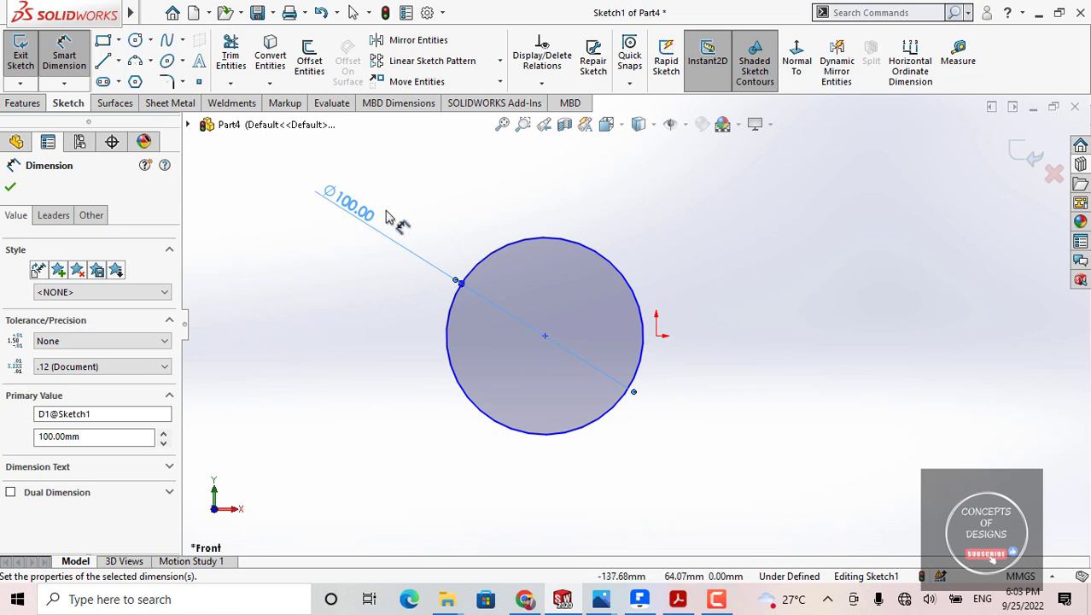
left_click(414, 220)
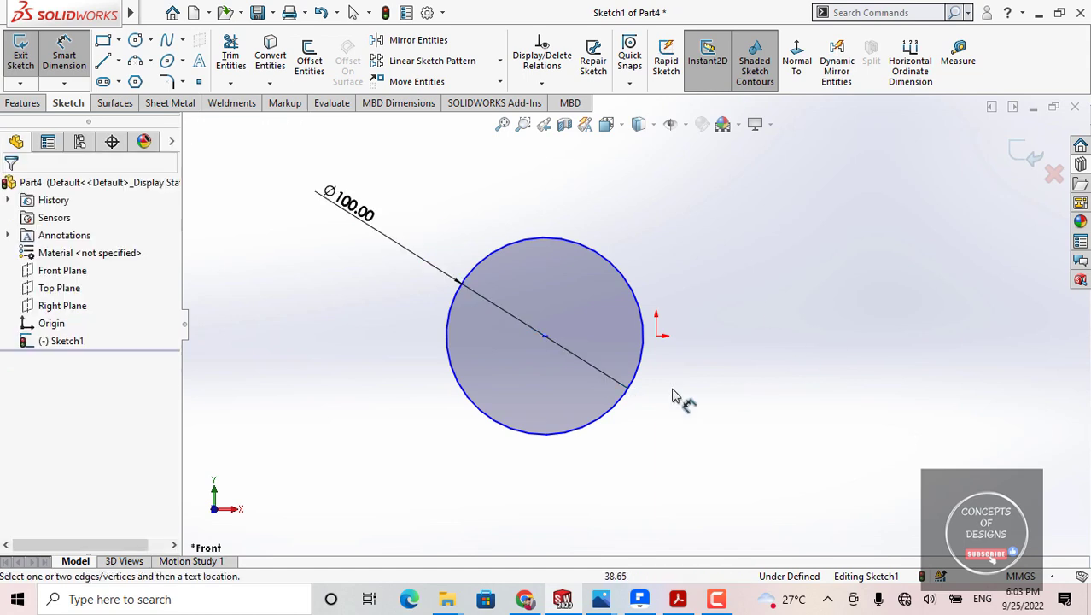
Select the circle together with its diameter dimension and delete both from the sketch.
scroll(393, 271, "up", 1)
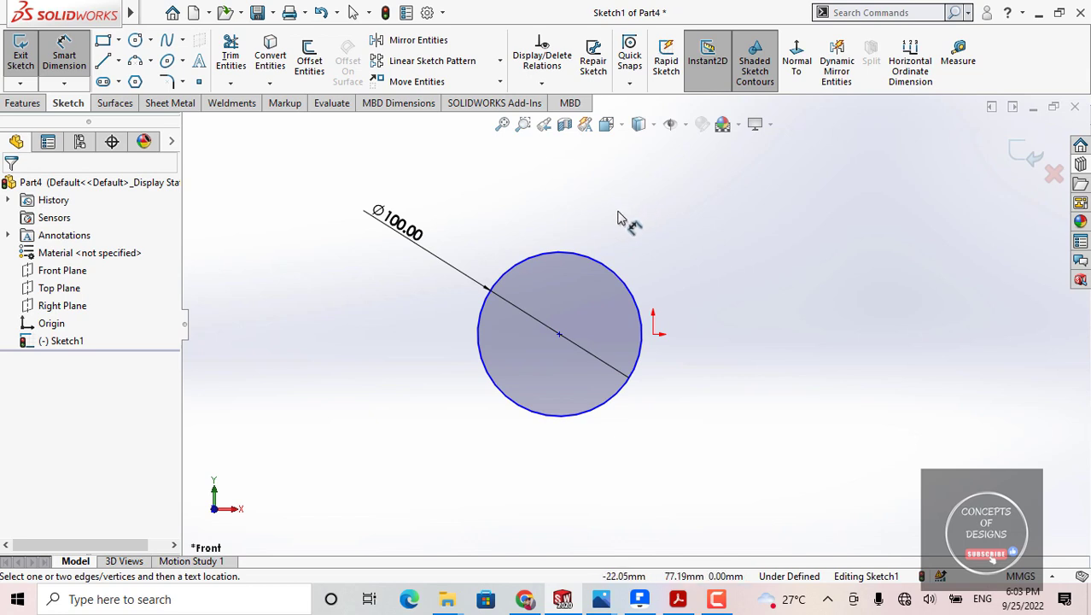
key("Escape")
left_click_drag(418, 422, 353, 459)
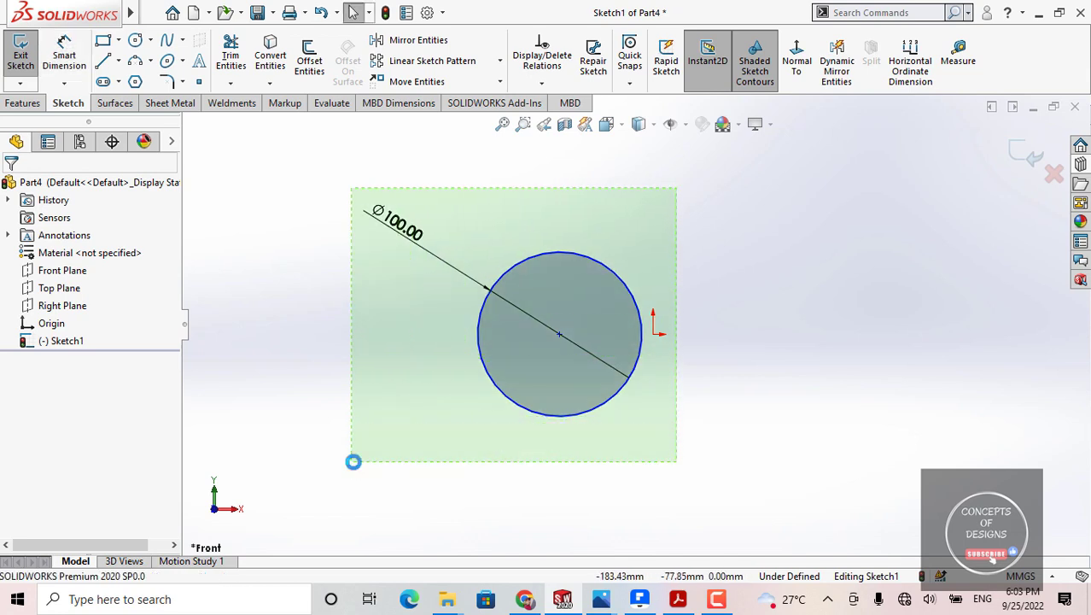
key("Delete")
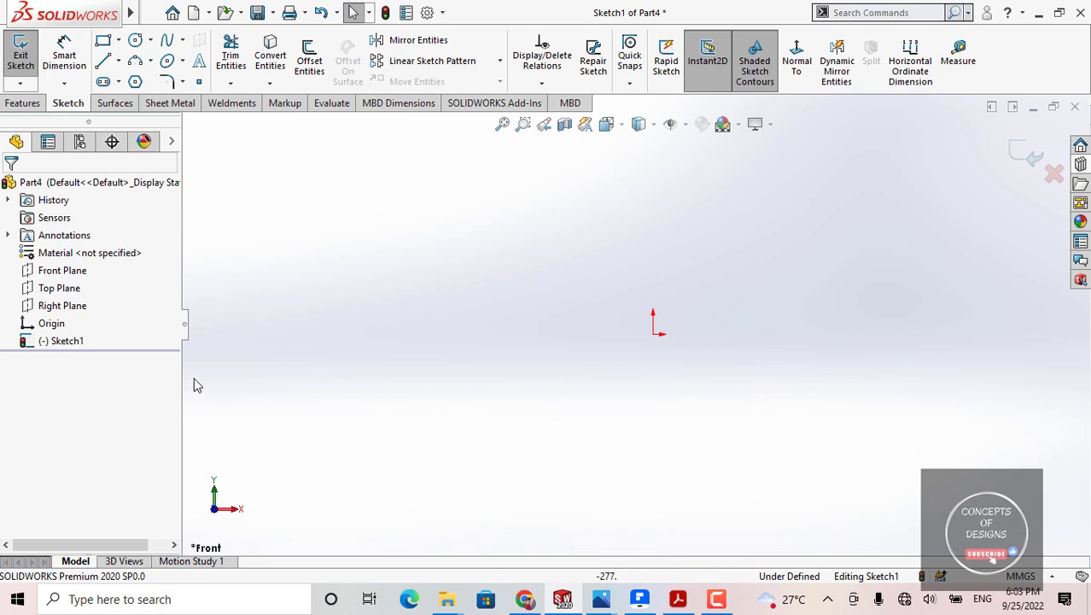
Show the Front, Right and Top reference planes in the graphics area and clear the selection.
left_click(63, 296)
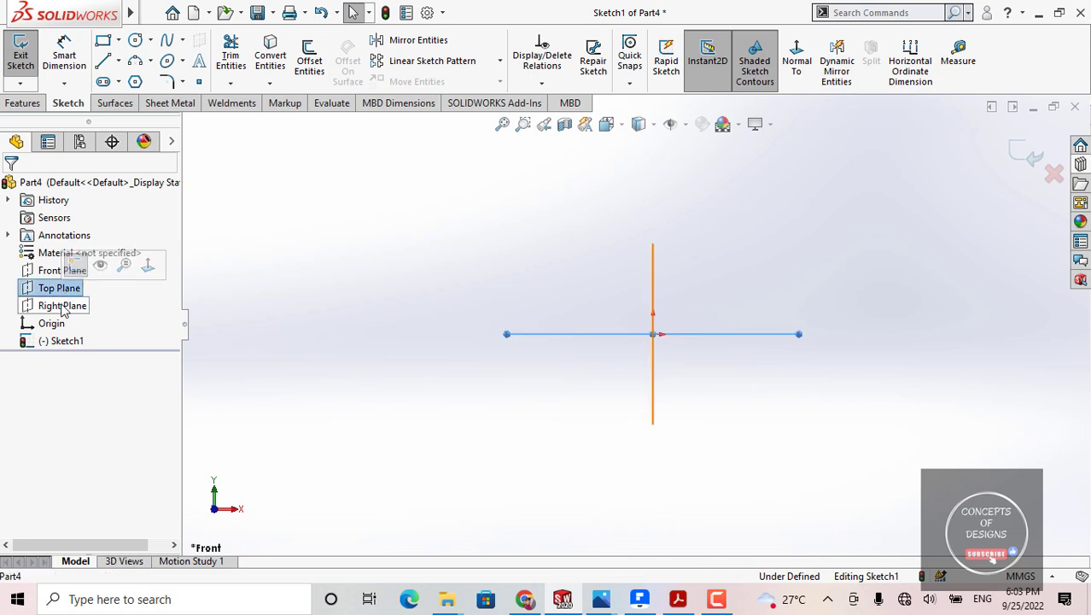
left_click(62, 305)
left_click(56, 271)
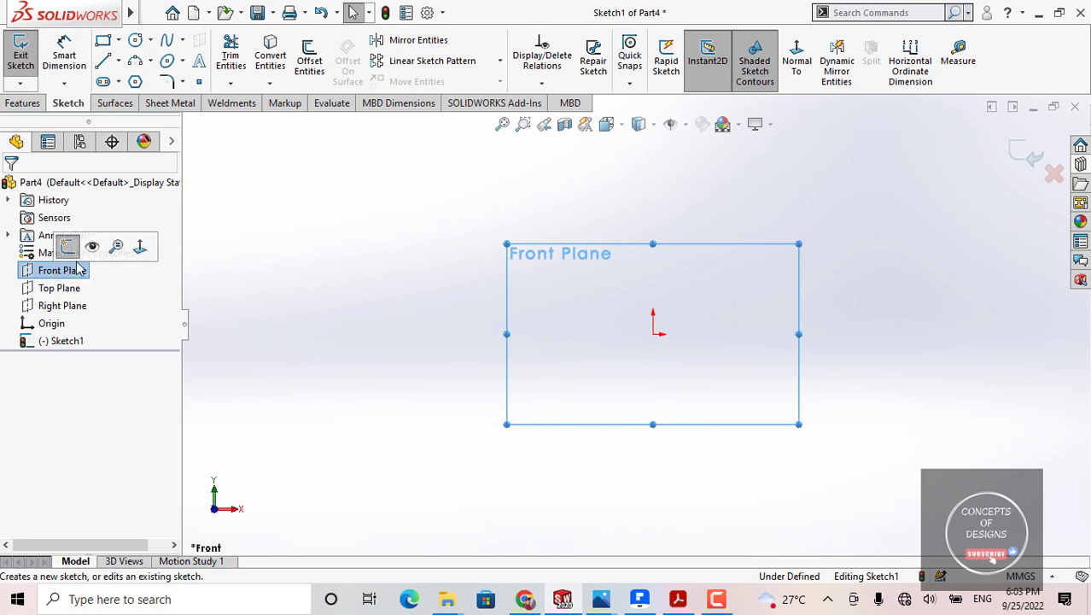
left_click(271, 260)
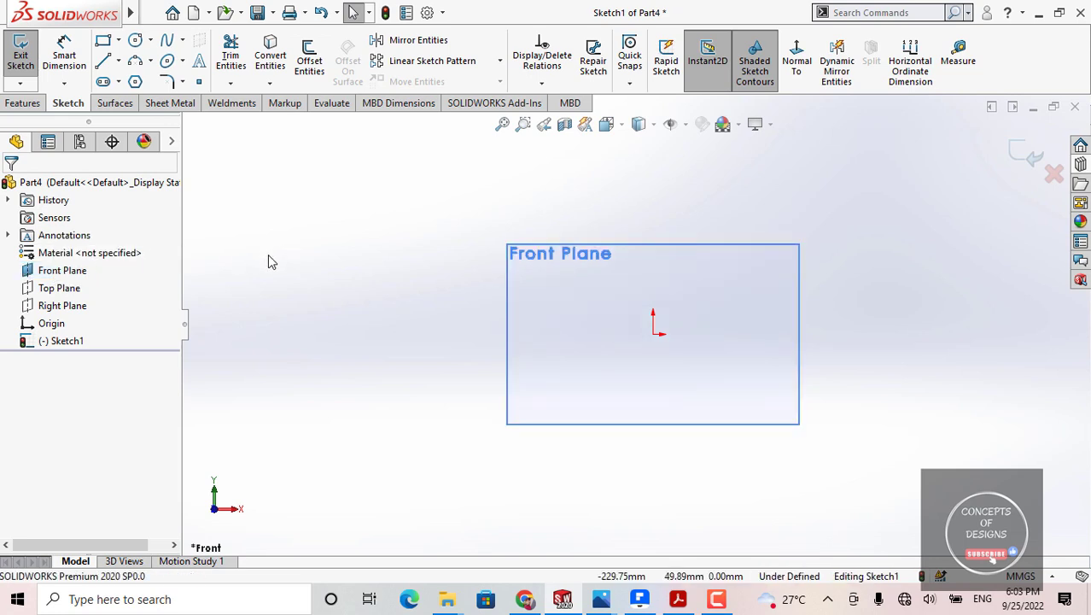
left_click(65, 306)
left_click(103, 283)
left_click(59, 288)
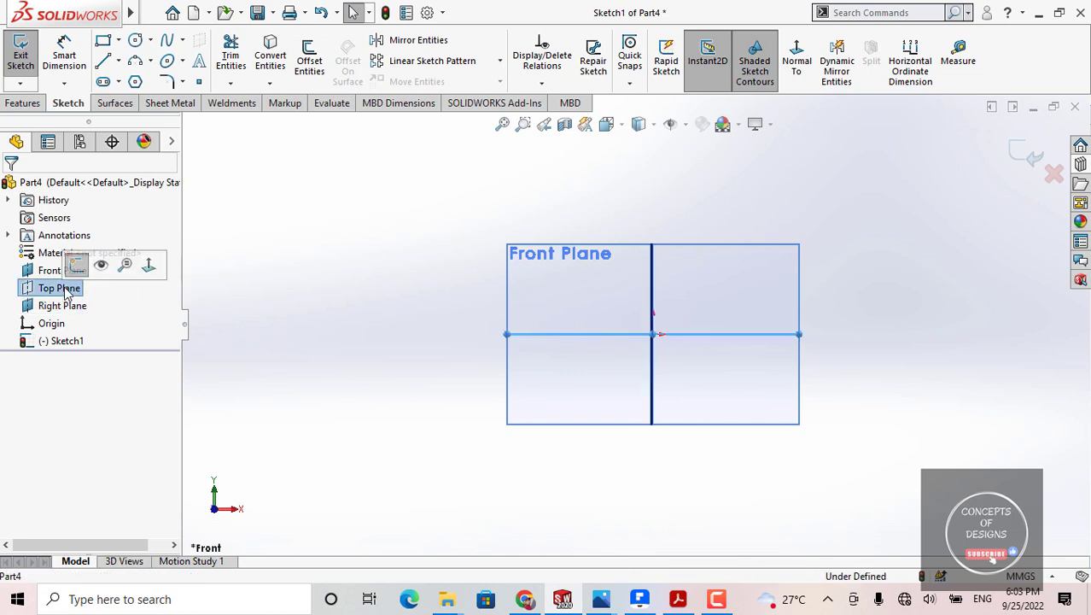
left_click(102, 267)
left_click(296, 236)
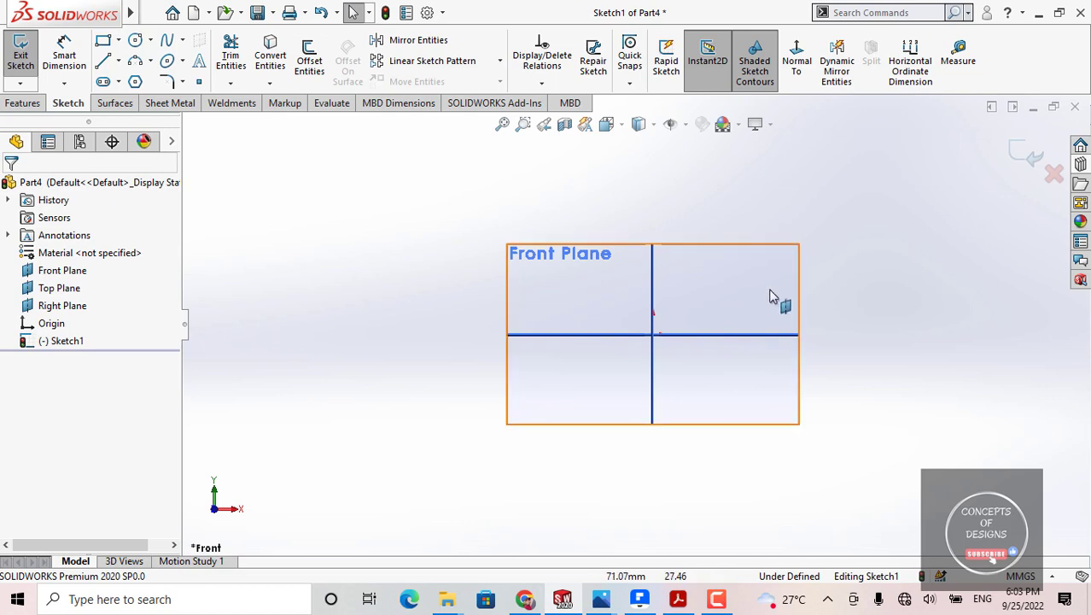
Rotate the view to examine how the three reference planes intersect, and select the Right Plane.
mouse_move(780, 298)
middle_mouse_down()
mouse_move(549, 436)
mouse_move(677, 456)
mouse_move(749, 317)
mouse_move(707, 379)
mouse_move(639, 419)
mouse_move(636, 337)
mouse_move(583, 414)
middle_mouse_up()
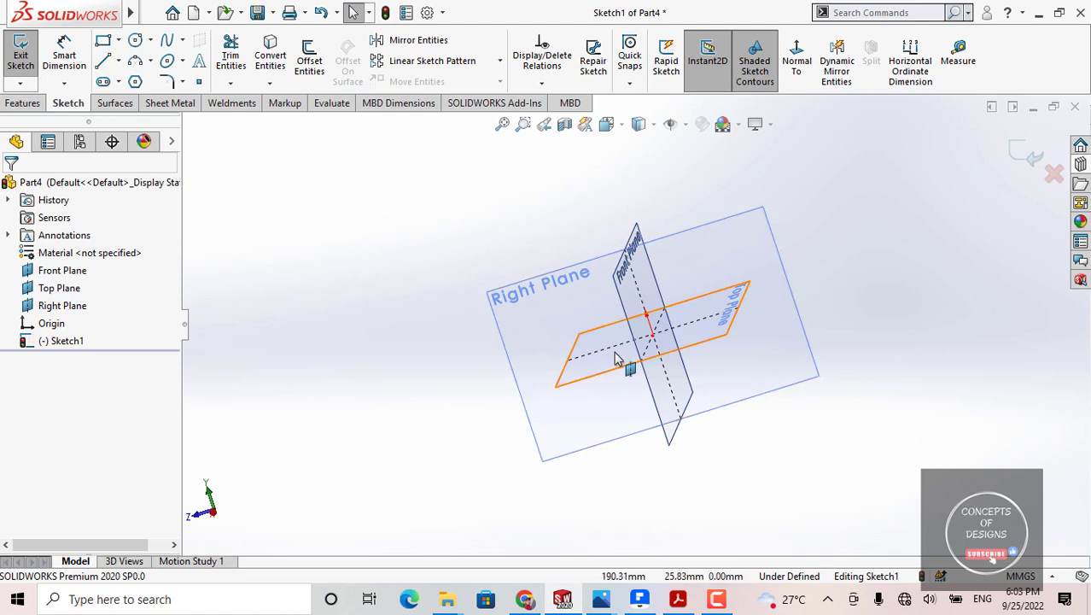
left_click(562, 322)
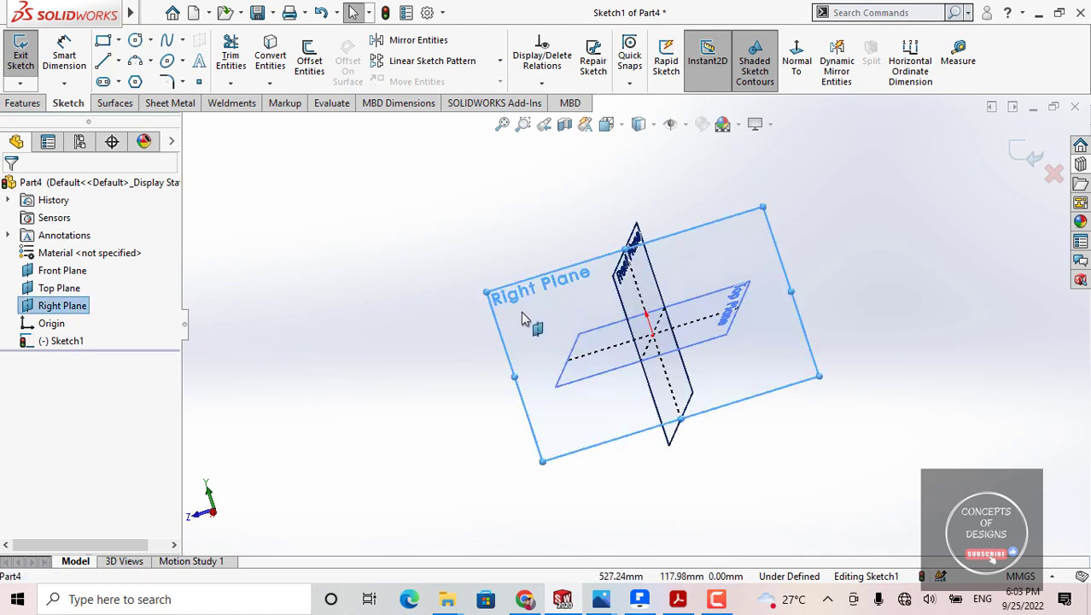
left_click(548, 240)
middle_click_drag(549, 240, 479, 244)
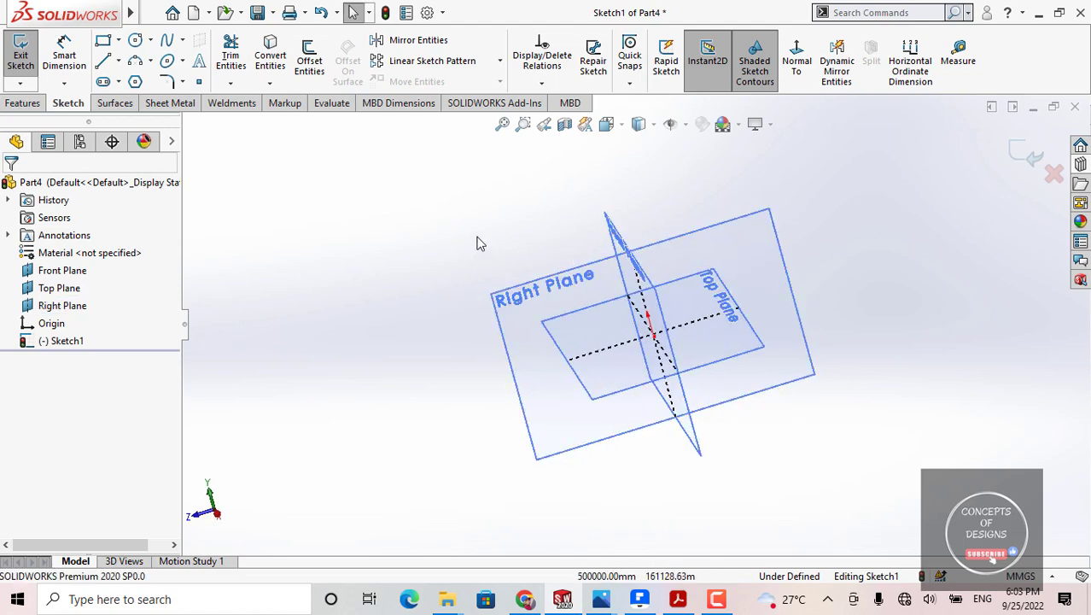
left_click(518, 310)
right_click(518, 303)
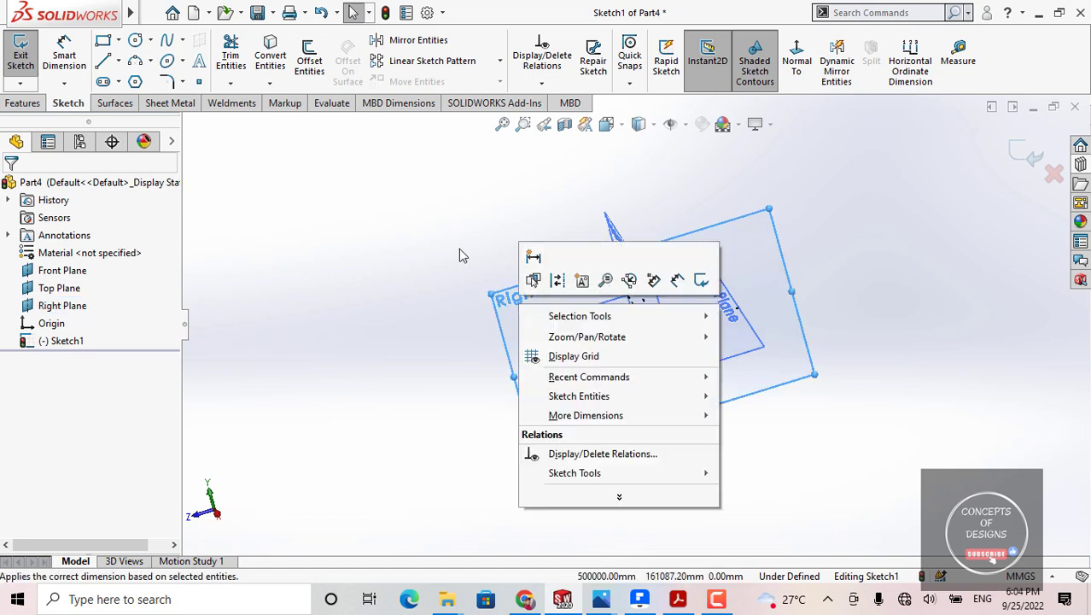
left_click(459, 271)
left_click(533, 314)
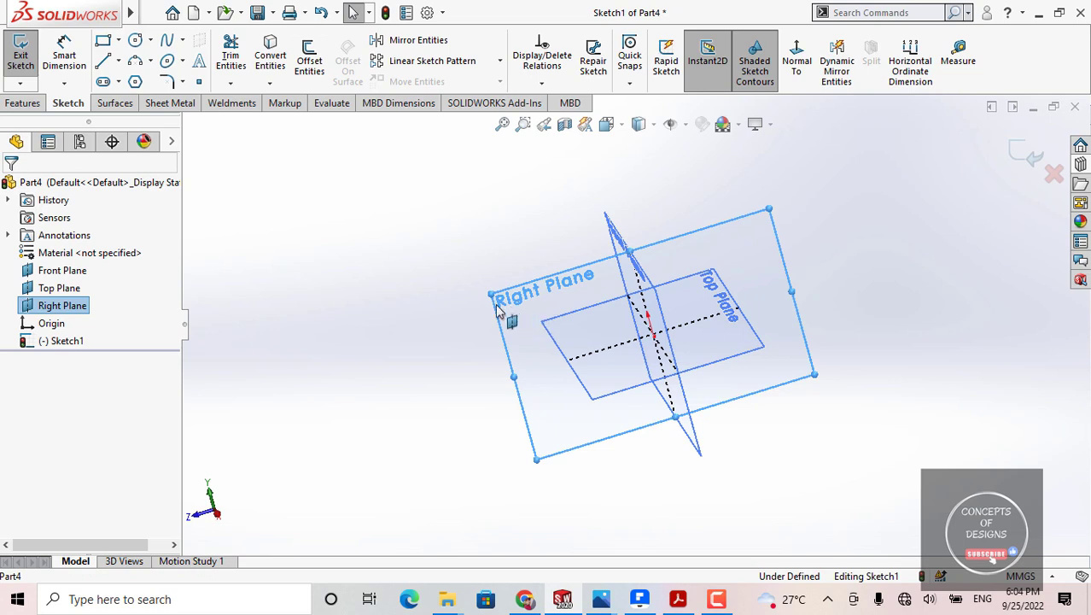
Exit the empty Front Plane sketch, start a new sketch on the Right Plane and clear the selection.
left_click(75, 306)
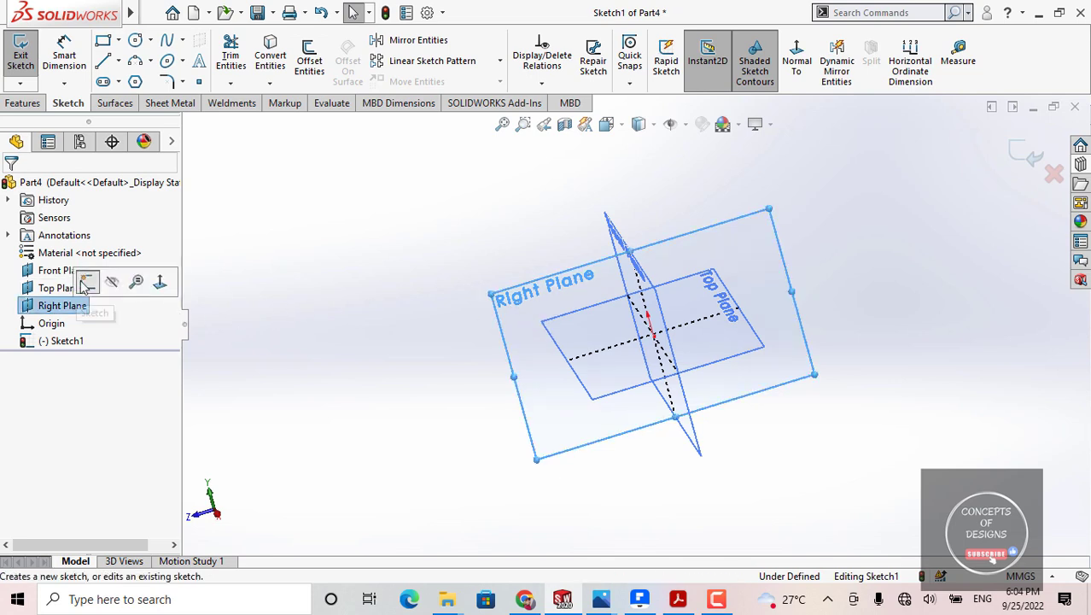
left_click(88, 285)
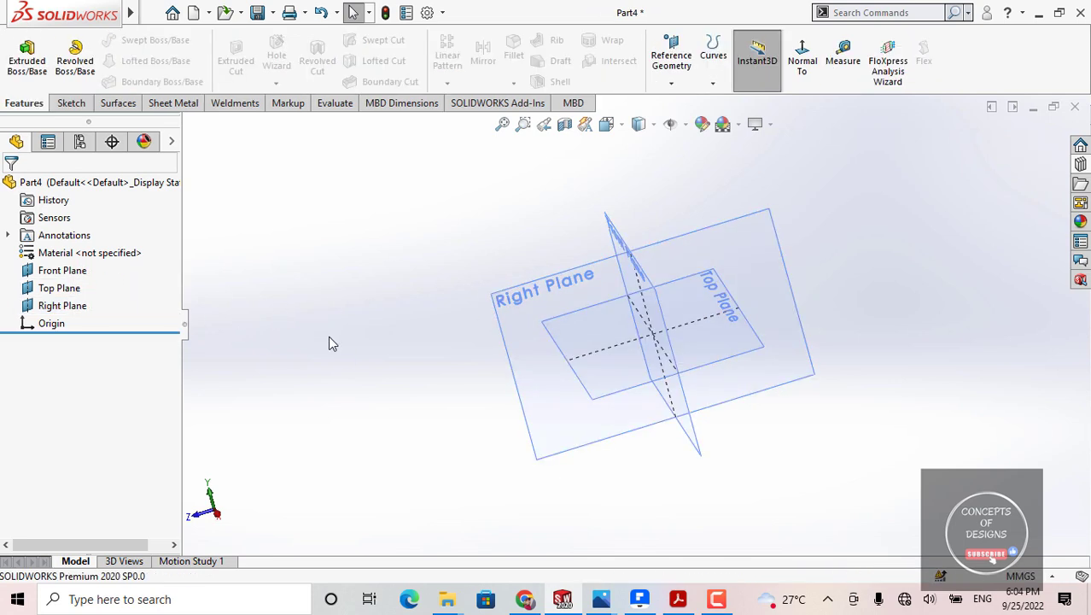
left_click(81, 306)
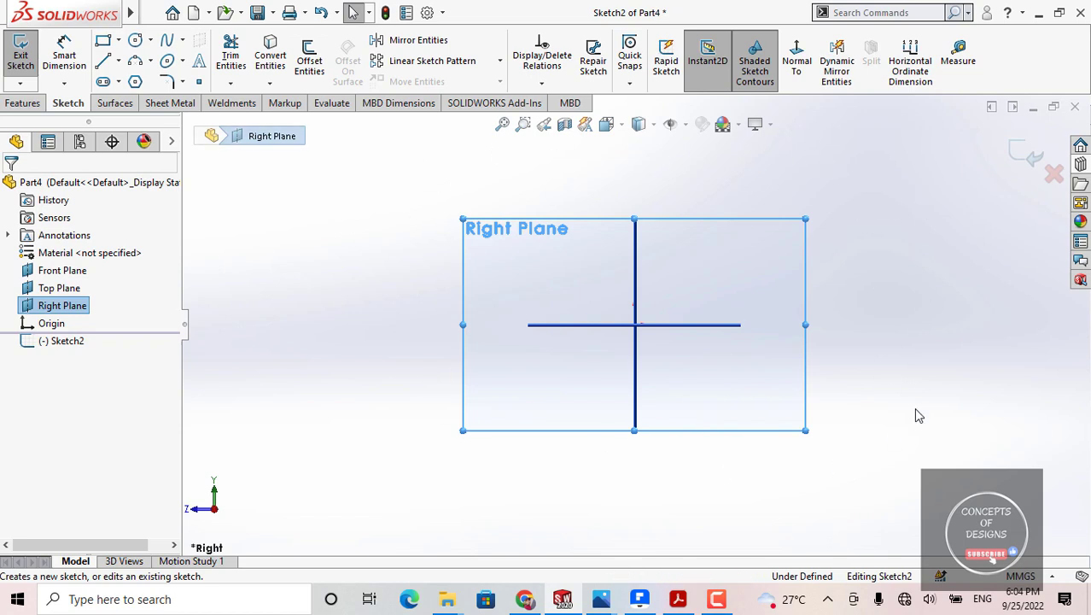
left_click(403, 200)
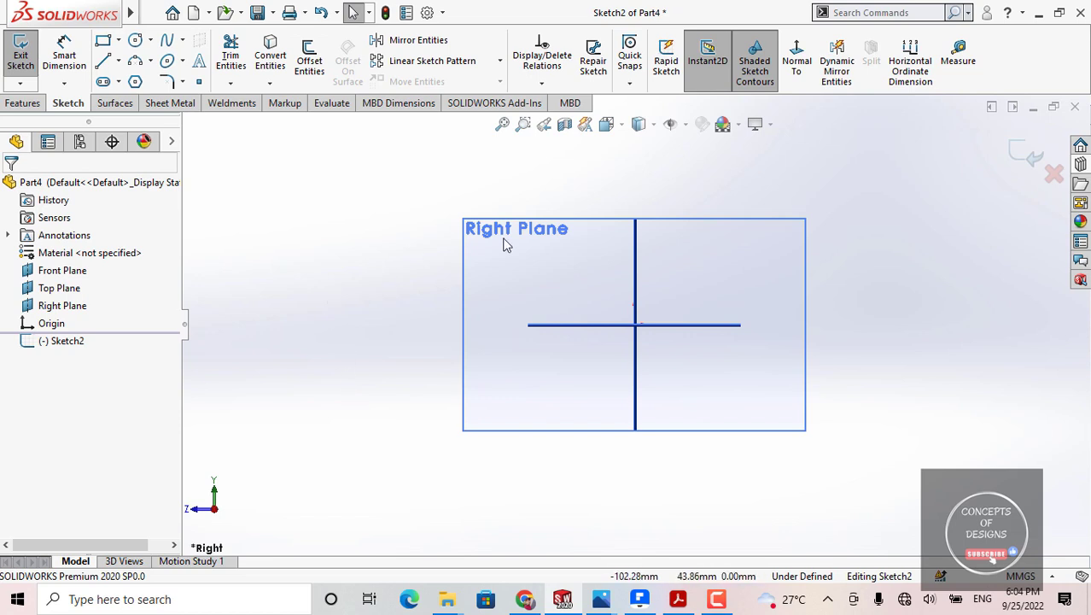
key("z")
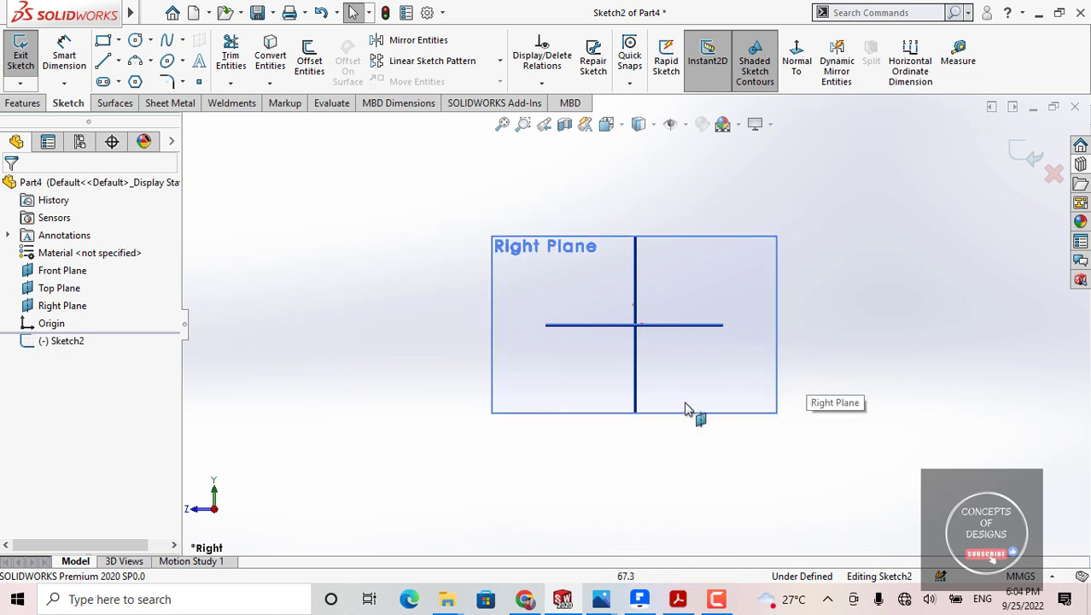
Exit the empty Right Plane sketch, start a new sketch on the Front Plane and clear the selection.
left_click(75, 292)
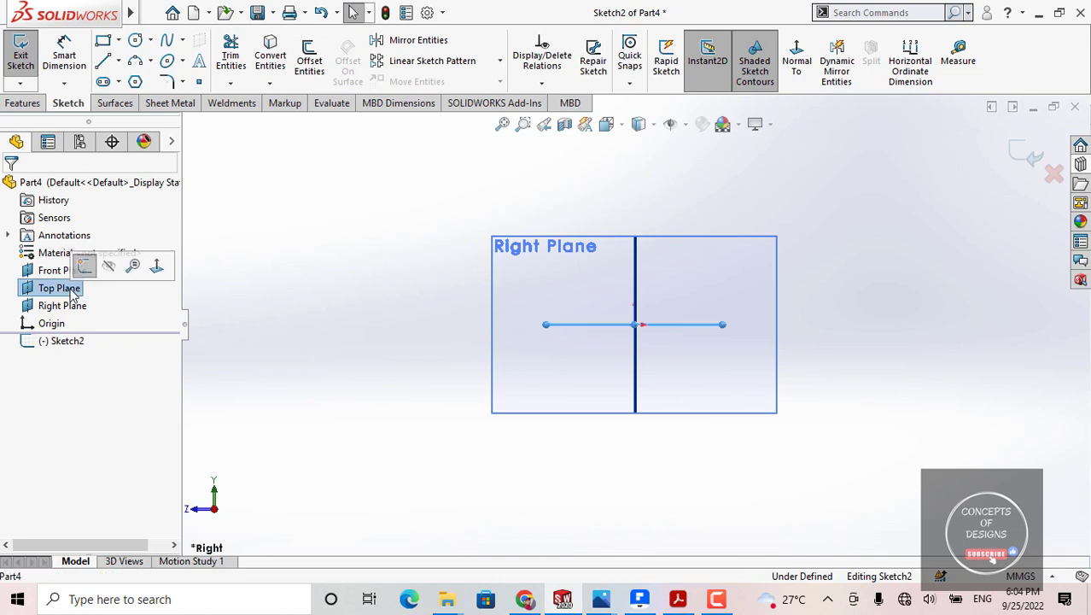
left_click(86, 267)
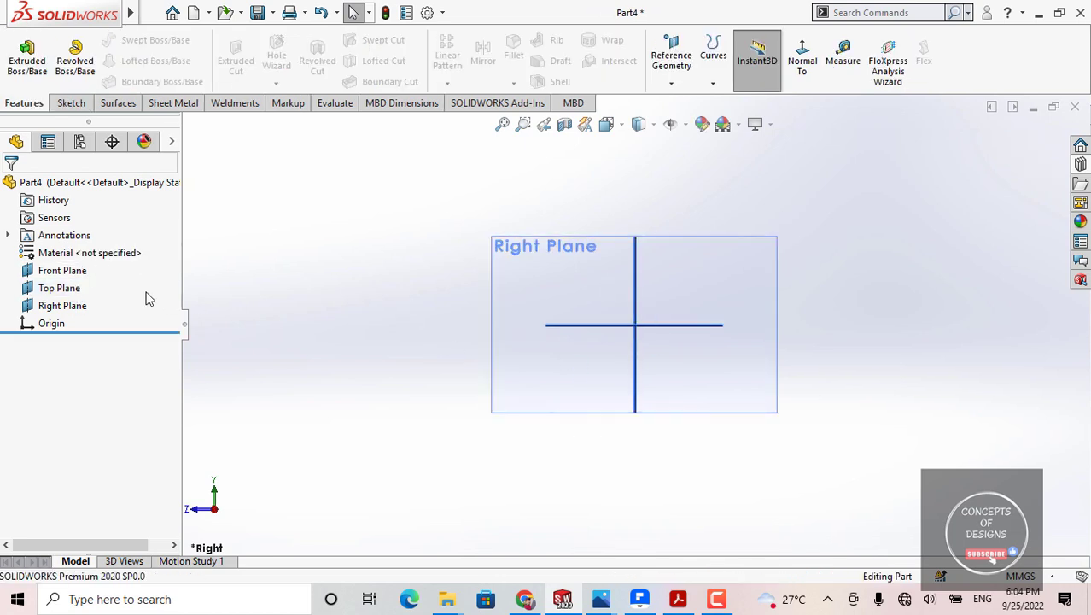
left_click(68, 271)
left_click(94, 249)
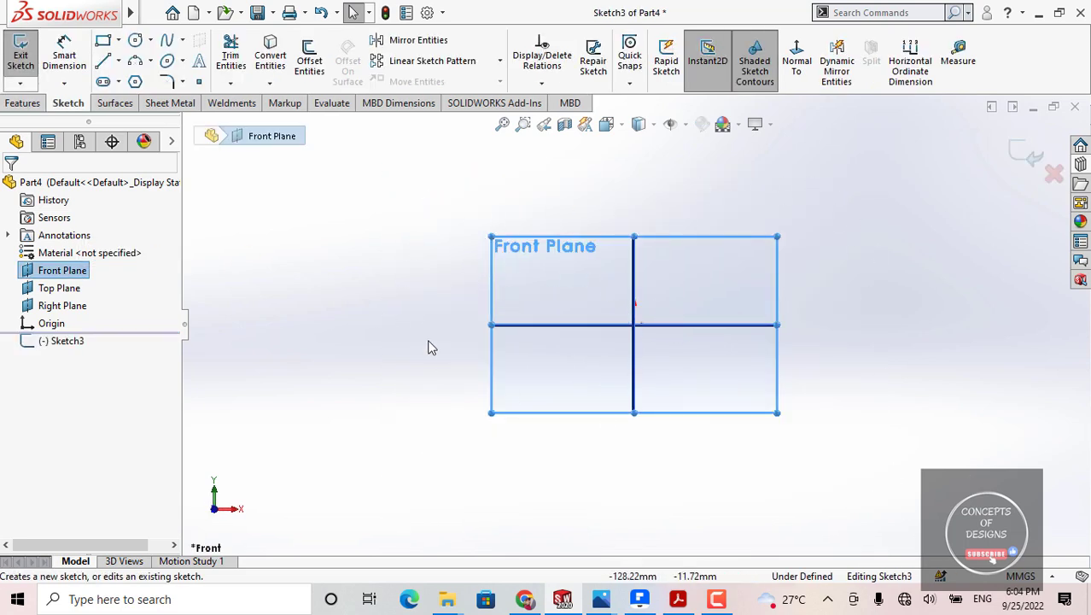
left_click(370, 246)
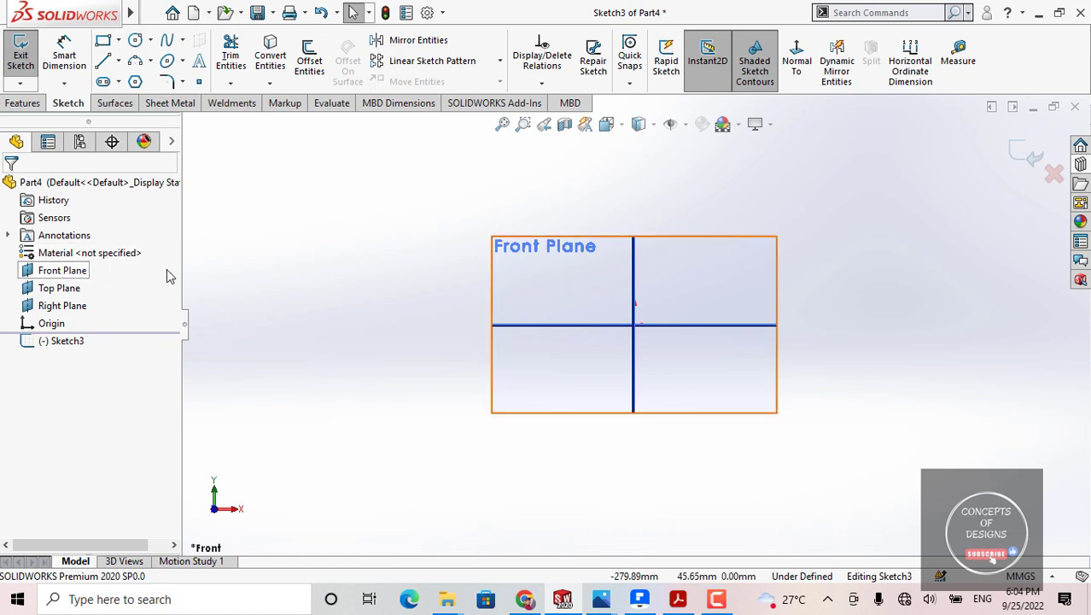
Hide the Right Plane and the Top Plane so only the Front Plane remains displayed.
left_click(69, 314)
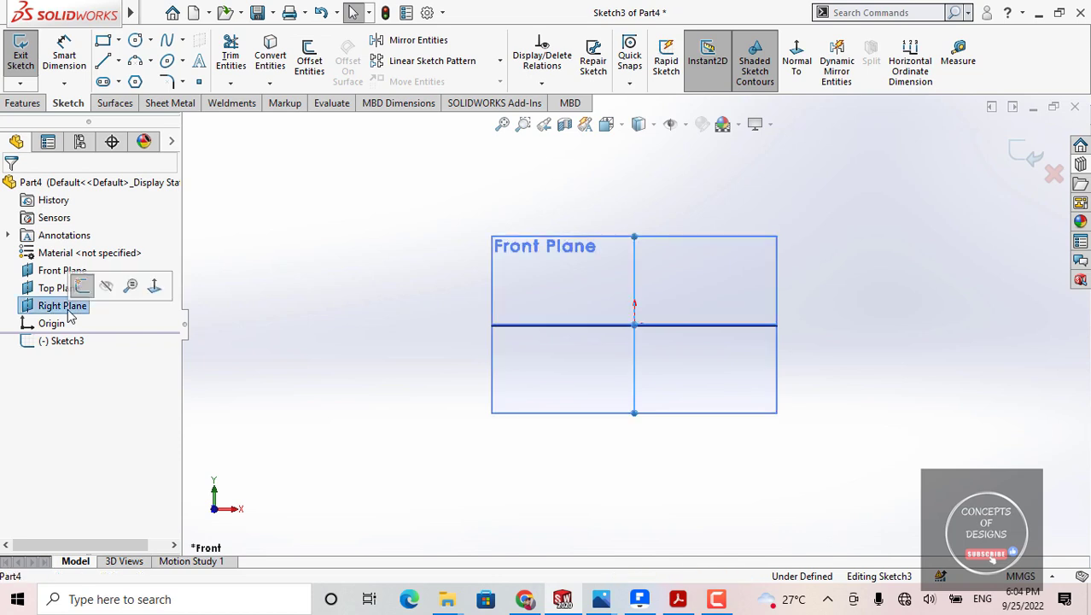
left_click(106, 285)
left_click(64, 288)
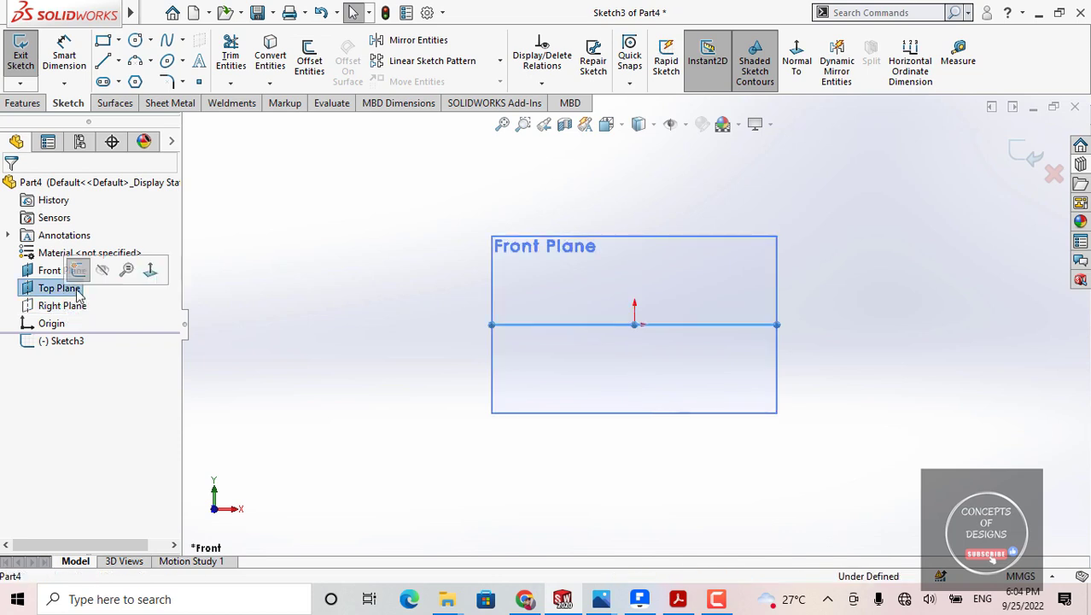
left_click(99, 282)
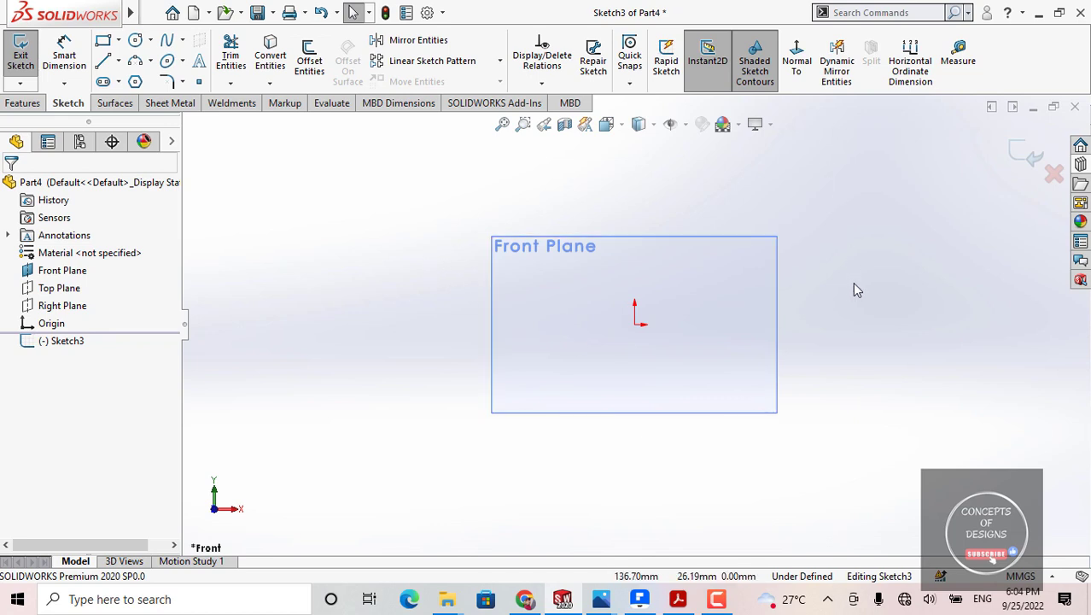
Sketch a horizontal line about 374 mm long above the Front Plane outline.
middle_click_drag(838, 272, 771, 294, "ctrl")
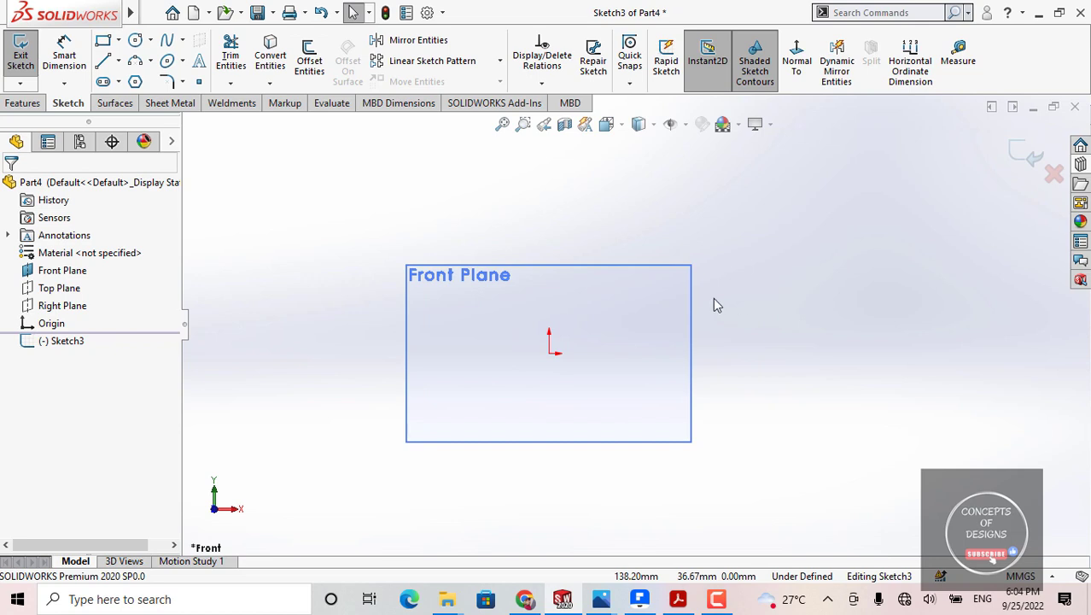
scroll(636, 323, "up", 2)
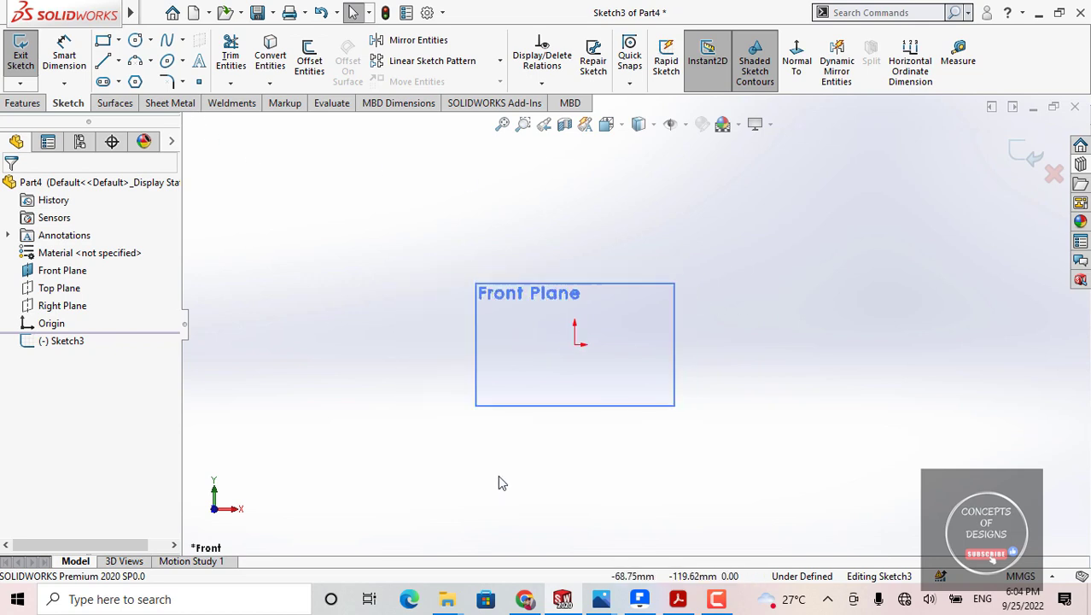
left_click(104, 61)
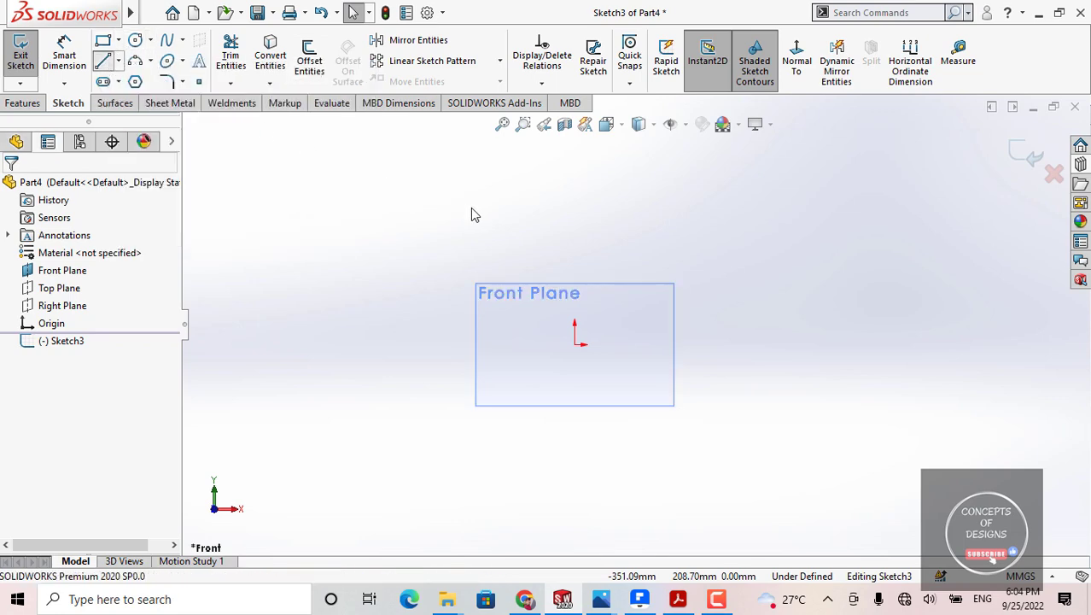
left_click(406, 224)
left_click(822, 223)
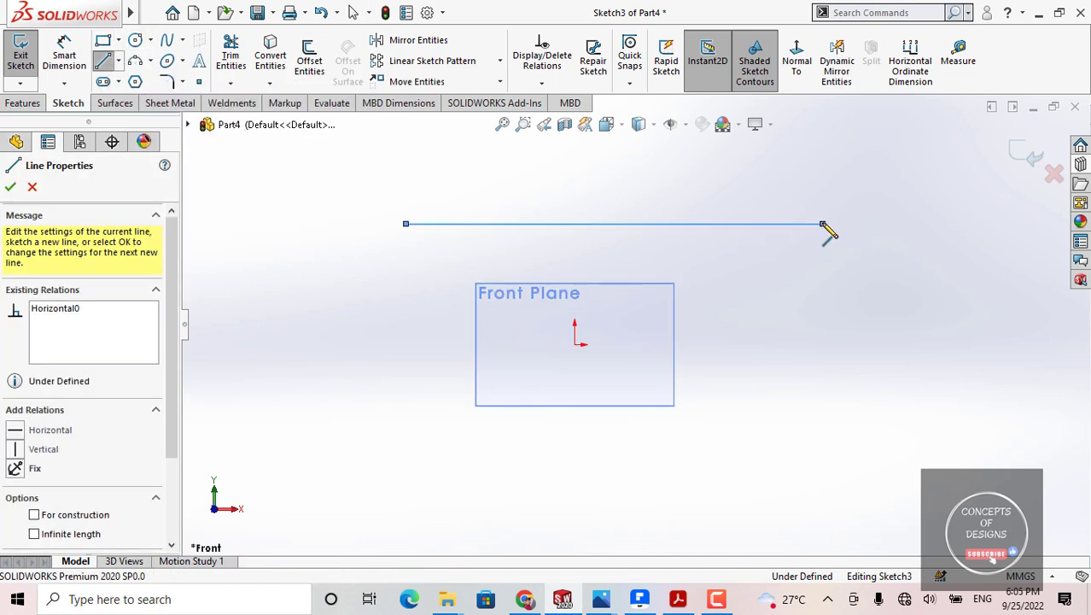
key("Escape")
Dimension the horizontal line's length to 100 mm, placing the dimension below the Front Plane outline.
scroll(670, 236, "up", 1)
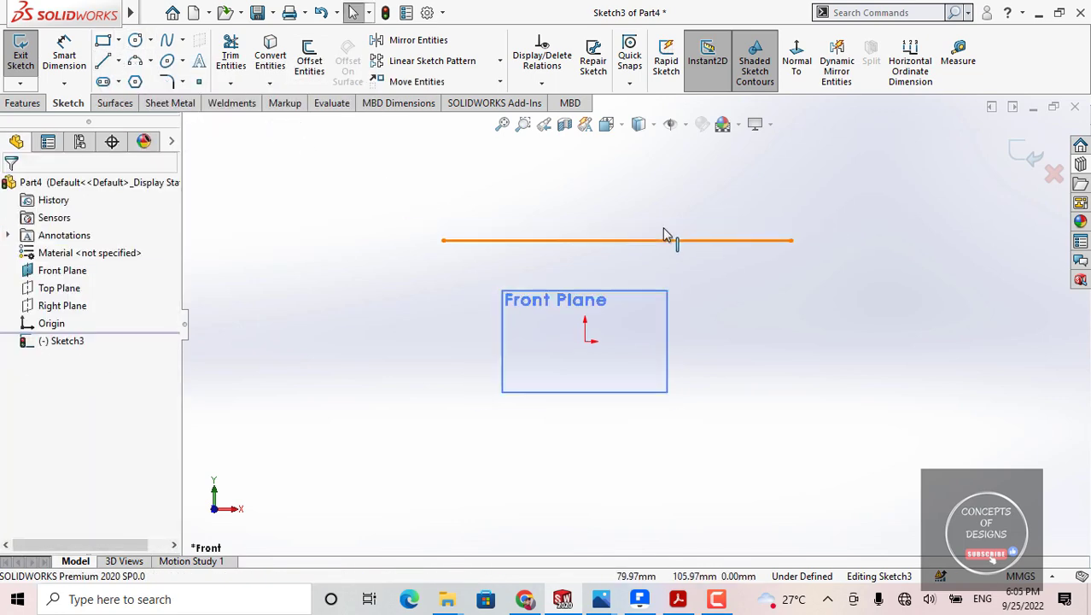
left_click(64, 55)
left_click(585, 240)
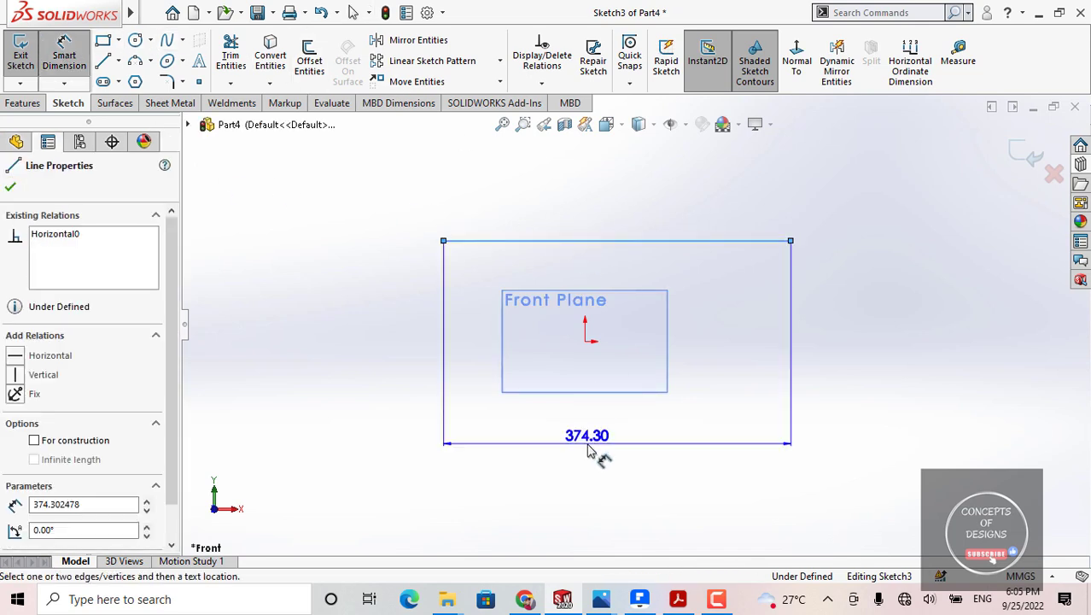
left_click(588, 441)
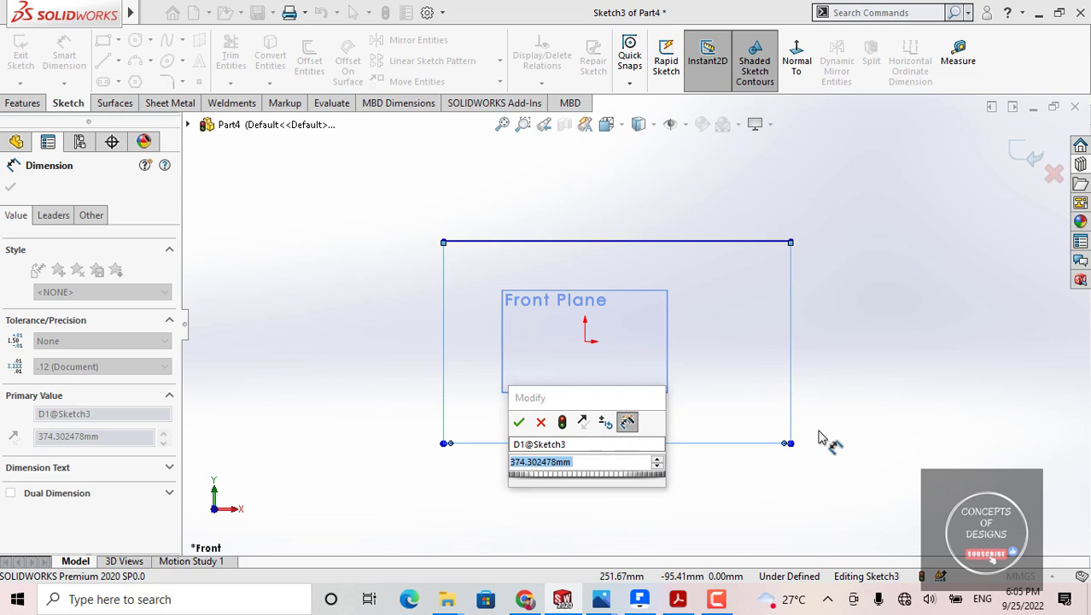
type("100")
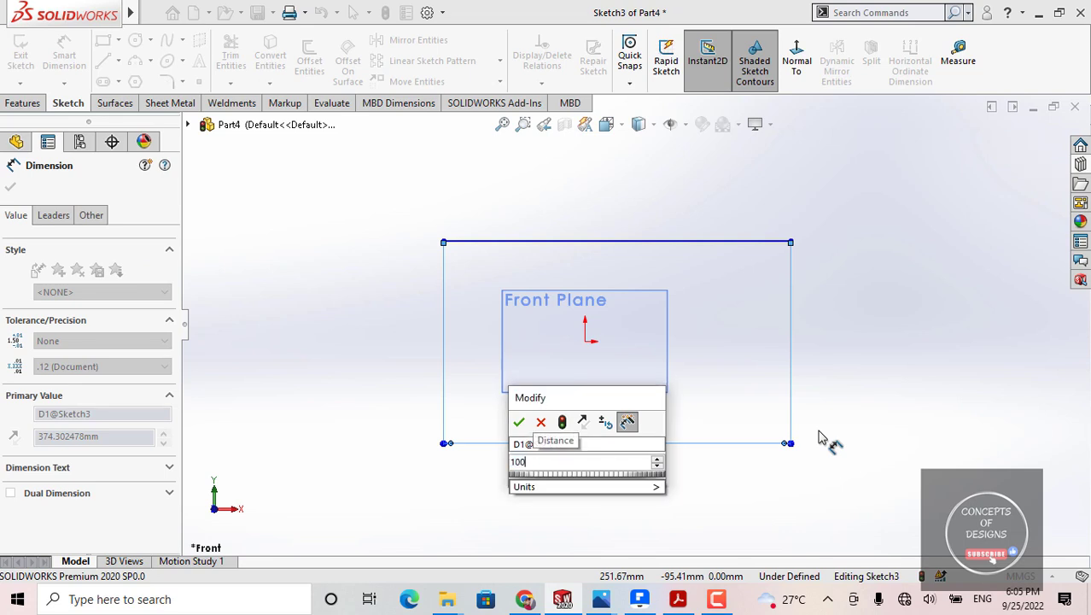
key("Return")
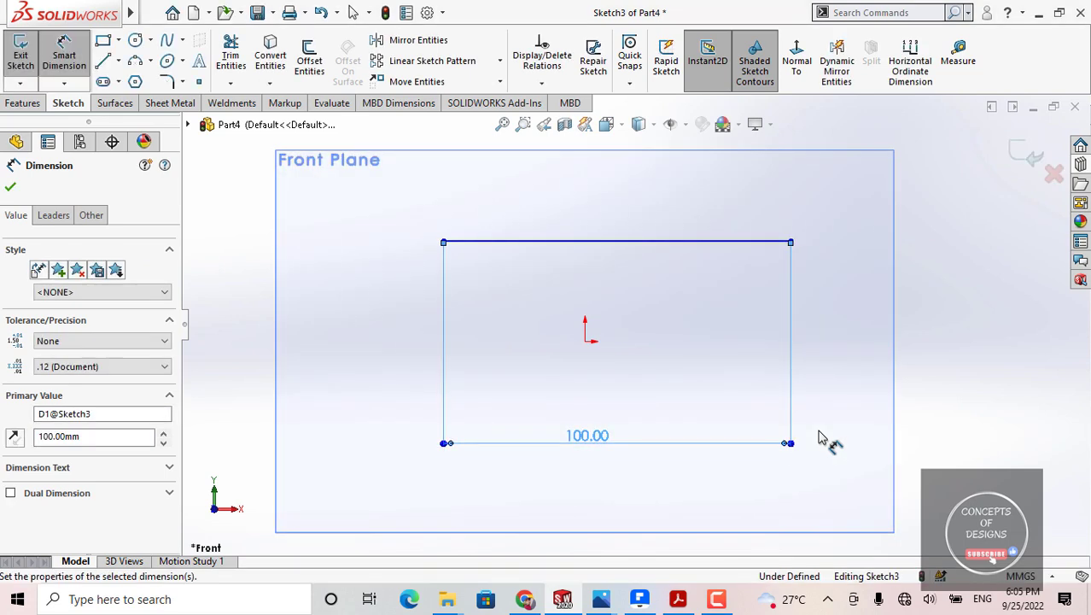
key("Escape")
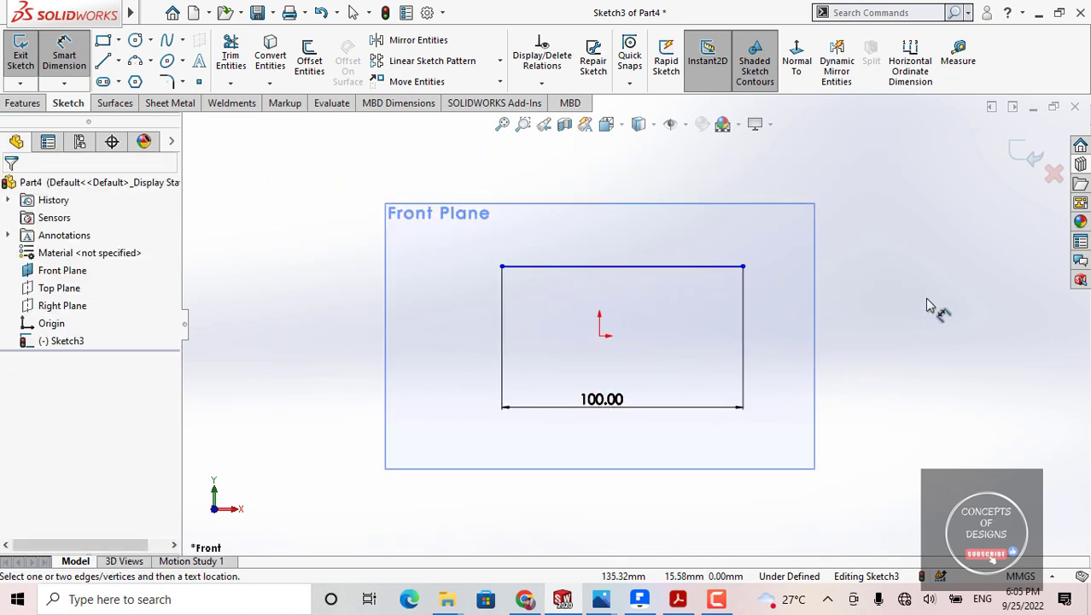
Sketch an upright corner rectangle about 52 mm wide and 128 mm high beside the Front Plane outline.
key("z")
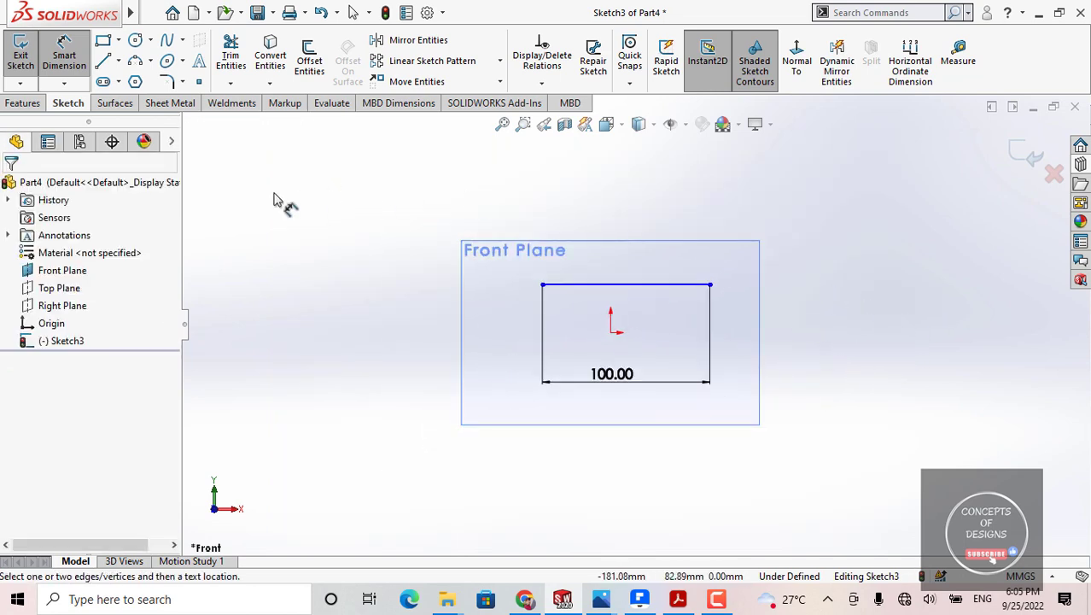
left_click(107, 44)
key("z")
left_click(392, 209)
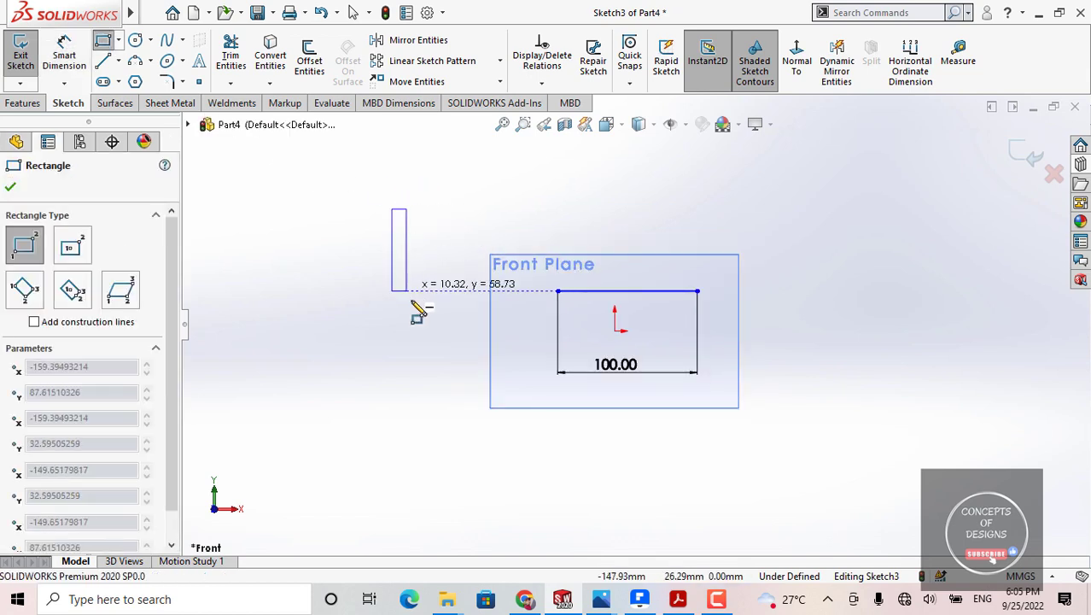
left_click(467, 388)
key("Escape")
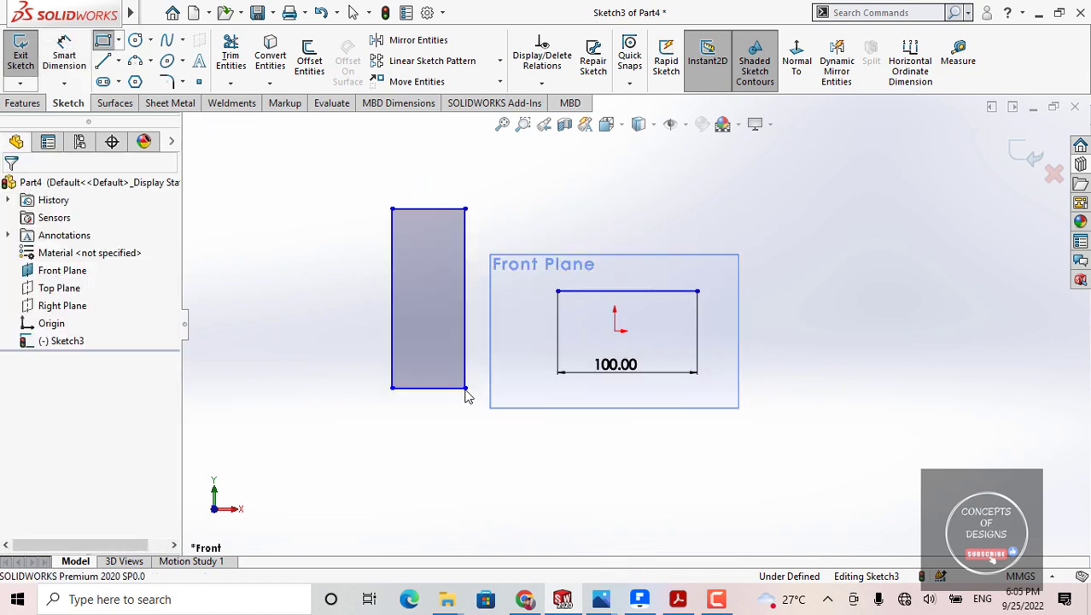
Dimension the rectangle's vertical edge to 100 mm with Smart Dimension.
left_click(64, 54)
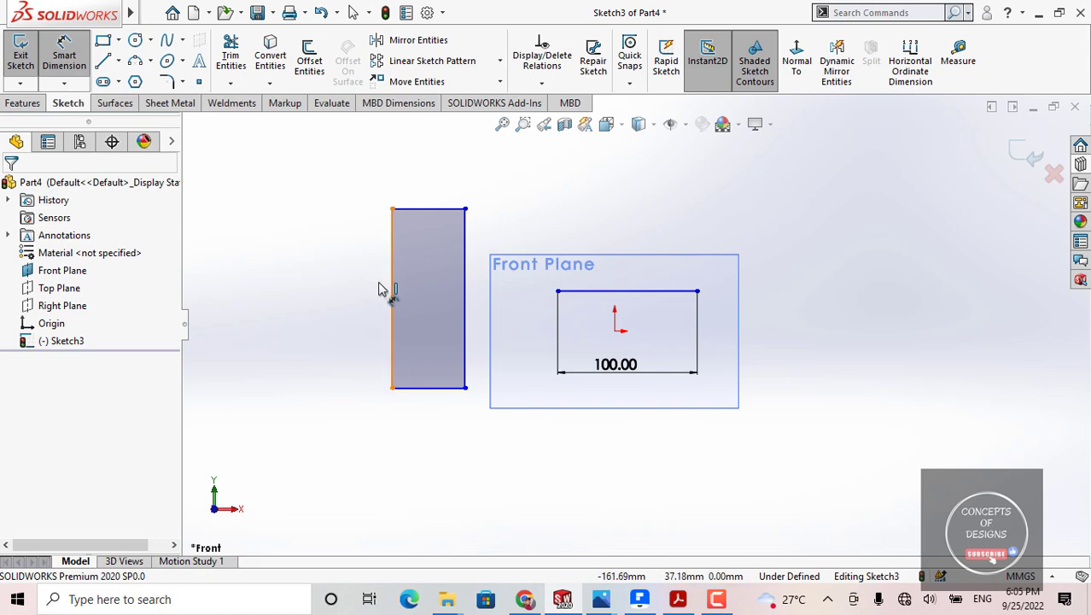
left_click(391, 289)
left_click(329, 292)
type("100")
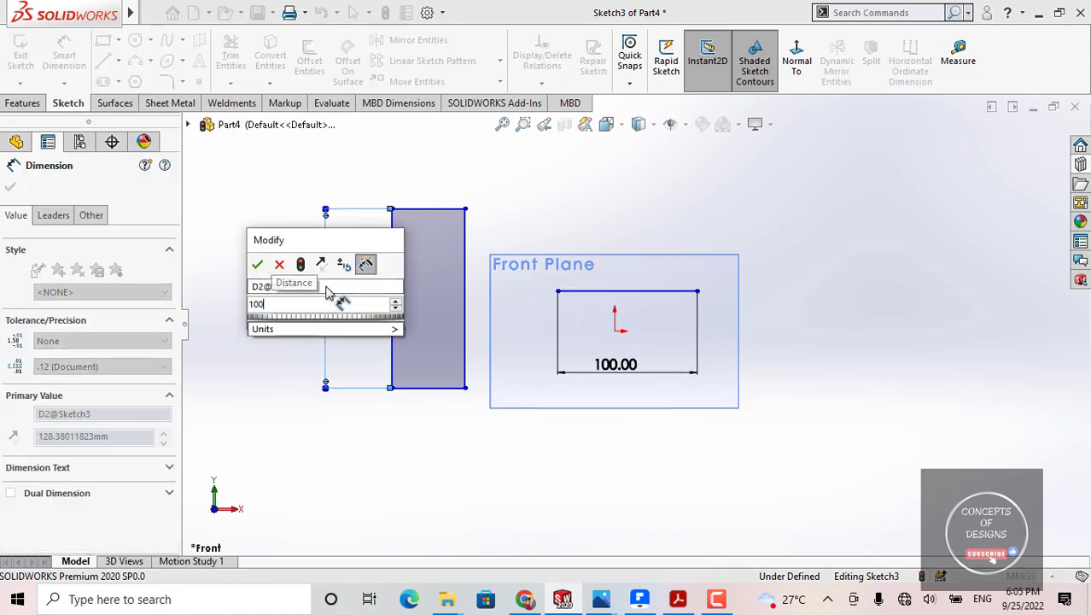
key("Return")
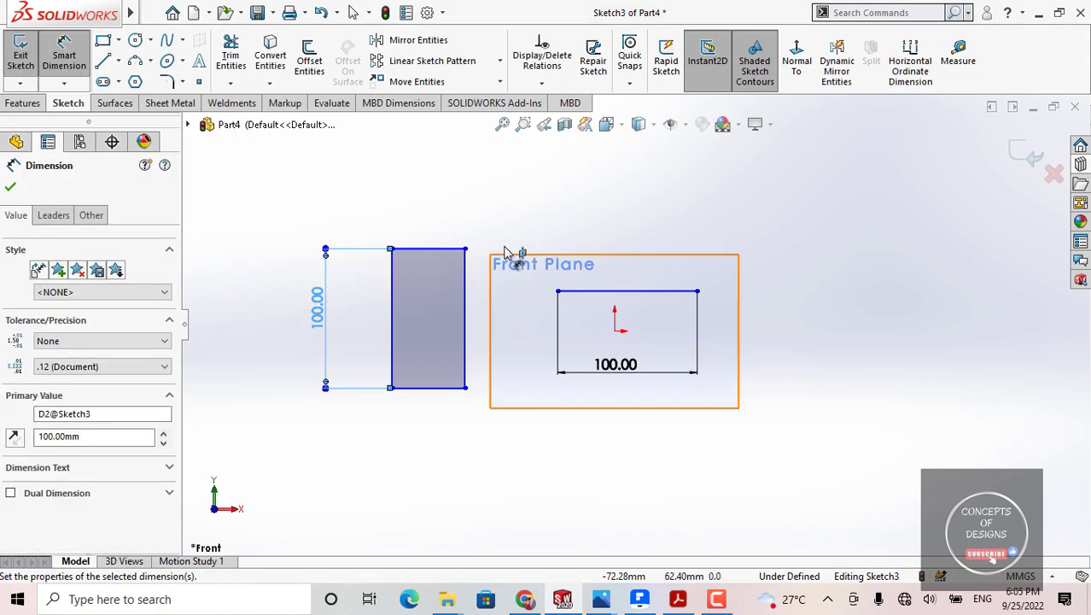
Dimension the rectangle's upper edge to 150 mm and clear the selection.
left_click(446, 253)
left_click(452, 202)
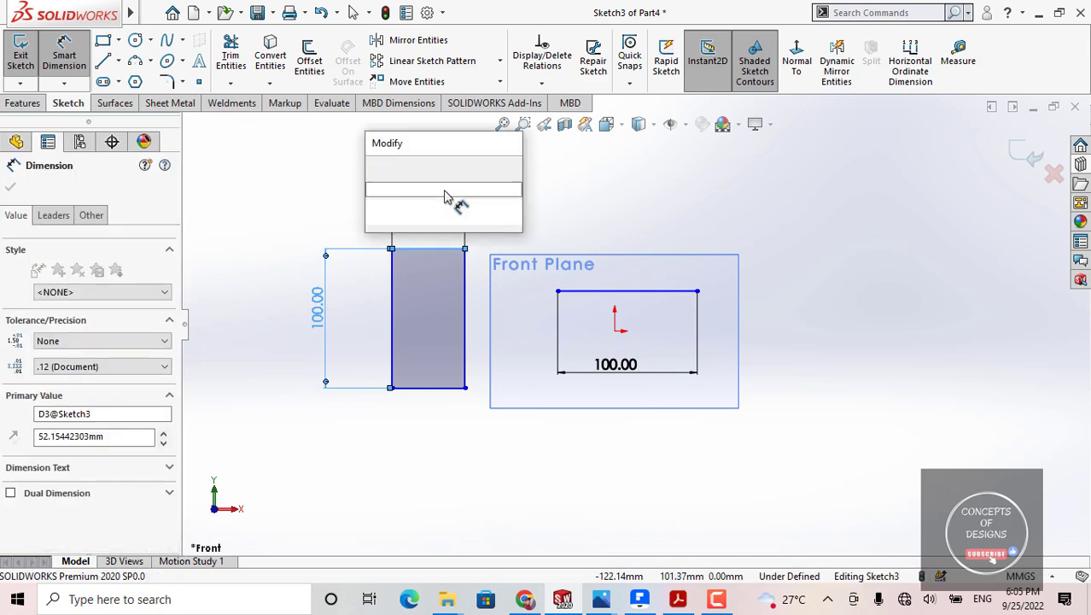
type("150")
key("Return")
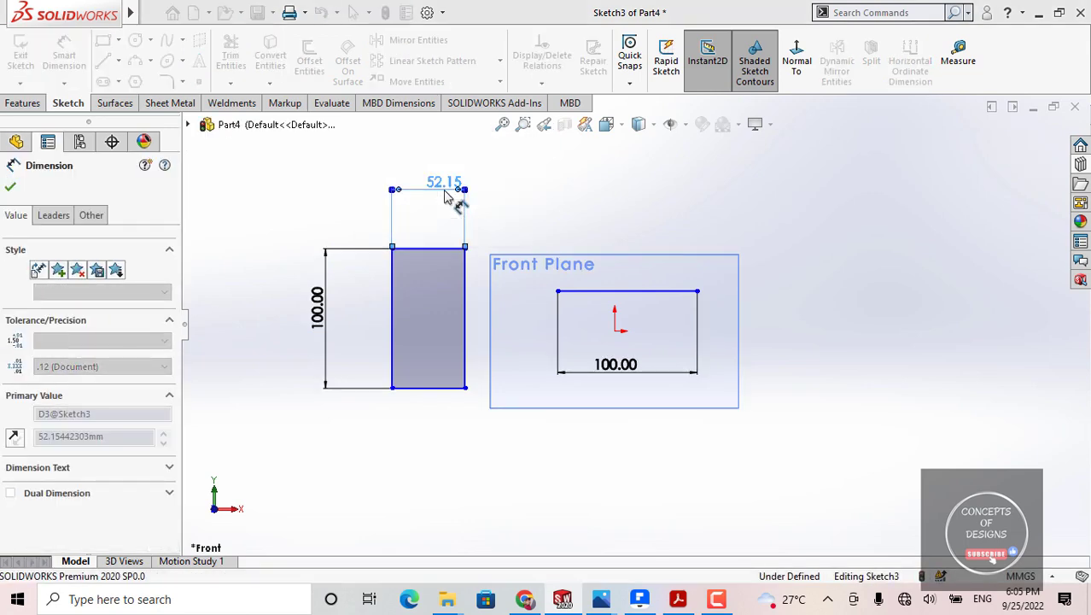
left_click(391, 175)
Select the rectangle, the horizontal line and all their dimensions, and delete them from the sketch.
scroll(463, 285, "up", 3)
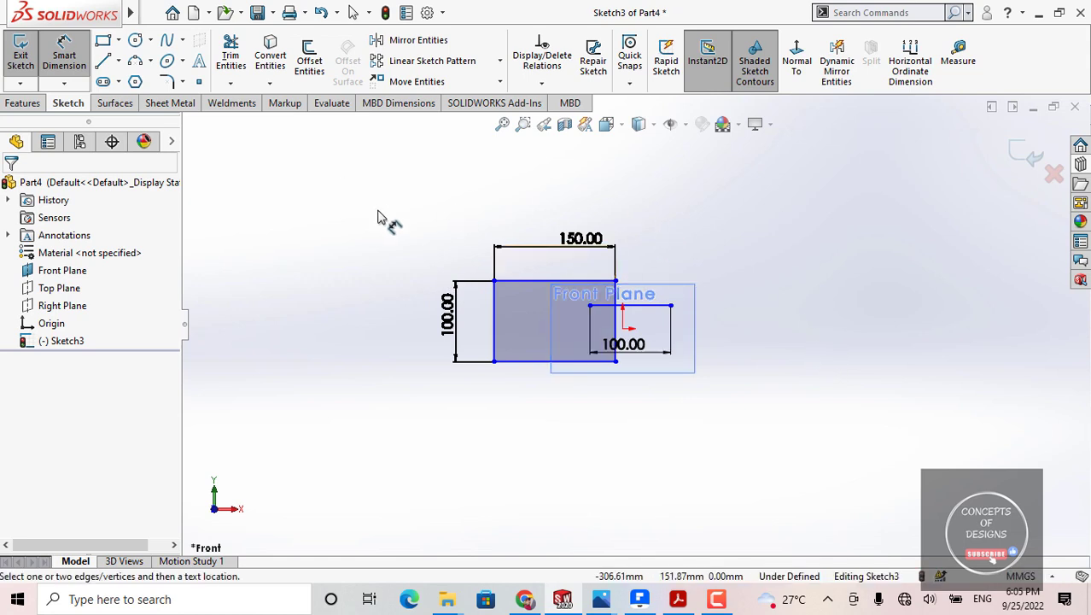
key("Escape")
left_click_drag(361, 202, 681, 449)
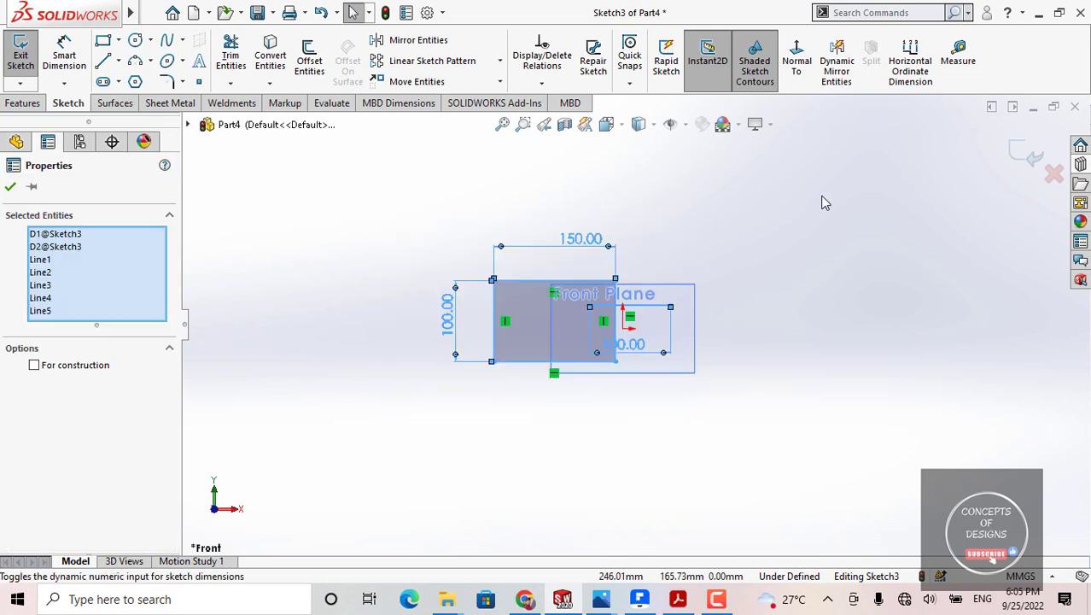
key("Delete")
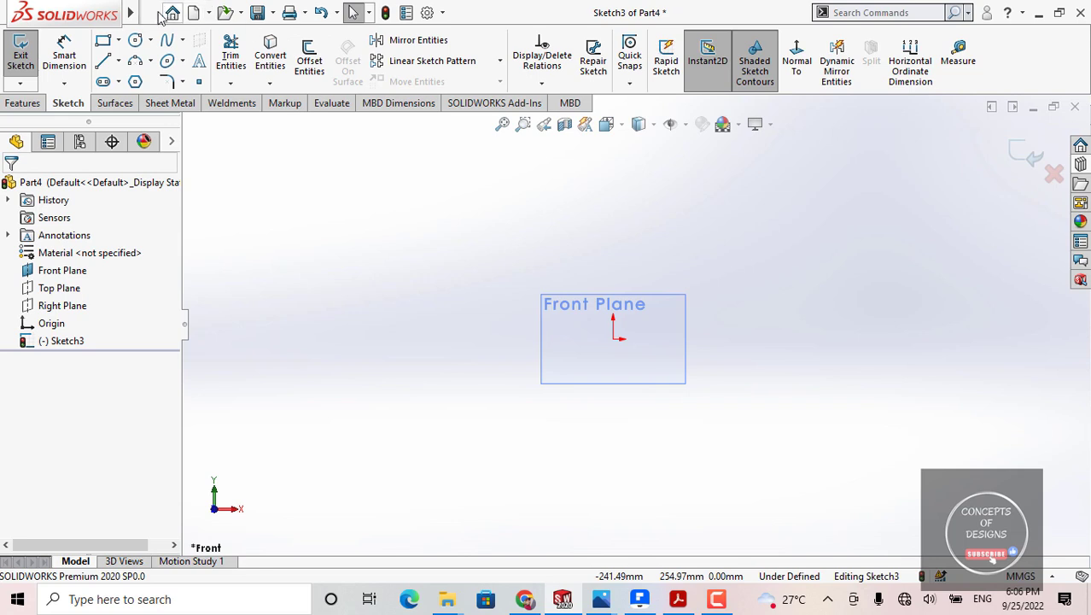
Sketch a single slanted line about 439 mm long, descending beside the Front Plane outline.
left_click(106, 63)
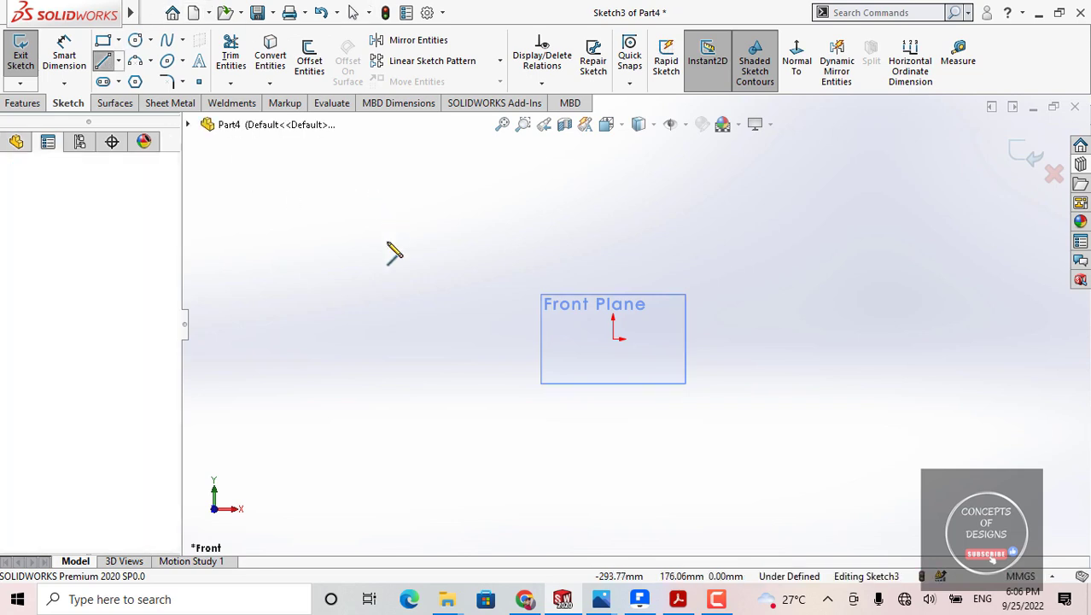
left_click(373, 194)
left_click(551, 502)
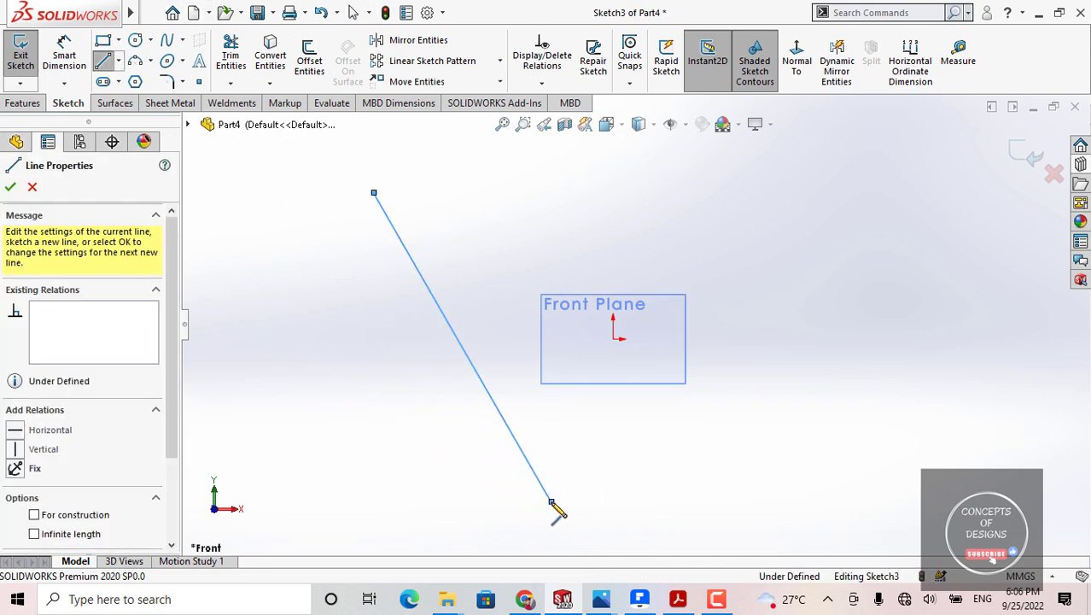
key("Escape")
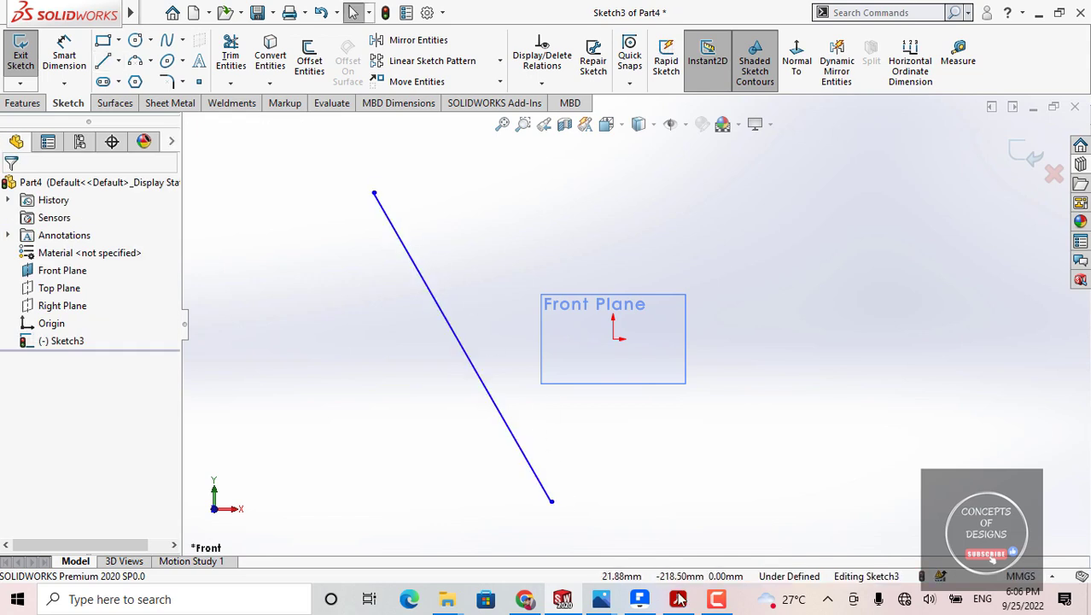
Add a Horizontal relation to the slanted line and clear the selection.
key("z")
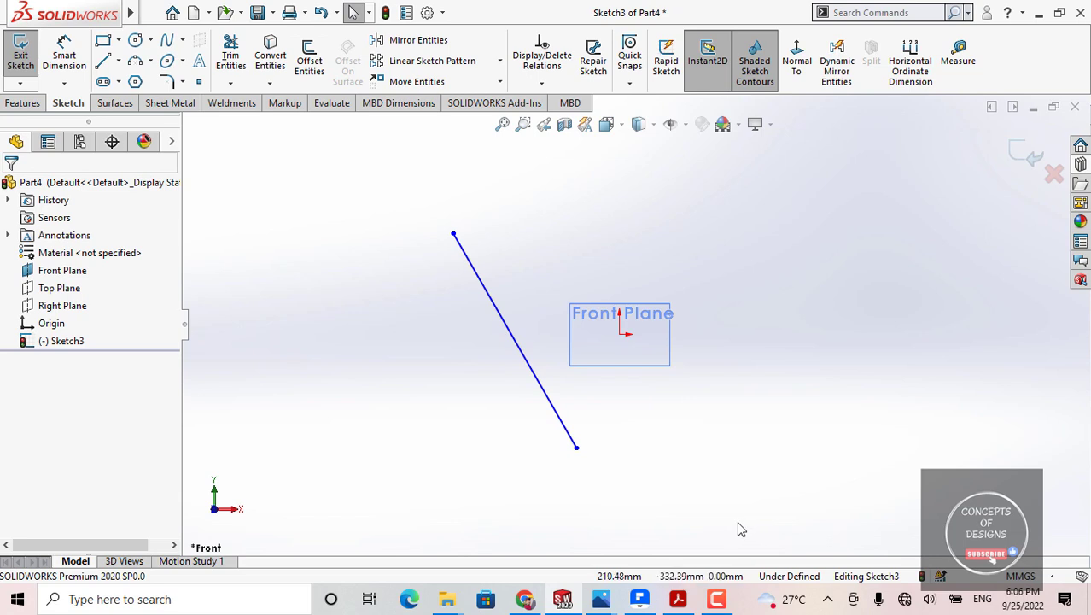
left_click(479, 281)
left_click(435, 304)
left_click(468, 285)
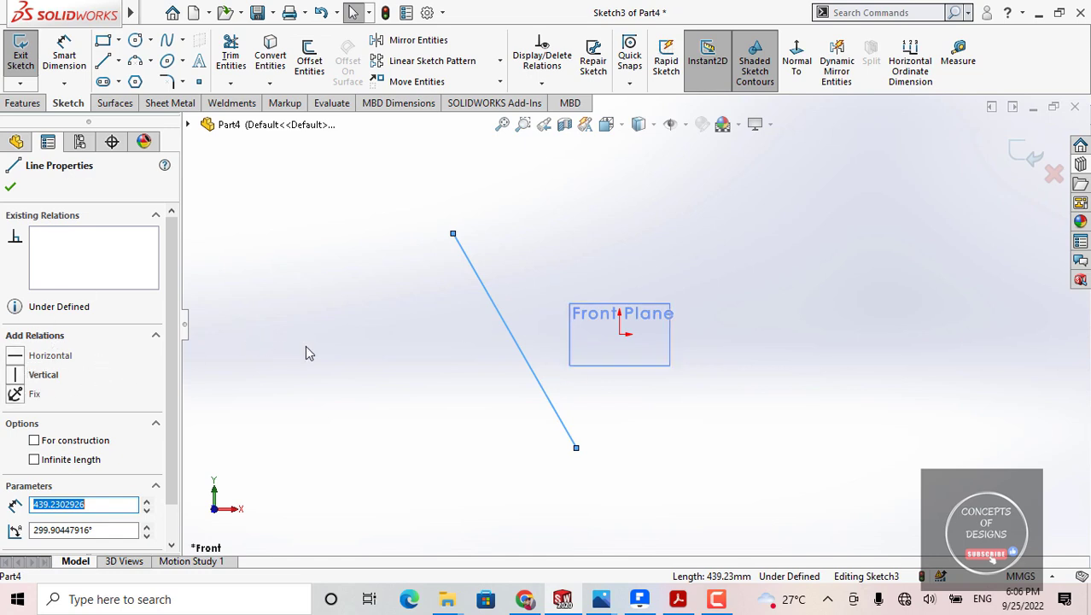
left_click(329, 337)
left_click(475, 275)
left_click(50, 356)
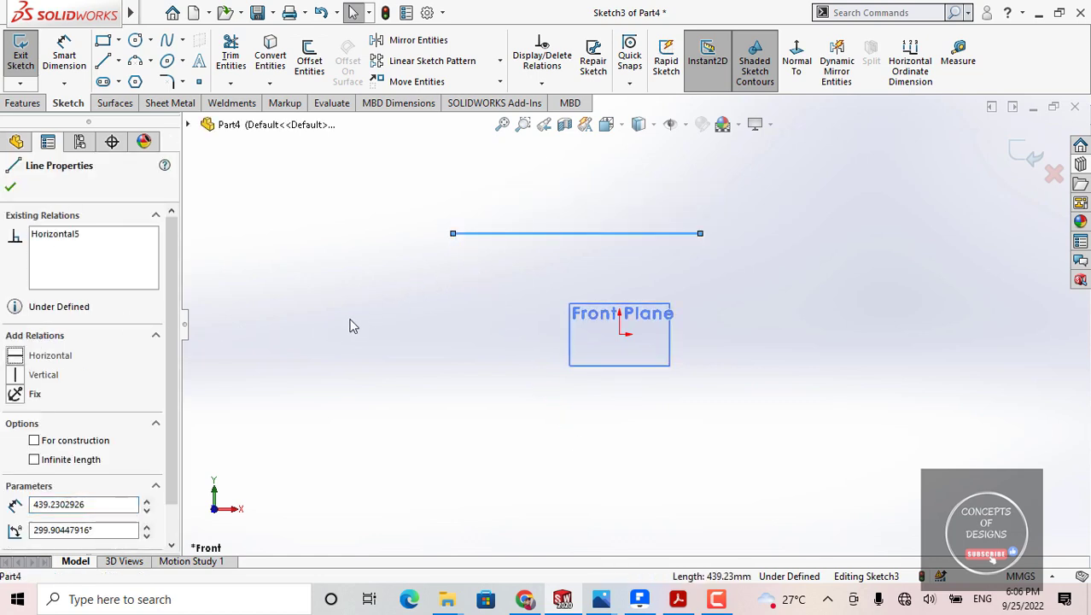
left_click(586, 204)
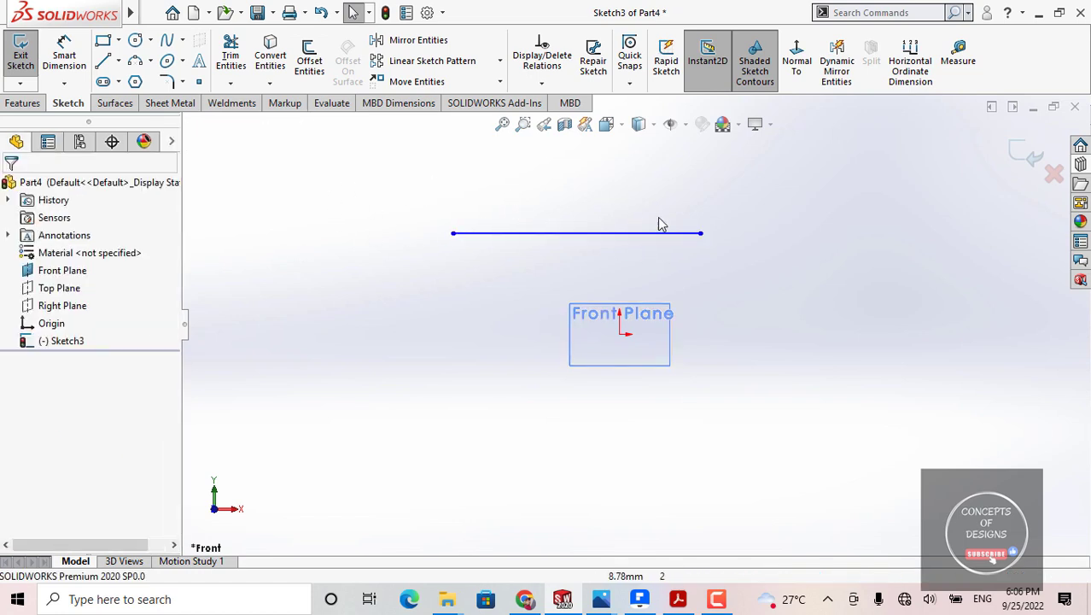
Select the horizontal line to examine its existing relations, and clear the selection.
middle_click_drag(772, 222, 745, 253, "ctrl")
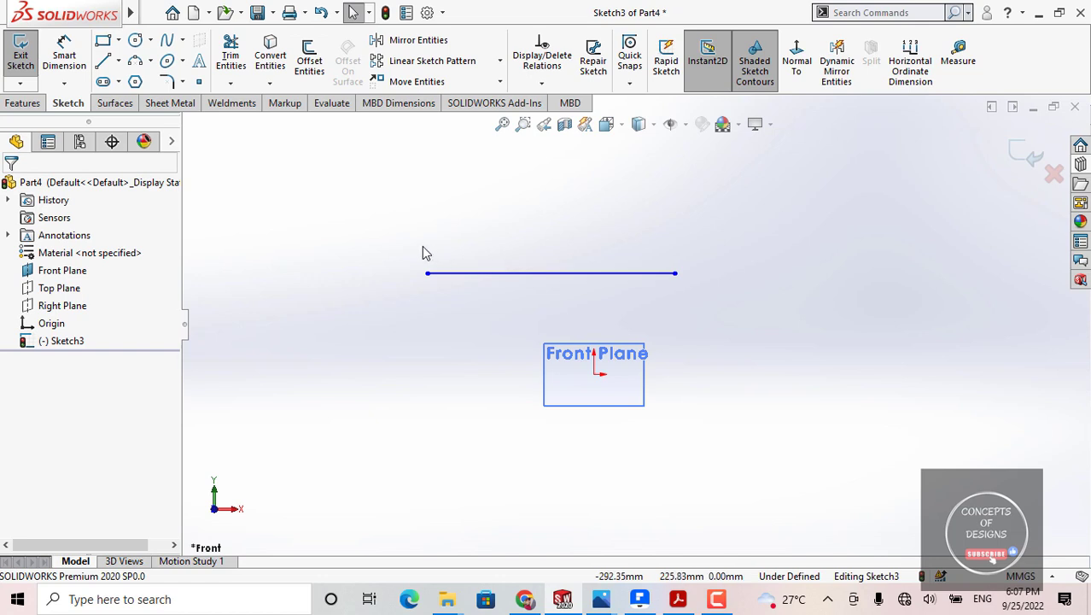
left_click(490, 283)
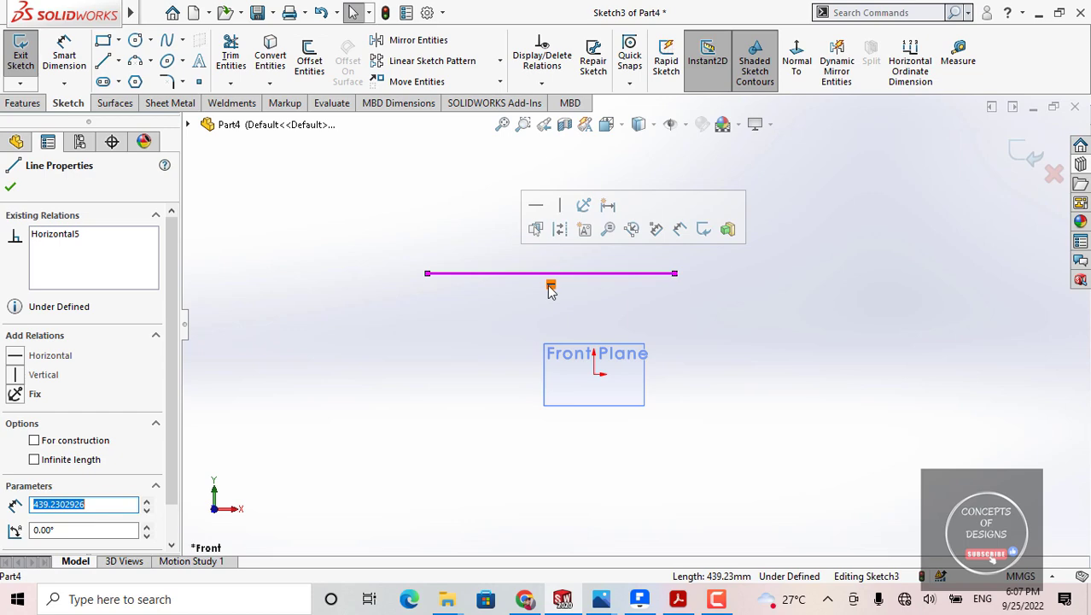
left_click(512, 309)
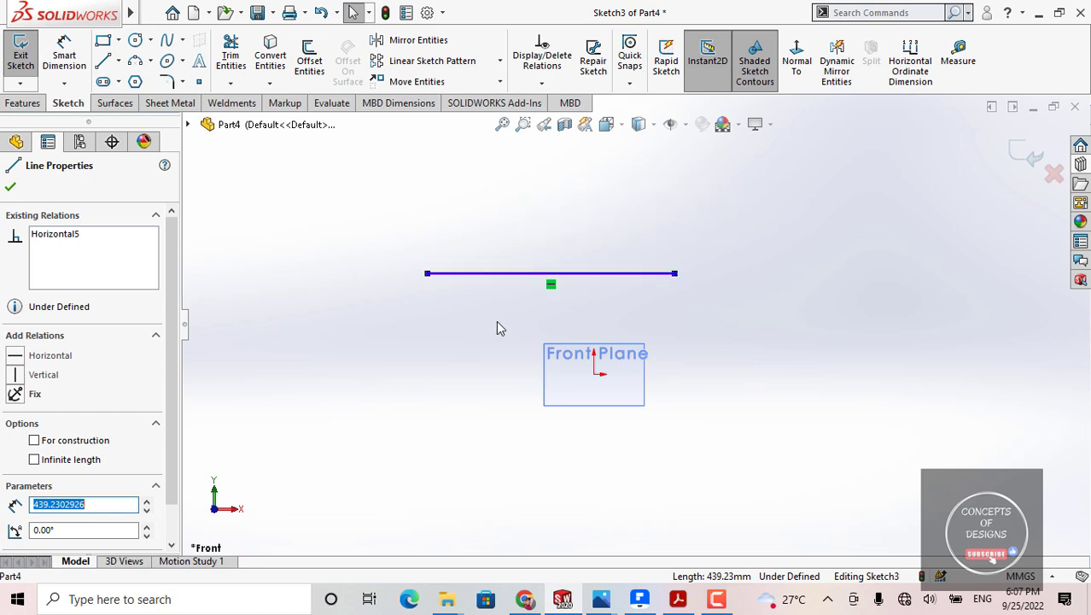
Sketch a single slanted line about 511 mm long, descending leftward across the horizontal line's left end.
left_click(103, 81)
left_click(103, 62)
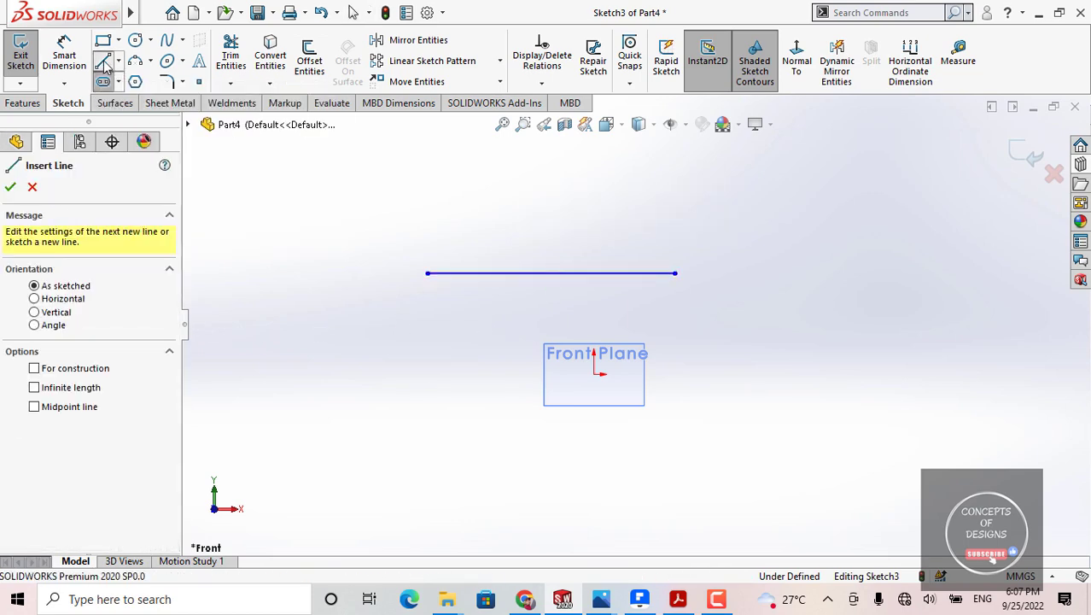
left_click(103, 63)
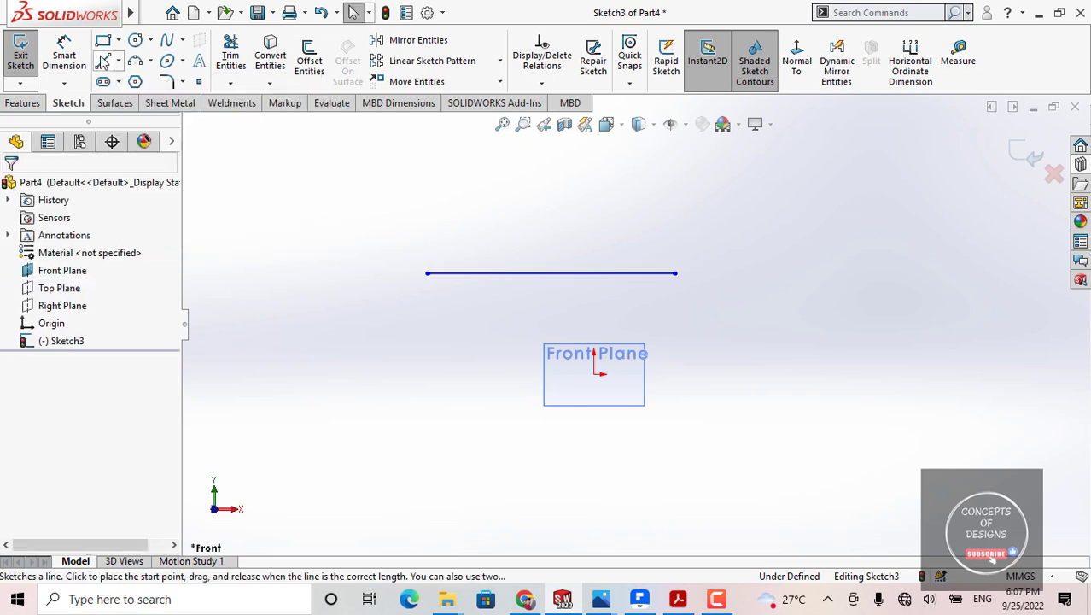
left_click(104, 62)
left_click(479, 202)
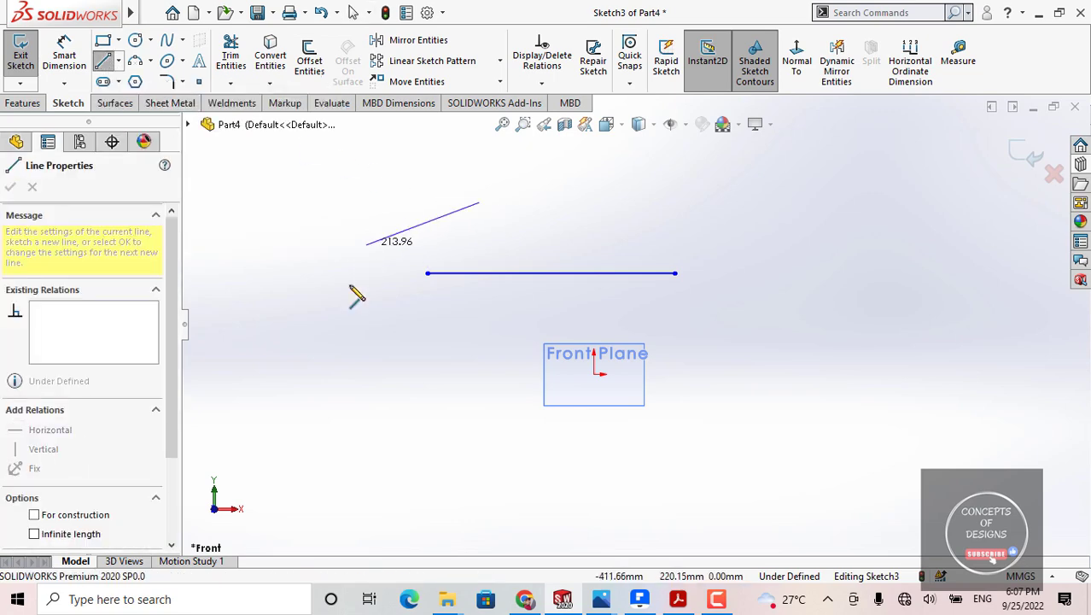
left_click(314, 438)
key("Escape")
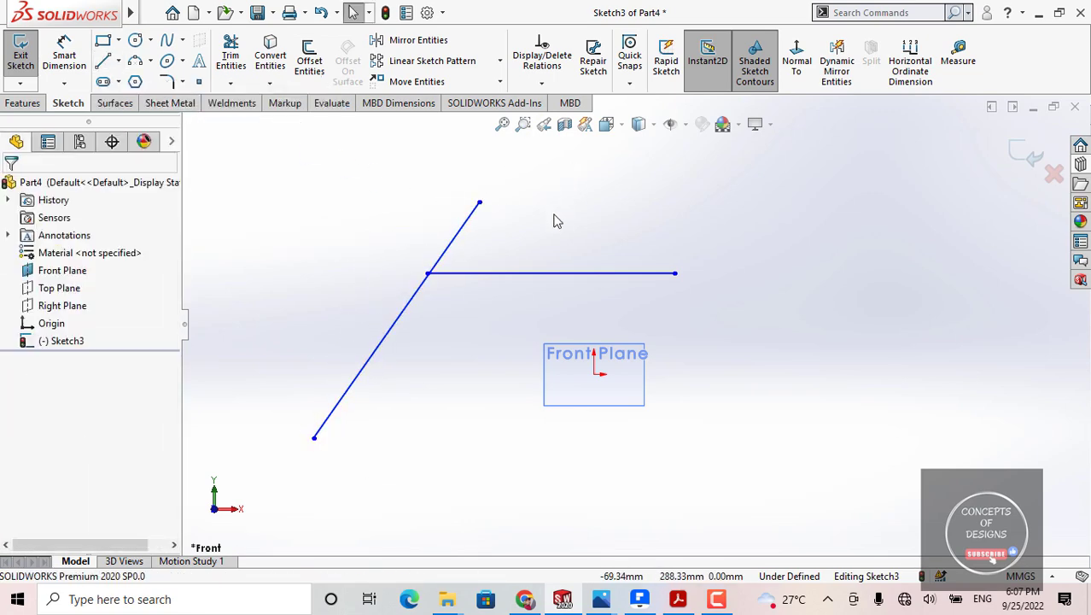
Add a Vertical relation to the slanted line and clear the selection.
left_click(470, 229)
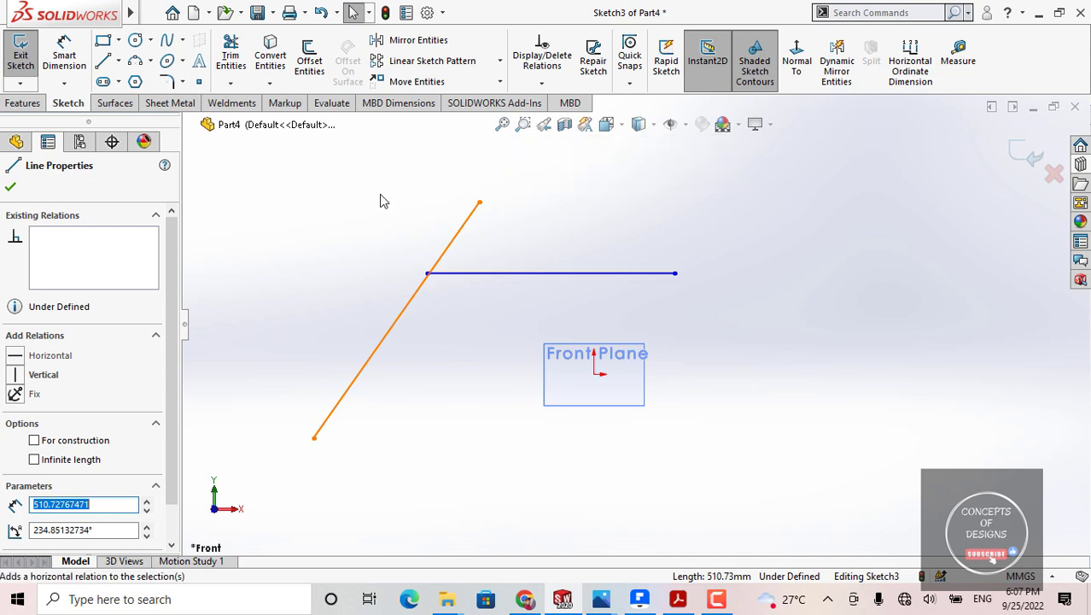
left_click(326, 331)
left_click(413, 305)
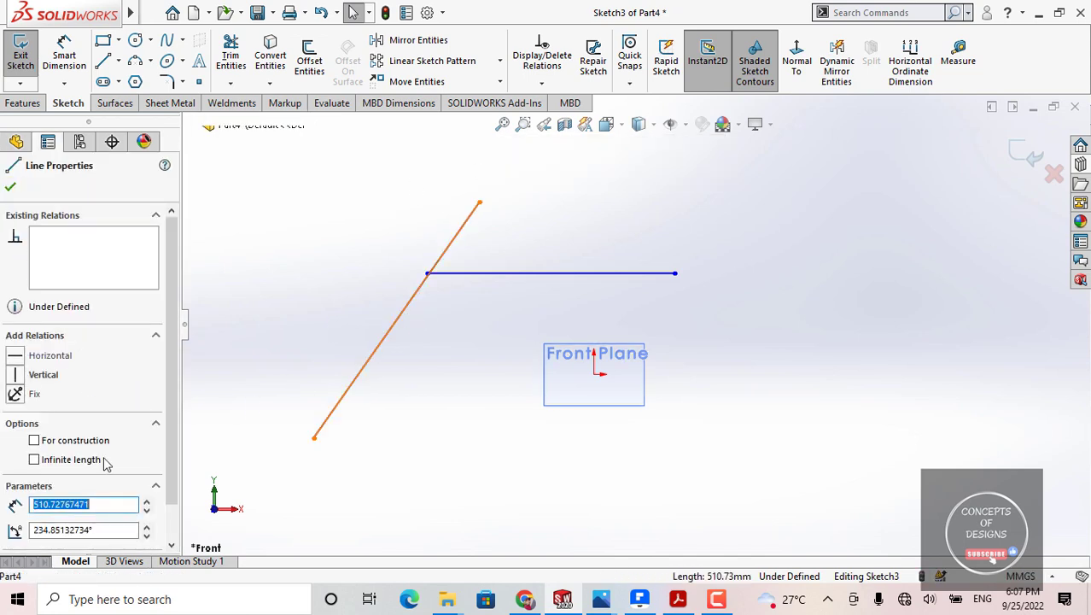
left_click(324, 300)
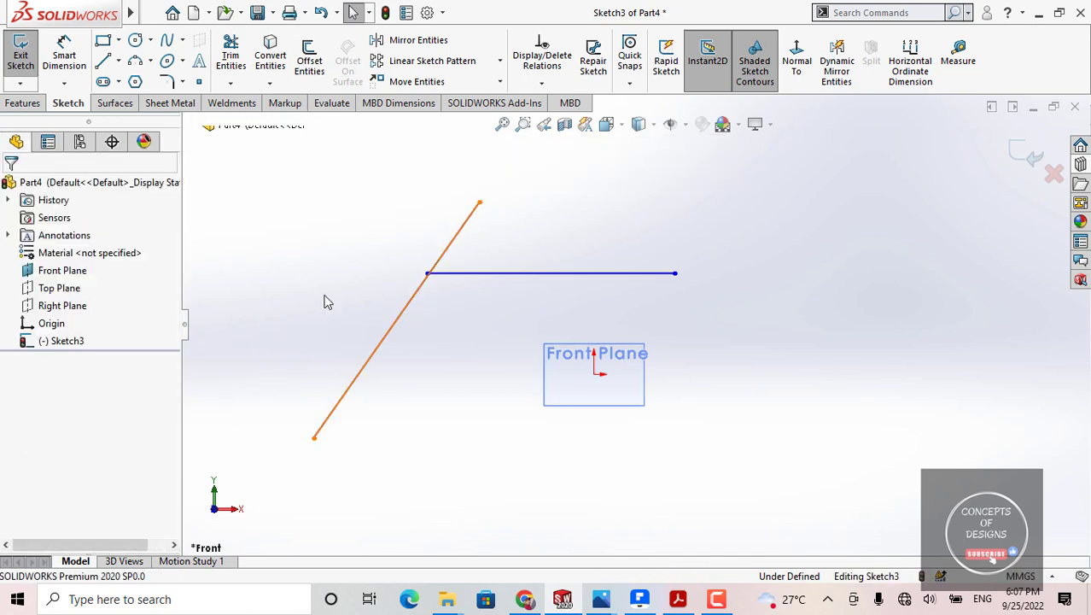
left_click(389, 338)
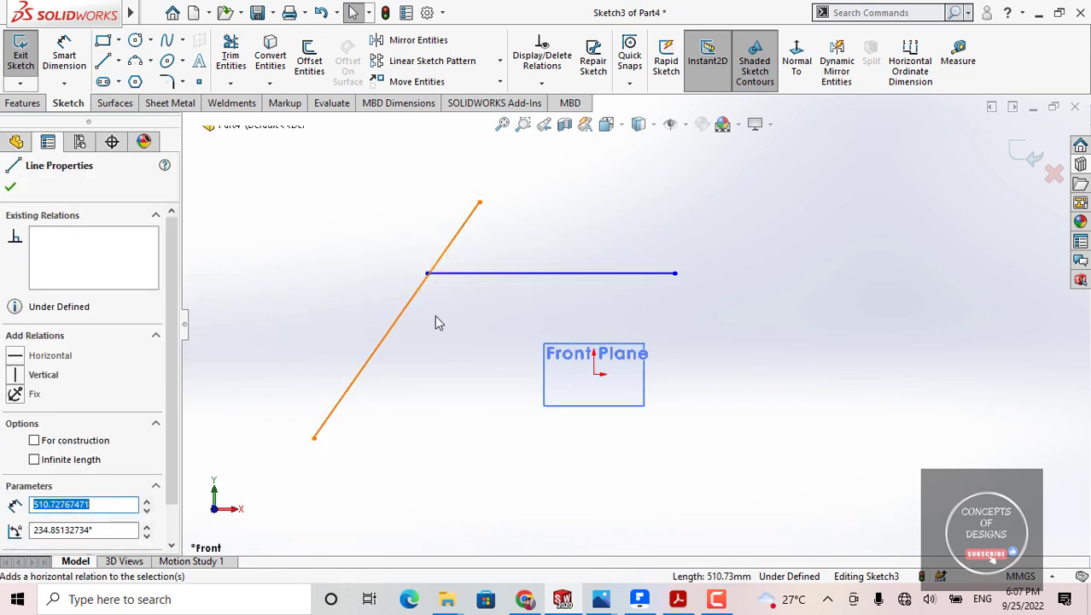
mouse_move(417, 290)
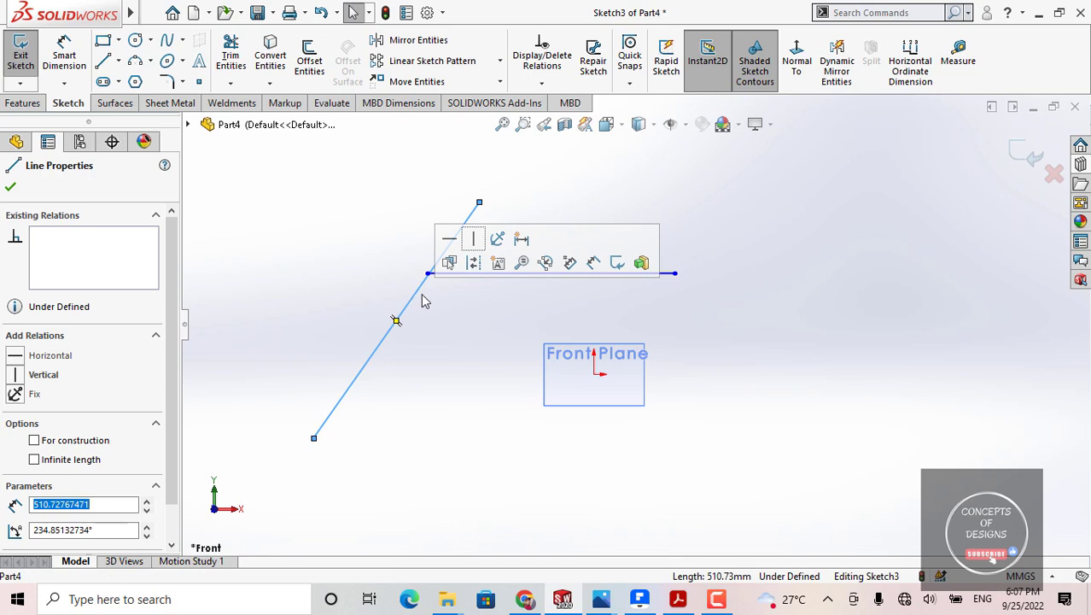
left_click(474, 240)
left_click(389, 266)
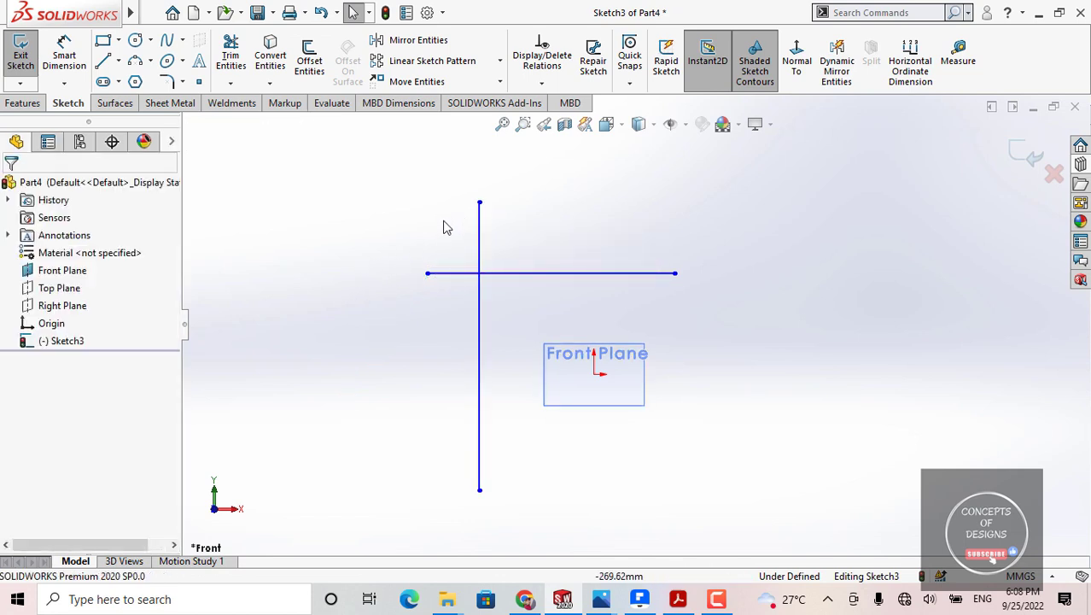
Sketch a corner rectangle about 385 mm high to the right of the Front Plane outline, with its lower edge level with the origin.
key("z")
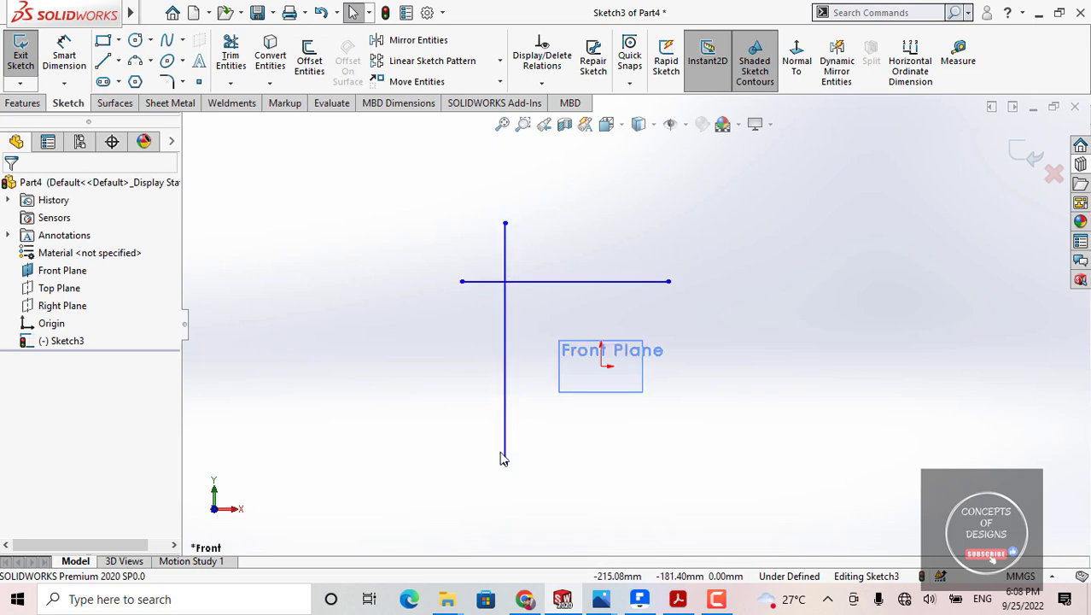
key("z")
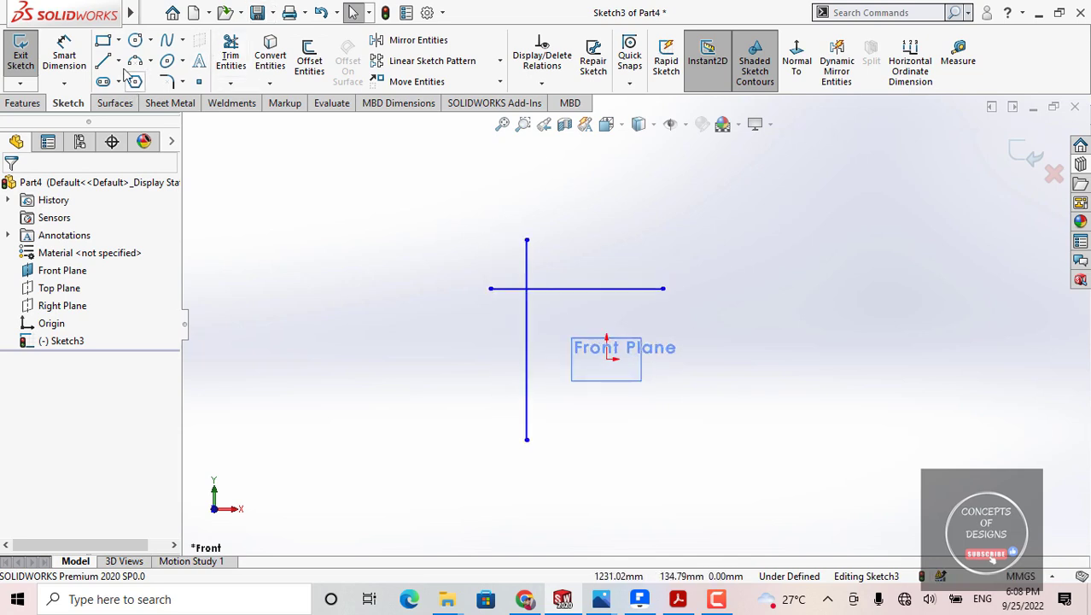
left_click(102, 40)
scroll(646, 251, "up", 1)
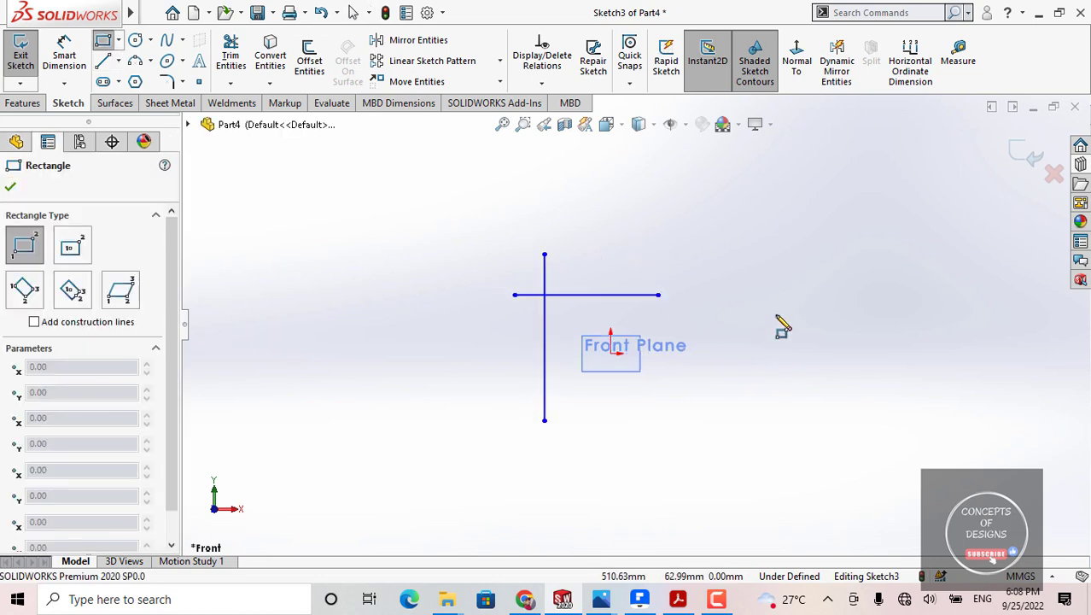
left_click(778, 228)
left_click(902, 353)
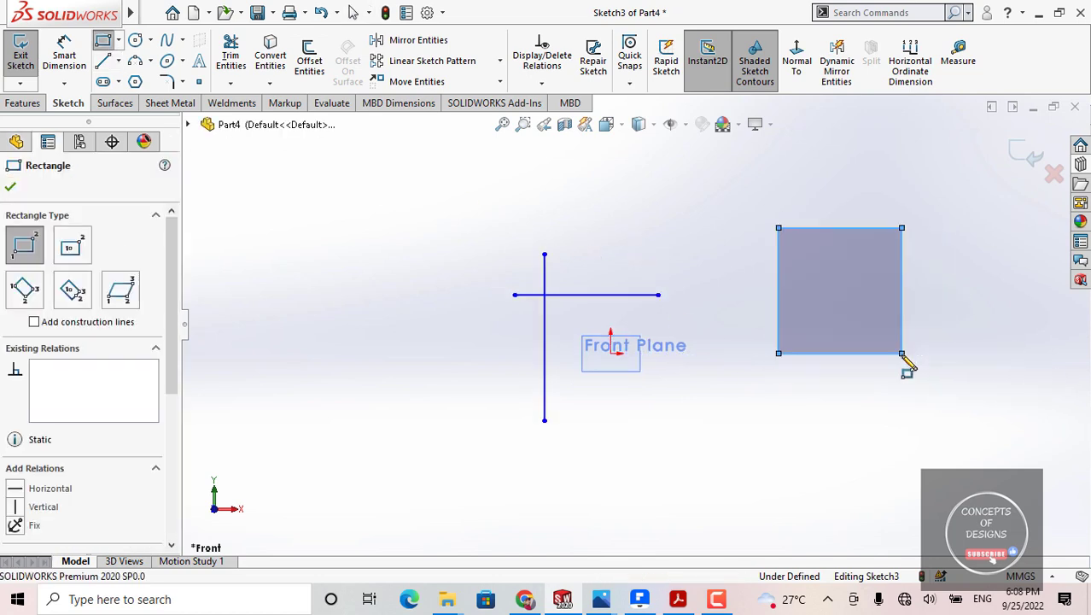
key("Escape")
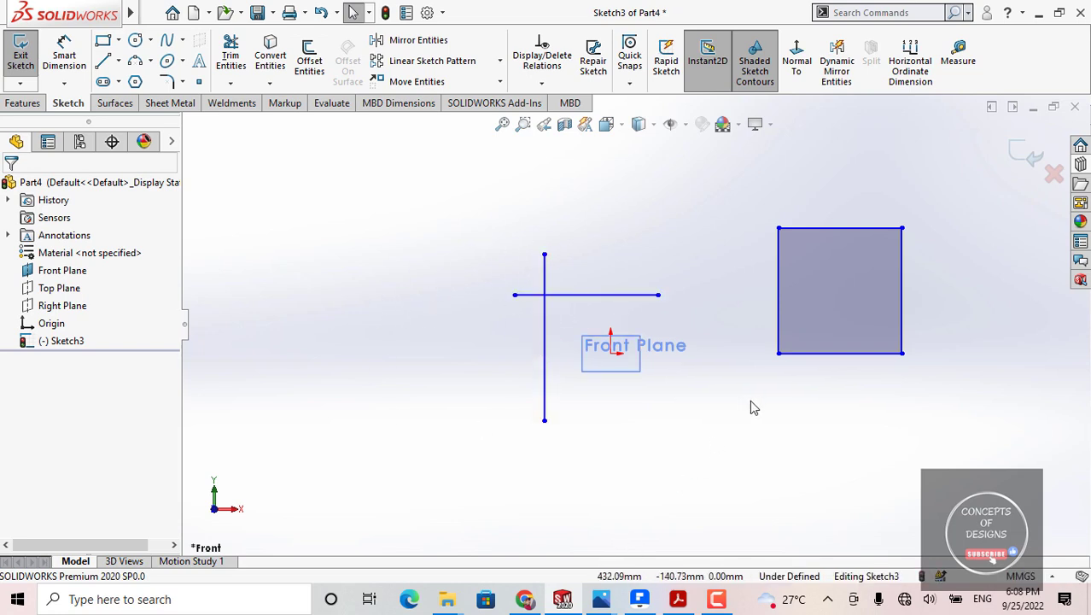
Add a Coincident relation between the rectangle's lower-left corner and the origin, and clear the selection.
left_click(778, 353)
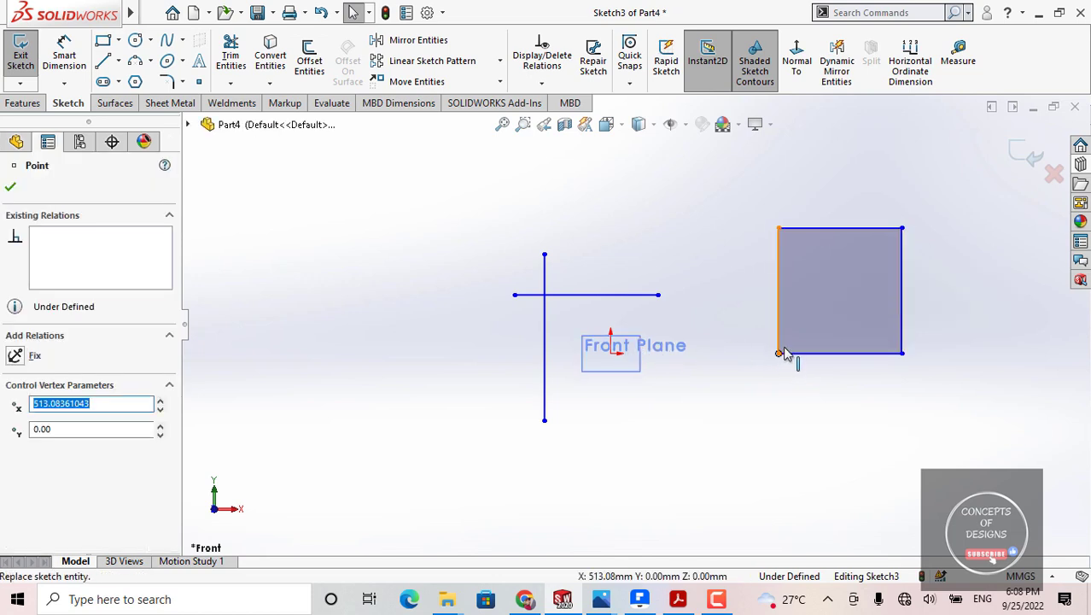
left_click(772, 377)
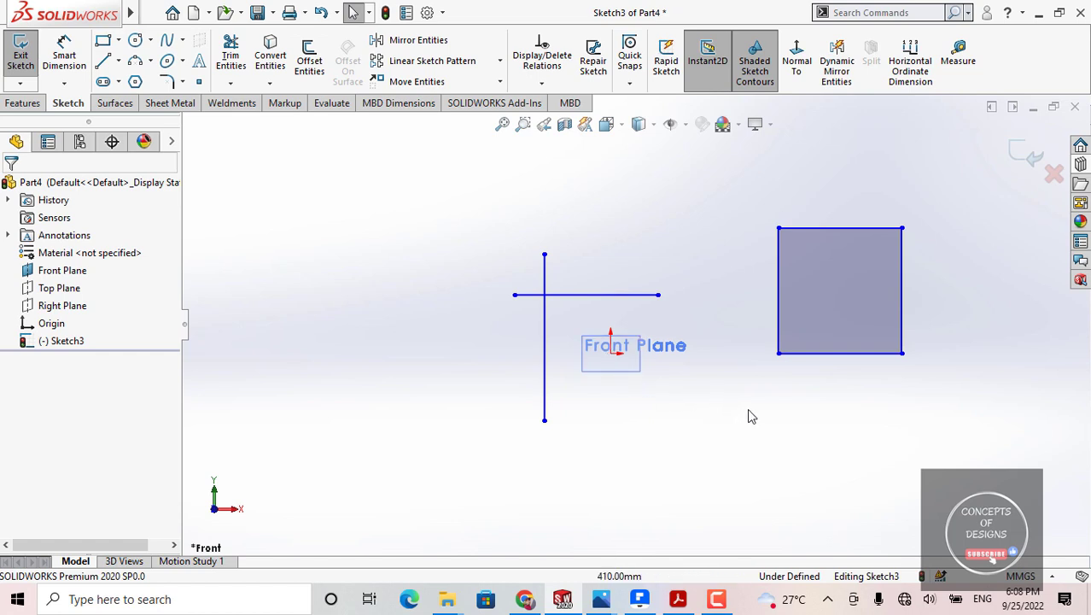
left_click(778, 354)
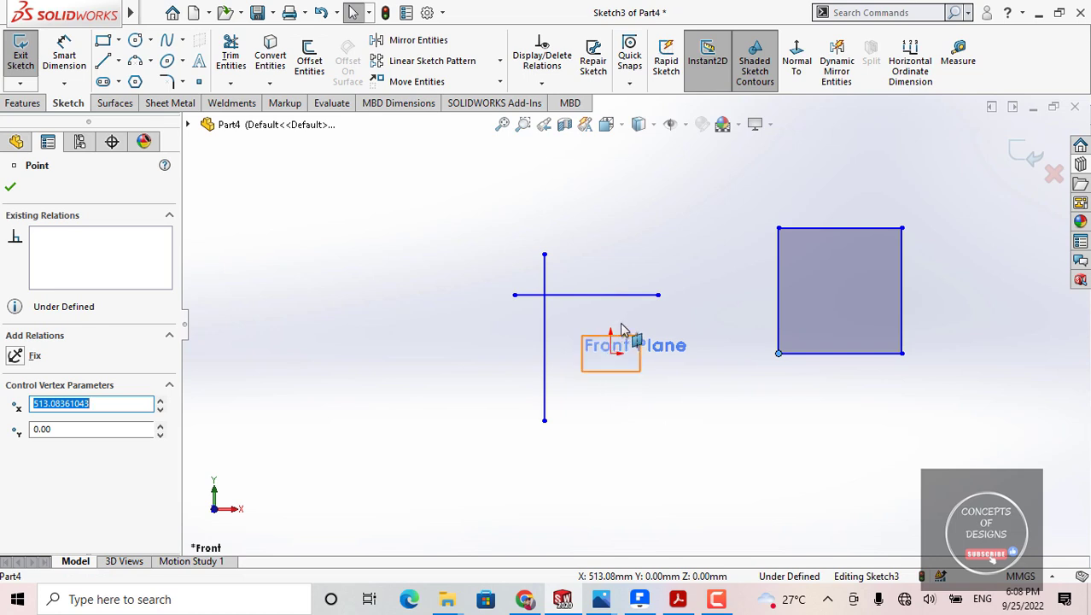
left_click(709, 431)
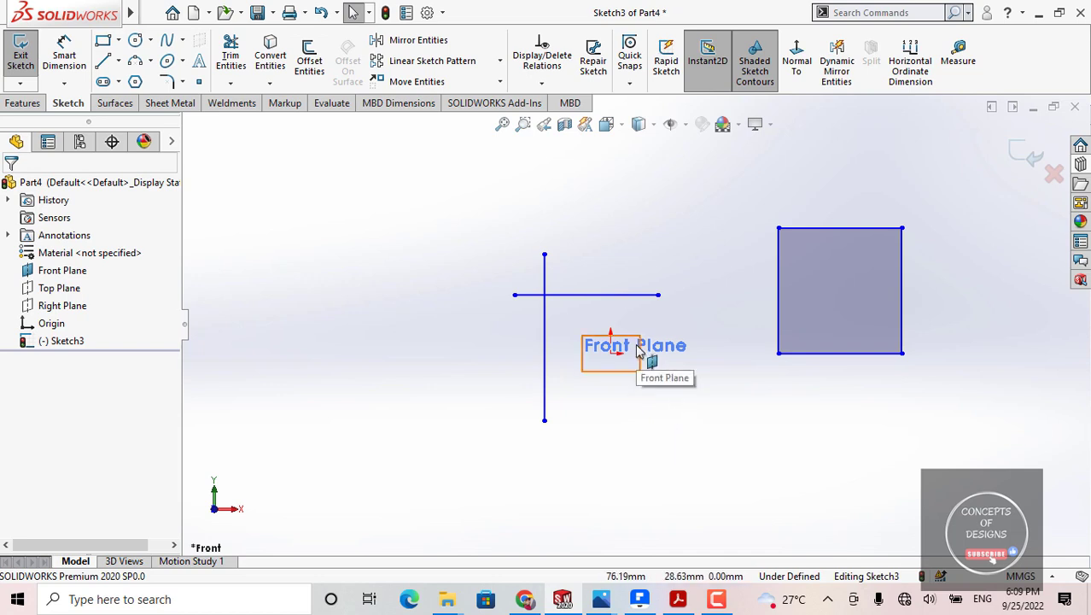
left_click(779, 352)
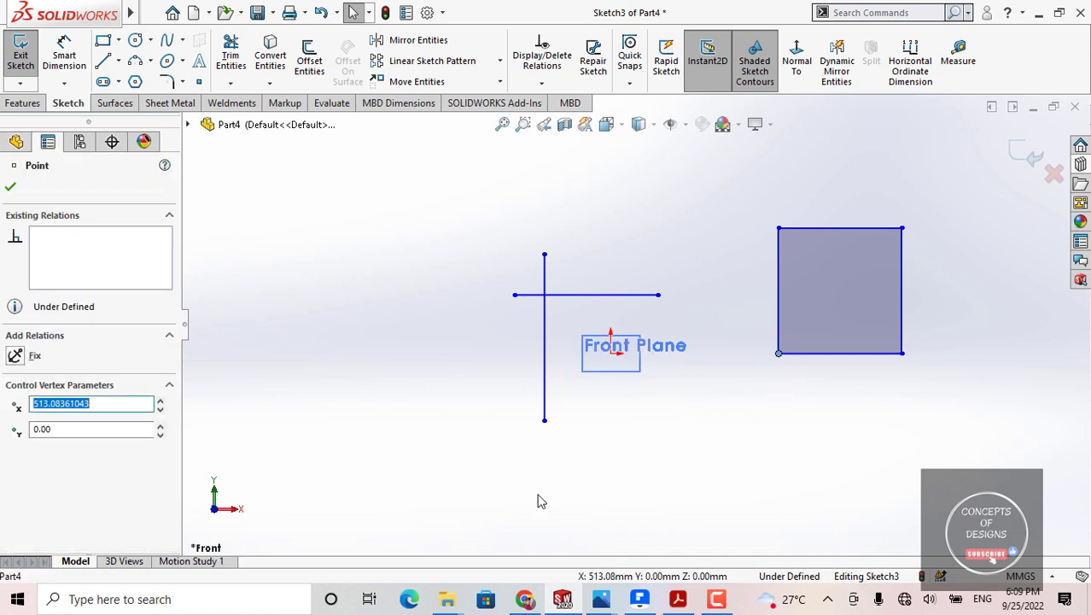
left_click(612, 352, "ctrl")
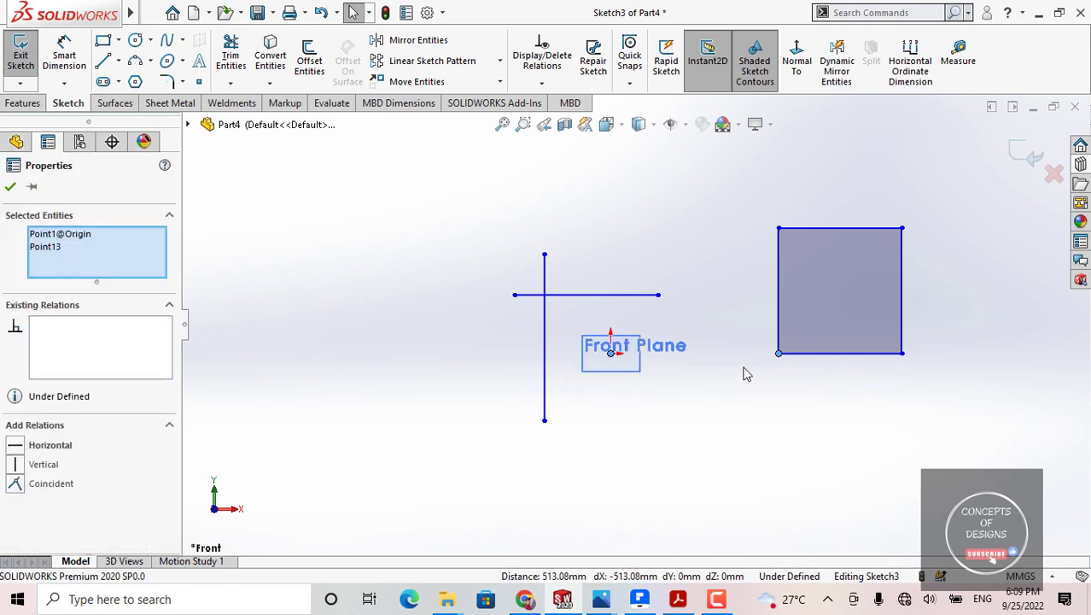
left_click(792, 352, "ctrl")
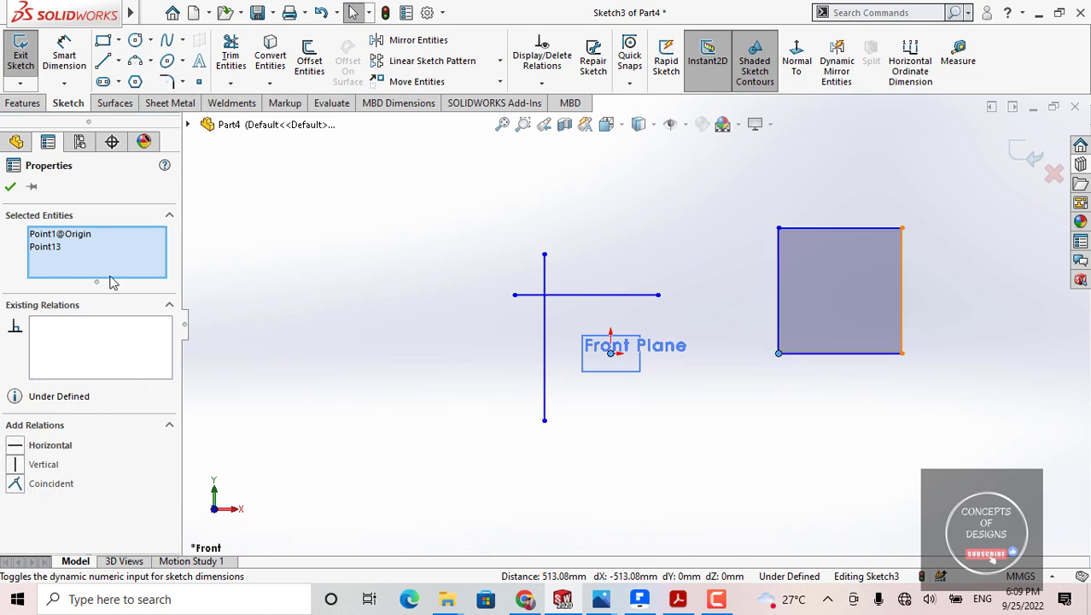
left_click(42, 485)
left_click(313, 420)
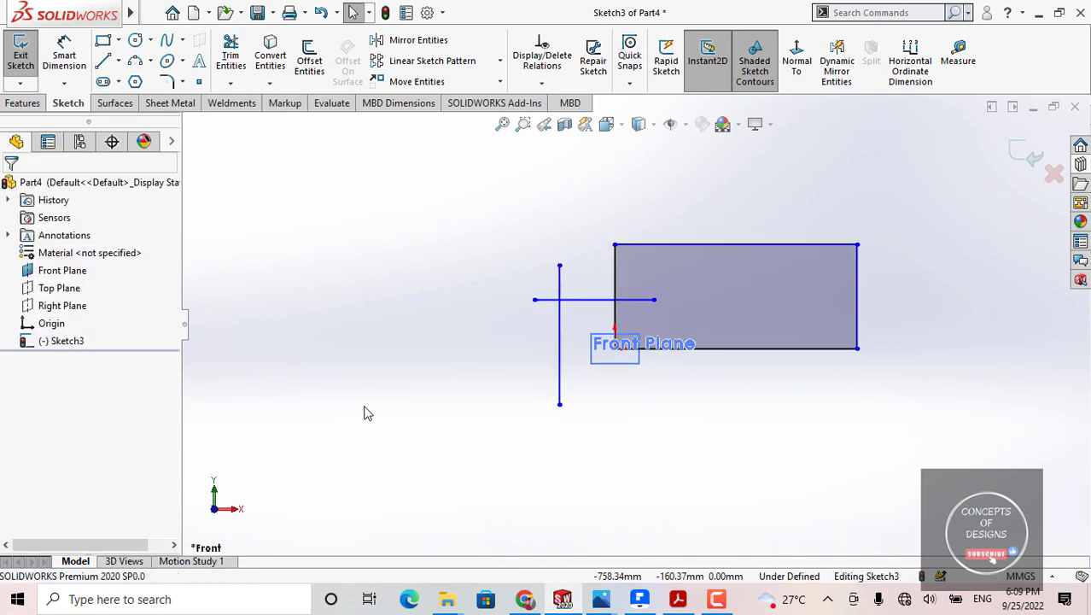
Dimension the rectangle's lower edge to 200 mm, placing the dimension below it.
scroll(632, 314, "down", 2)
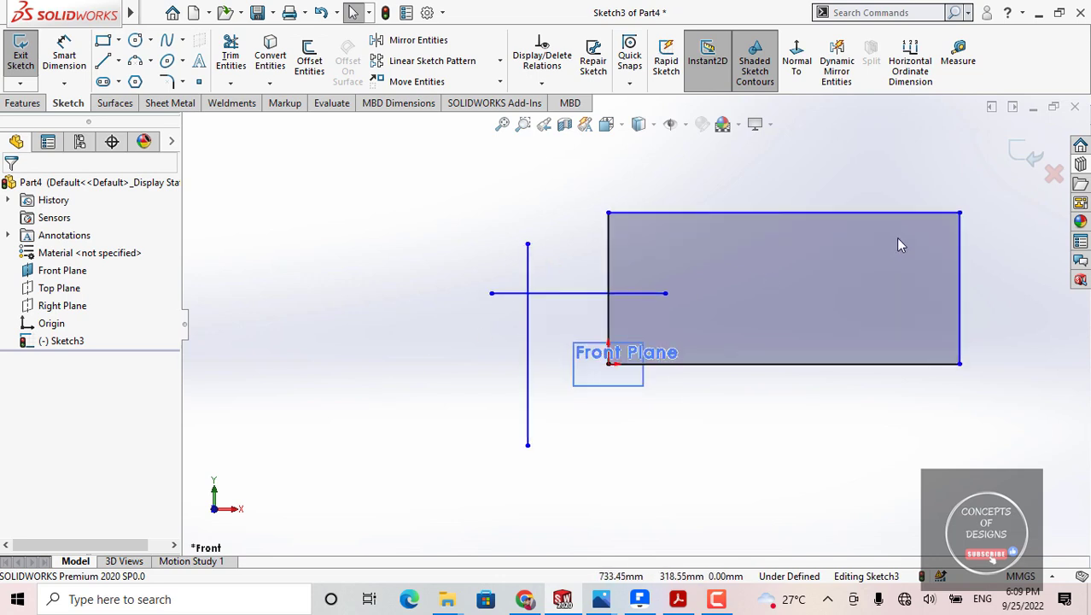
scroll(896, 239, "up", 2)
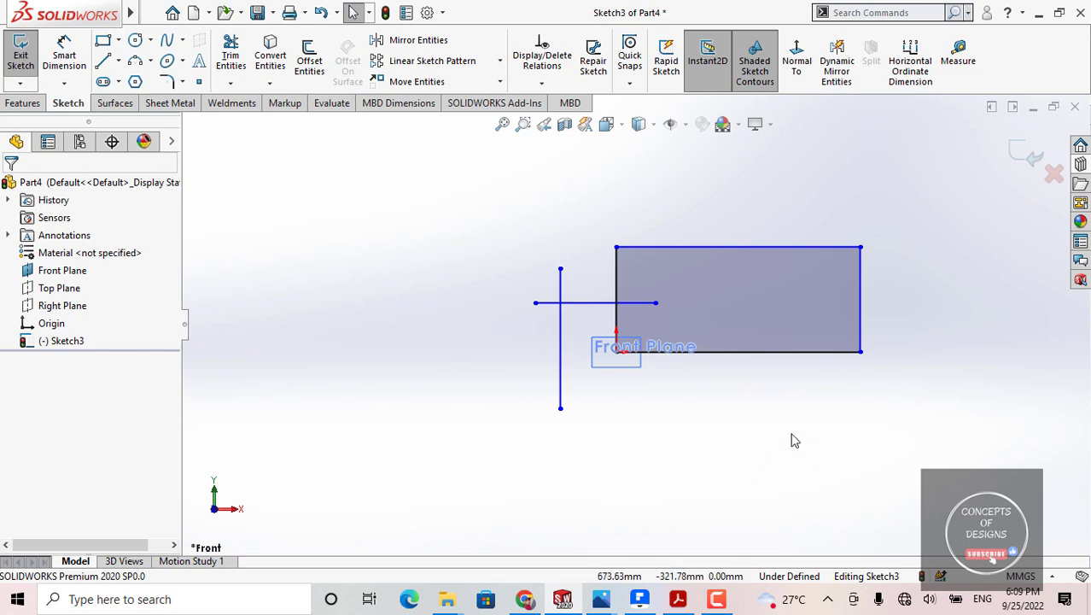
mouse_move(791, 439)
middle_mouse_down("ctrl")
mouse_move(738, 400)
mouse_move(731, 419)
middle_mouse_up("ctrl")
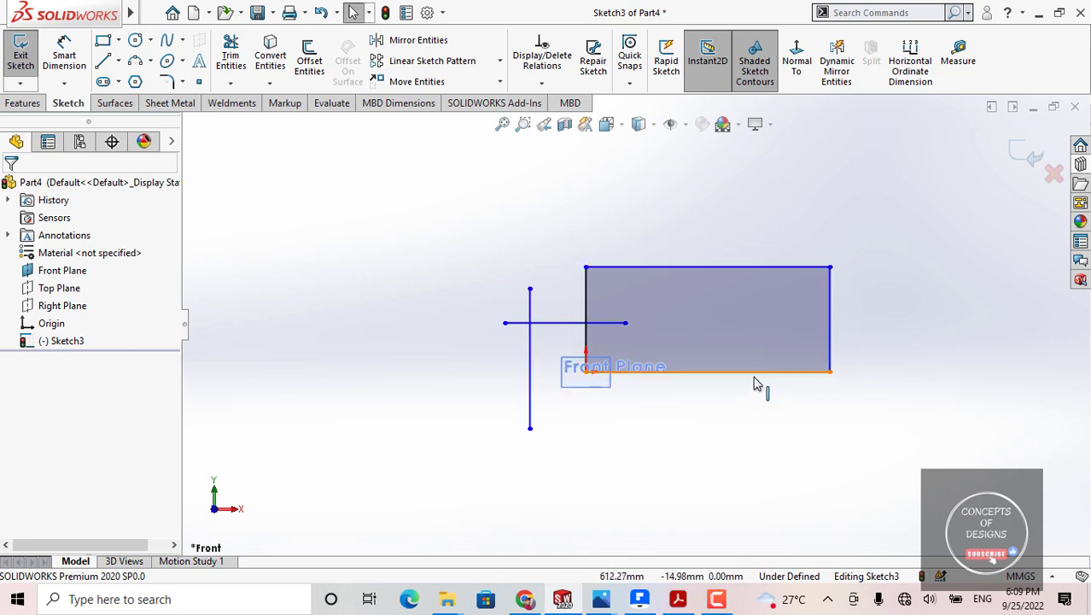
left_click(64, 55)
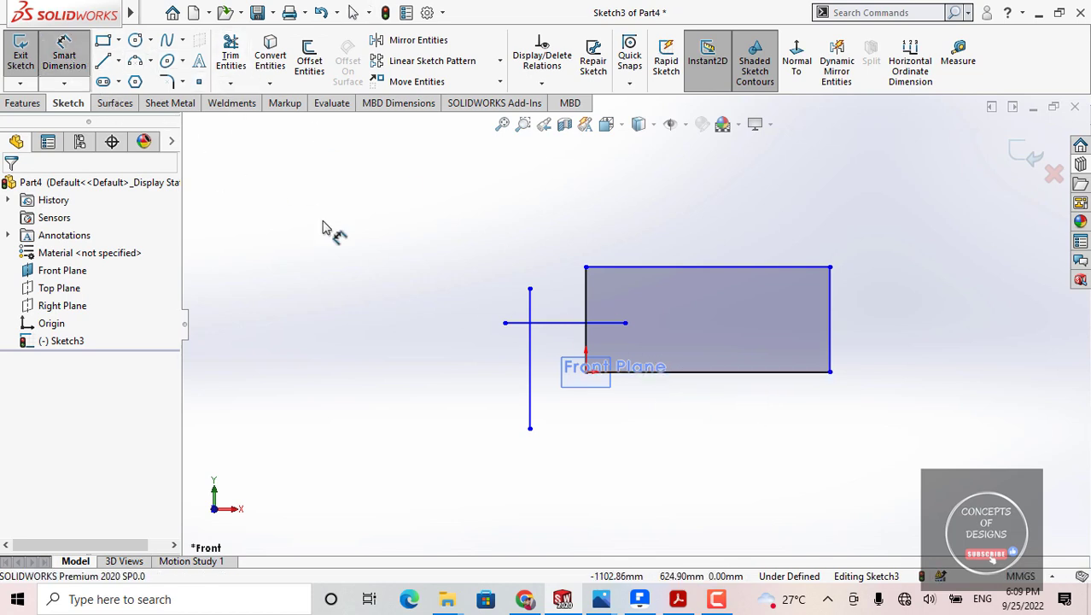
left_click(706, 462)
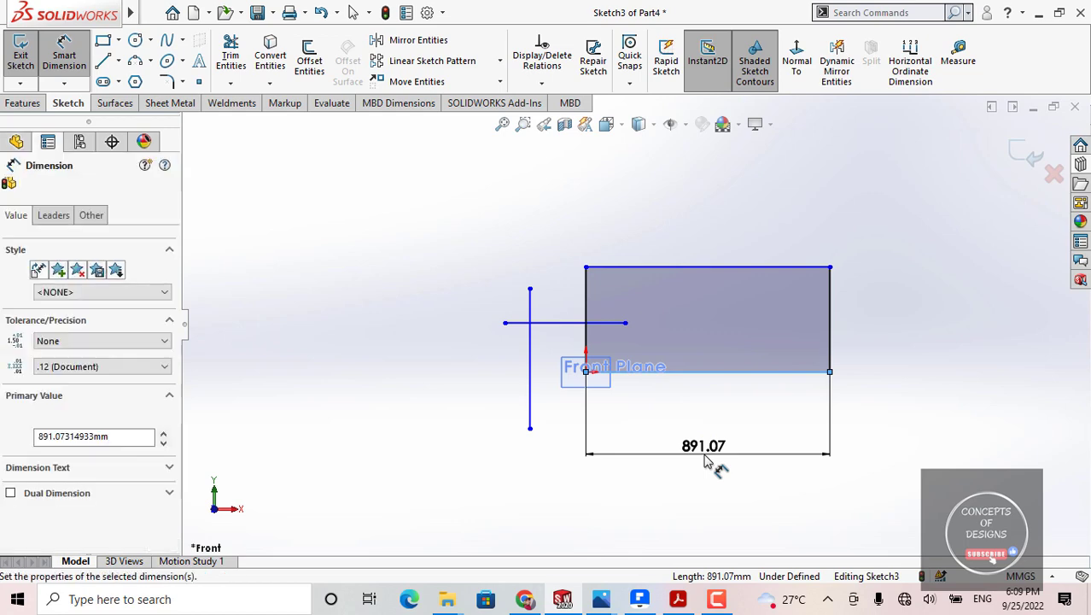
type("200")
key("Return")
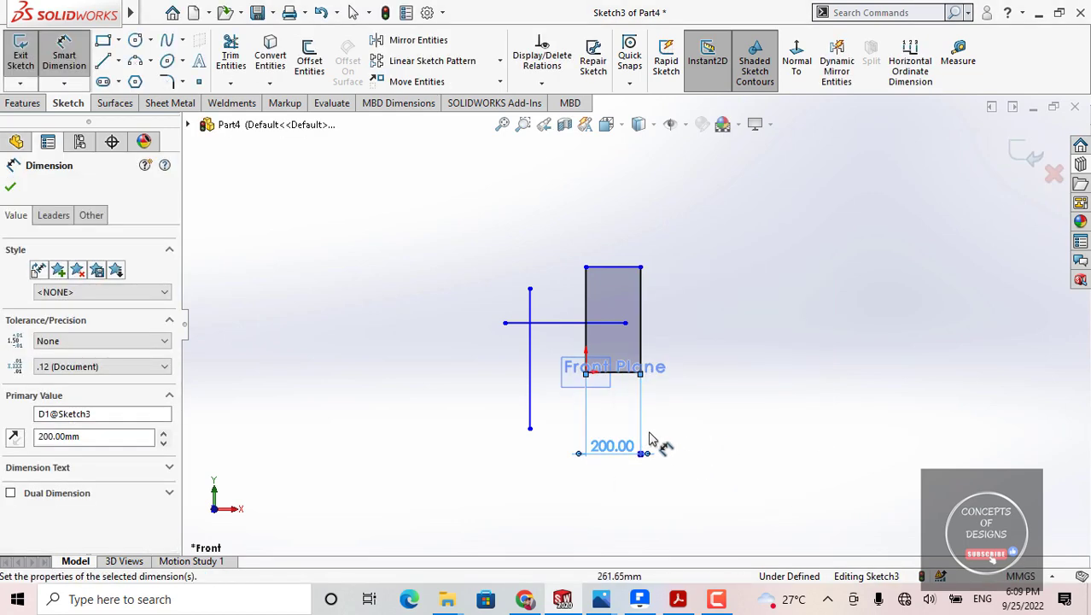
Dimension the rectangle's right edge to 100 mm, placing the dimension beside it.
left_click(641, 329)
left_click(726, 328)
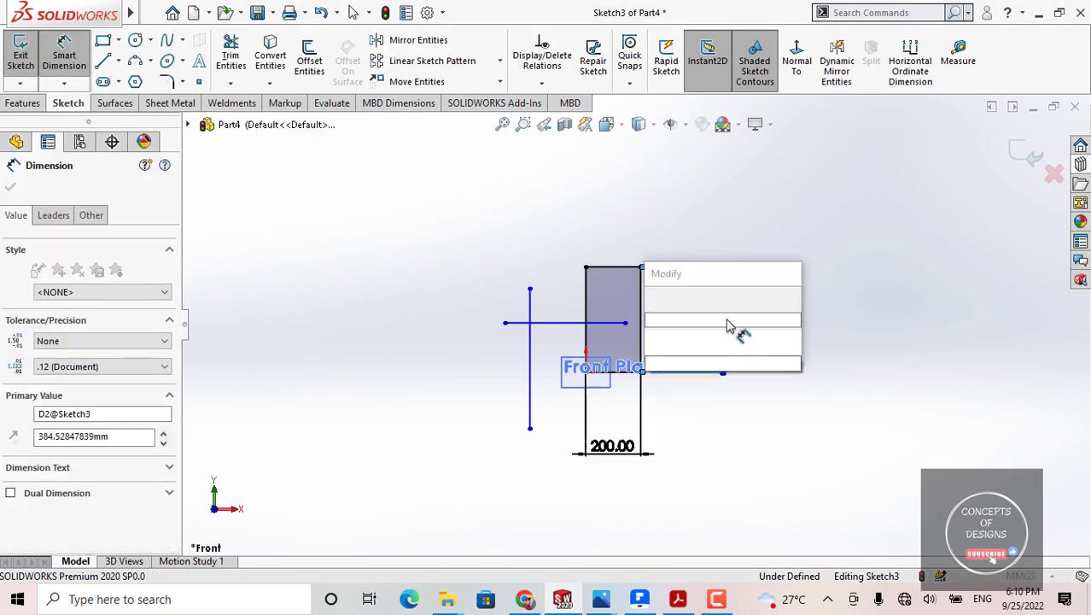
type("100")
key("Return")
key("Escape")
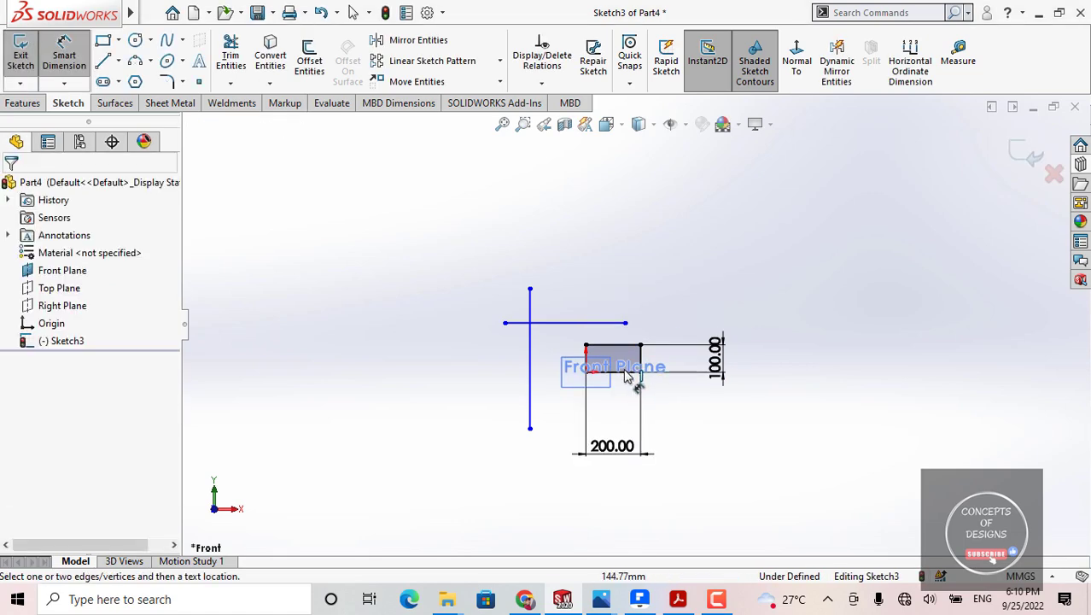
scroll(649, 321, "down", 5)
scroll(745, 307, "up", 3)
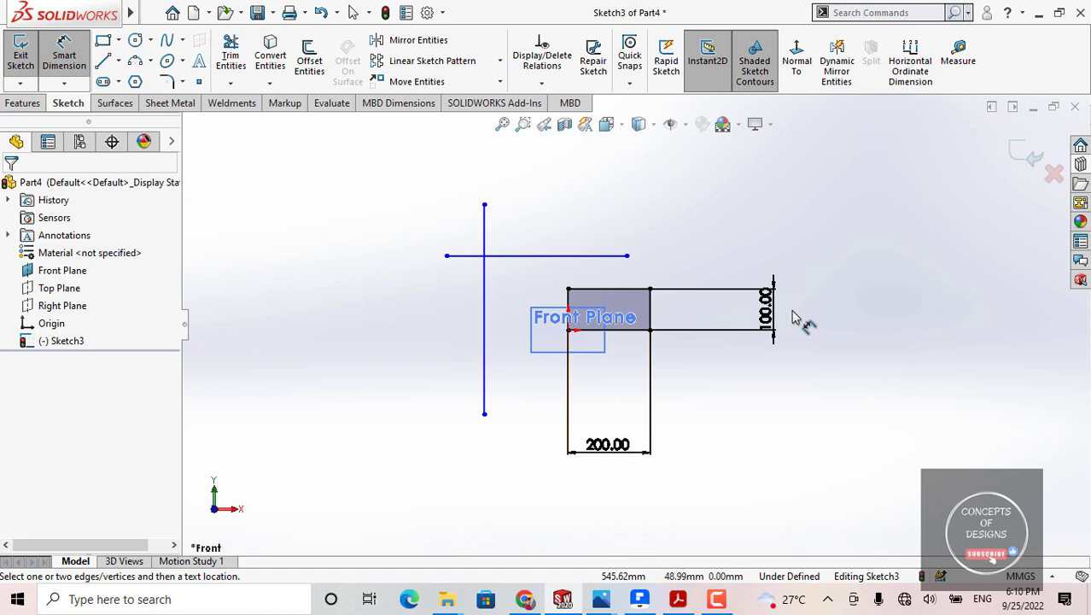
Leave the dimension command and delete the two crossing lines, the rectangle and its dimensions from the sketch.
key("Escape")
scroll(649, 321, "up", 2)
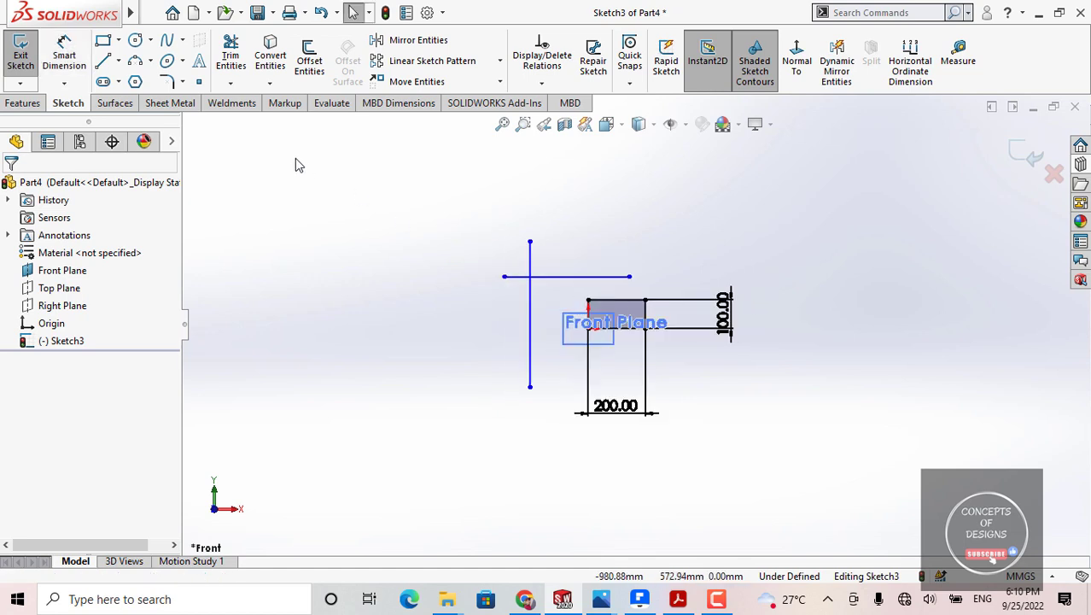
mouse_move(371, 188)
left_mouse_down()
mouse_move(741, 205)
mouse_move(341, 193)
mouse_move(892, 274)
mouse_move(981, 502)
left_mouse_up()
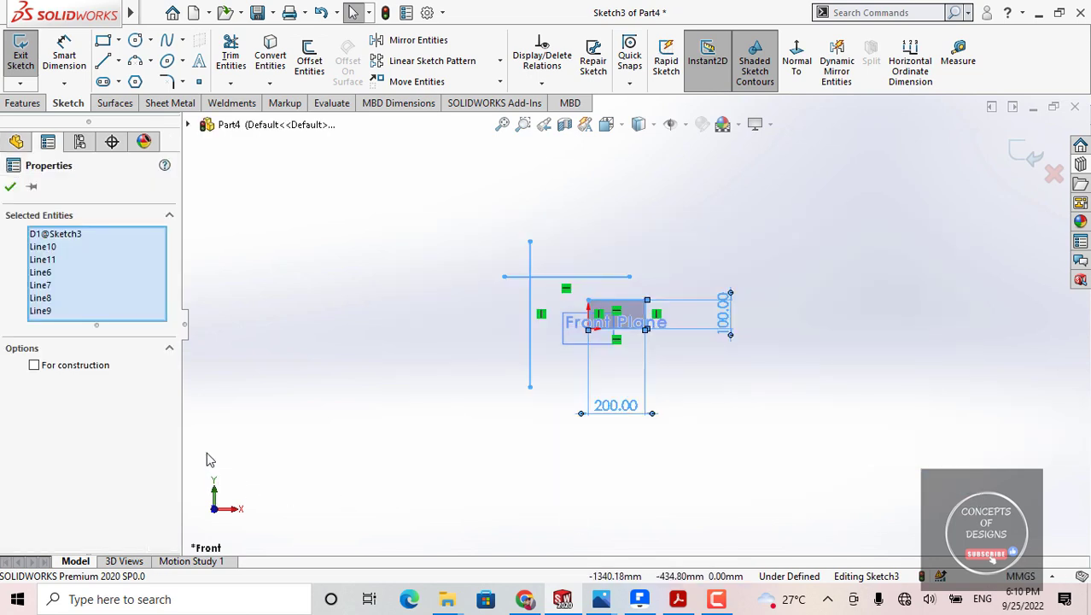
key("Delete")
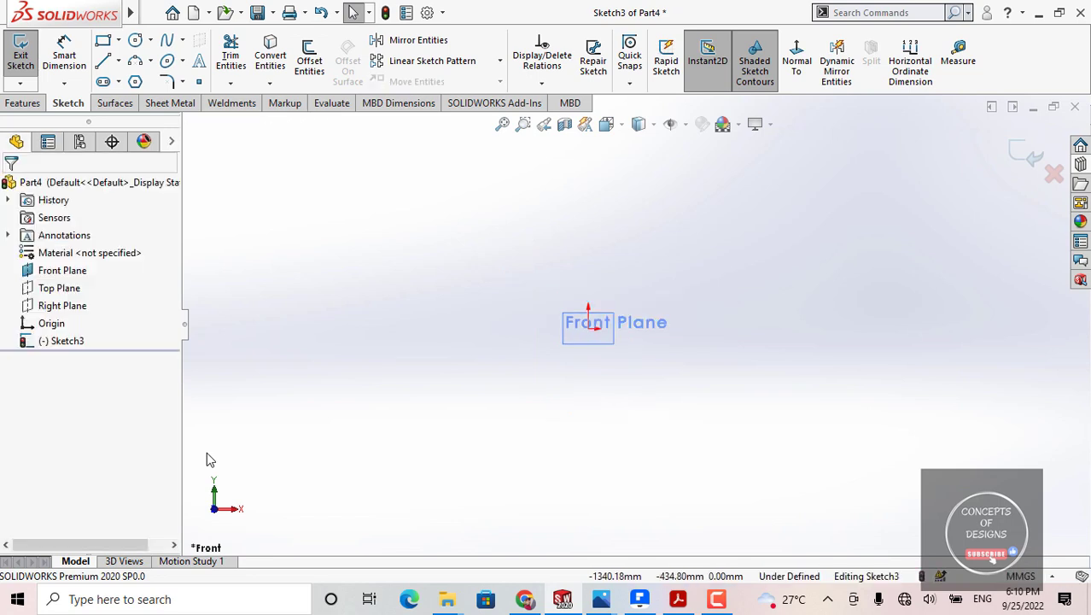
scroll(679, 305, "down", 3)
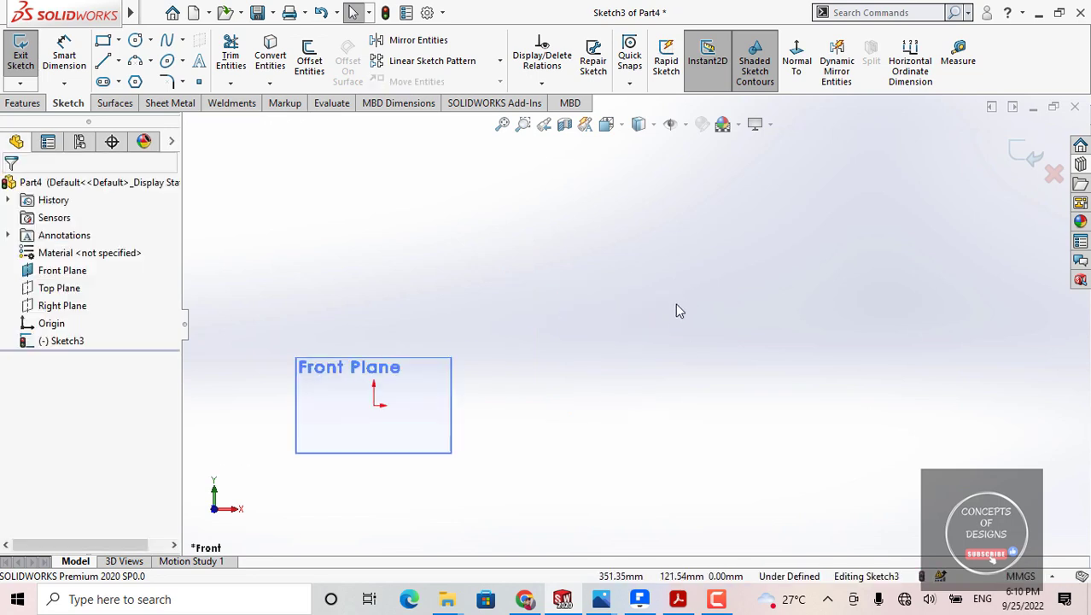
scroll(649, 316, "up", 2)
middle_click_drag(601, 319, 713, 288, "ctrl")
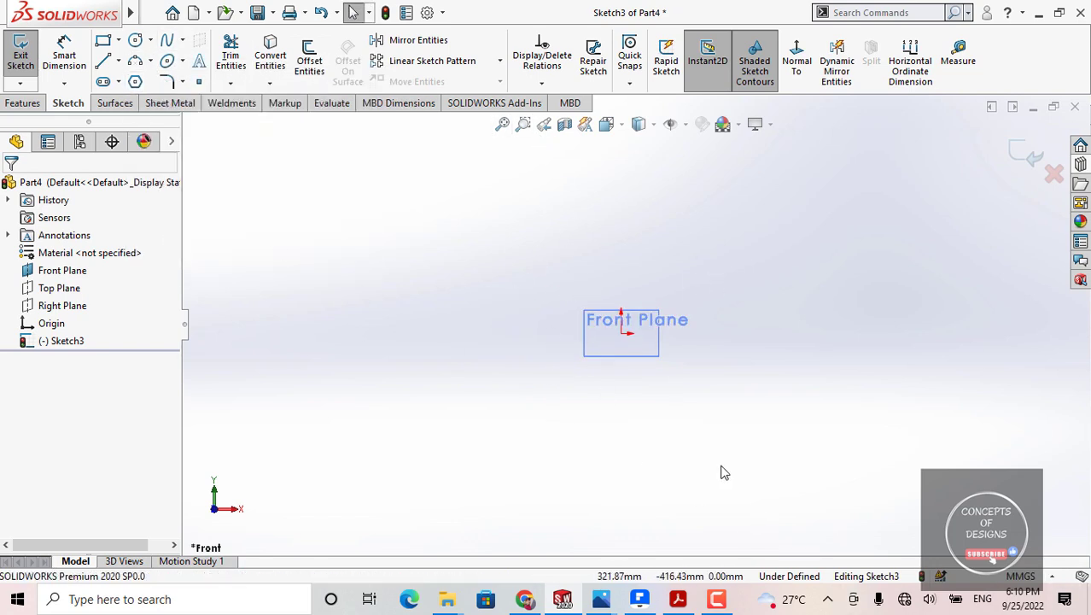
left_click(118, 62)
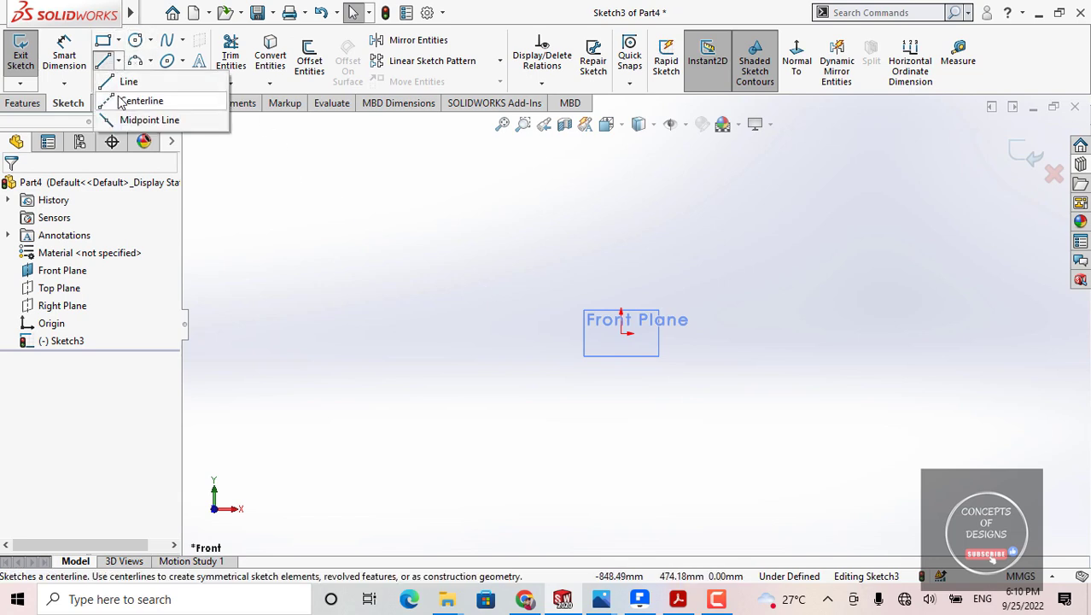
left_click(119, 101)
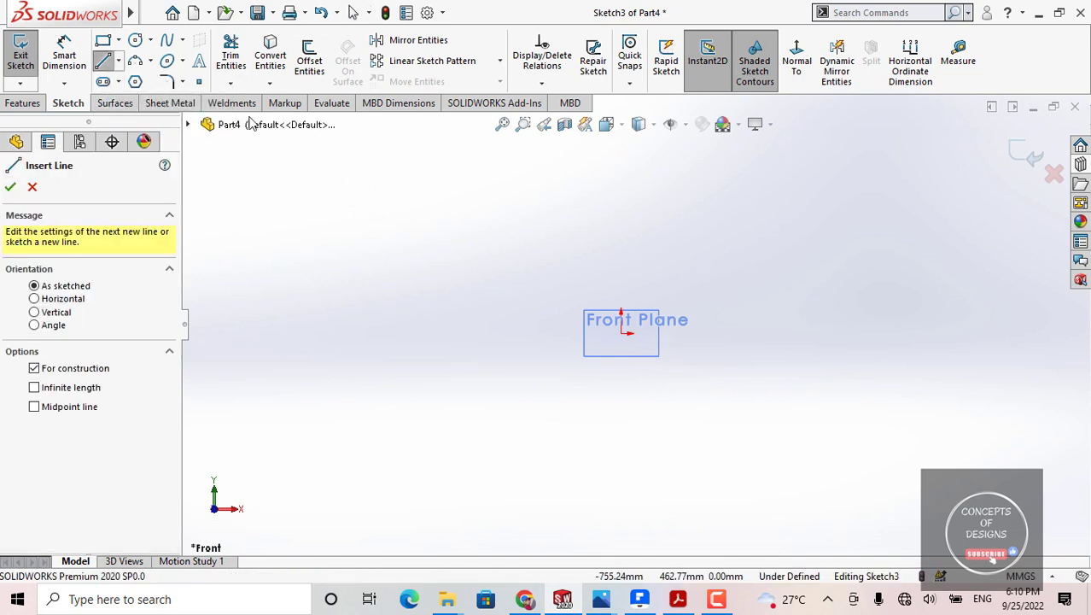
left_click(120, 62)
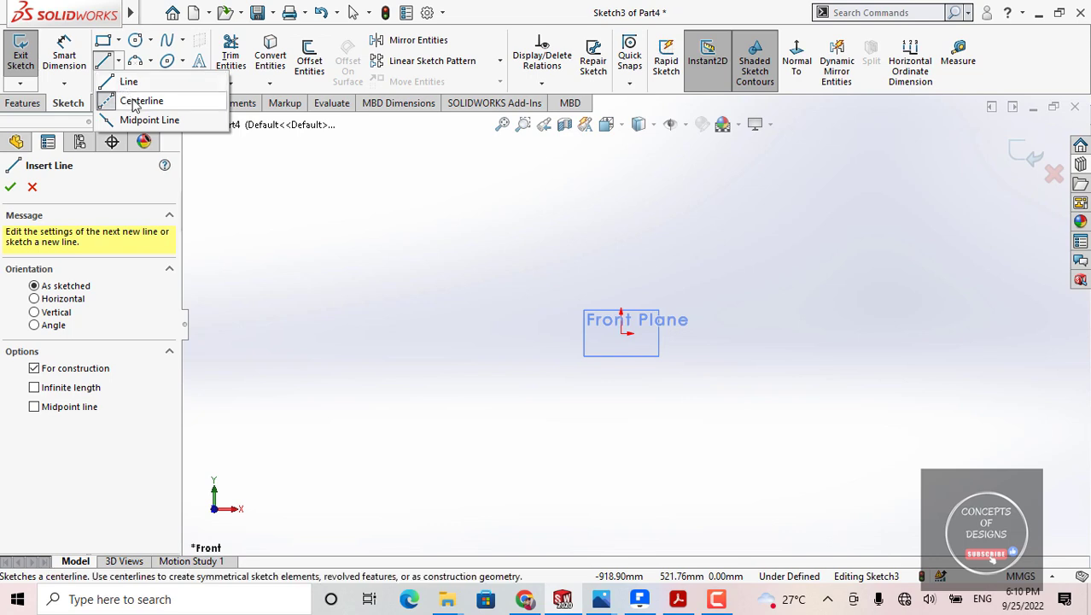
left_click(622, 335)
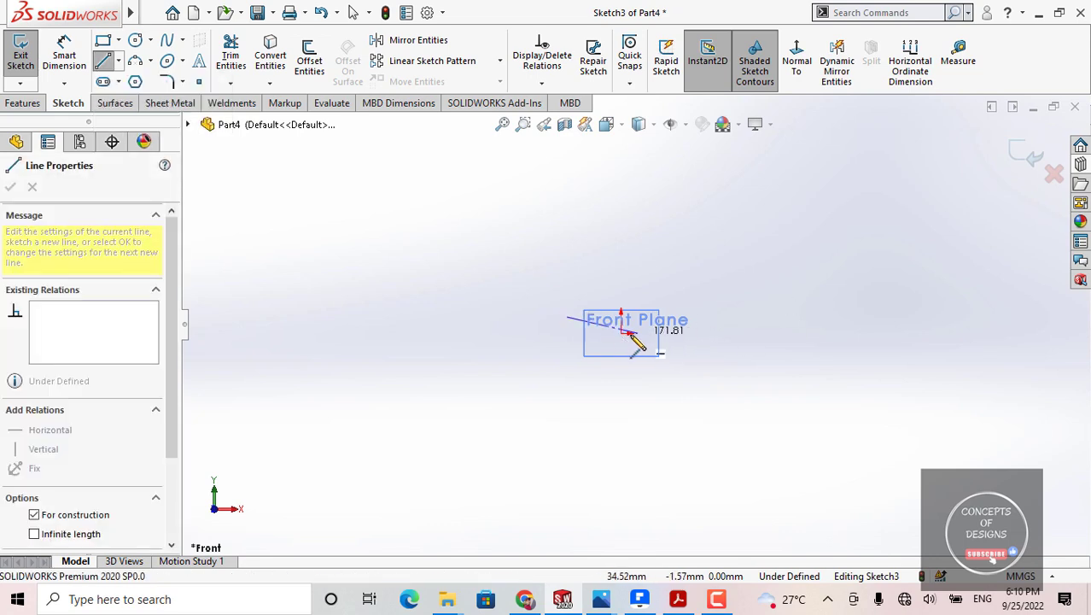
key("Escape")
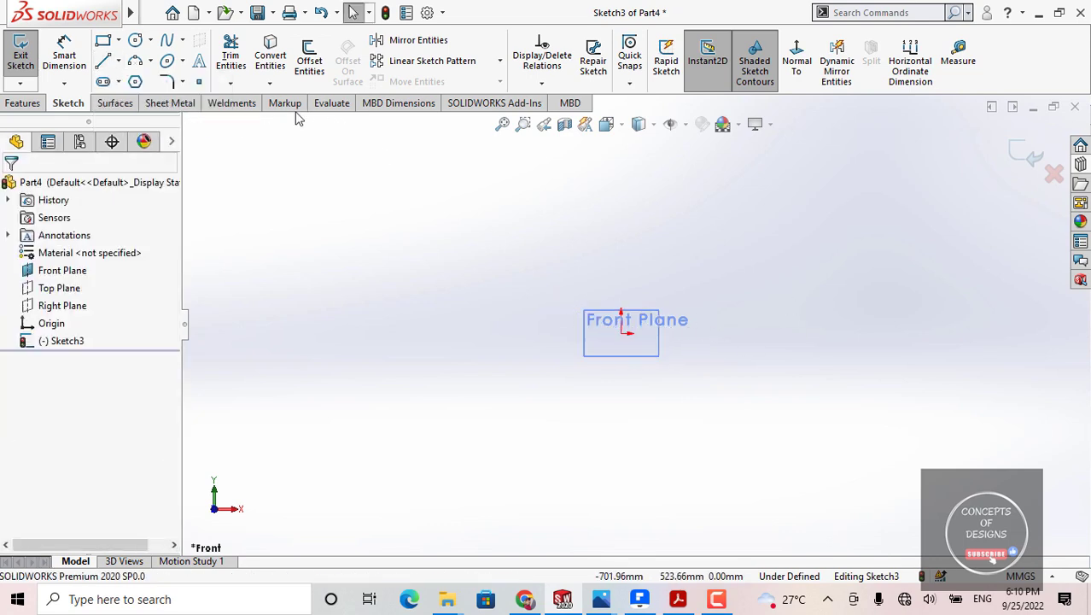
Sketch a vertical centerline upward from the origin.
left_click(119, 61)
left_click(155, 97)
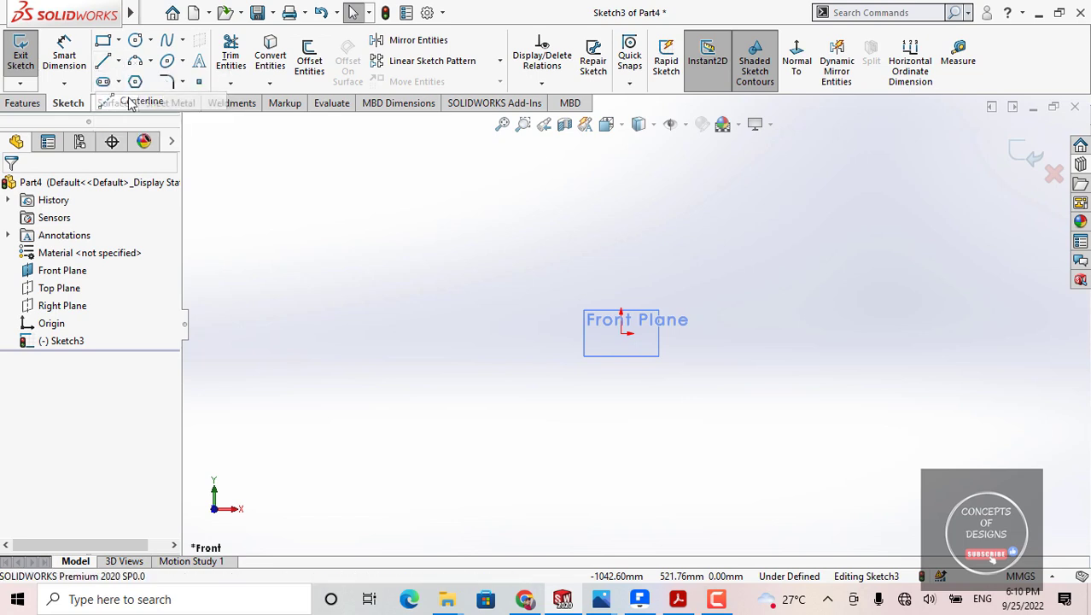
left_click(622, 333)
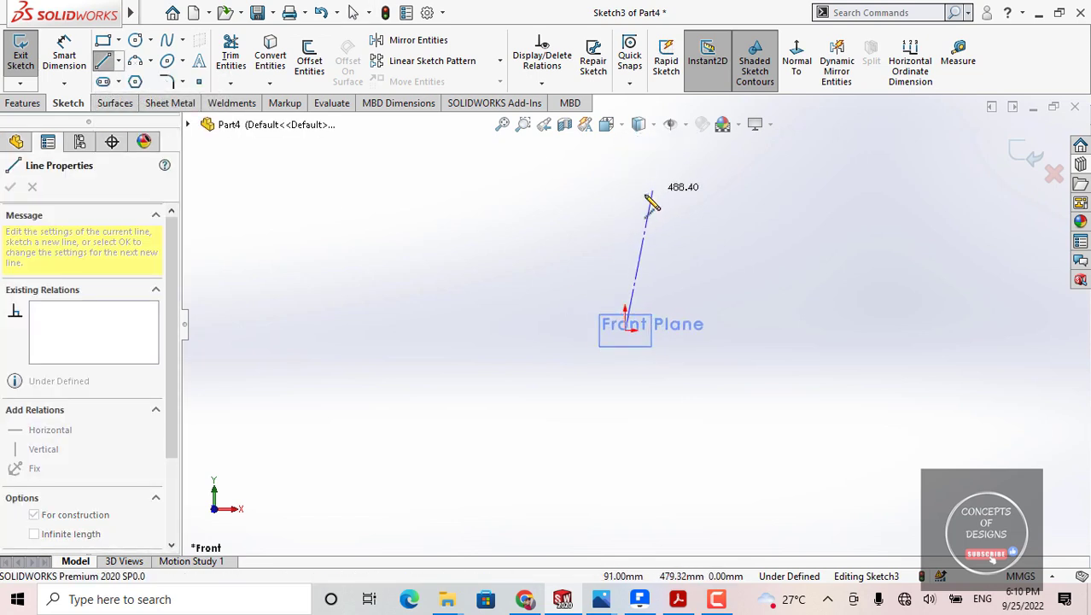
left_click(625, 155)
key("Escape")
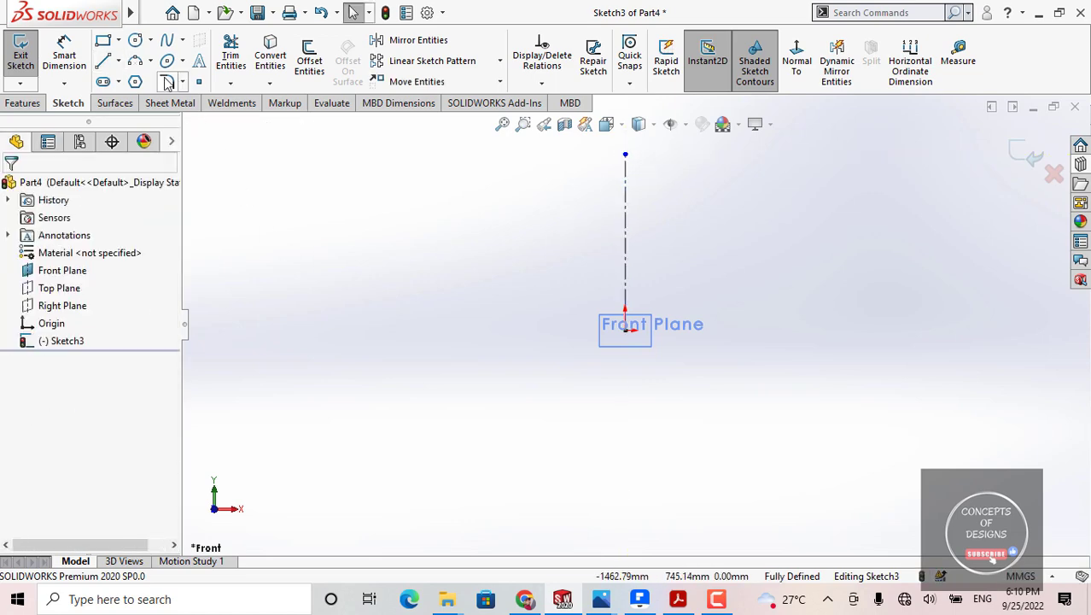
Sketch a horizontal centerline about 1040 mm long from the origin, extending to the right.
left_click(118, 60)
left_click(138, 100)
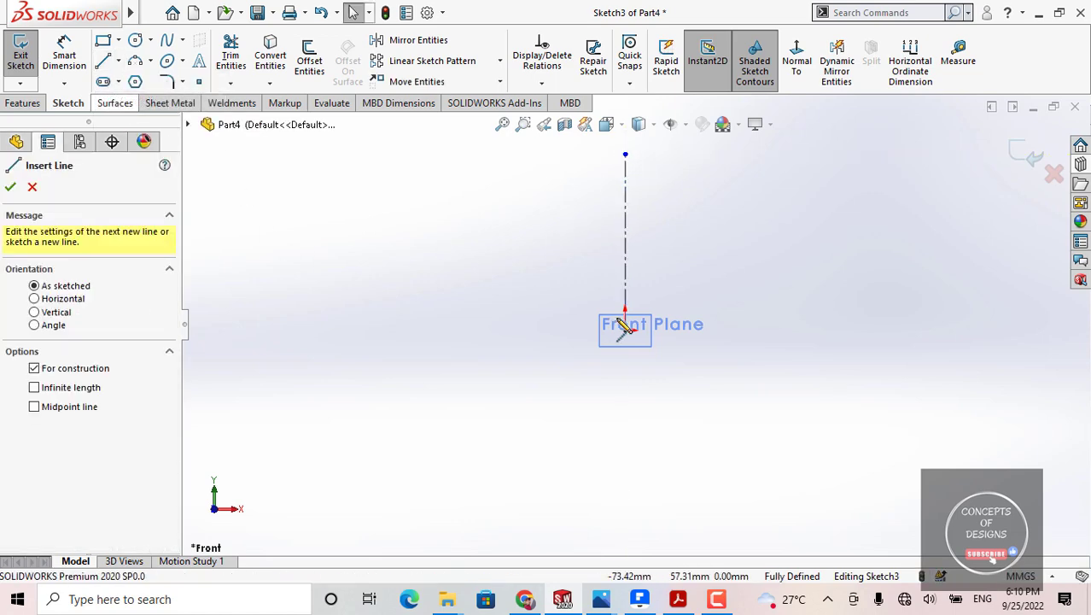
left_click(626, 329)
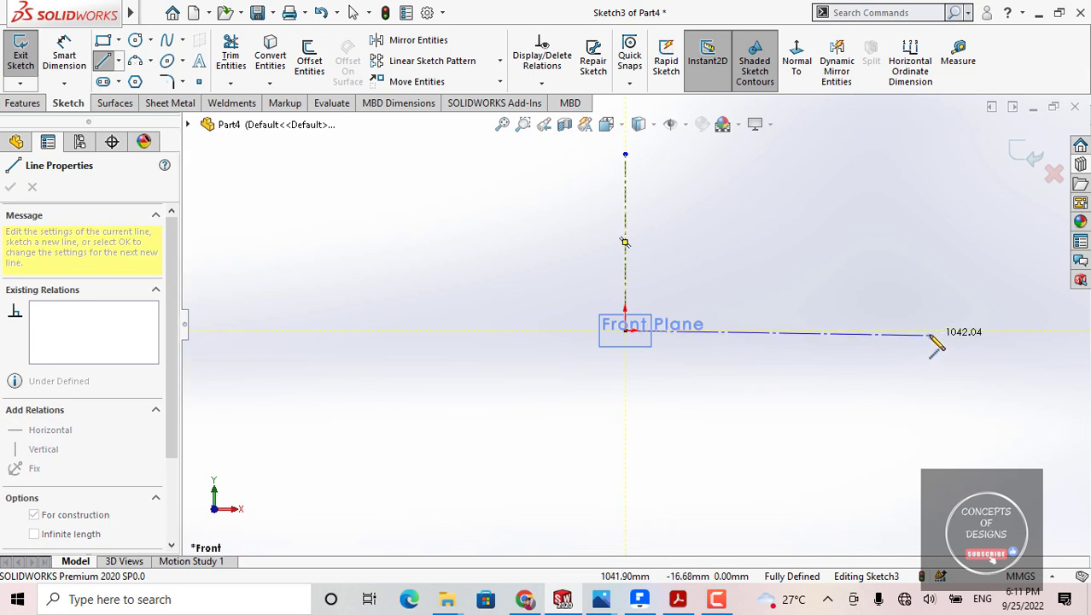
left_click(933, 331)
key("Escape")
scroll(851, 331, "up", 3)
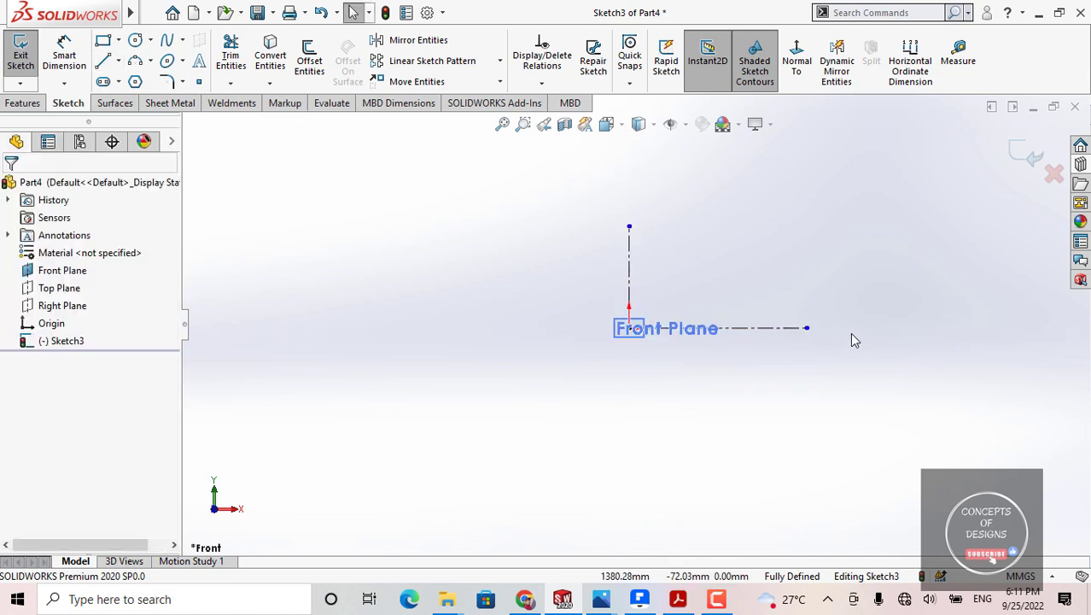
Sketch a large circle to the left of the two centerlines, and delete it again.
scroll(746, 275, "down", 2)
scroll(735, 268, "up", 3)
left_click_drag(431, 181, 498, 210)
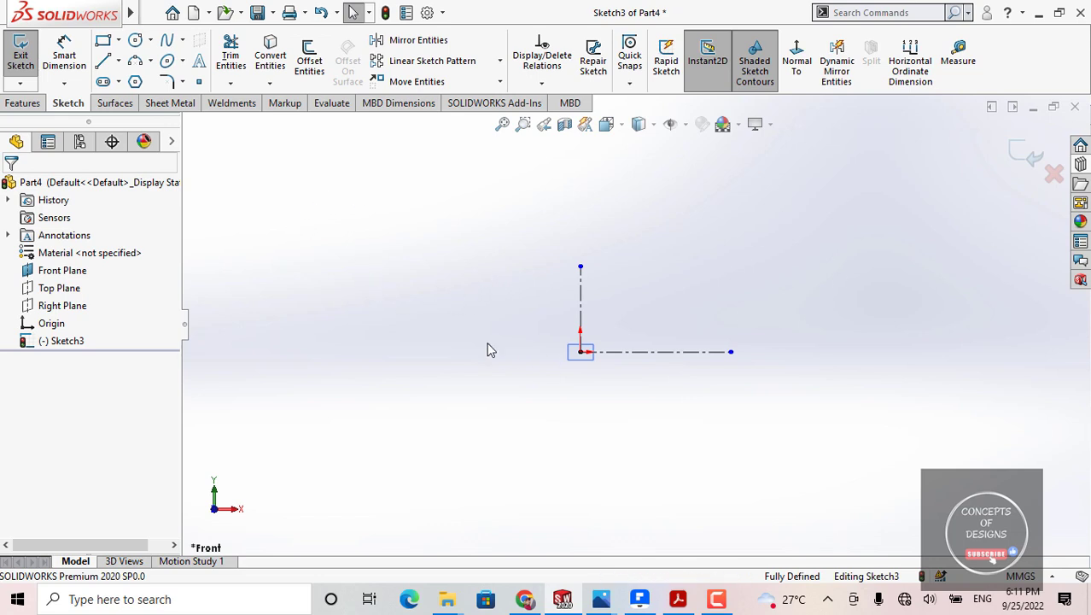
left_click(136, 40)
left_click(390, 286)
left_click(467, 216)
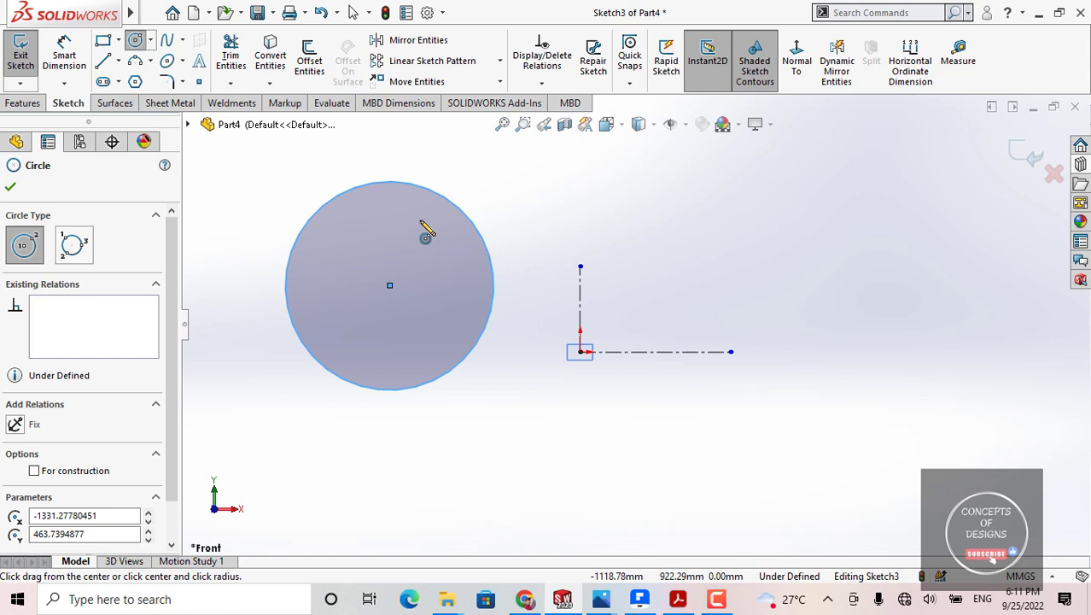
key("Escape")
scroll(489, 270, "up", 2)
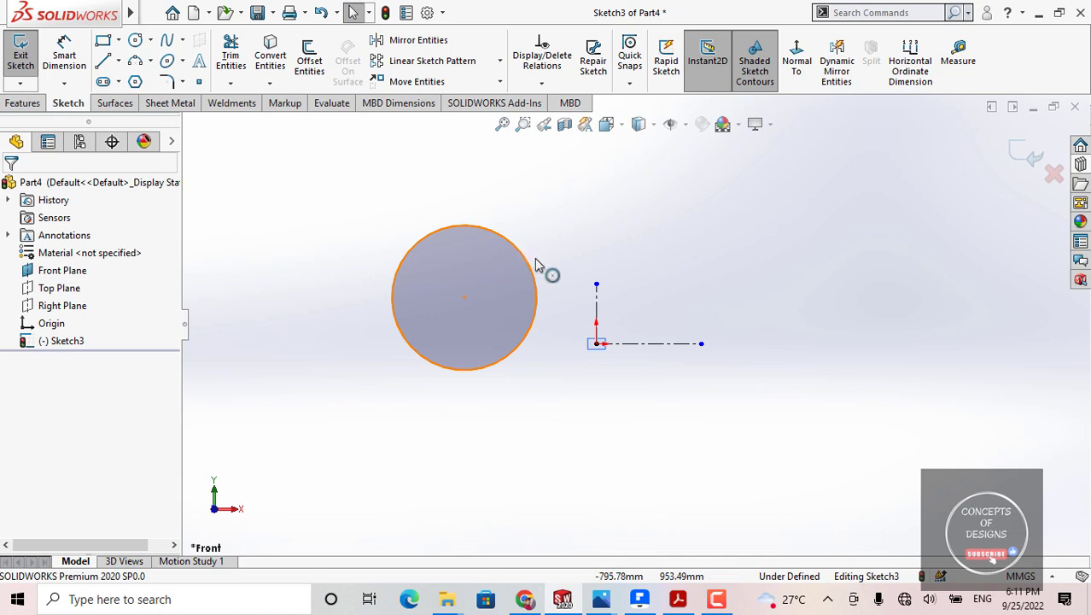
left_click_drag(585, 236, 354, 261)
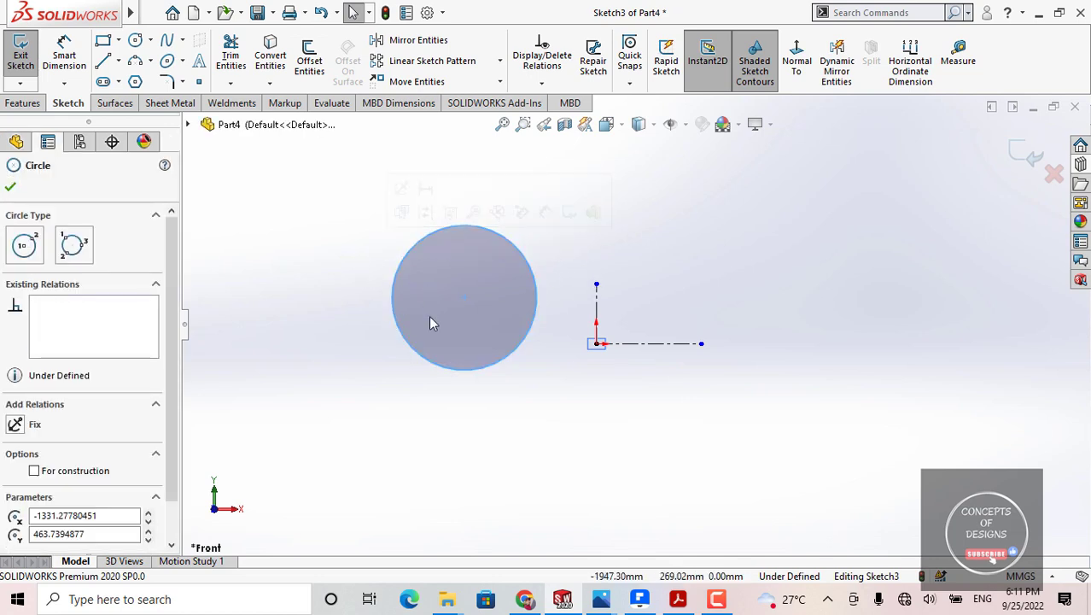
key("Delete")
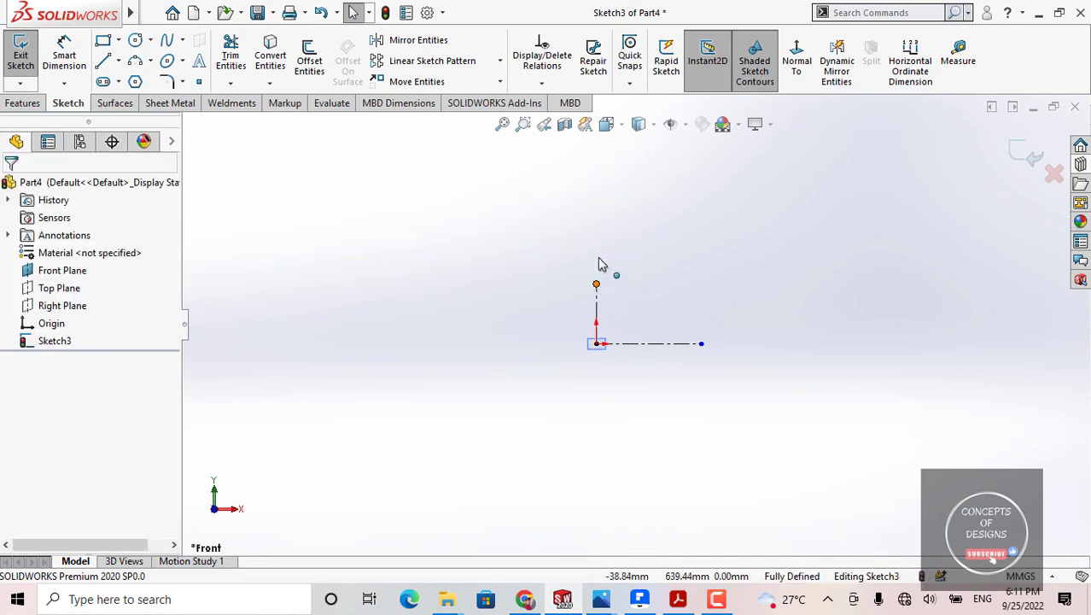
Stretch the vertical centerline upward by its free endpoint until it is longer than the horizontal one, and clear the selection.
left_click_drag(599, 260, 596, 198)
left_click(492, 296)
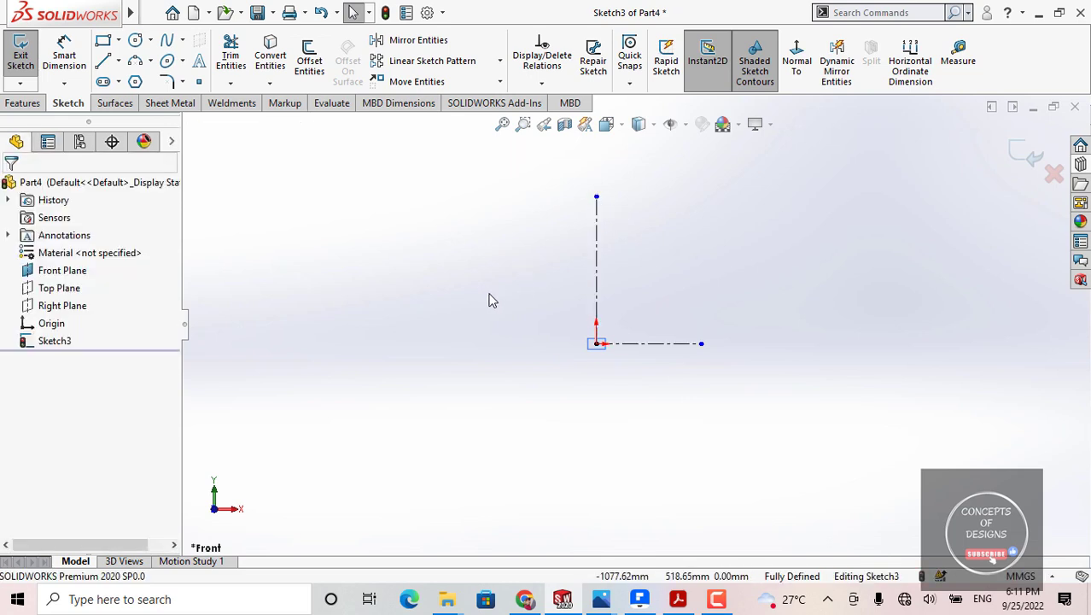
Sketch a circle to the upper right of the centerlines, centred about 2232 mm right of and 1404 mm above the origin.
middle_click_drag(493, 299, 410, 313, "ctrl")
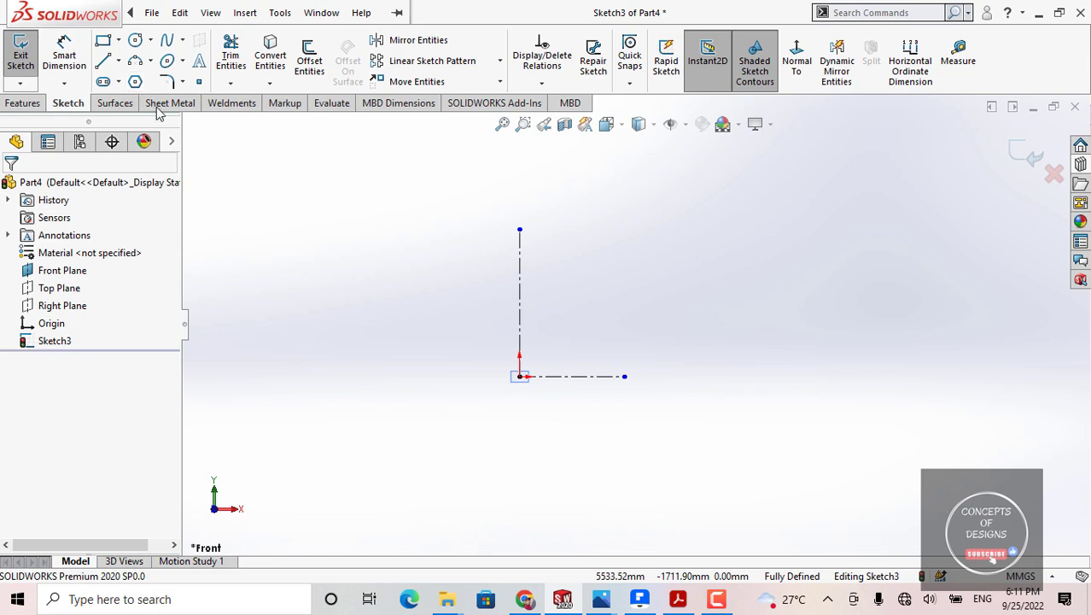
left_click(135, 40)
left_click(741, 236)
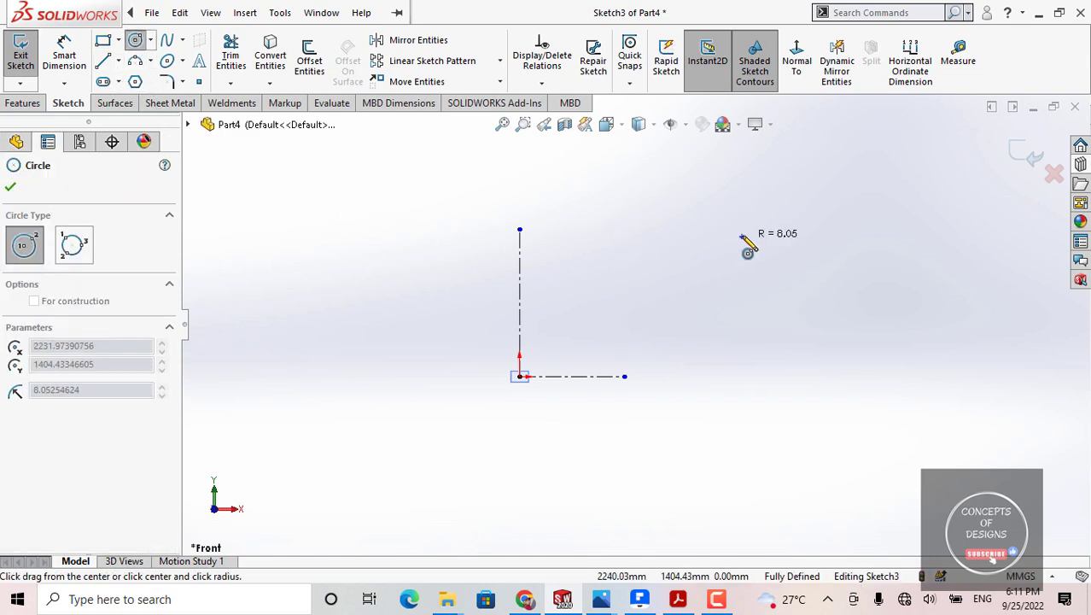
left_click(799, 203)
key("Escape")
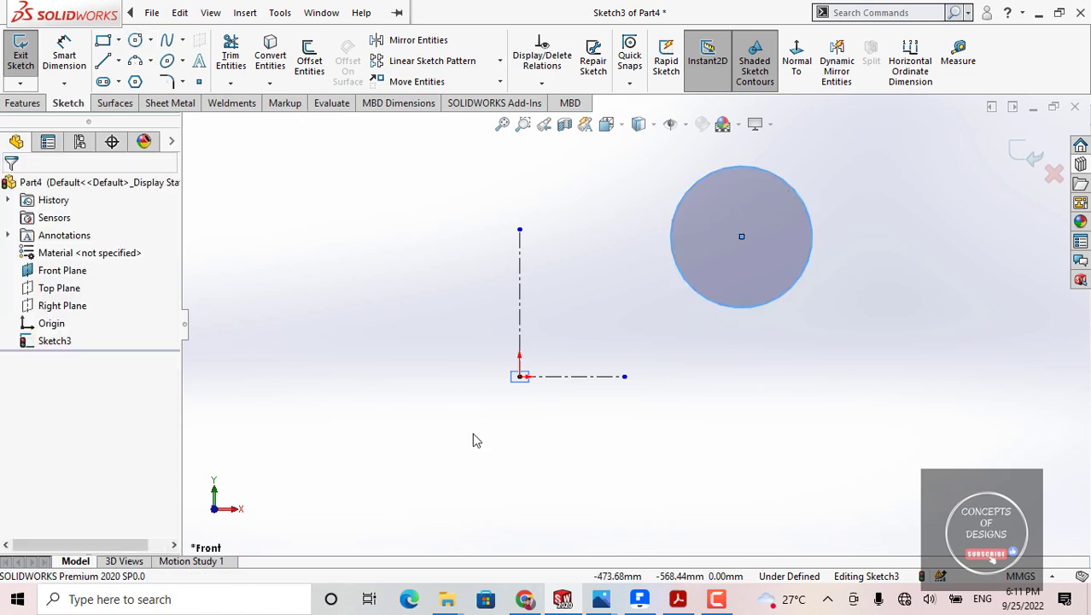
Sketch a larger circle to the lower left of the origin, centred about 3242 mm left of and 1373 mm below it.
key("f")
left_click(134, 40)
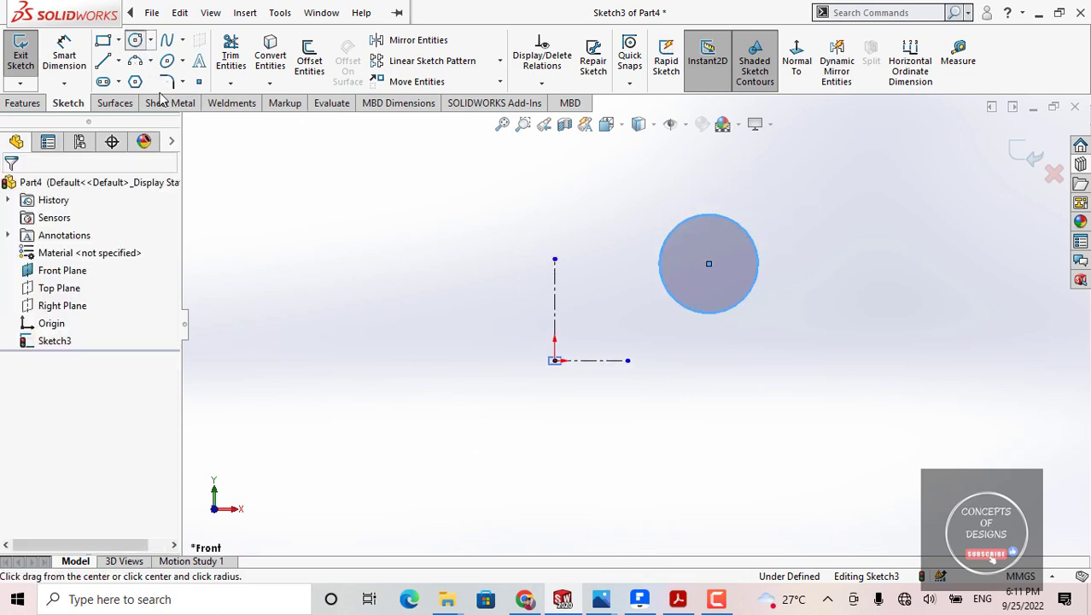
left_click(331, 455)
left_click(356, 360)
key("Escape")
Merge the smaller circle's center point with the upper endpoint of the vertical centerline, and clear the selection.
key("f")
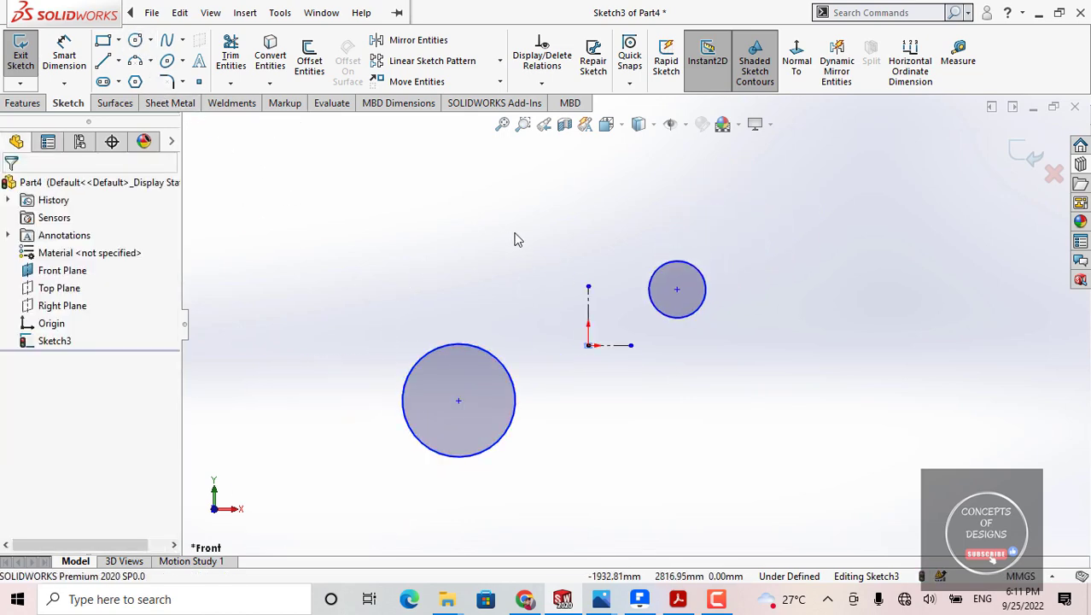
scroll(670, 336, "down", 3)
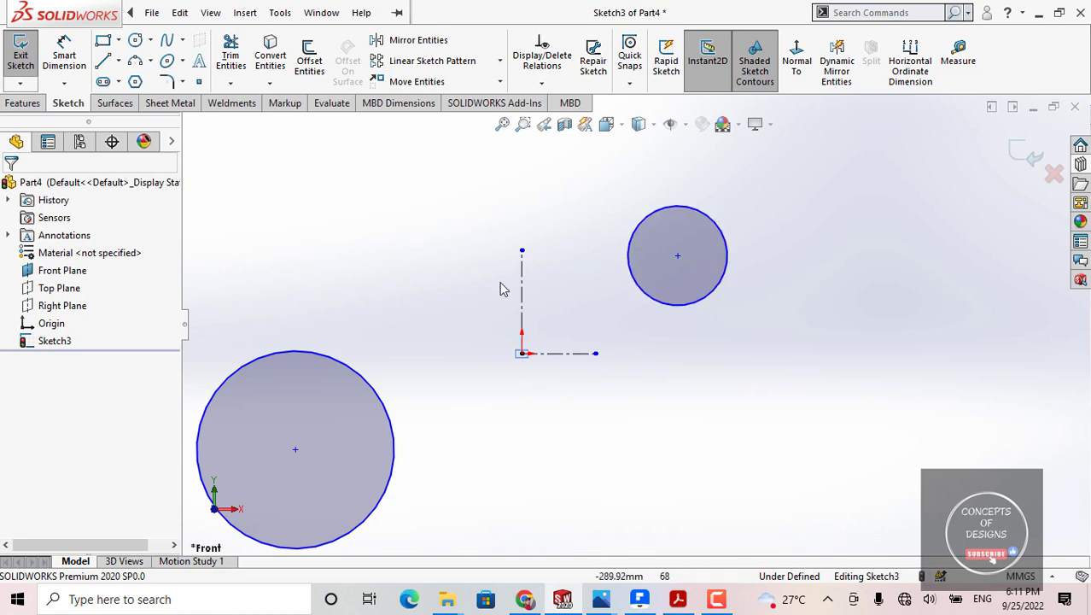
left_click(678, 256)
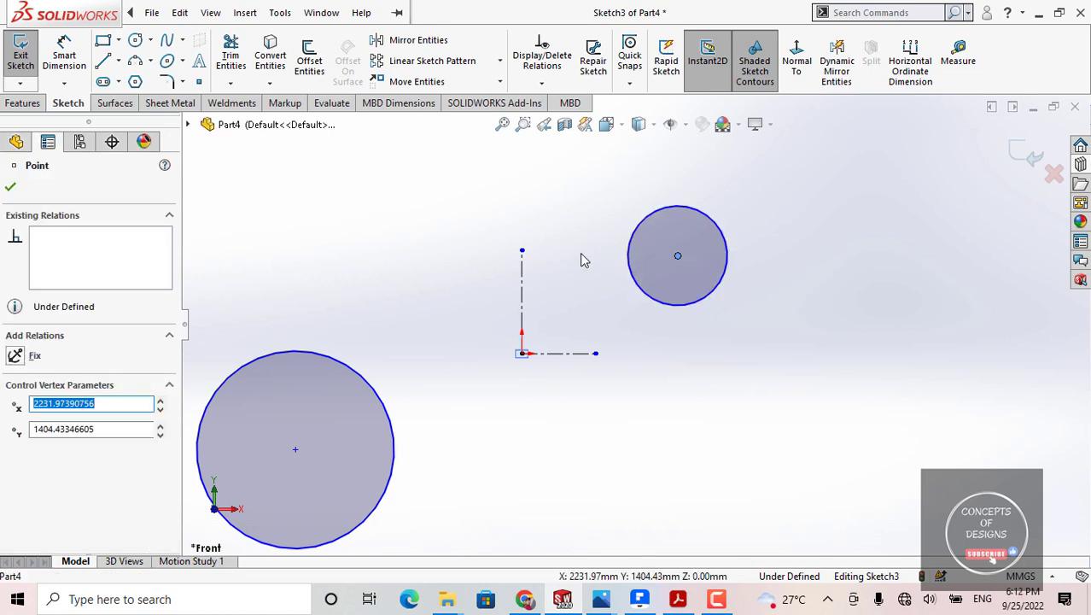
left_click(522, 252, "ctrl")
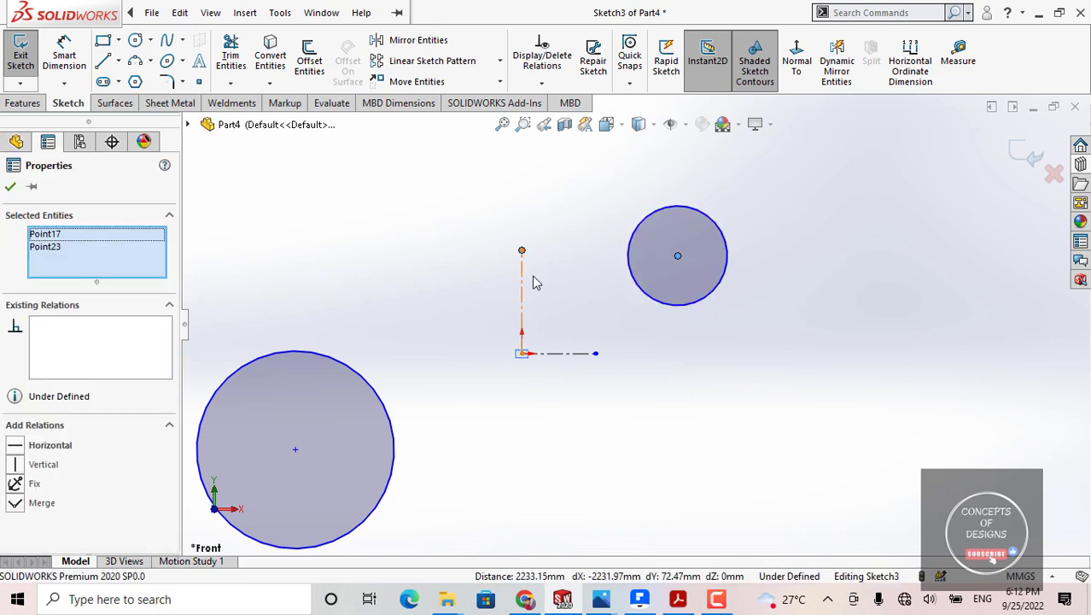
left_click(41, 504)
left_click(356, 252)
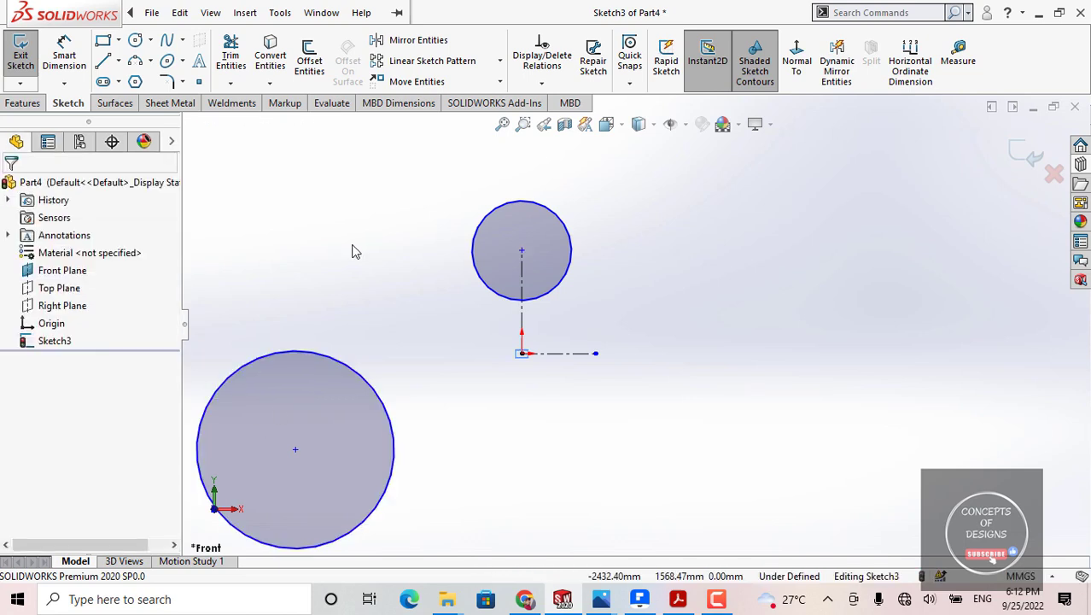
Add a Vertical relation between the larger circle's center point and the smaller circle's center point, and clear the selection.
key("z")
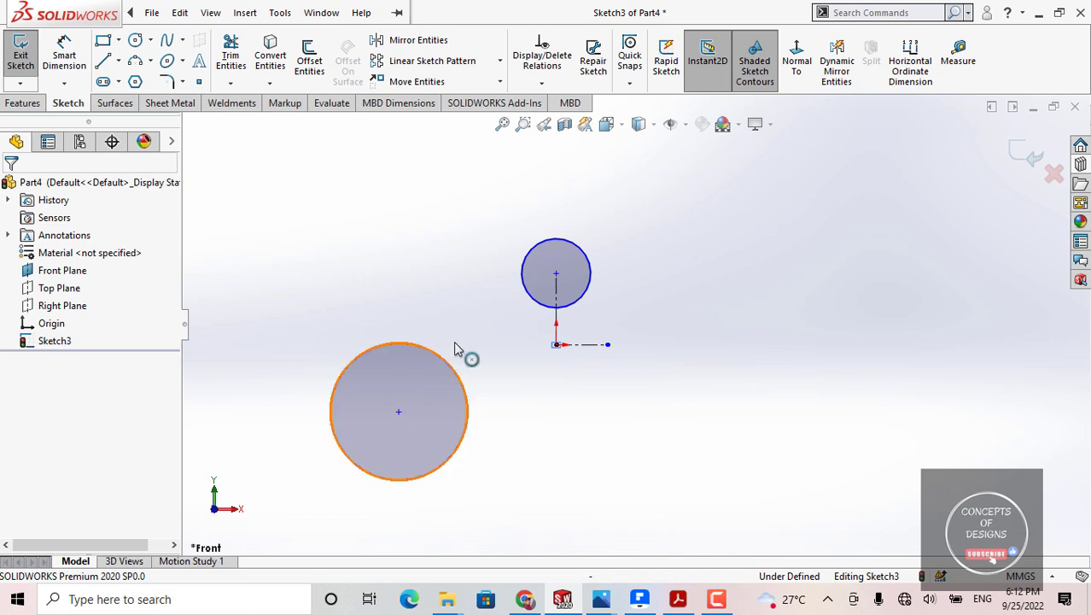
scroll(564, 306, "down", 2)
scroll(555, 363, "up", 2)
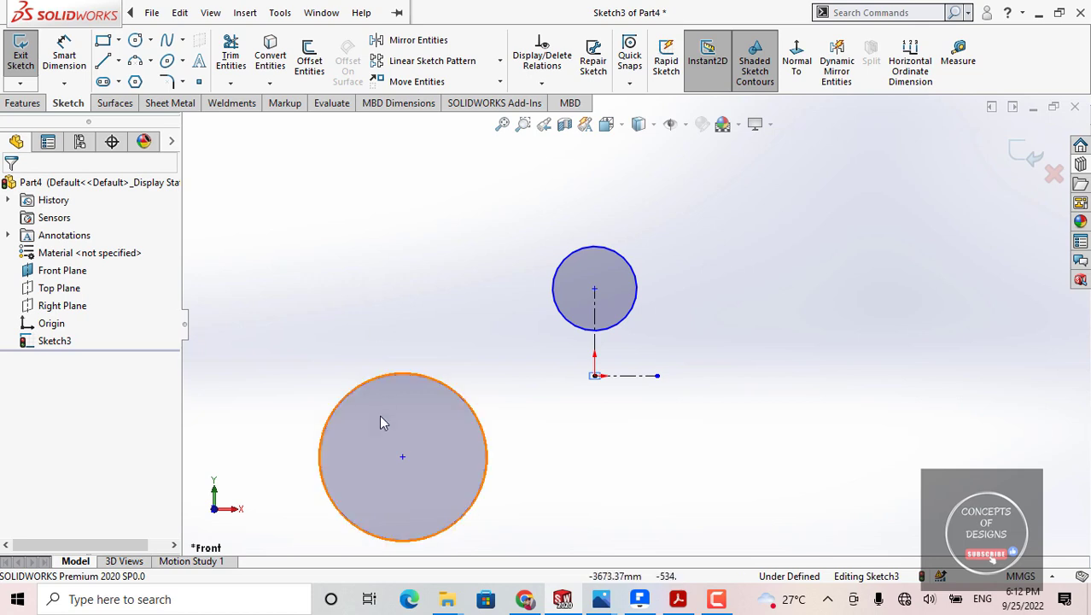
left_click(402, 458)
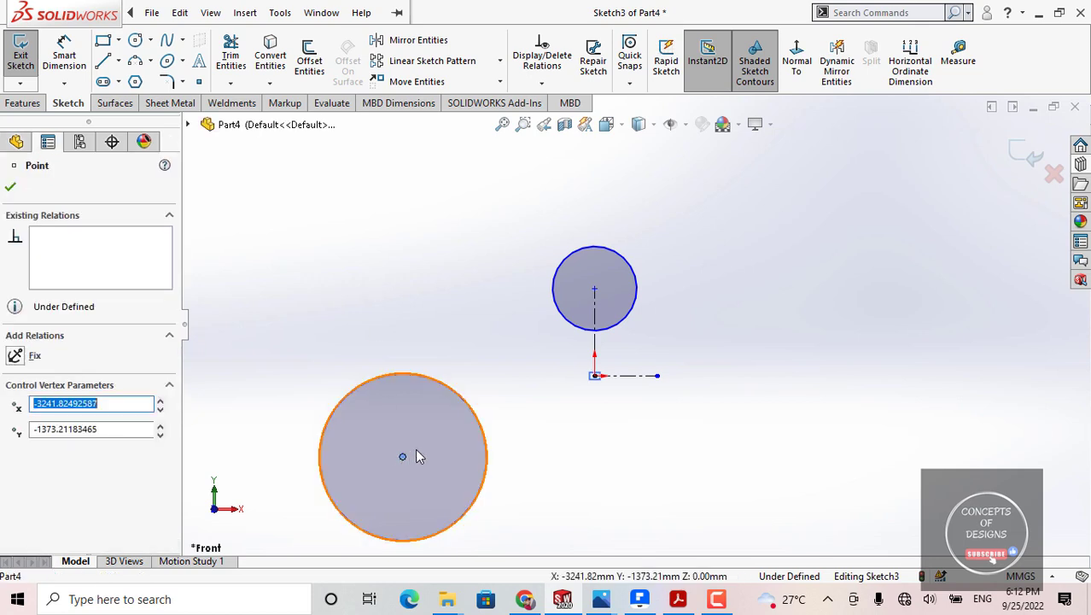
left_click(595, 291, "ctrl")
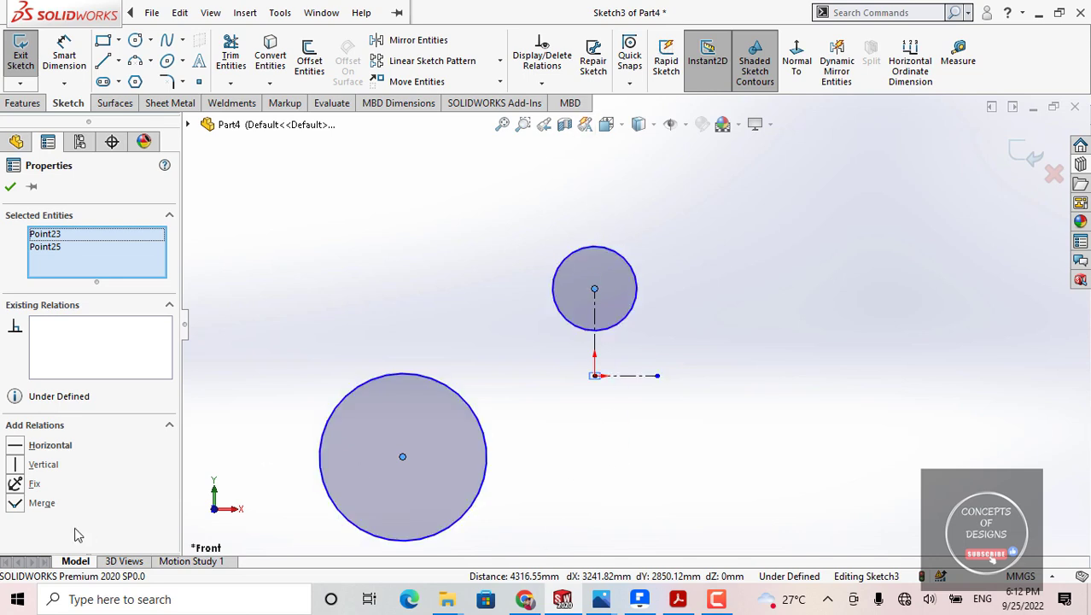
left_click(43, 465)
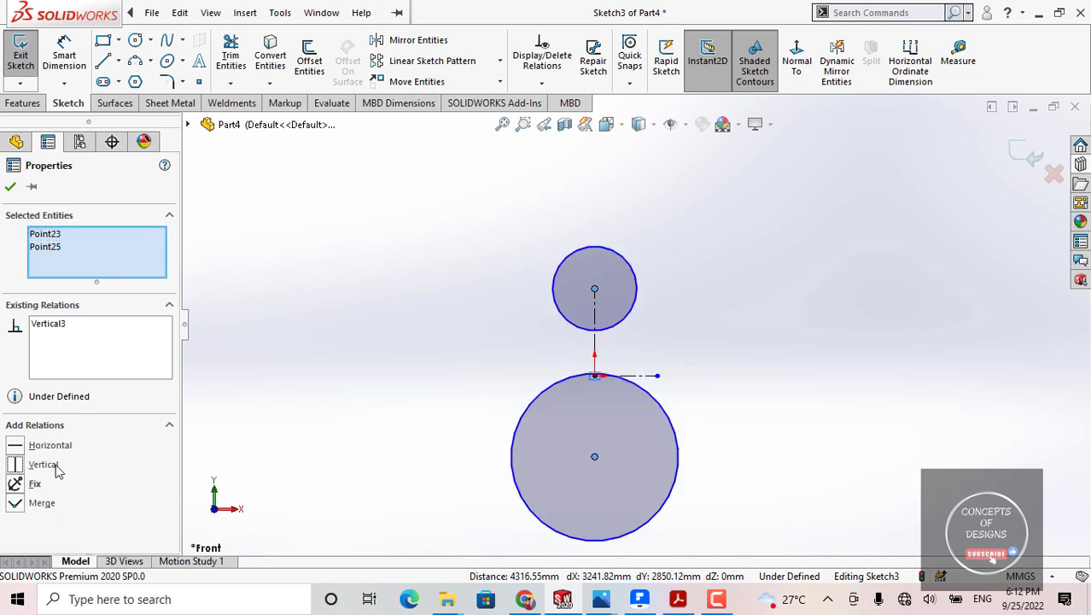
left_click(456, 335)
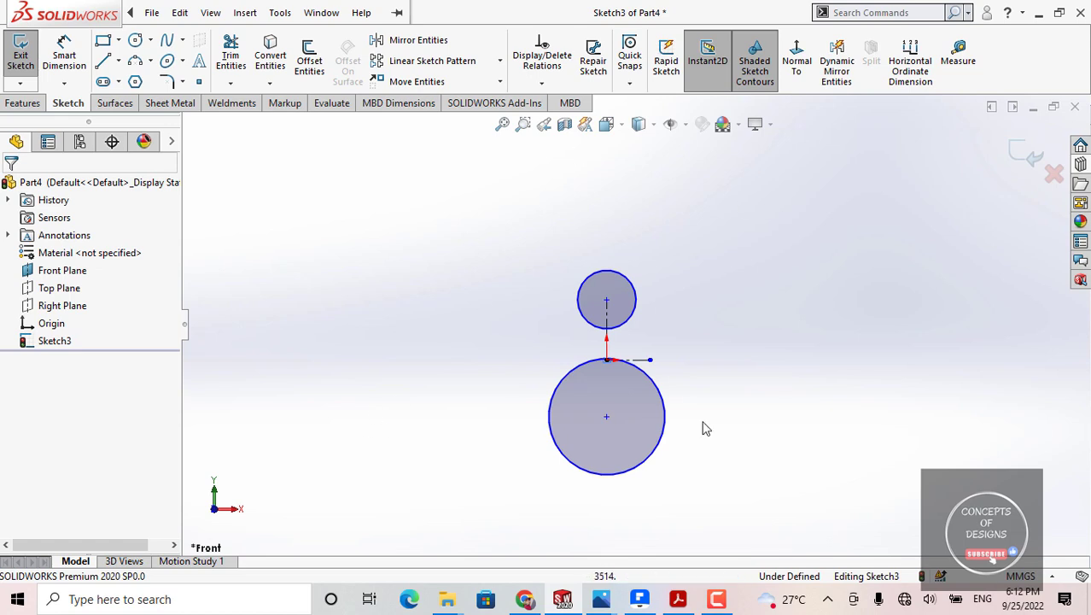
Move the larger circle straight down by its center until it sits clear below the origin, and clear the selection.
scroll(602, 357, "down", 5)
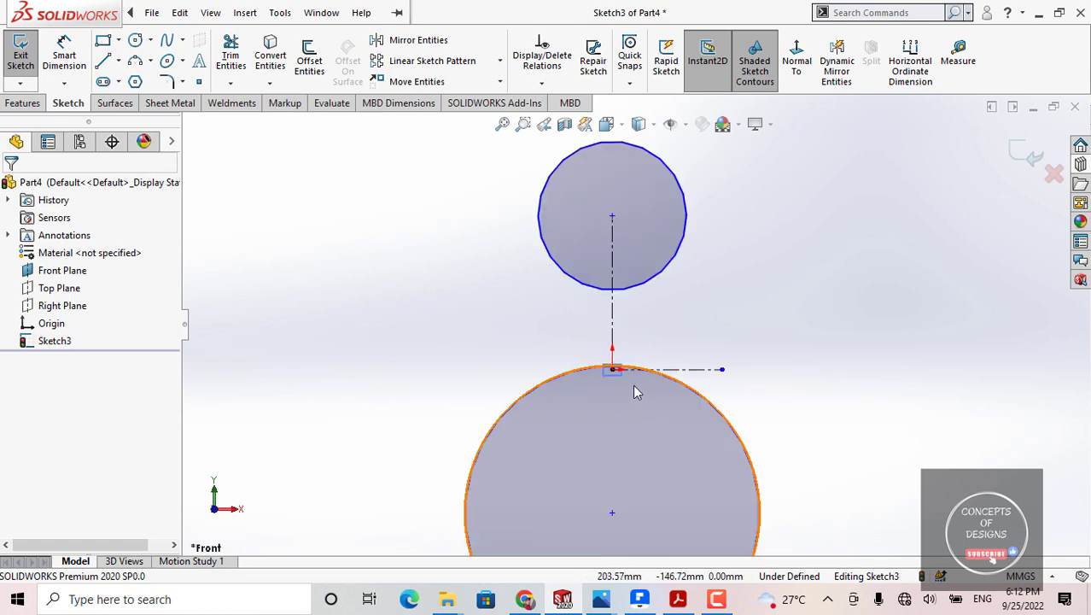
scroll(635, 390, "up", 2)
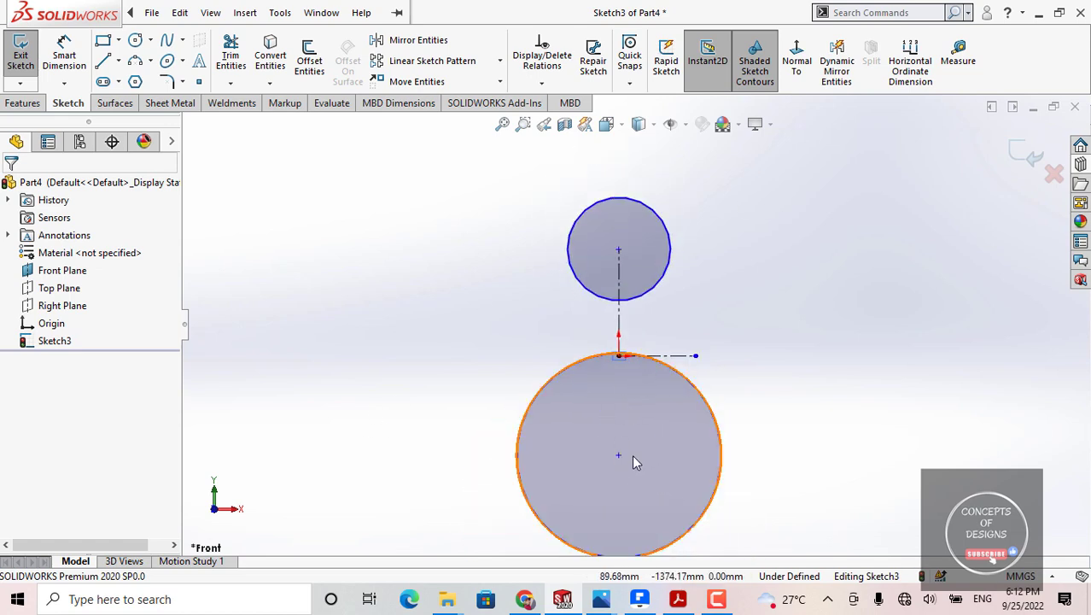
scroll(634, 462, "up", 3)
left_click_drag(624, 403, 696, 453)
left_click(774, 280)
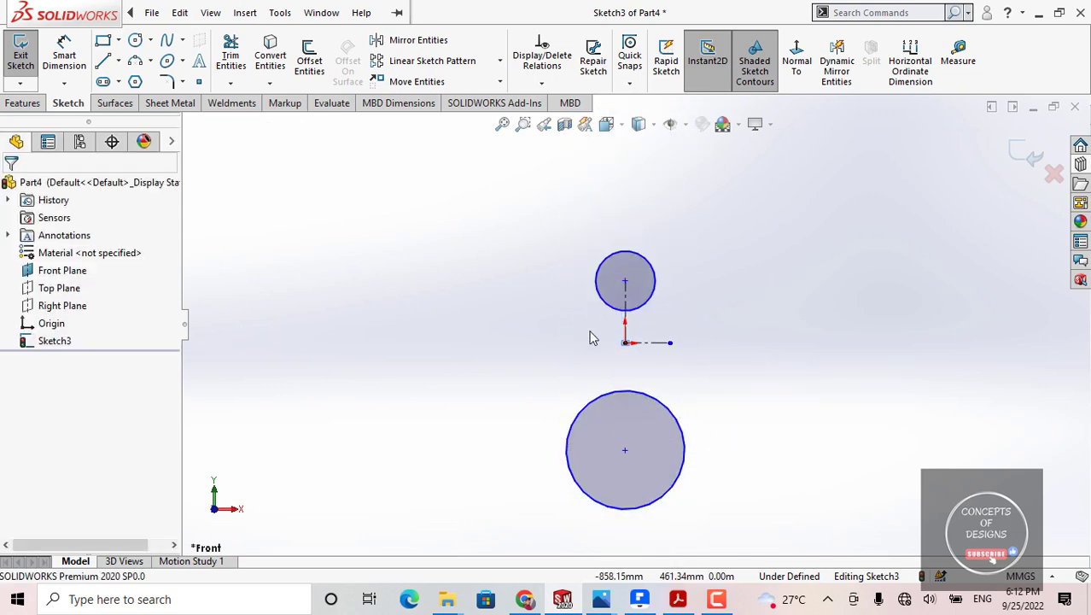
Move the smaller circle's center up to about 2619 mm above the origin and the larger circle's center down to about 3403 mm below it.
mouse_move(625, 280)
left_mouse_down()
mouse_move(623, 354)
mouse_move(519, 373)
mouse_move(650, 224)
mouse_move(661, 272)
mouse_move(674, 280)
mouse_move(683, 354)
mouse_move(672, 233)
left_mouse_up()
key("f")
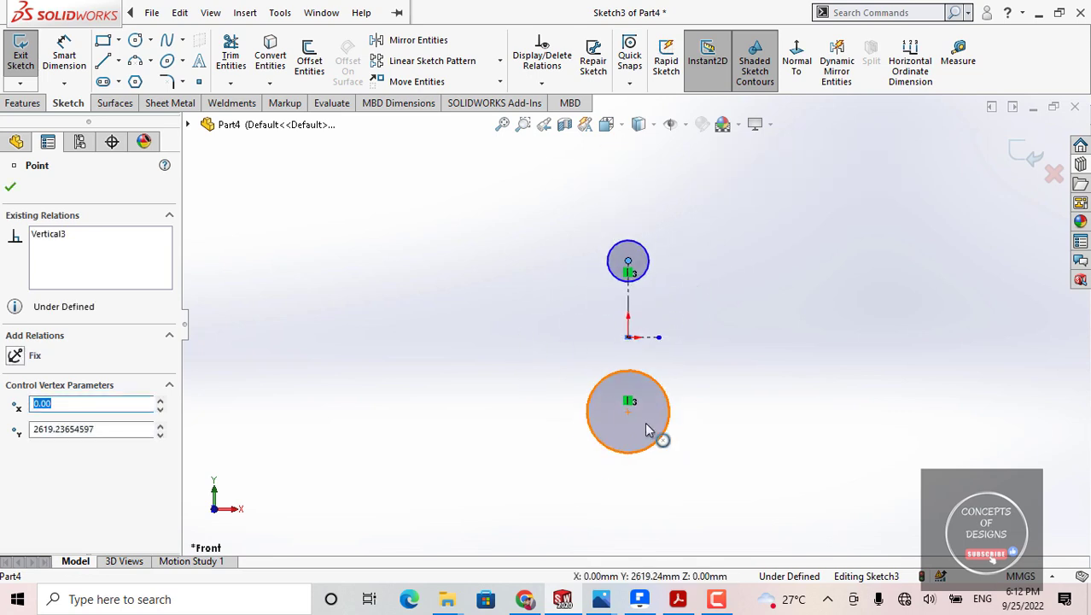
left_click_drag(628, 420, 604, 491)
left_click(607, 360)
key("ctrl+Left")
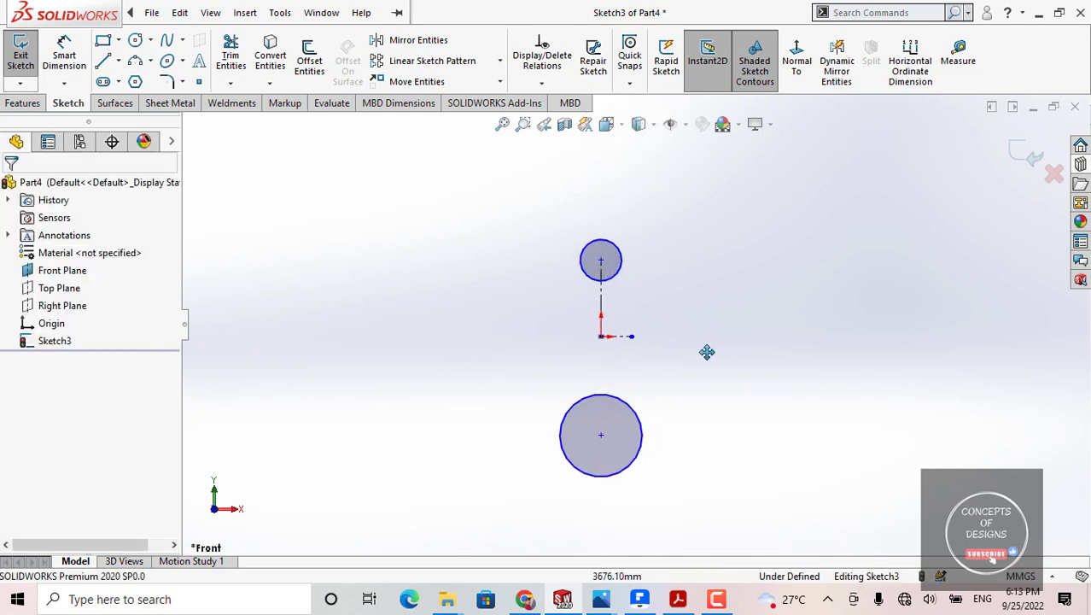
Dimension the vertical distance from the larger circle's center to the horizontal centerline, keeping the proposed value.
left_click(64, 53)
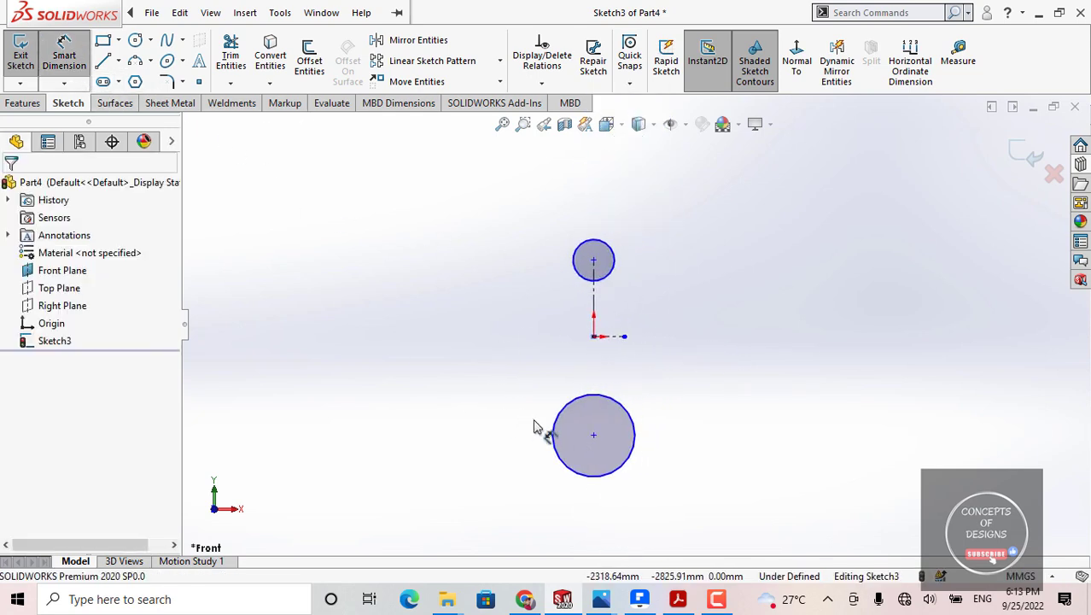
scroll(611, 436, "down", 2)
left_click(588, 433)
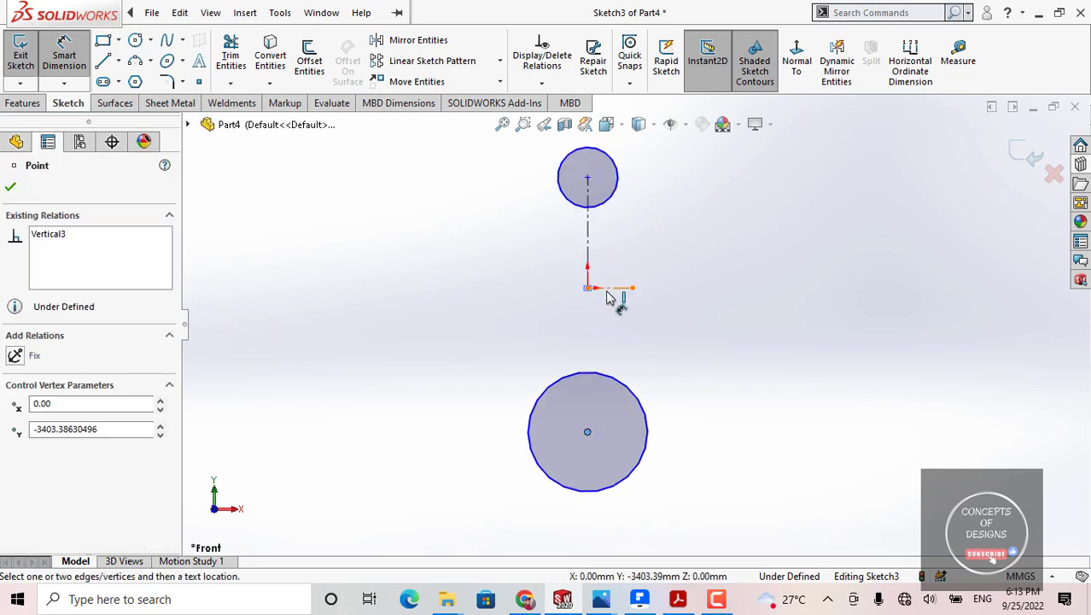
left_click(622, 288)
left_click(786, 419)
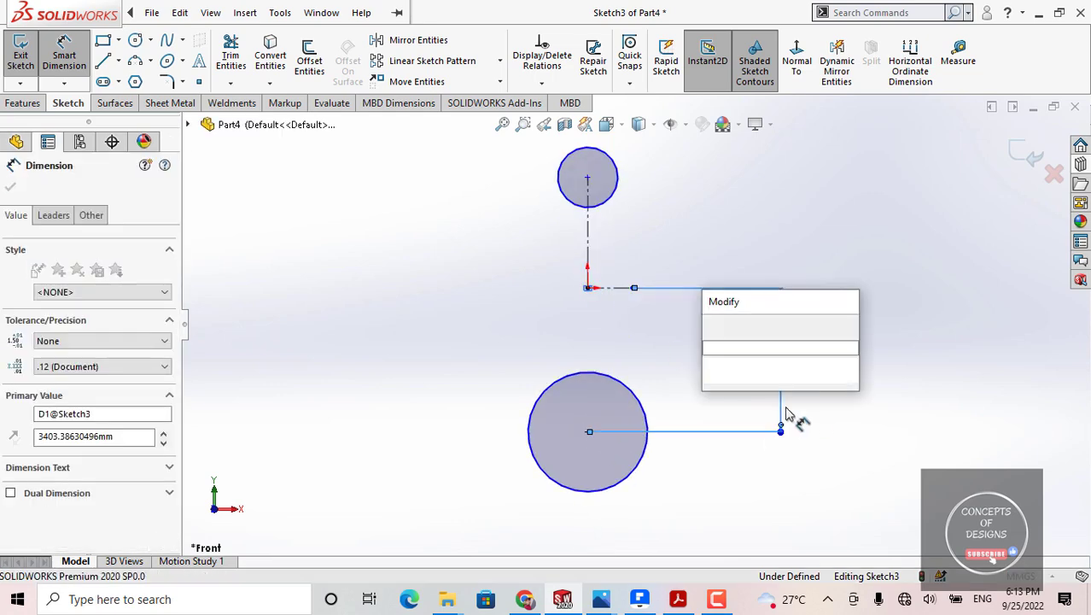
left_click(710, 328)
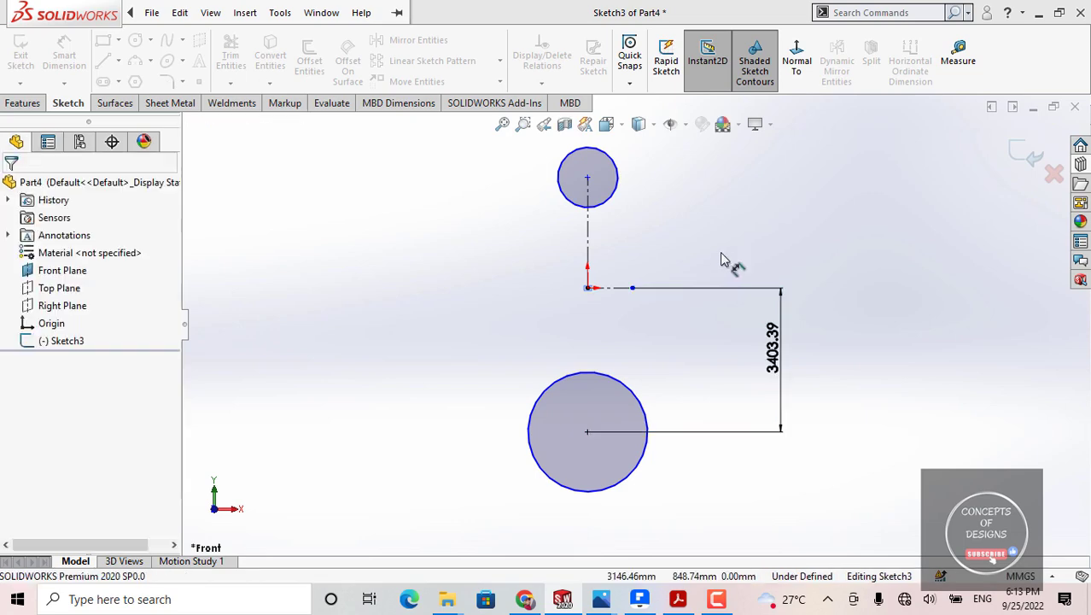
Dimension the vertical centerline's length between the origin and the smaller circle's center, keeping the proposed value.
scroll(724, 256, "up", 2)
scroll(590, 308, "down", 2)
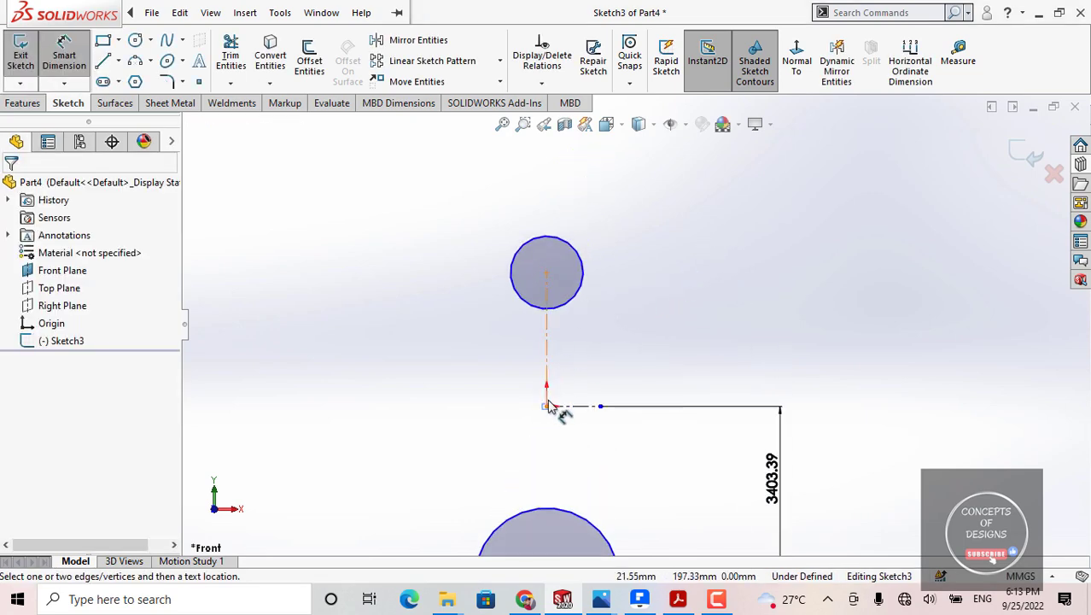
left_click(547, 337)
left_click(685, 342)
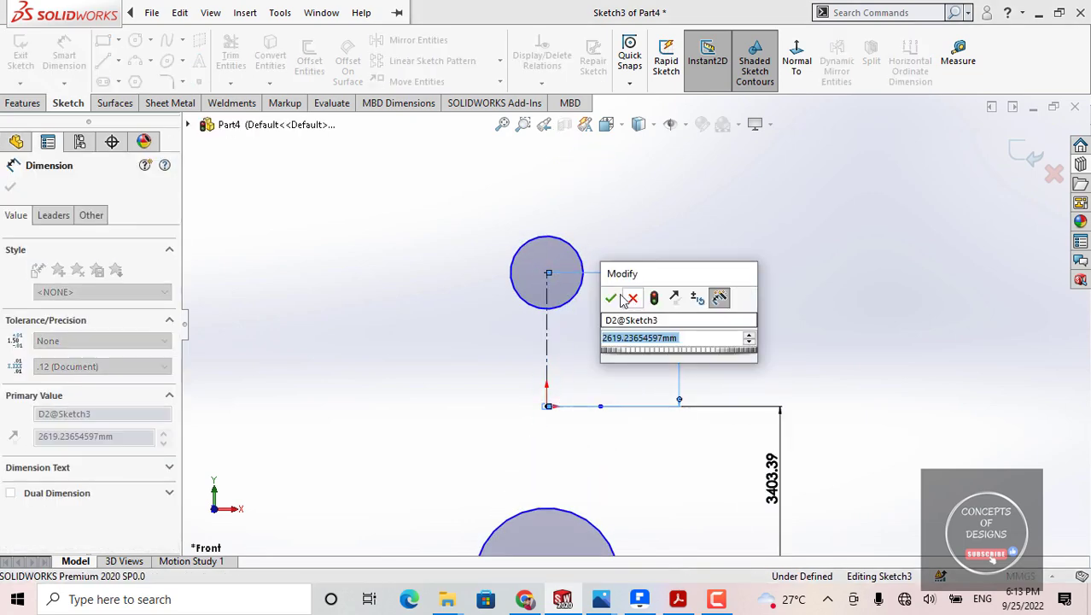
left_click(611, 295)
Dimension the smaller circle's diameter, keeping the proposed value, and leave the dimension tool.
left_click(576, 256)
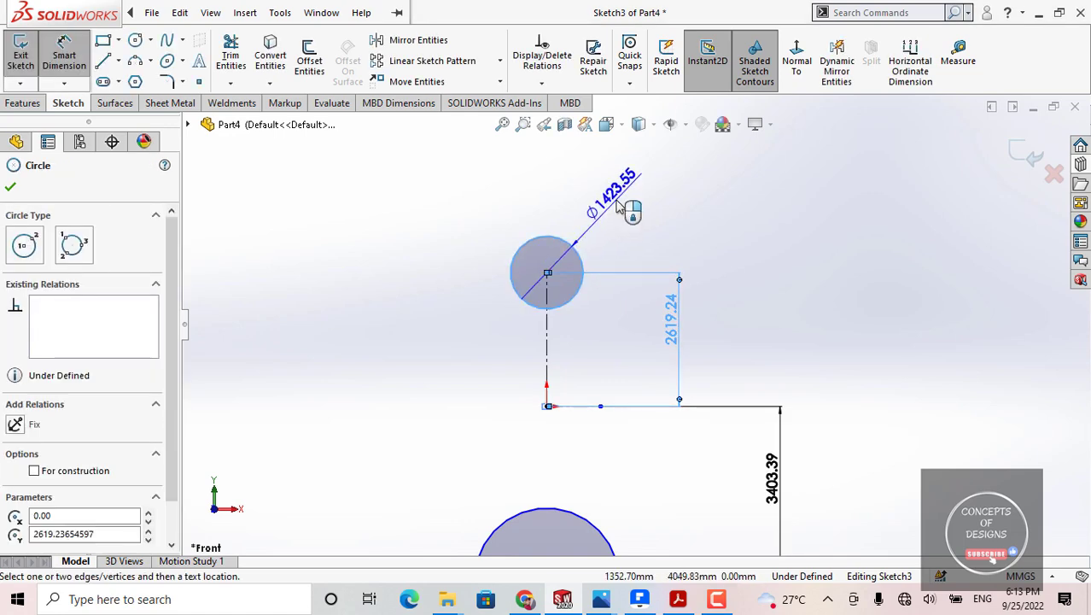
key("Escape")
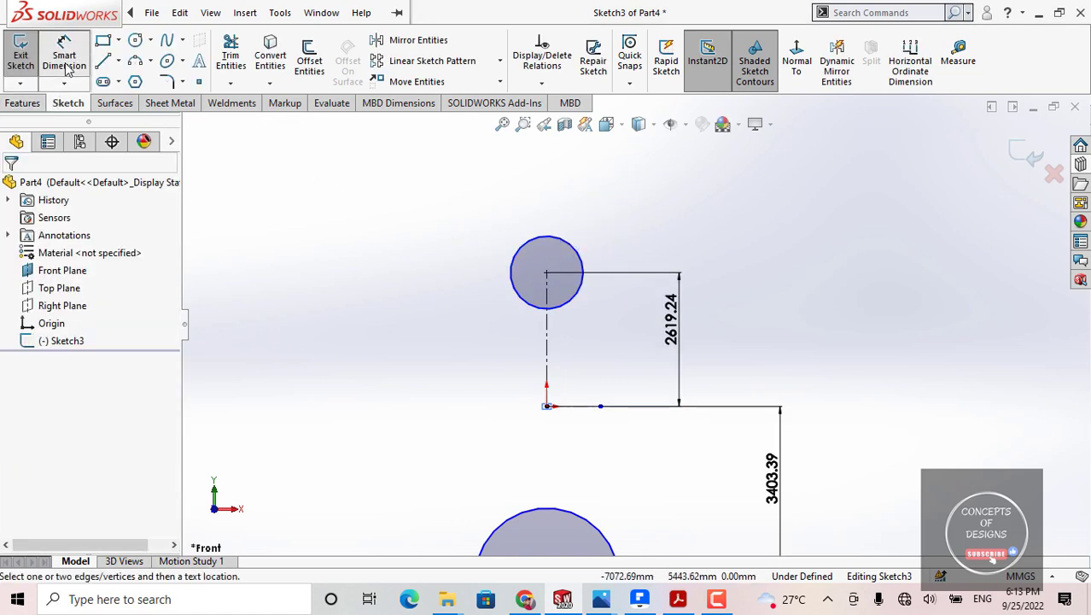
left_click(570, 244)
left_click(531, 193)
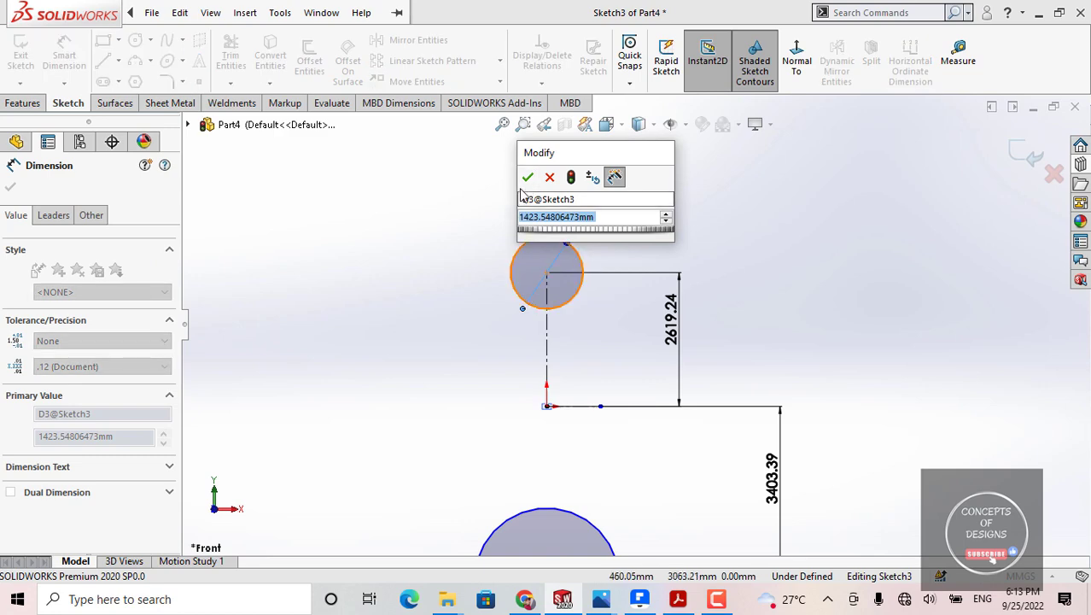
key("Return")
key("Escape")
key("f")
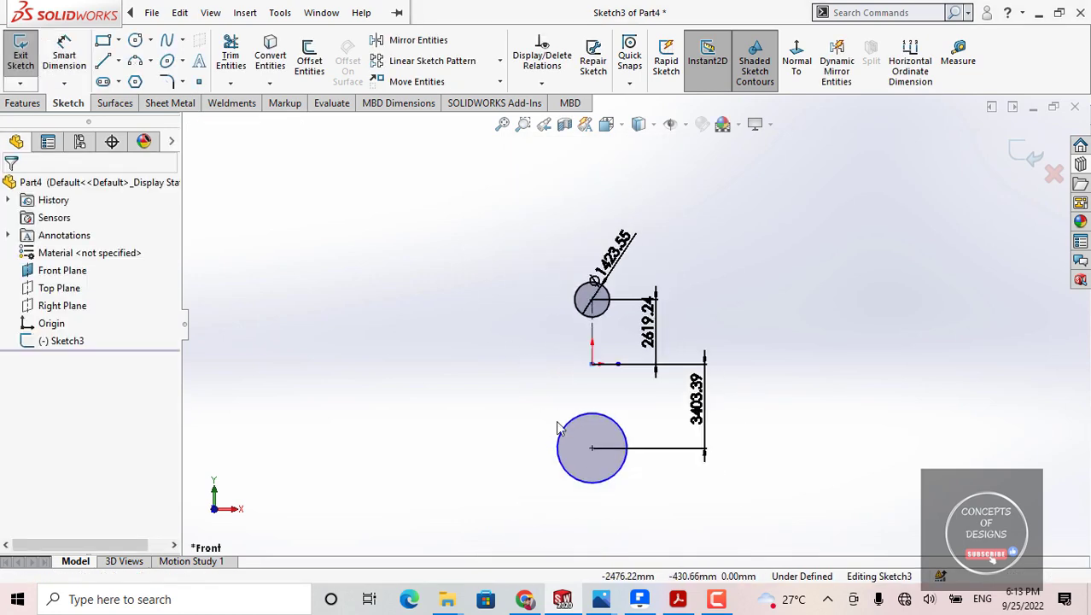
Dimension the larger circle's diameter with the text placed to its left, keeping the proposed value.
left_click(68, 58)
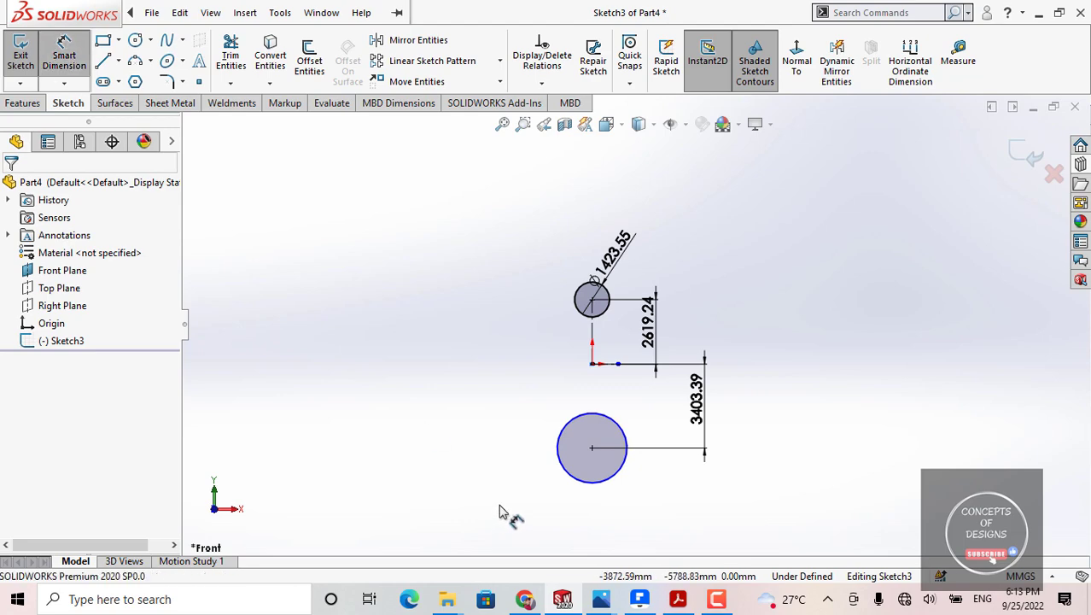
left_click(560, 439)
left_click(398, 474)
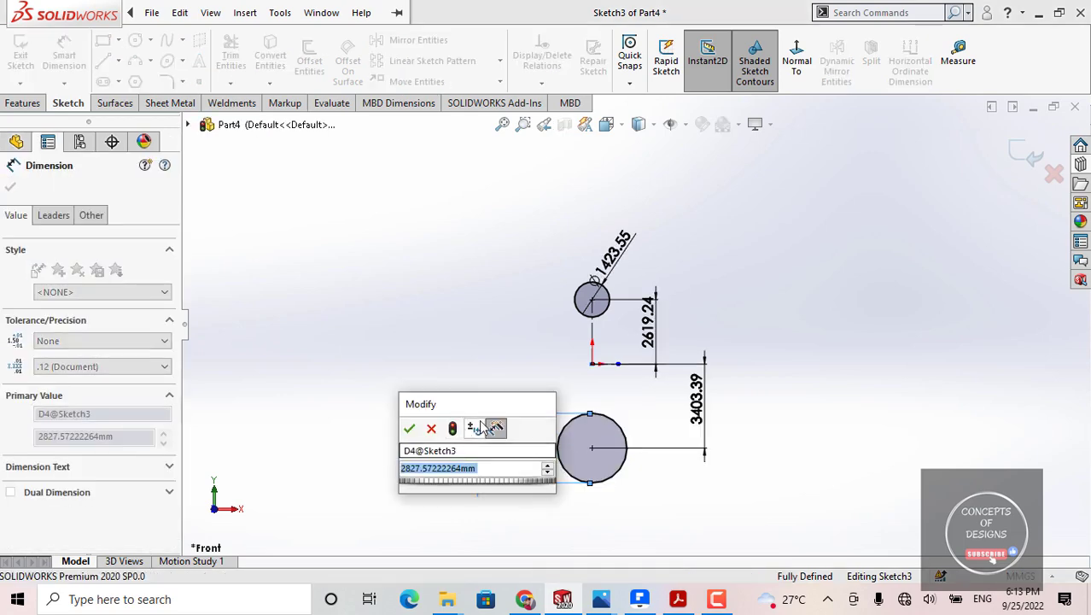
left_click(409, 427)
key("Escape")
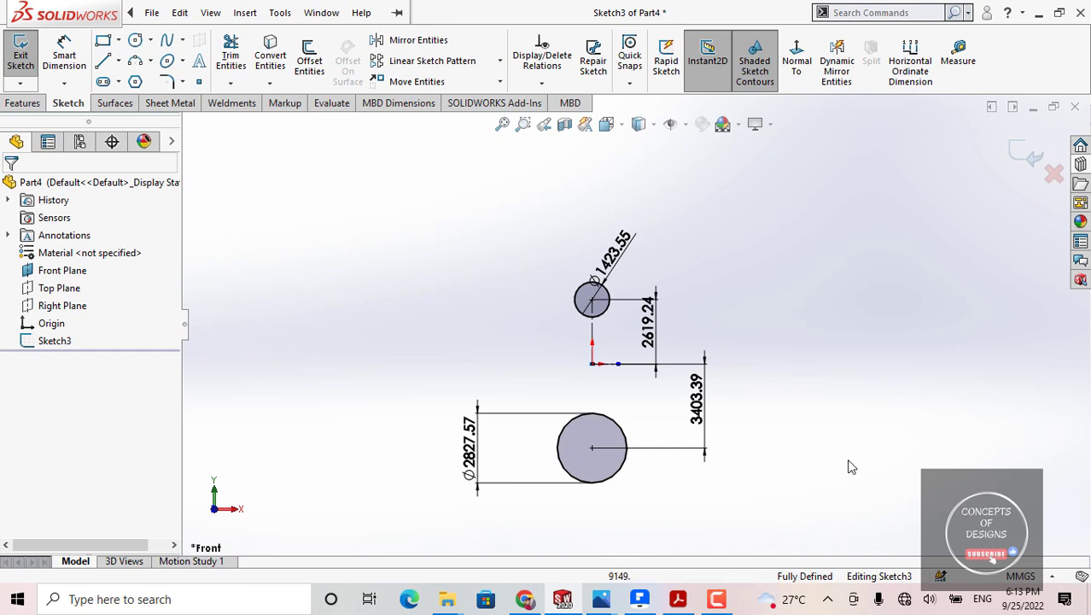
Undo both circle diameter dimensions and the two vertical distance dimensions.
key("ctrl+z")
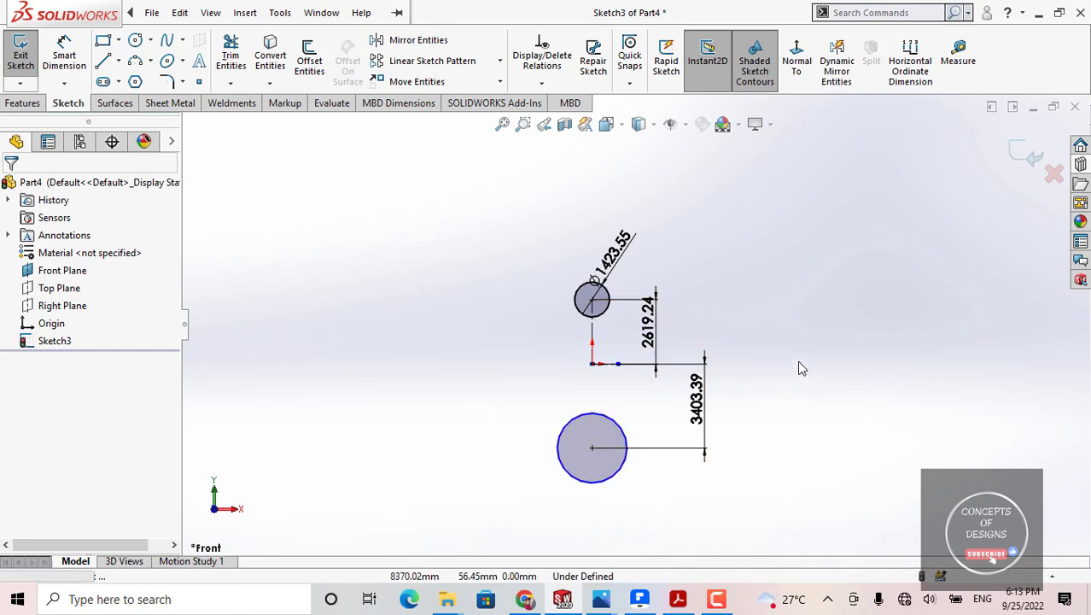
key("ctrl+z")
key("ctrl+z")
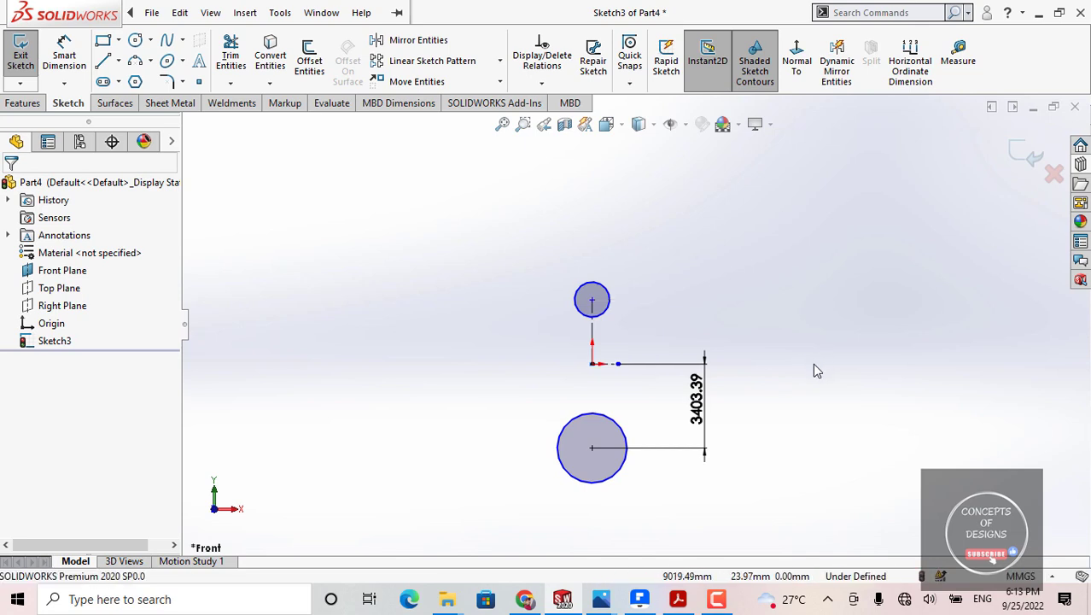
scroll(790, 388, "up", 2)
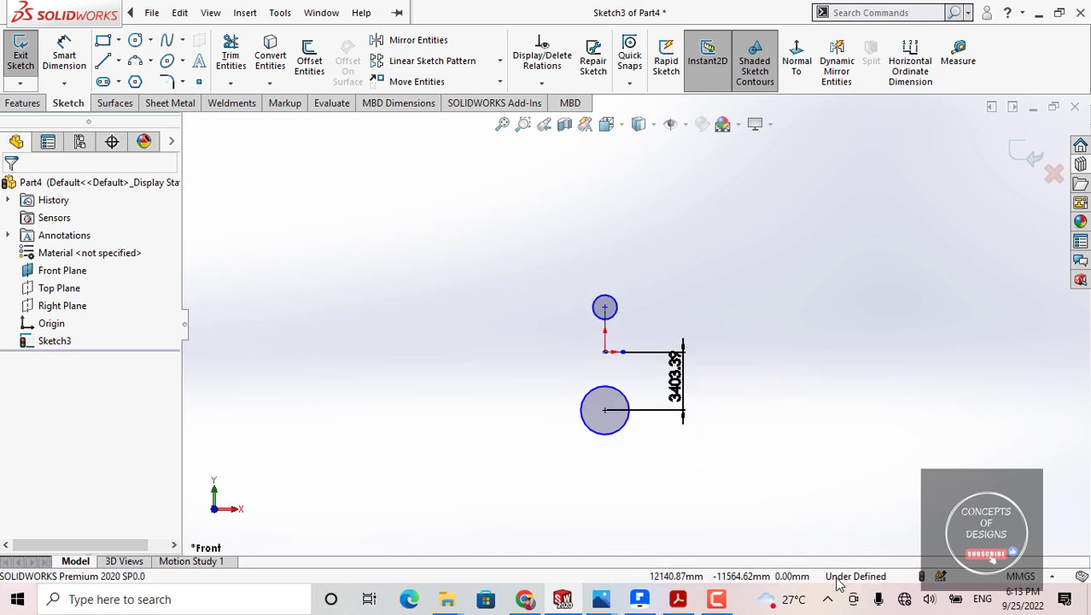
scroll(696, 422, "down", 2)
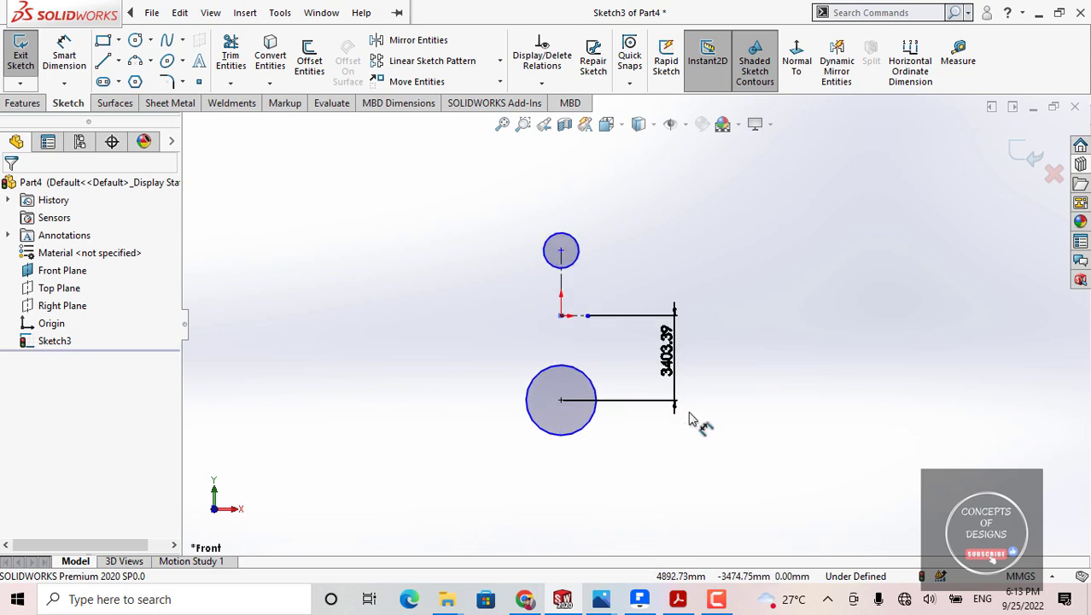
key("ctrl+z")
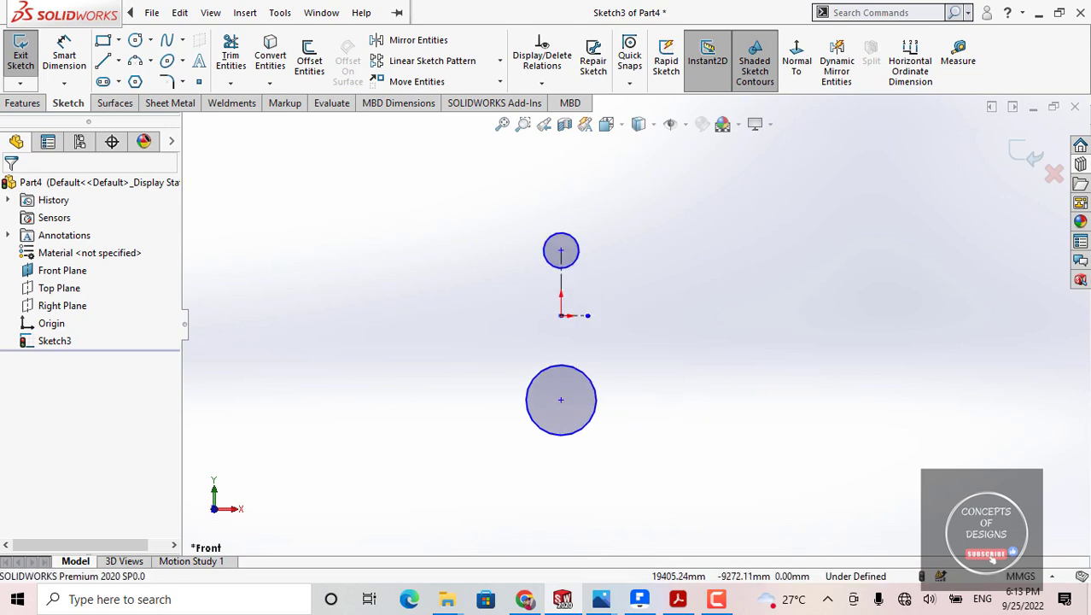
Enlarge the larger circle until its top edge reaches about the origin, and enlarge the smaller circle to roughly twice its size.
left_click_drag(606, 420, 636, 338)
left_click(632, 243)
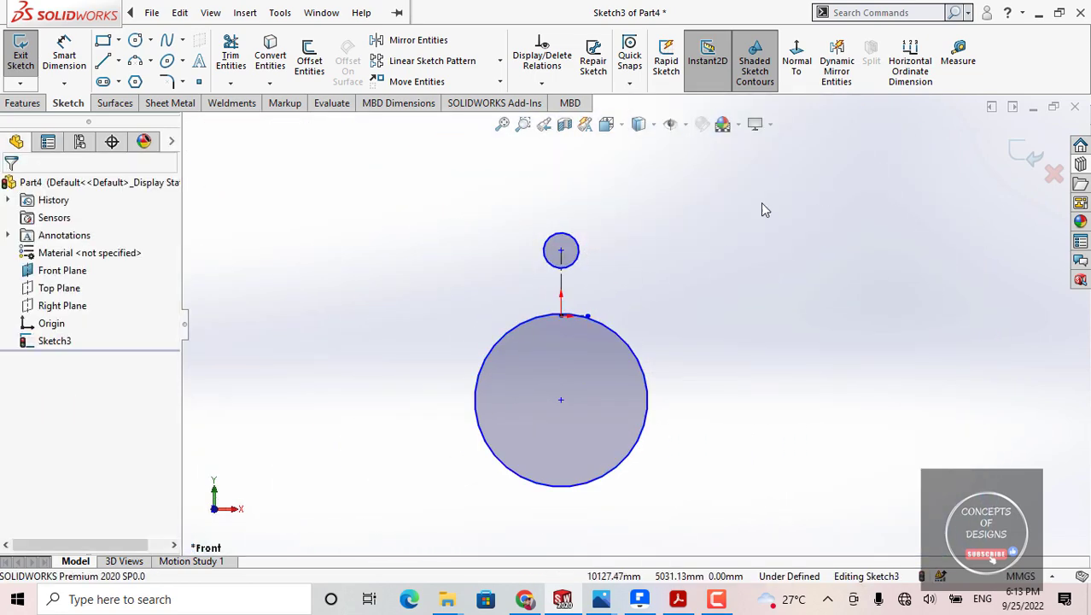
mouse_move(587, 254)
left_mouse_down()
mouse_move(773, 193)
mouse_move(581, 256)
mouse_move(957, 190)
mouse_move(598, 271)
left_mouse_up()
left_click(738, 343)
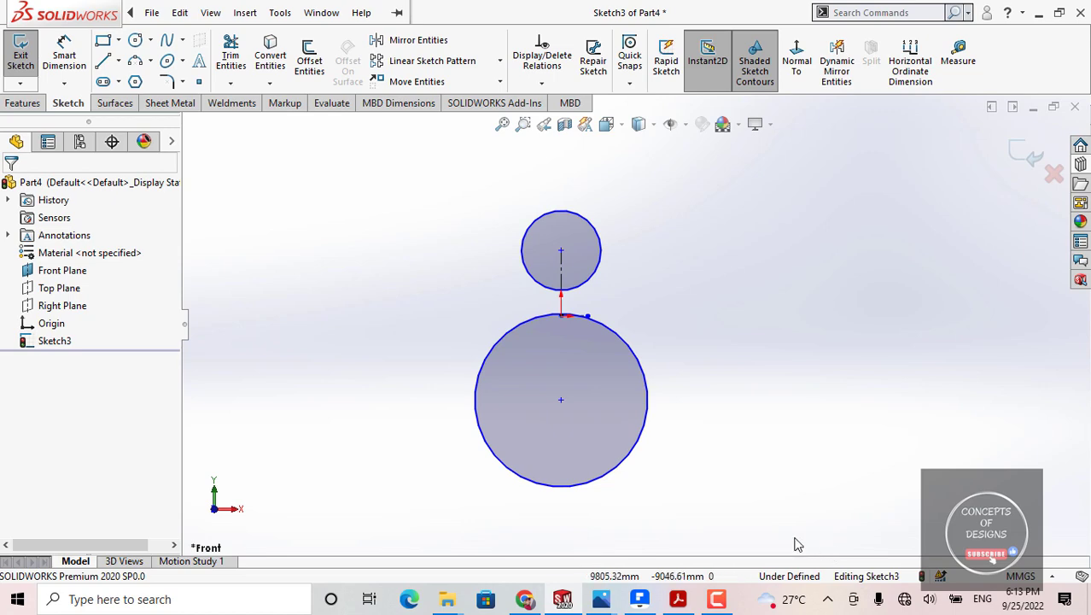
Dimension the vertical distance between the two circles' centres with the text placed to their left, keeping the proposed value.
scroll(635, 331, "up", 2)
left_click(151, 12)
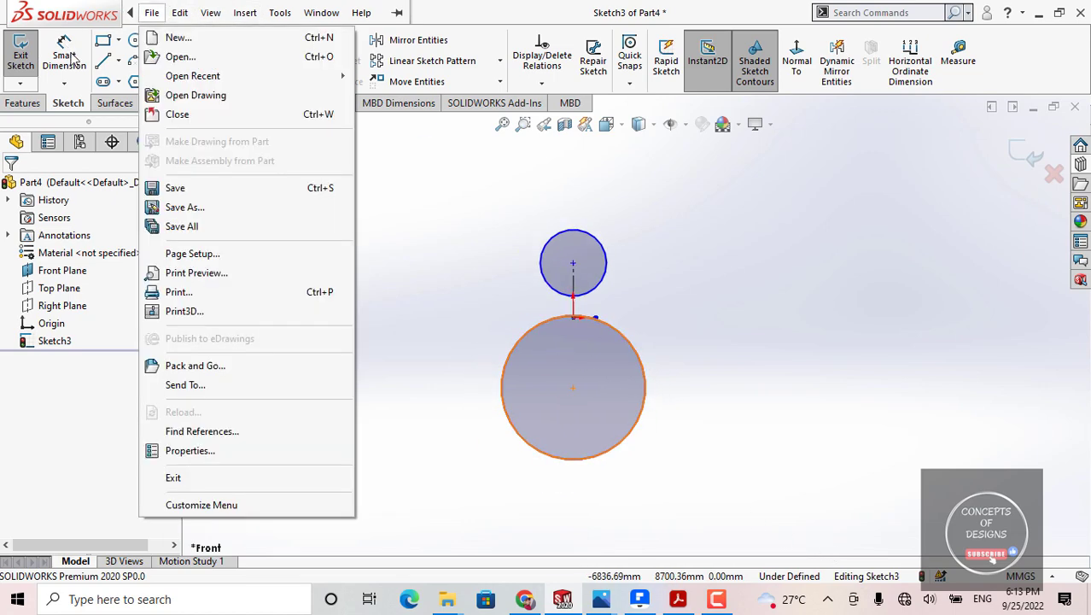
left_click(72, 57)
left_click(573, 389)
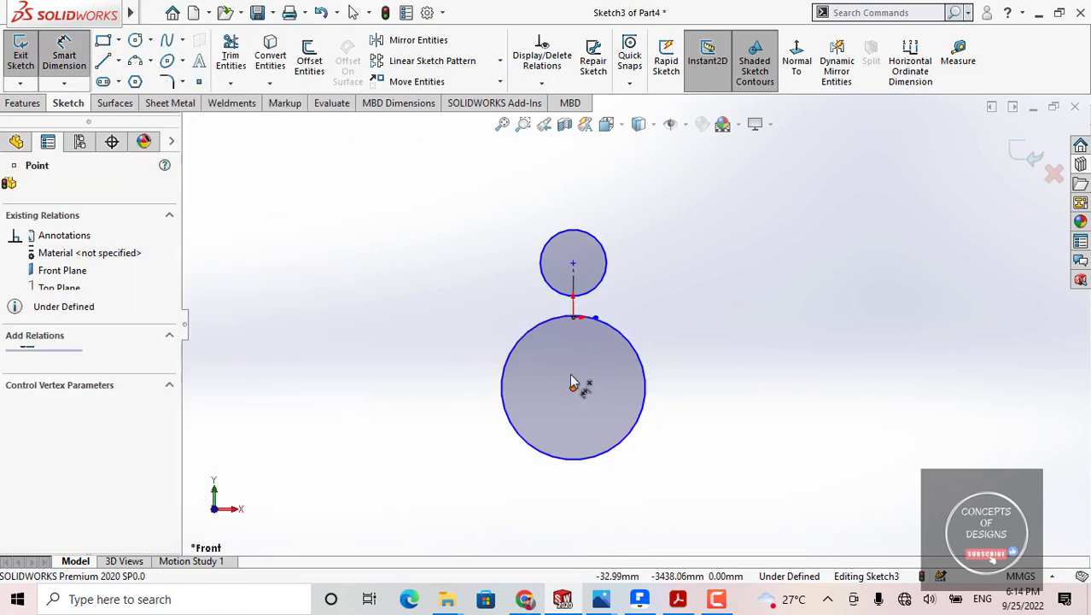
scroll(579, 308, "down", 3)
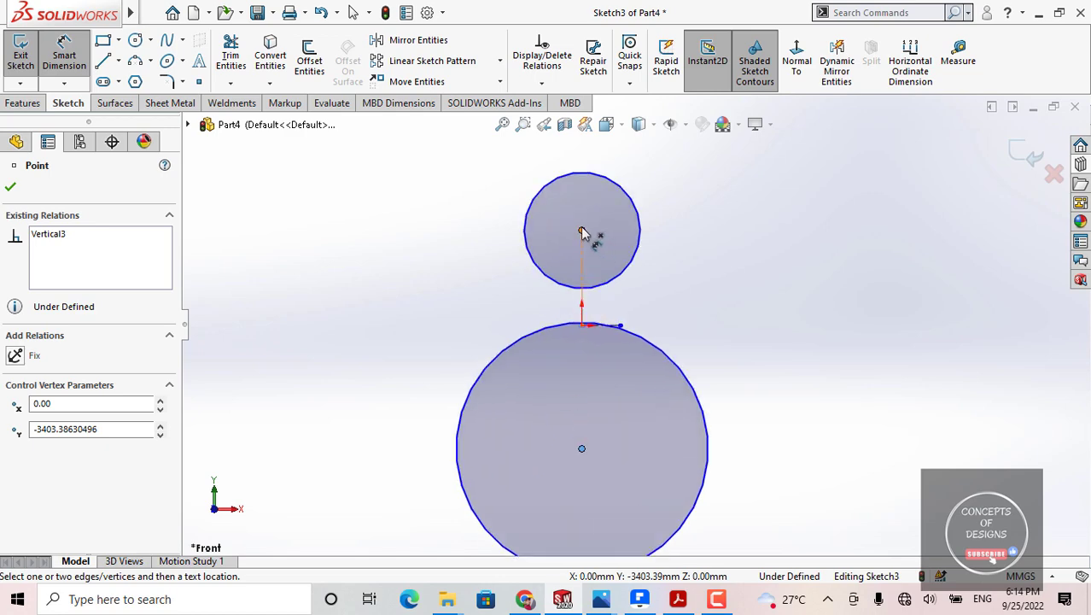
left_click(580, 231)
left_click(308, 286)
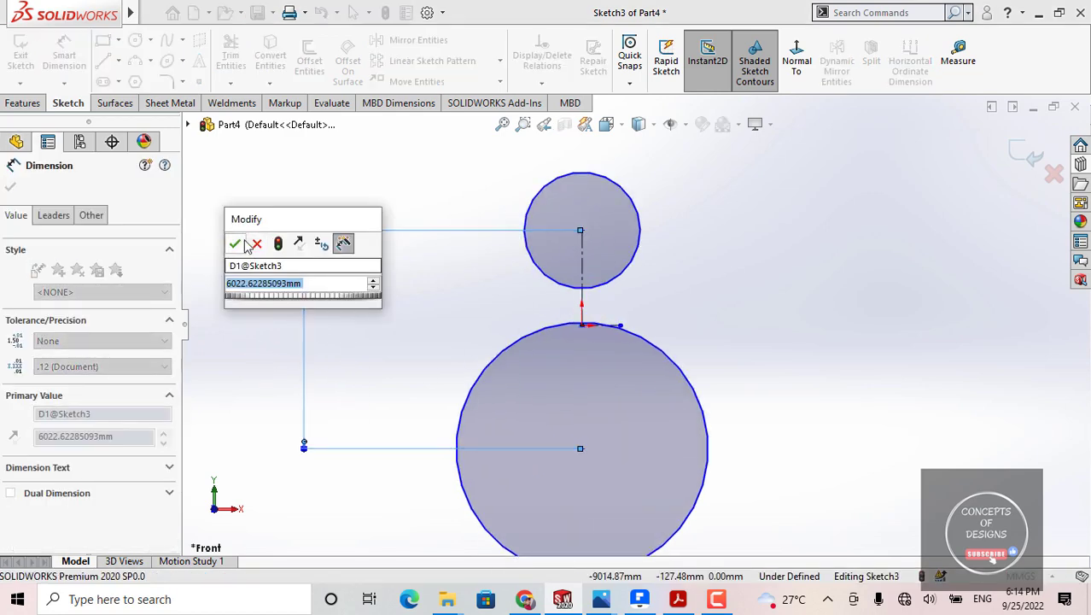
left_click(234, 245)
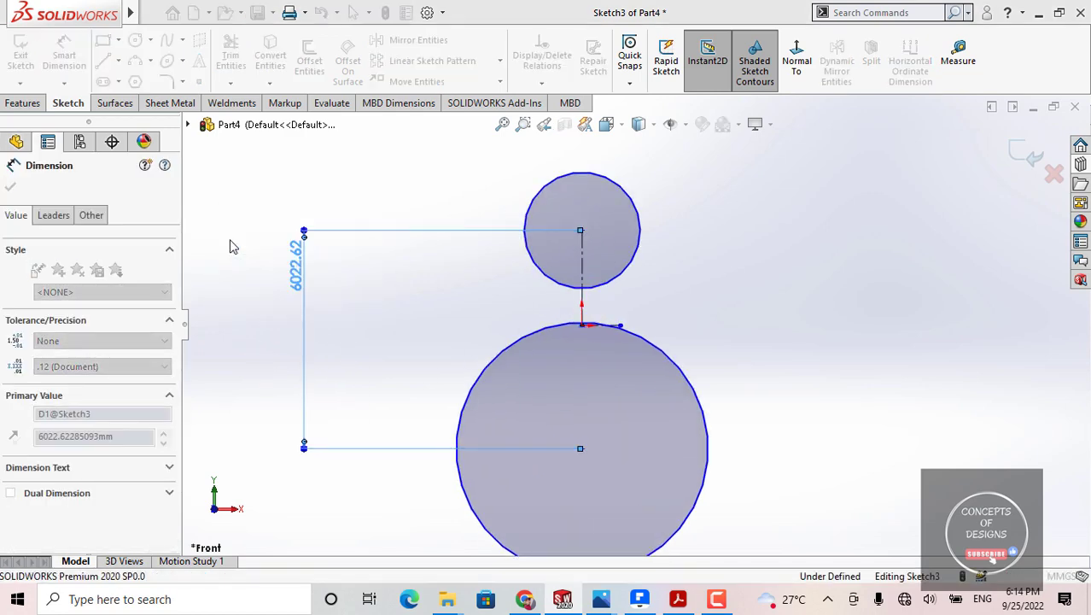
Dimension the larger circle's diameter with the text placed to its right, keeping the proposed value.
left_click(745, 378)
left_click(679, 352)
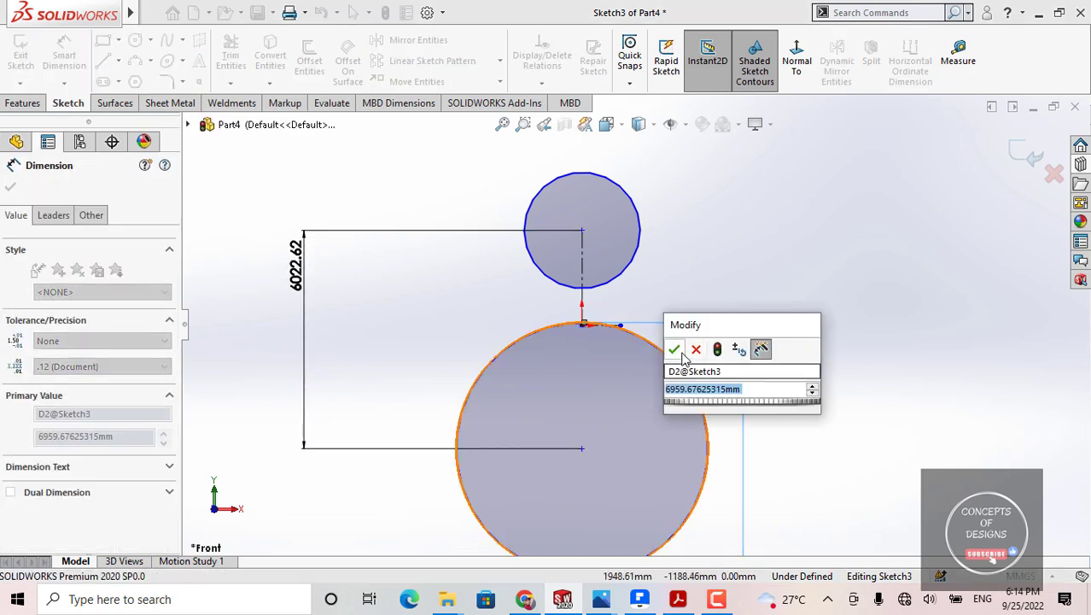
left_click(675, 350)
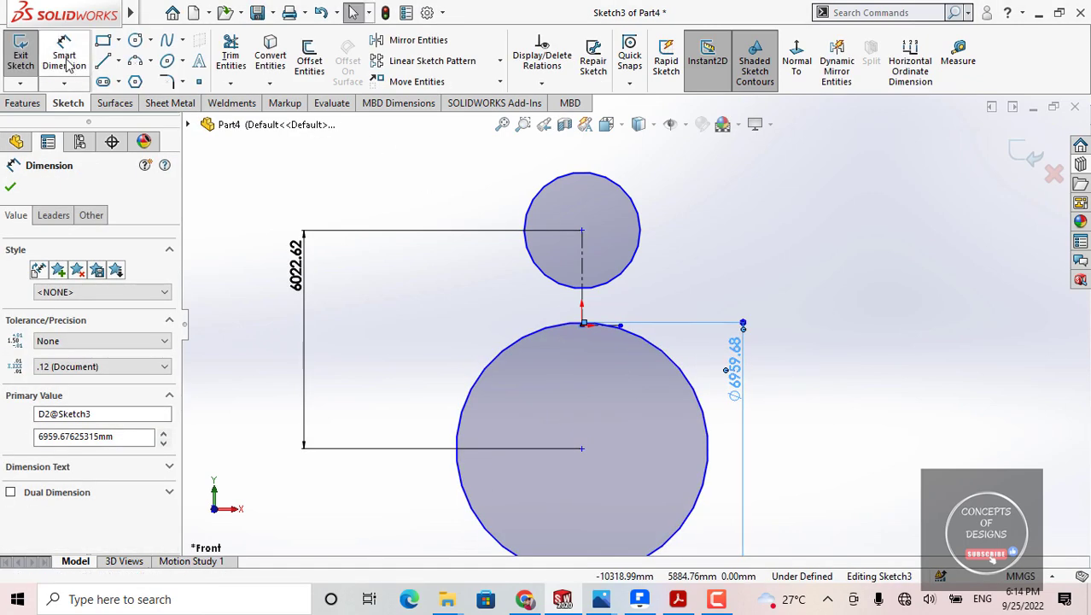
Dimension the smaller circle's diameter with the text placed to its right, keeping the proposed value.
left_click(65, 58)
left_click(642, 218)
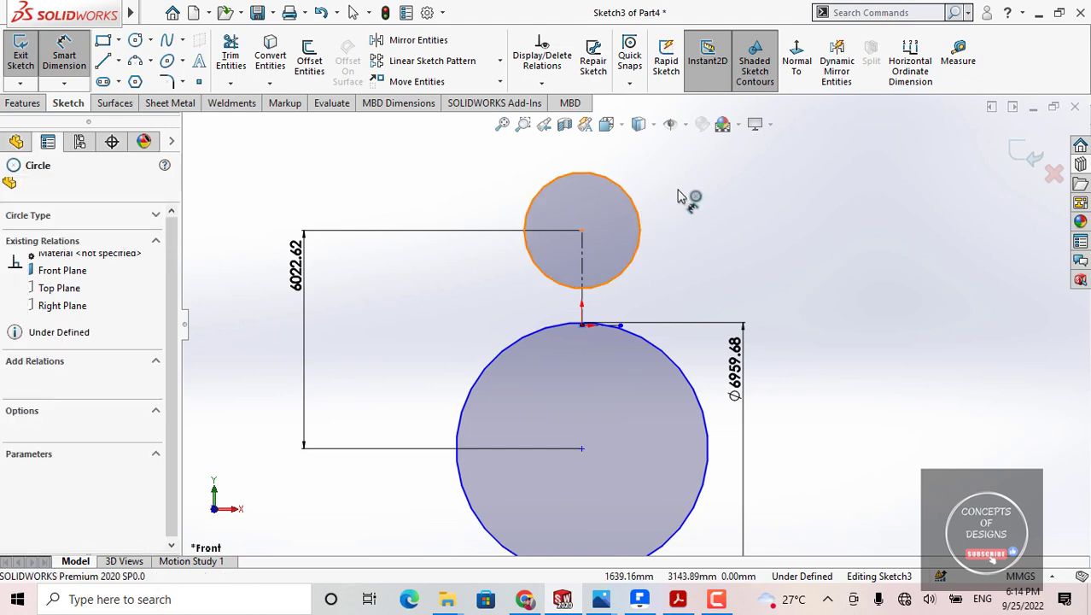
left_click(680, 198)
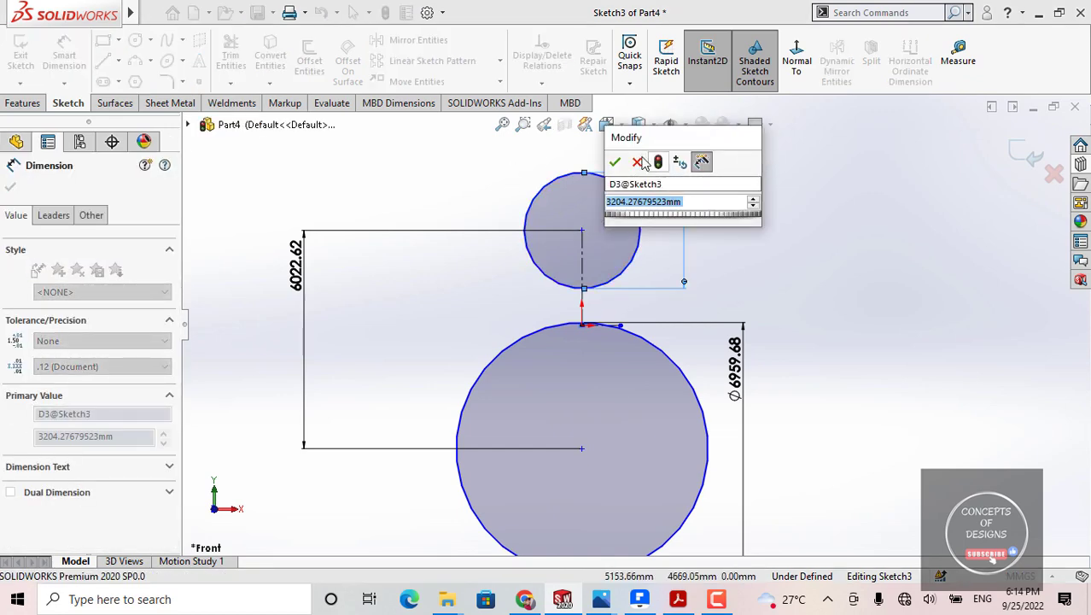
left_click(615, 162)
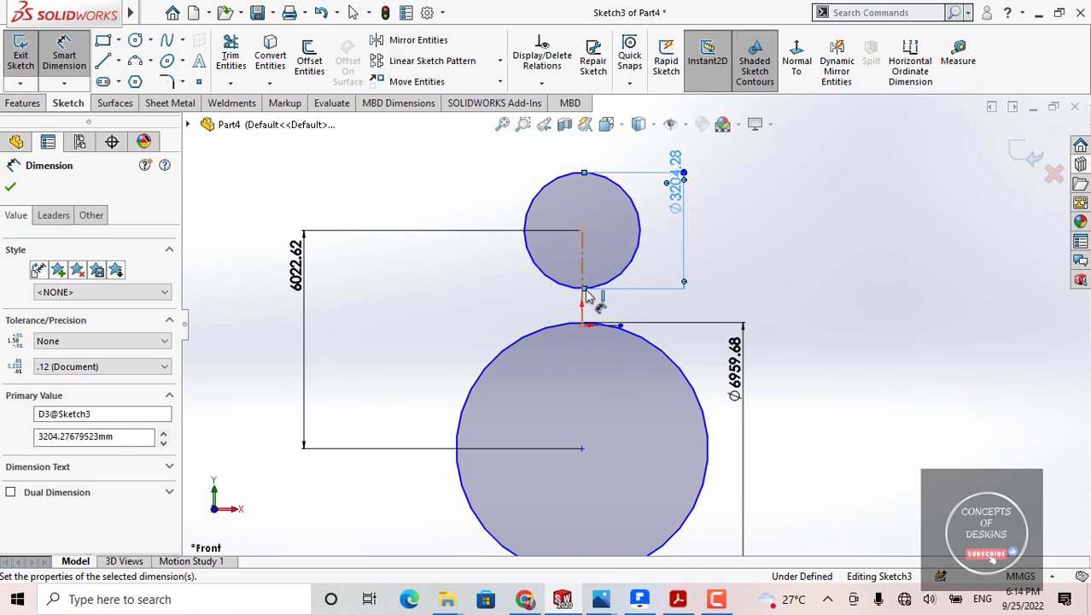
Dimension the vertical centerline between the origin and the smaller circle's centre, keeping the proposed value, and exit the sketch.
left_click(585, 282)
left_click(487, 275)
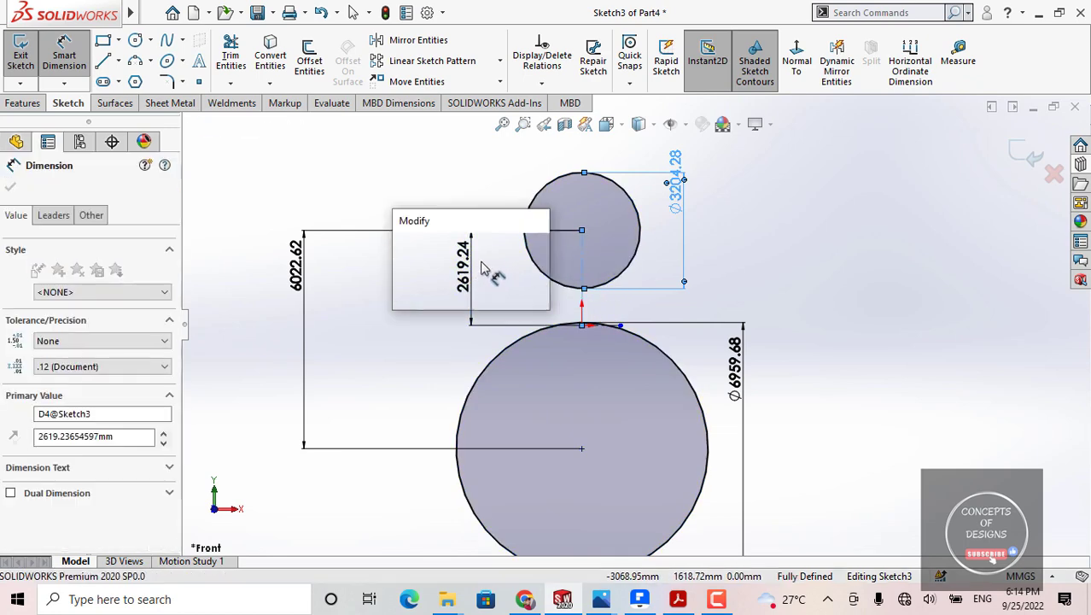
left_click(403, 245)
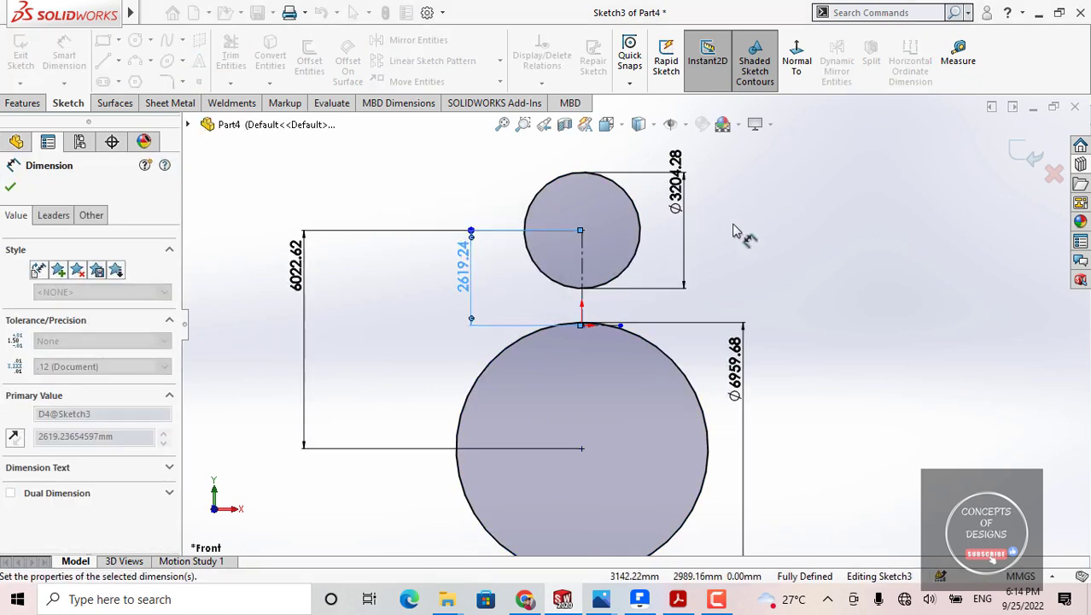
scroll(790, 363, "up", 2)
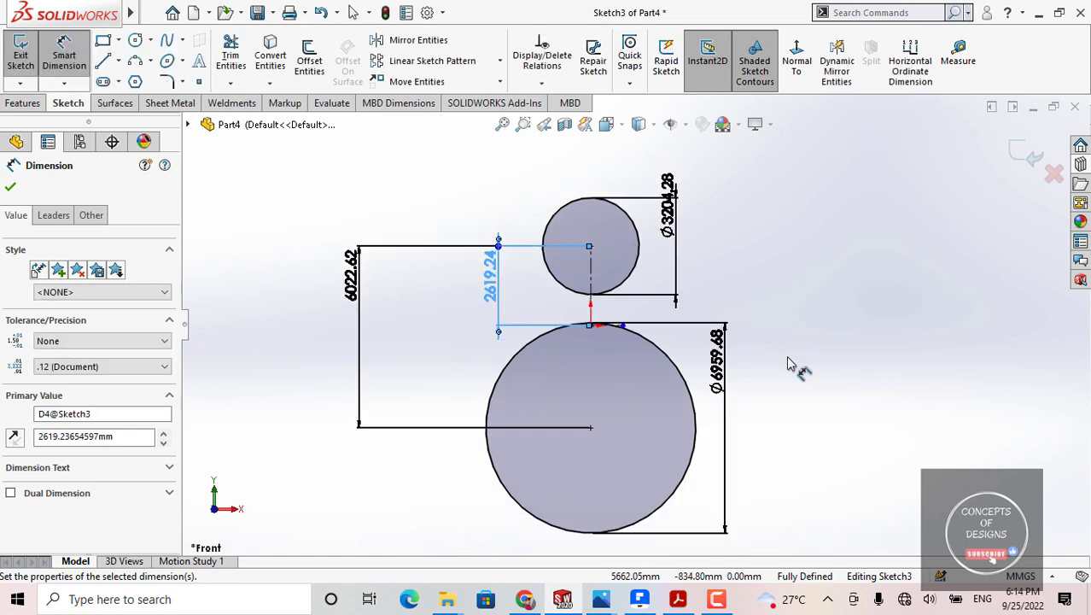
left_click(836, 337)
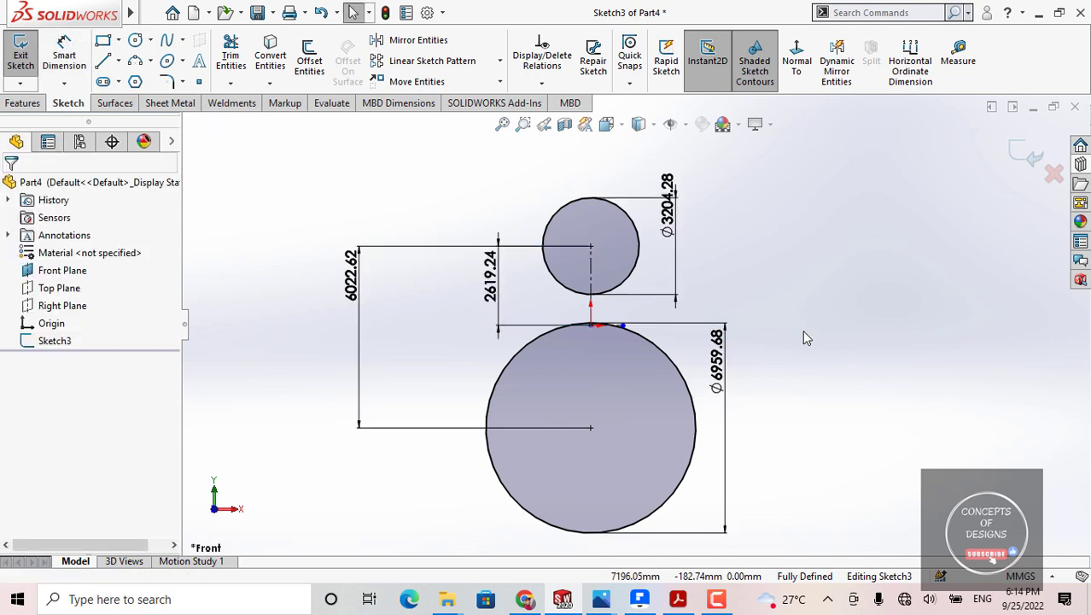
scroll(636, 326, "up", 2)
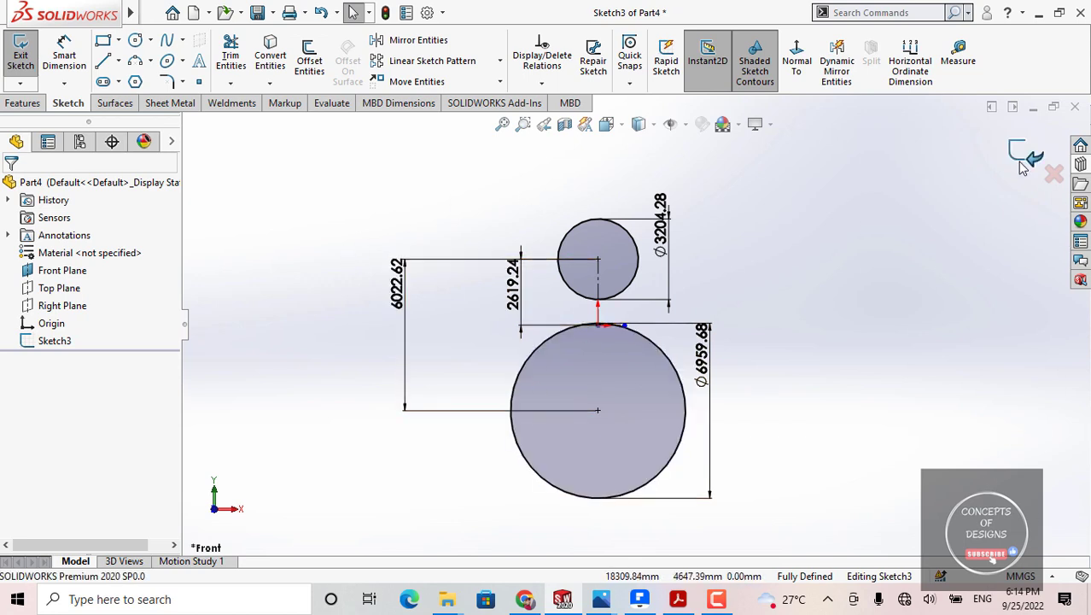
left_click(10, 64)
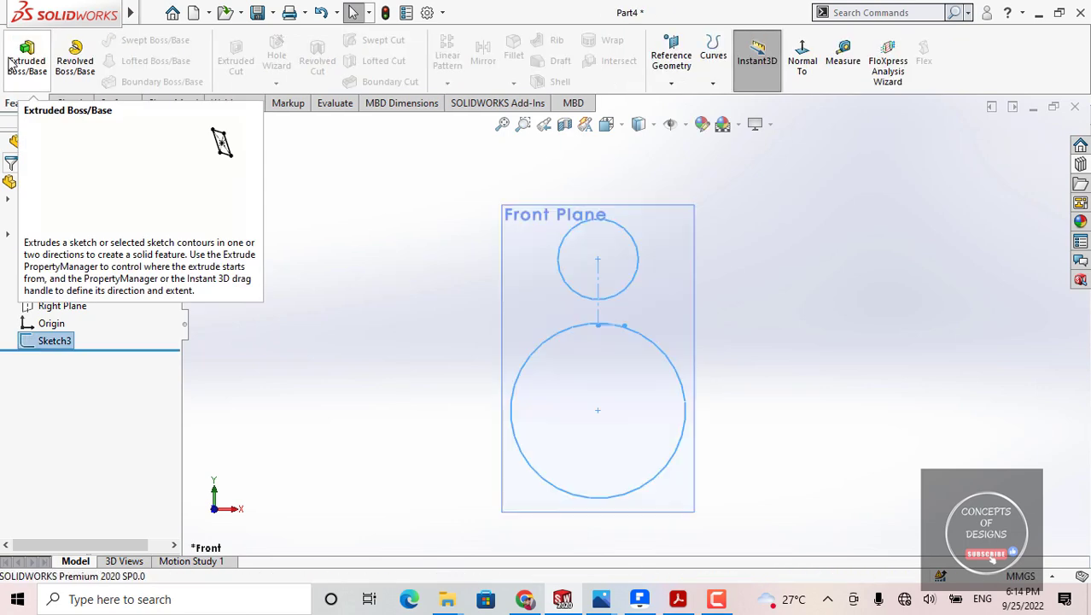
scroll(702, 327, "down", 3)
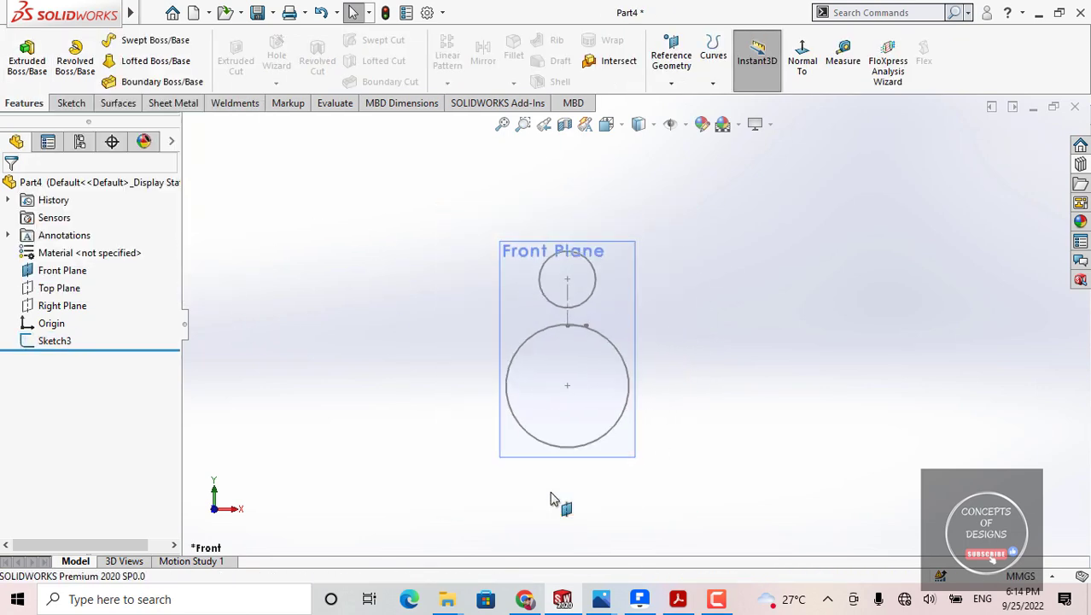
scroll(647, 342, "down", 3)
scroll(647, 341, "up", 3)
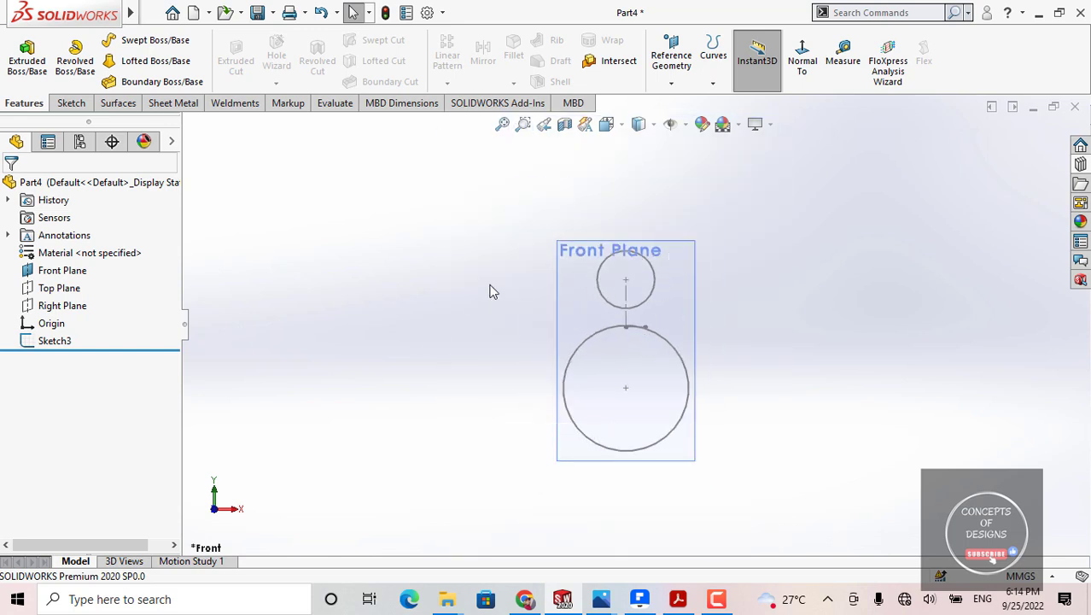
scroll(743, 340, "down", 2)
middle_click_drag(755, 337, 731, 266, "ctrl")
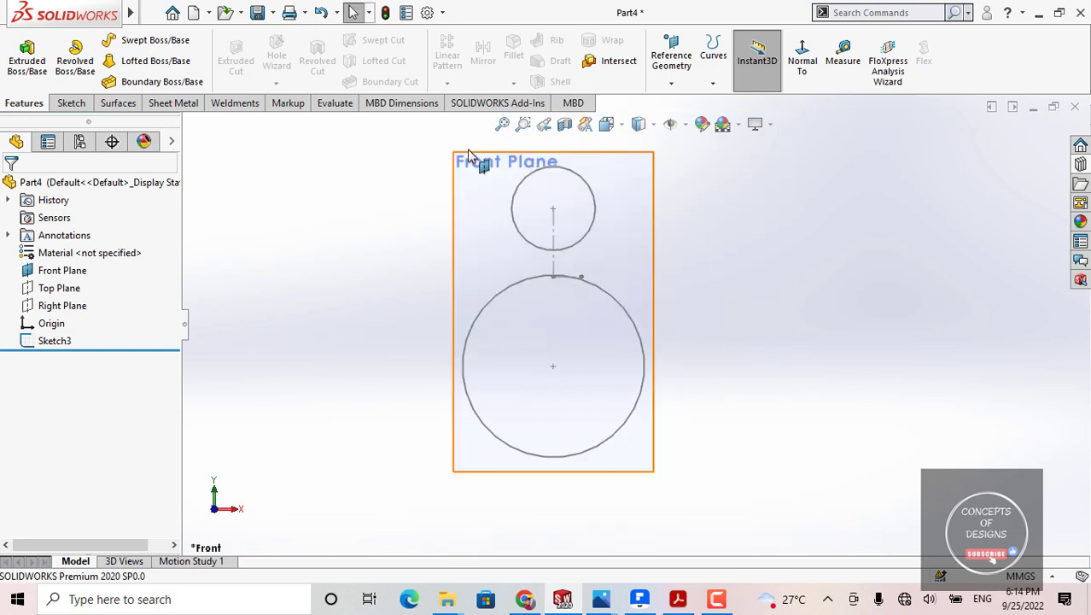
key("alt+e")
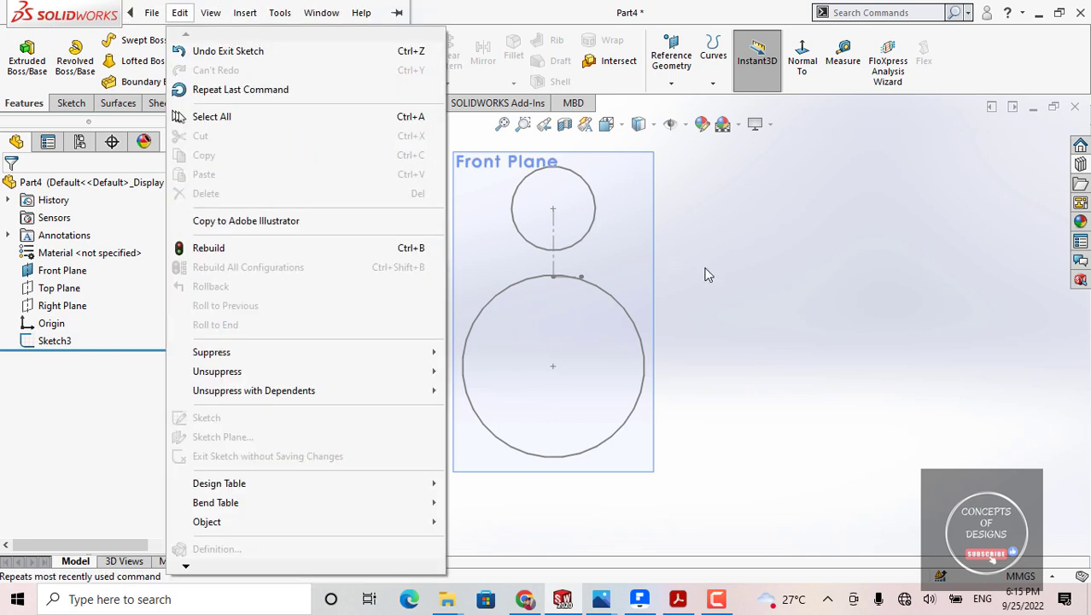
key("Escape")
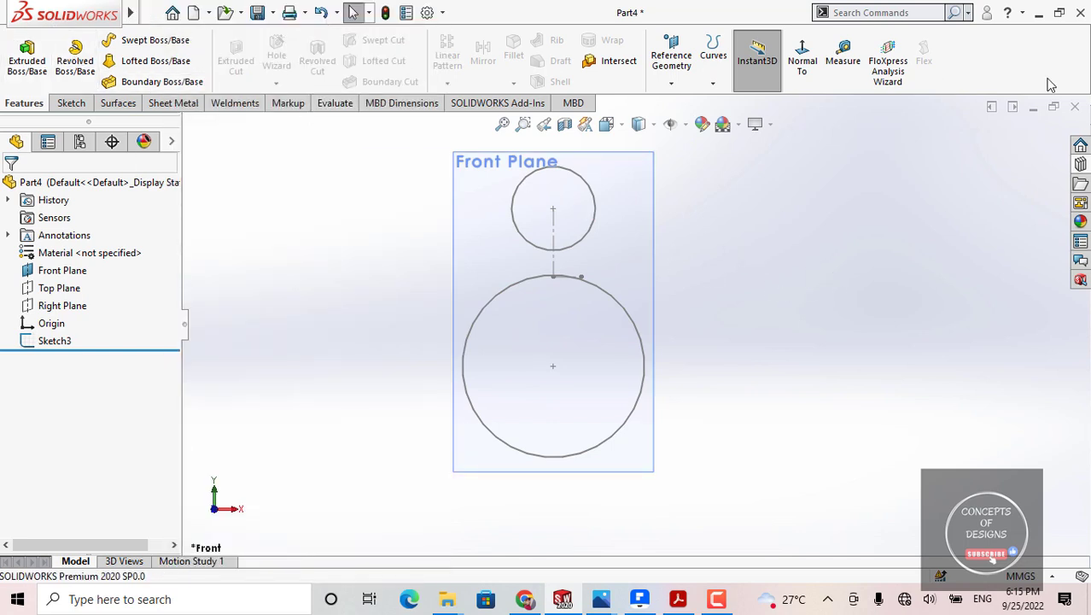
middle_click_drag(783, 273, 795, 293, "ctrl")
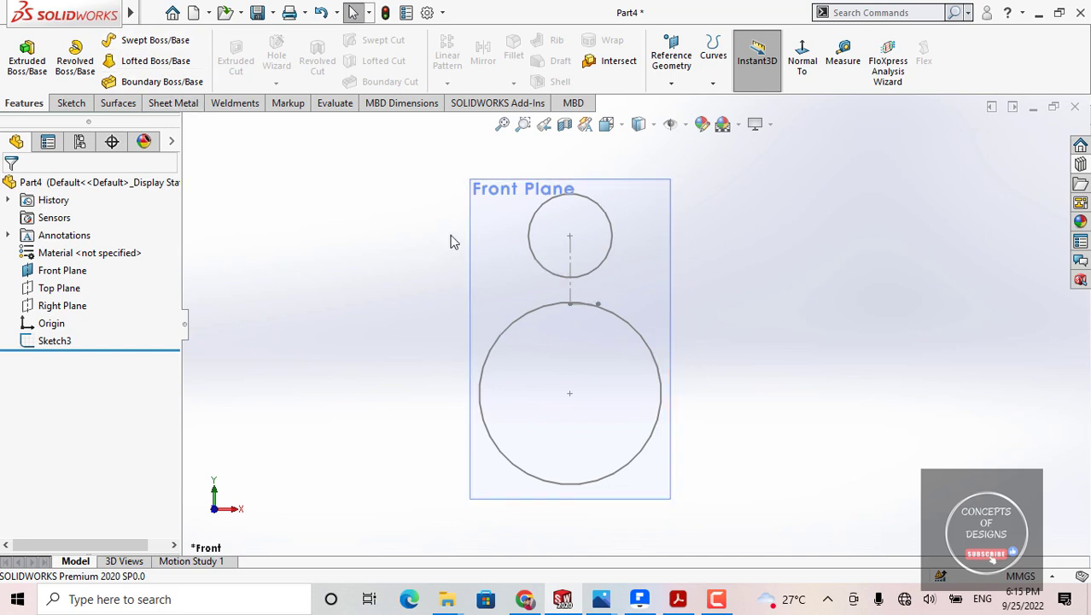
Hide the Front Plane so that only the sketch geometry is displayed.
scroll(614, 317, "down", 3)
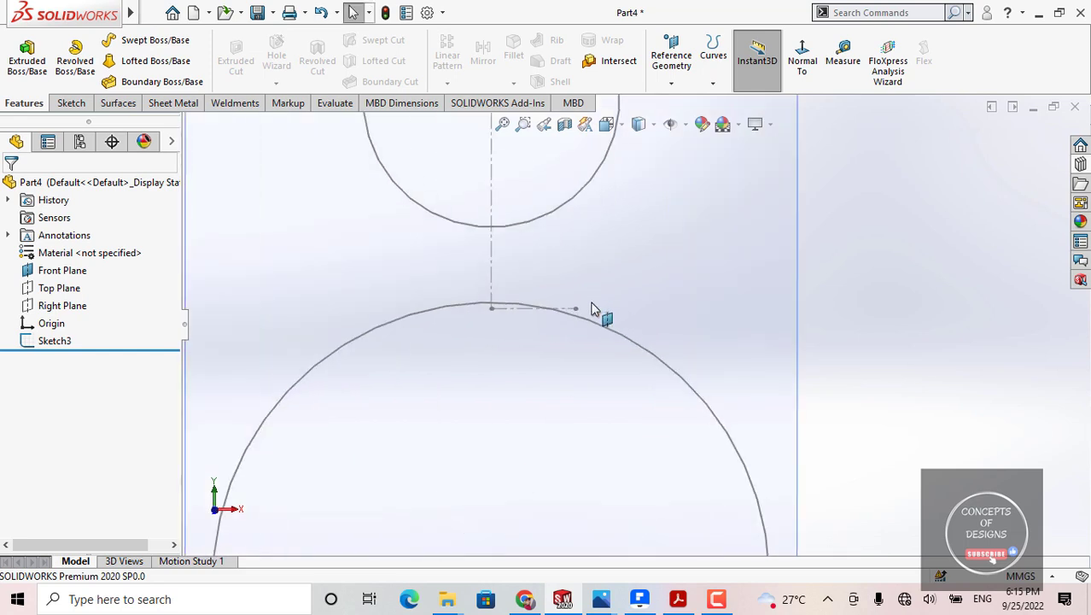
scroll(638, 362, "down", 3)
scroll(635, 361, "up", 5)
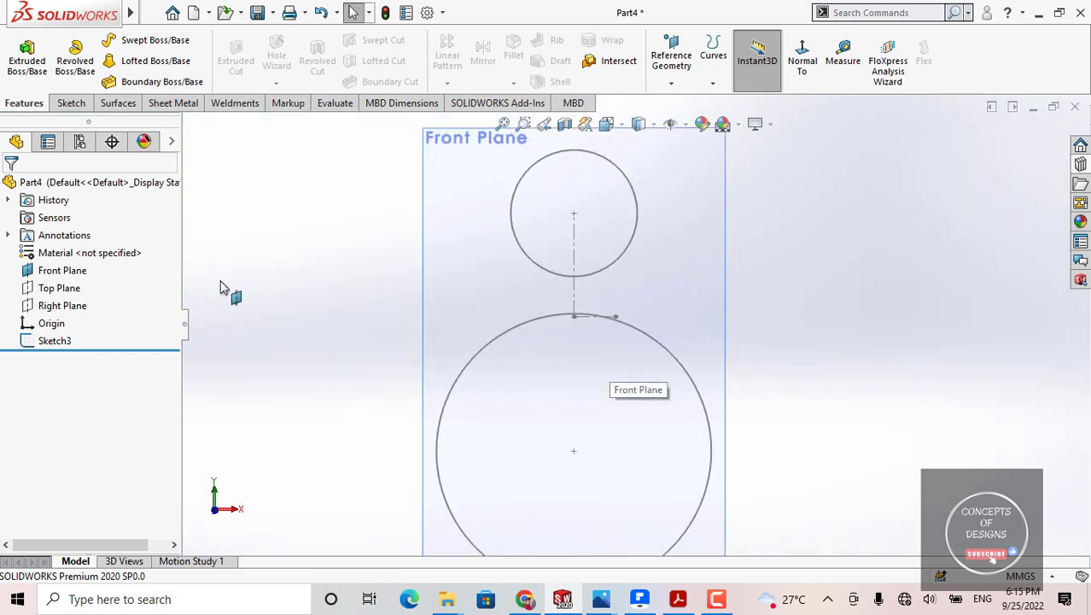
left_click(83, 271)
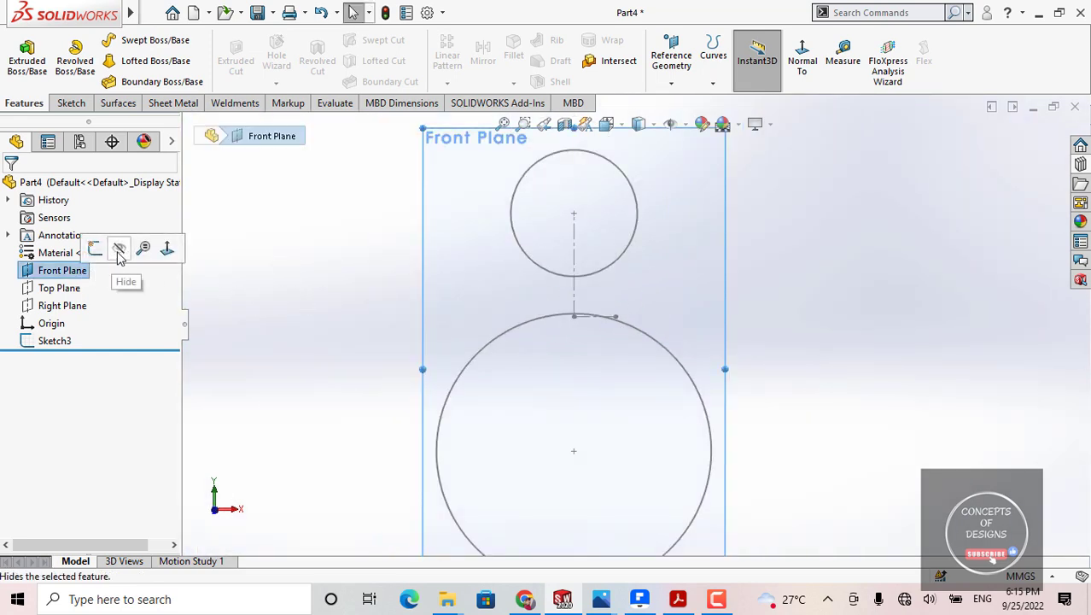
left_click(117, 247)
scroll(606, 317, "down", 4)
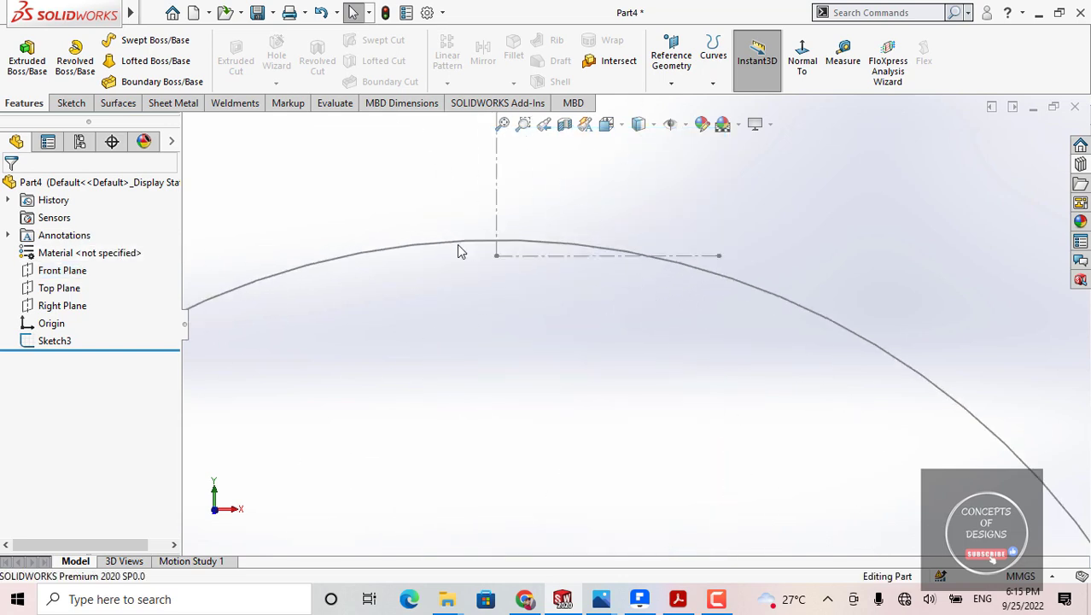
scroll(448, 341, "up", 3)
scroll(632, 282, "up", 4)
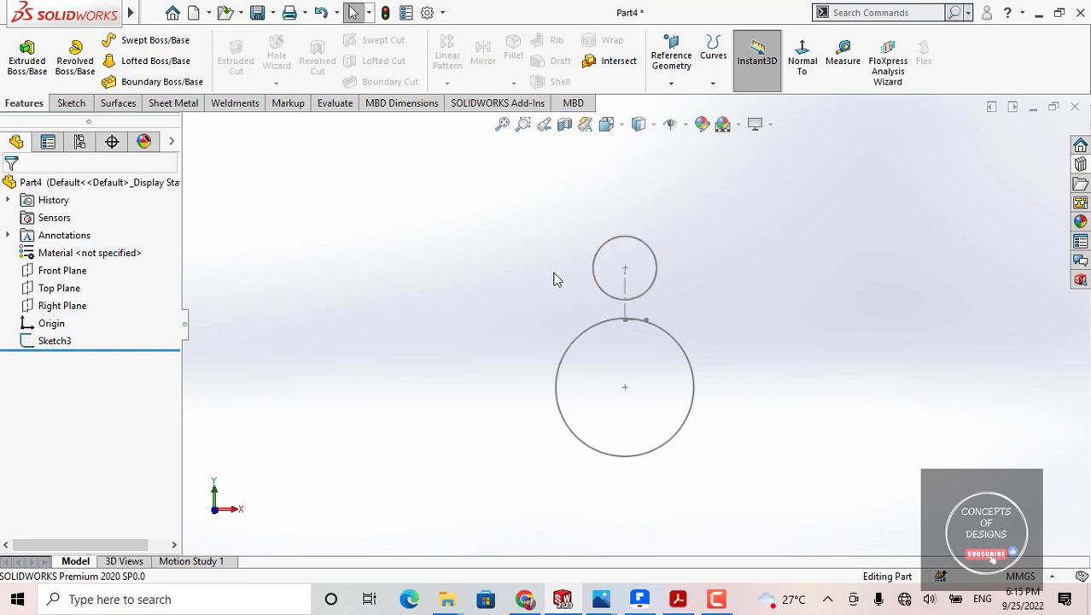
Examine the options available for Sketch3 in the feature tree and its dimensions, and clear the selection.
left_click(56, 345)
left_click(87, 350)
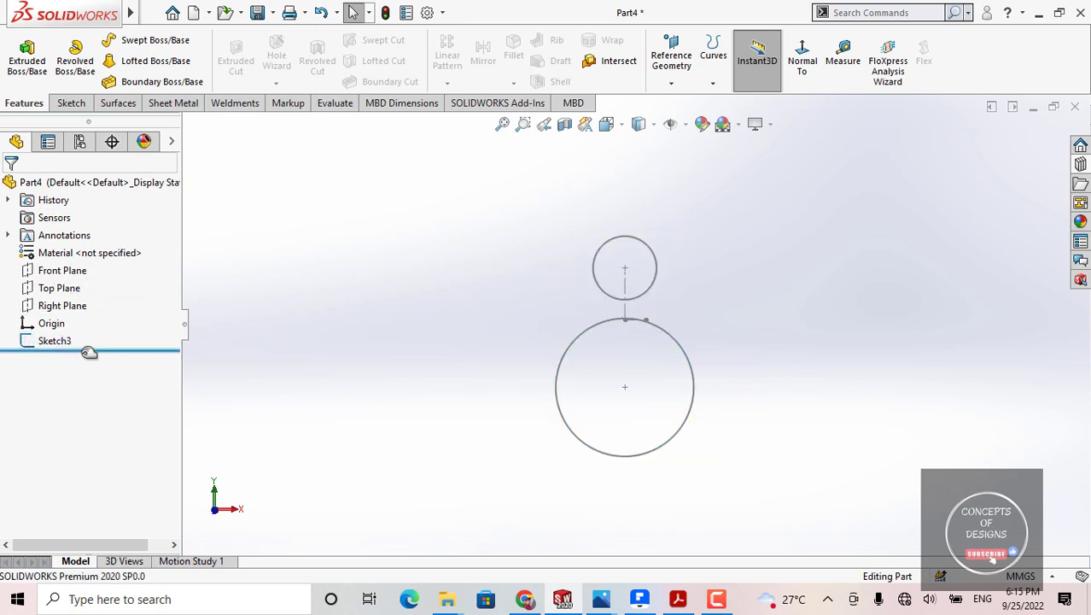
left_click(55, 343)
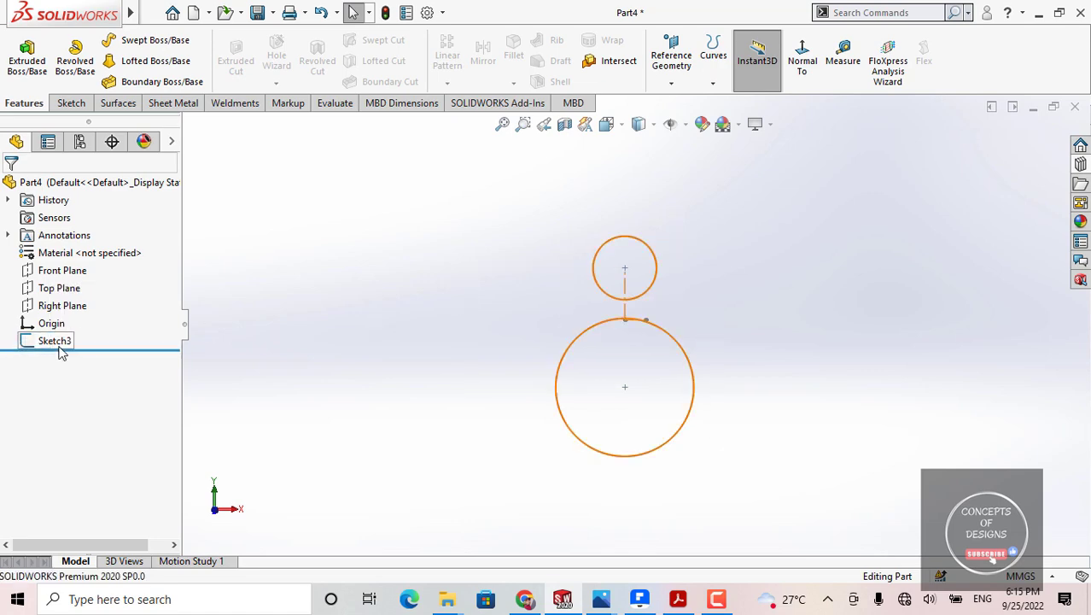
right_click(60, 343)
left_click(229, 320)
right_click(61, 344)
left_click(356, 276)
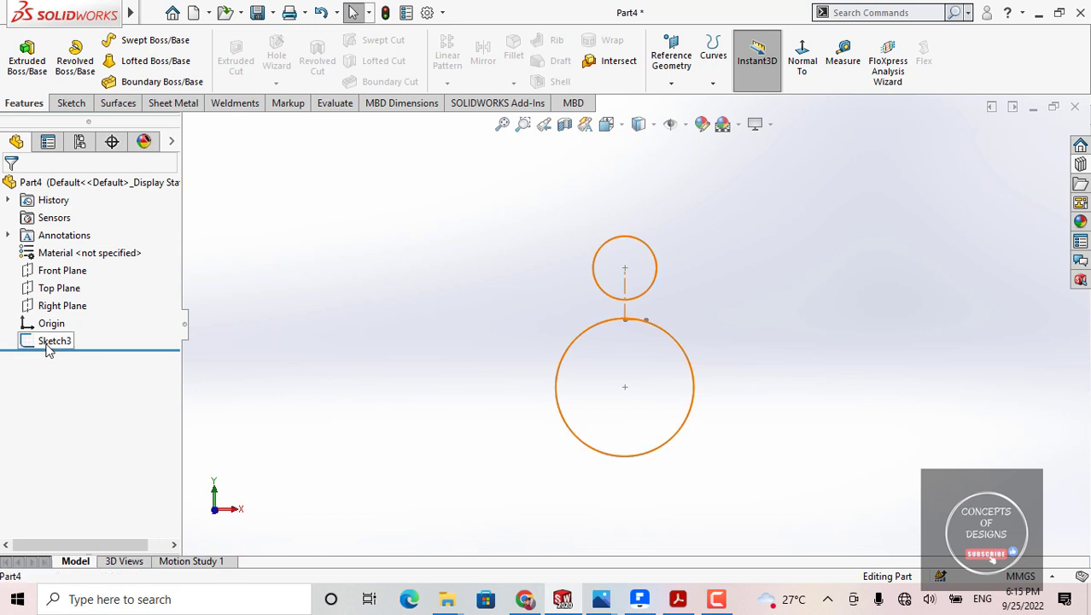
left_click(50, 341)
left_click(288, 292)
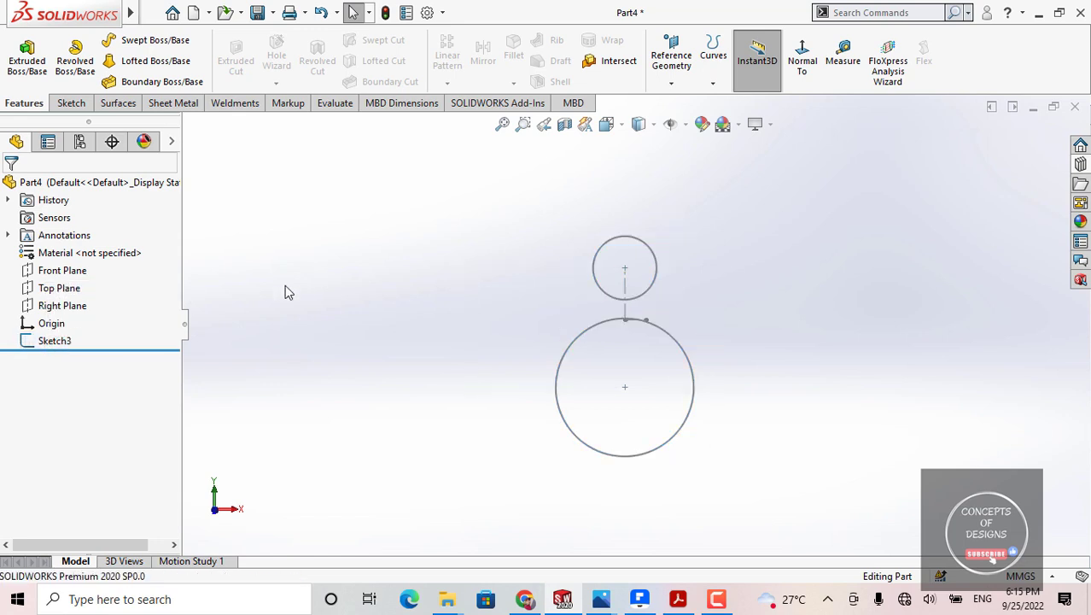
right_click(56, 344)
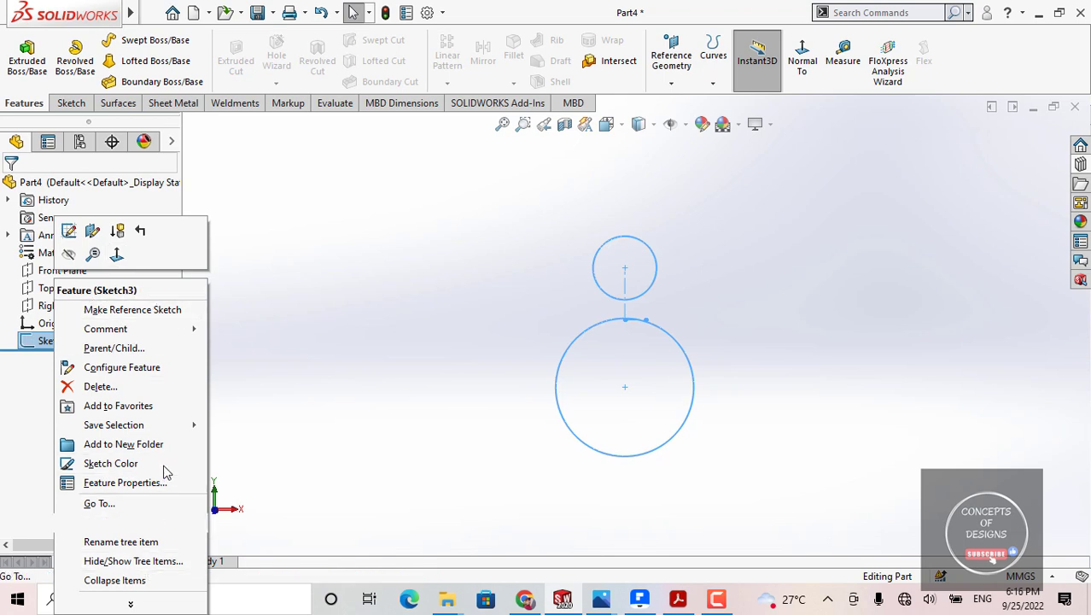
key("Escape")
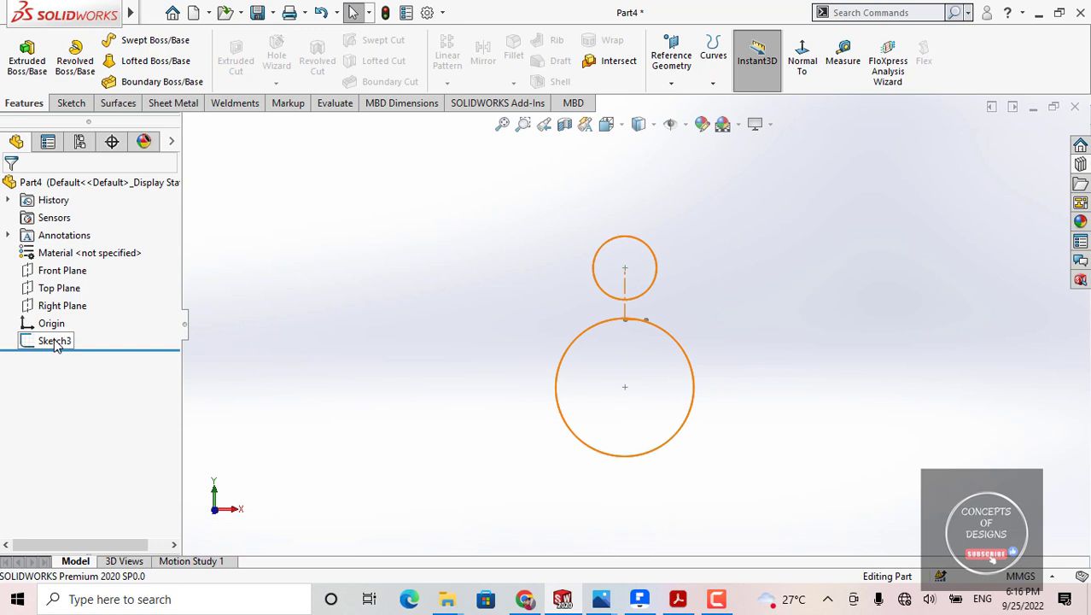
left_click(54, 342)
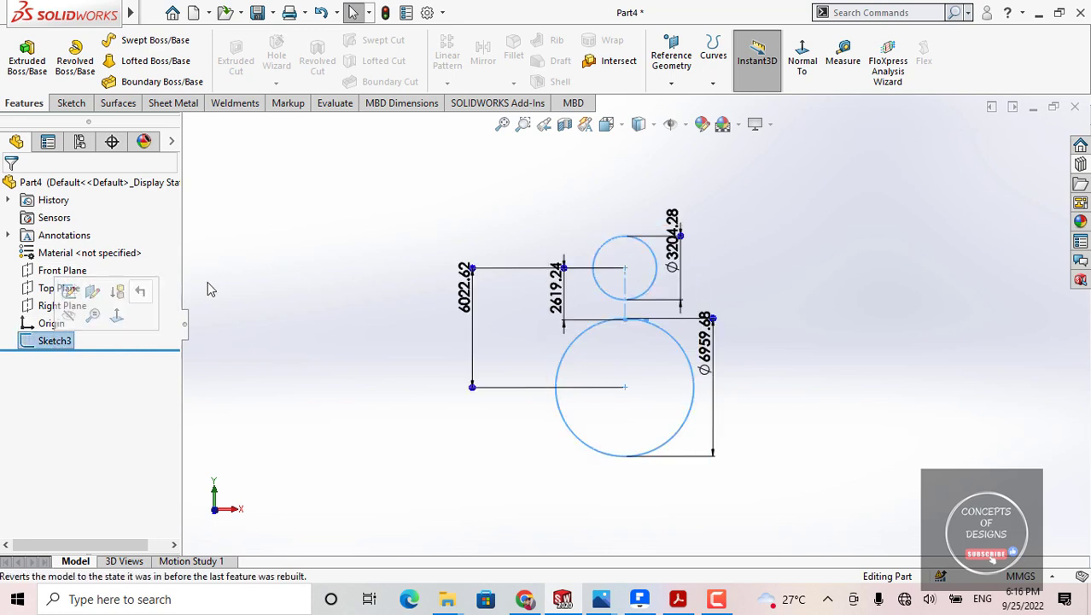
left_click(286, 247)
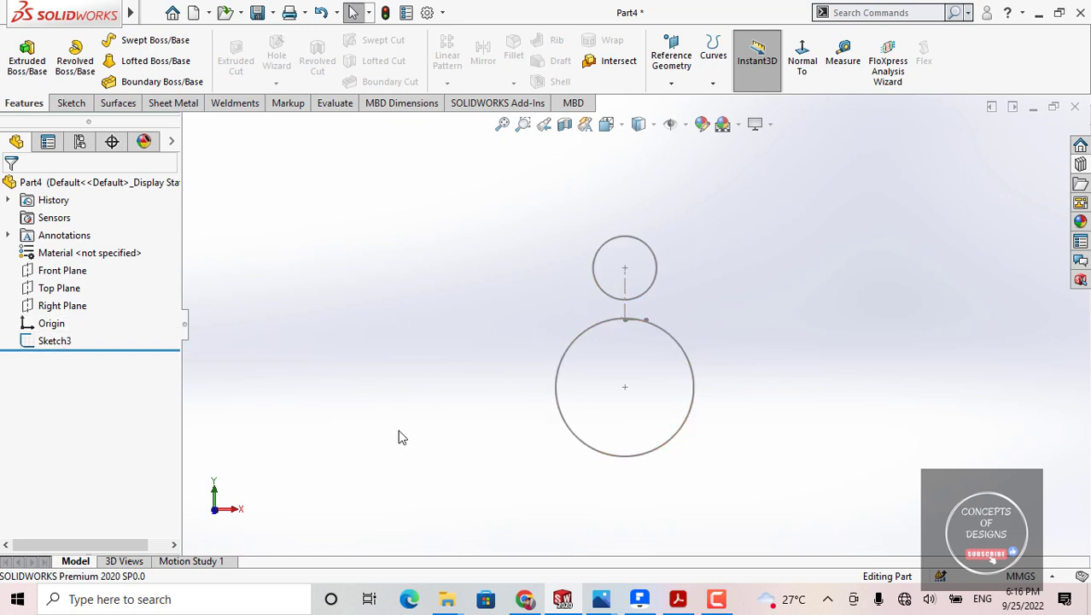
Reopen Sketch3 for editing to review its circles and dimensions, and exit the sketch.
left_click(51, 342)
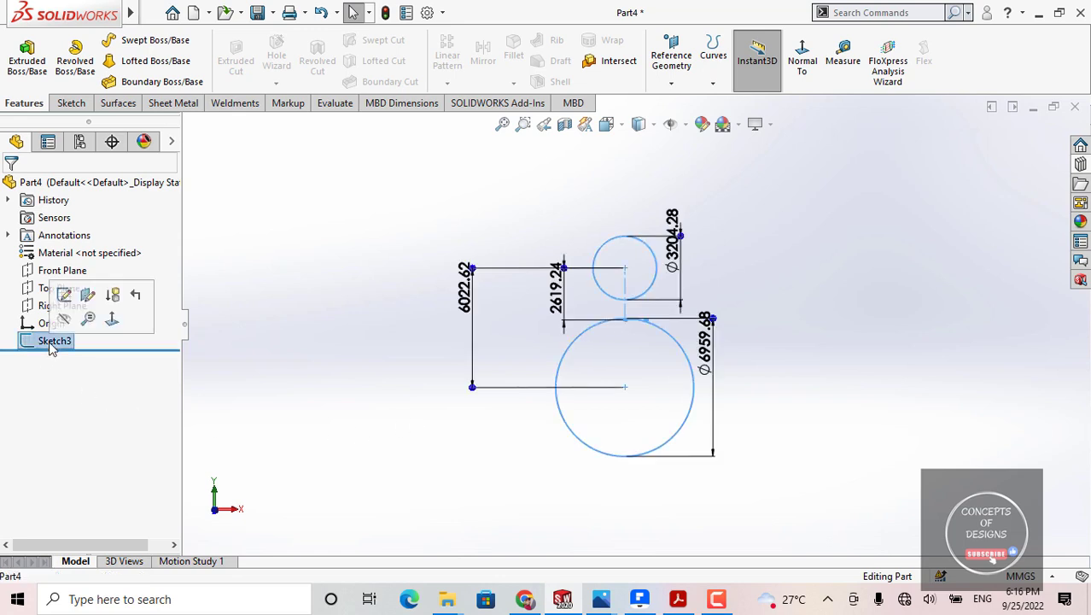
left_click(65, 297)
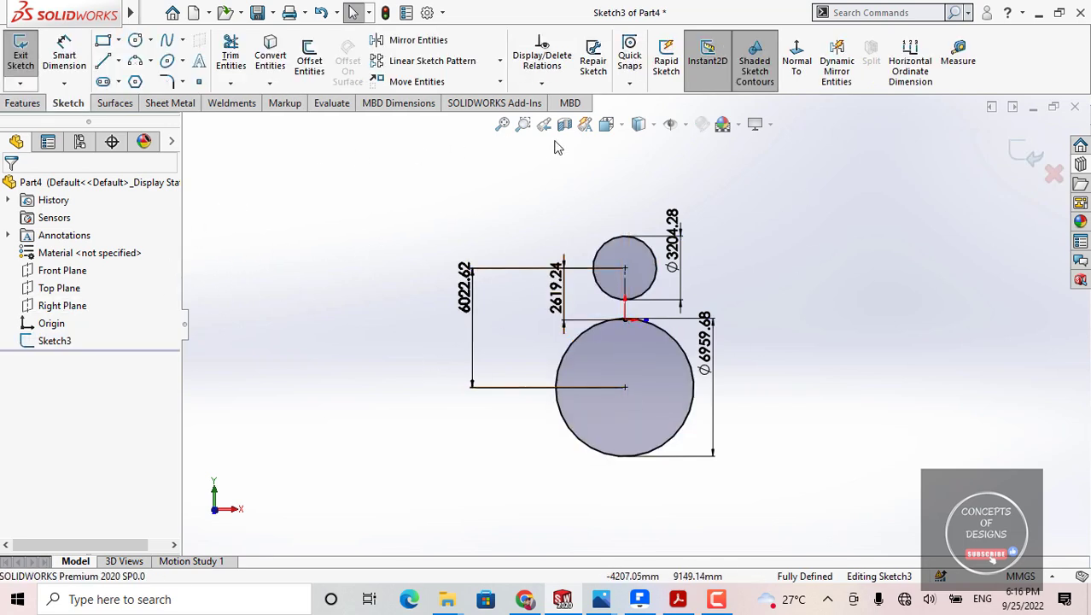
scroll(662, 277, "down", 1)
scroll(698, 350, "up", 1)
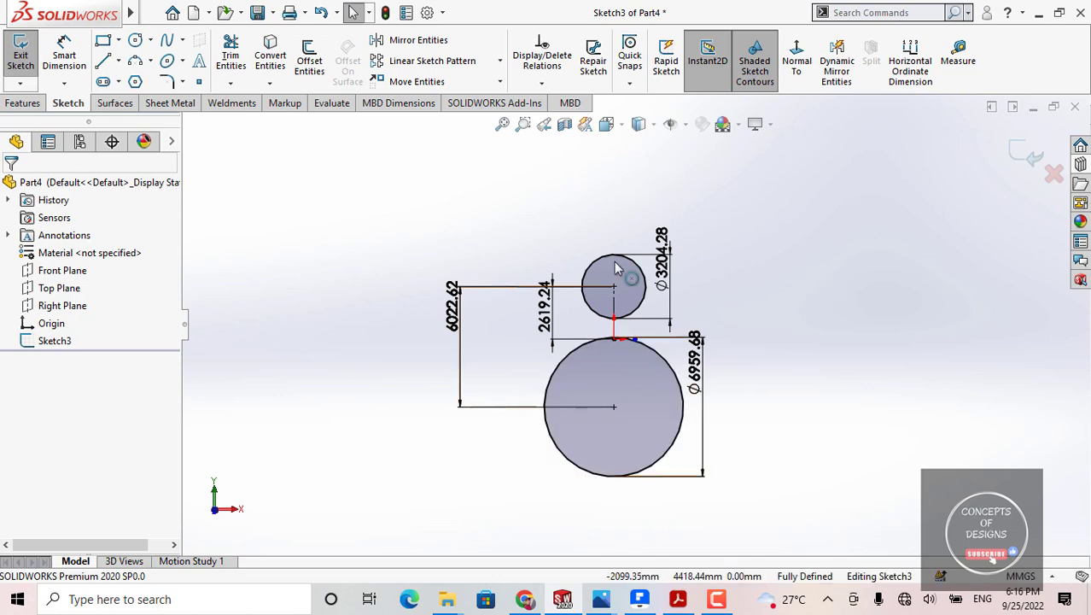
left_click(21, 64)
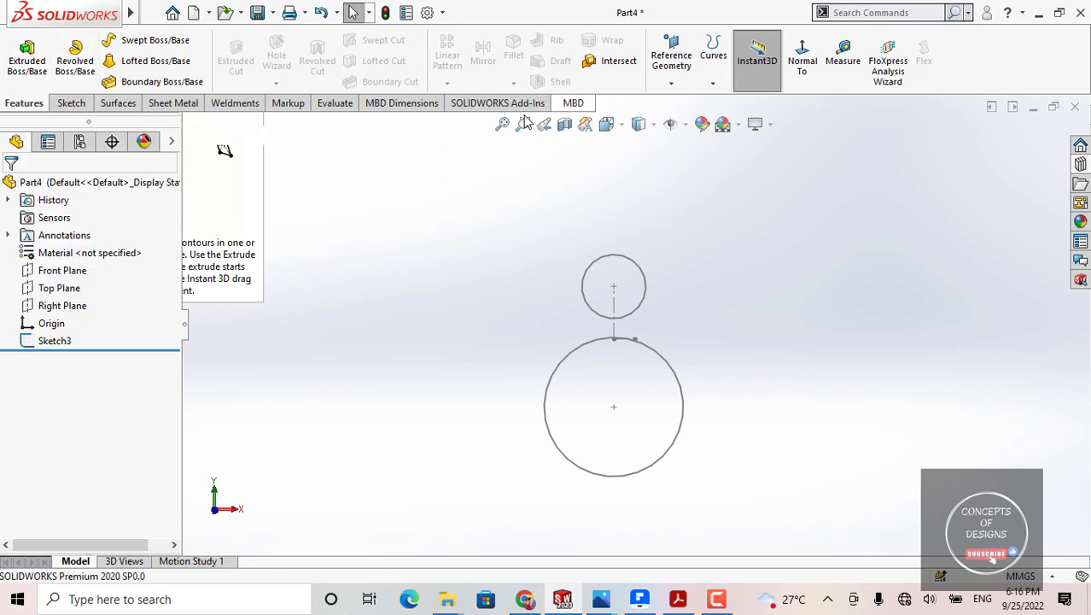
key("z")
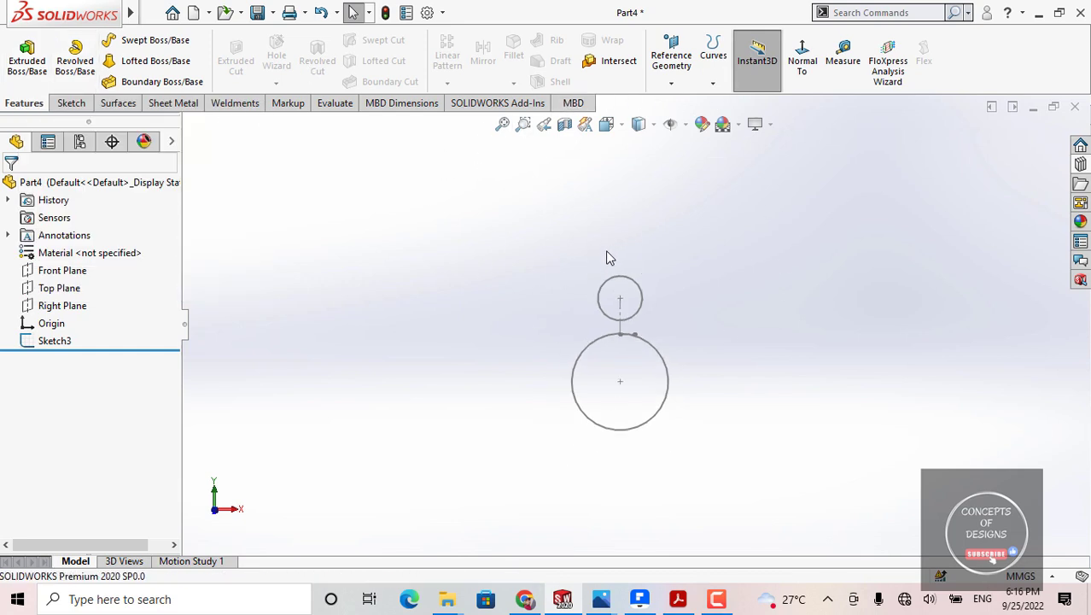
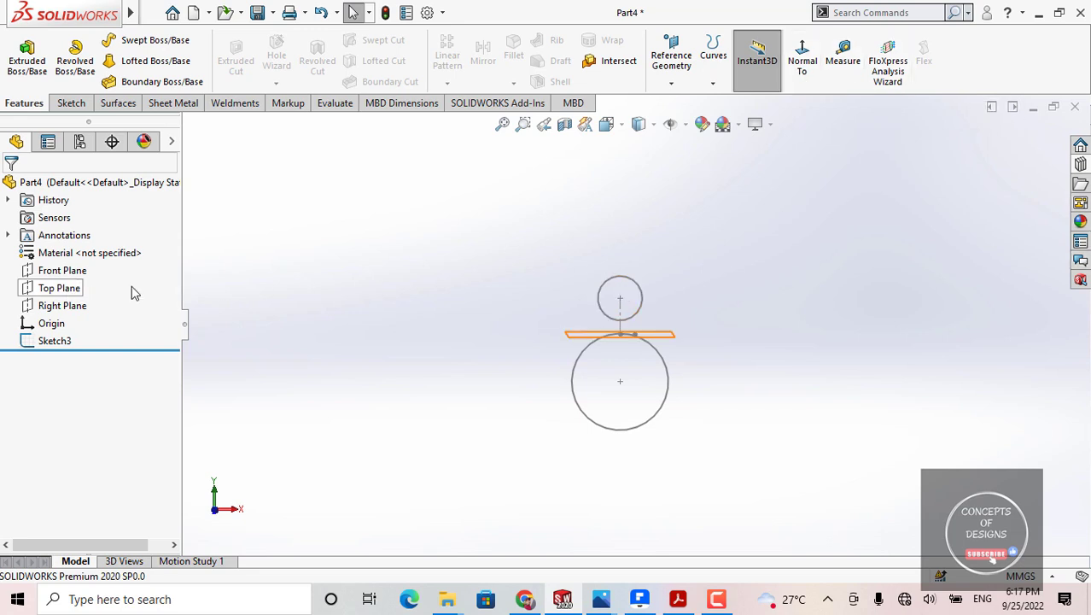
Start a new sketch on the Top Plane and orient the view normal to it.
left_click(53, 291)
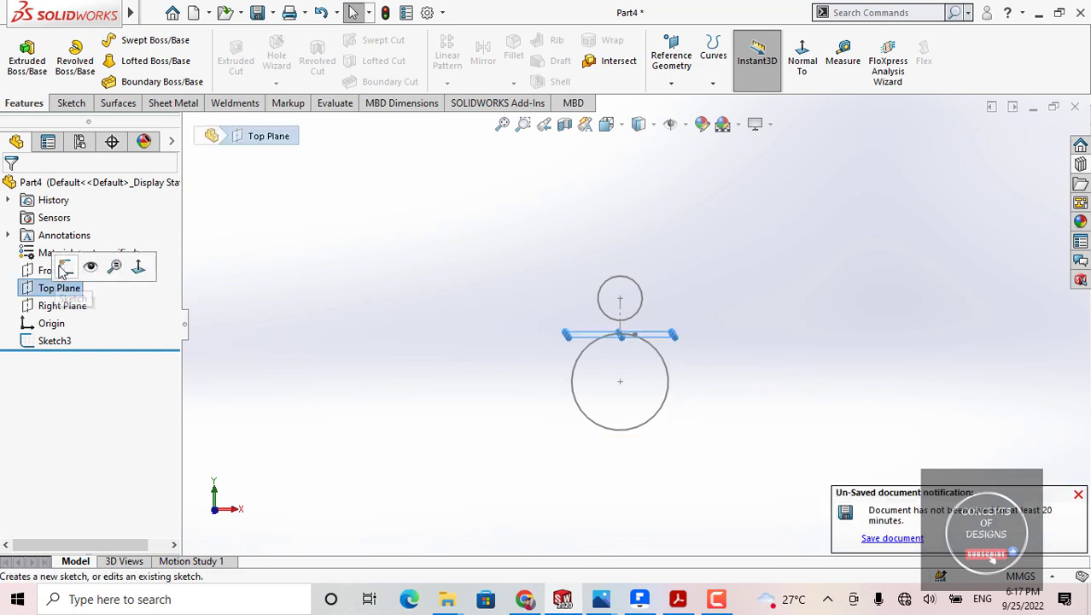
left_click(65, 267)
left_click(416, 288)
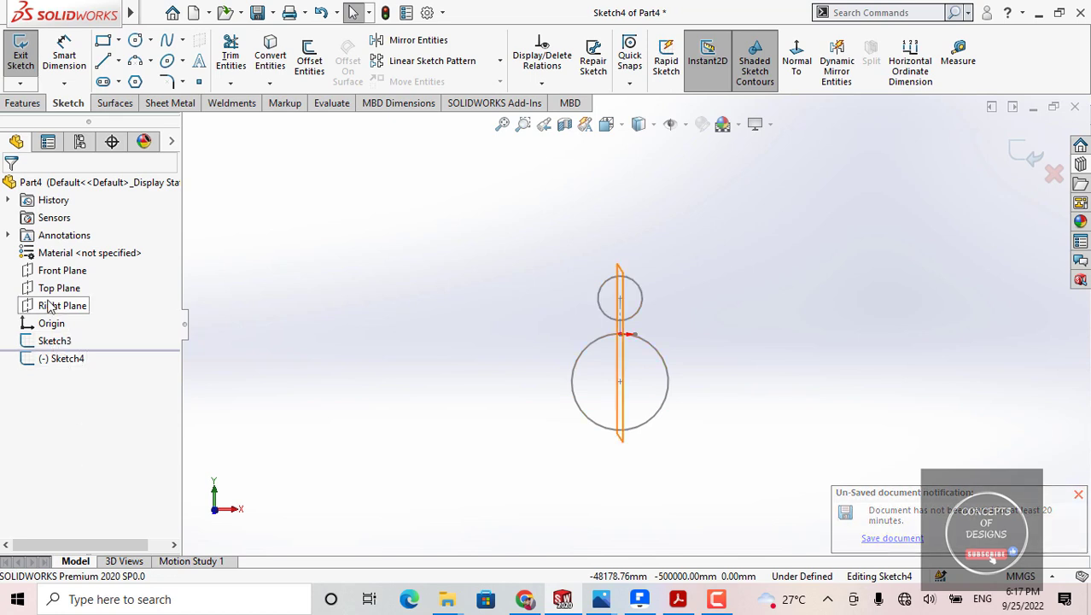
left_click(62, 359)
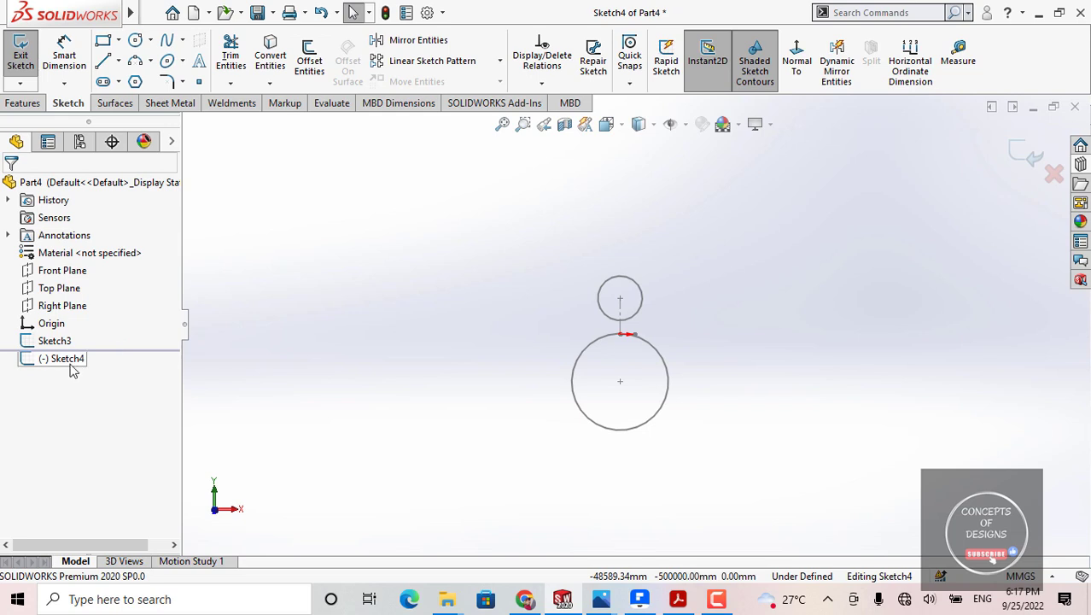
left_click(299, 436)
mouse_move(238, 479)
middle_mouse_down("ctrl")
mouse_move(496, 410)
mouse_move(492, 431)
mouse_move(508, 399)
mouse_move(436, 423)
middle_mouse_up("ctrl")
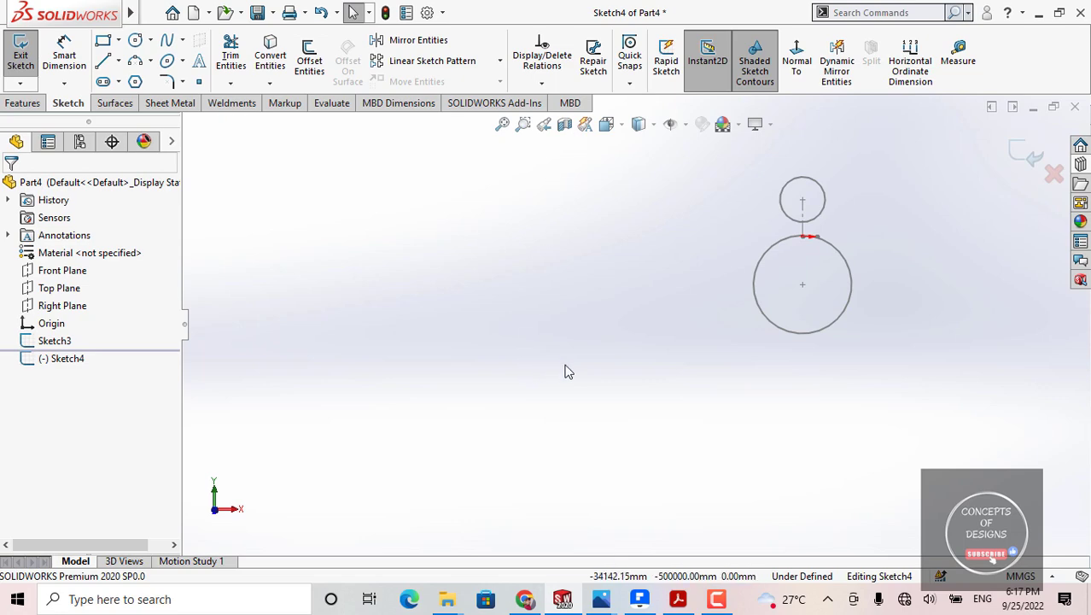
left_click(626, 126)
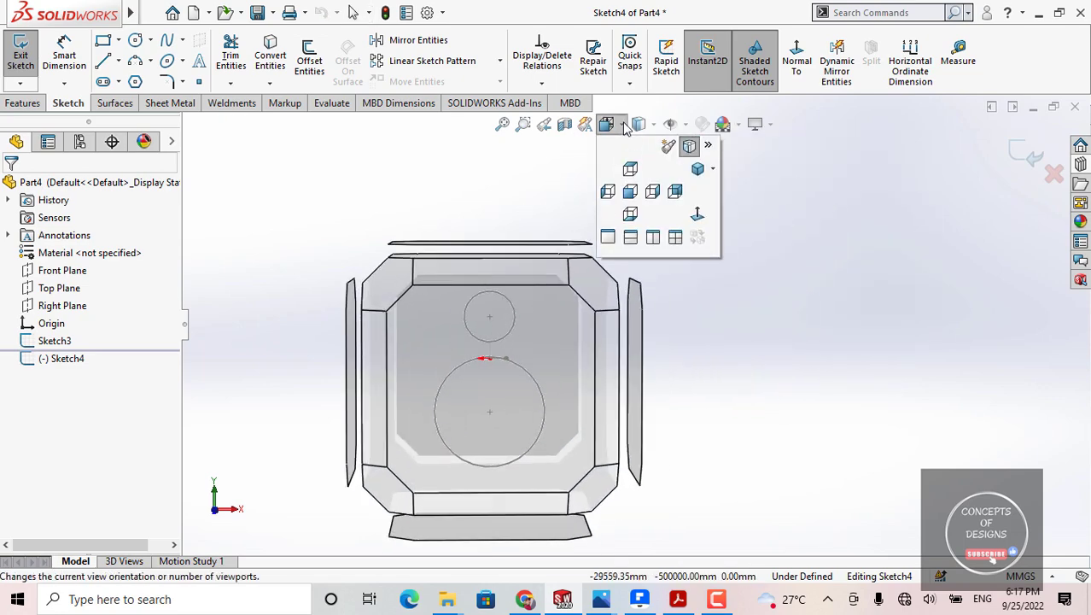
left_click(695, 216)
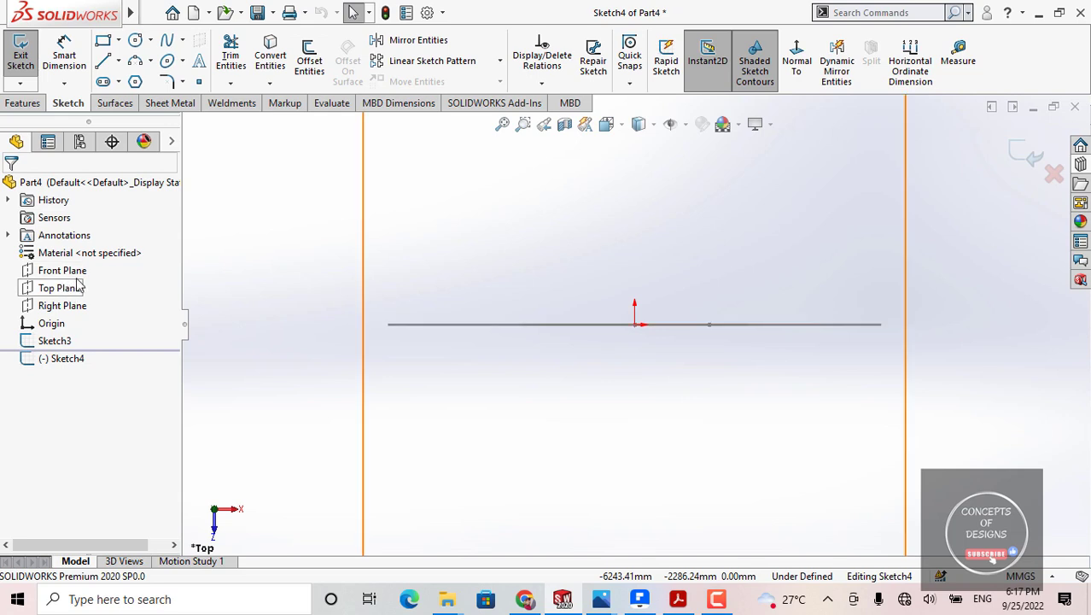
Show the Top Plane in the graphics area and clear the selection.
key("f")
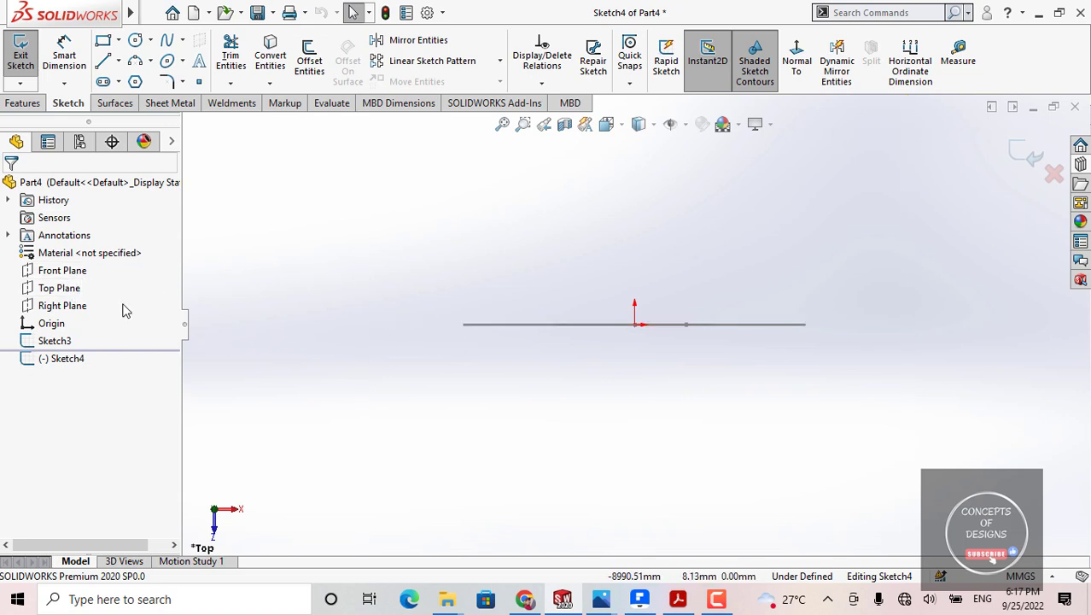
left_click(76, 292)
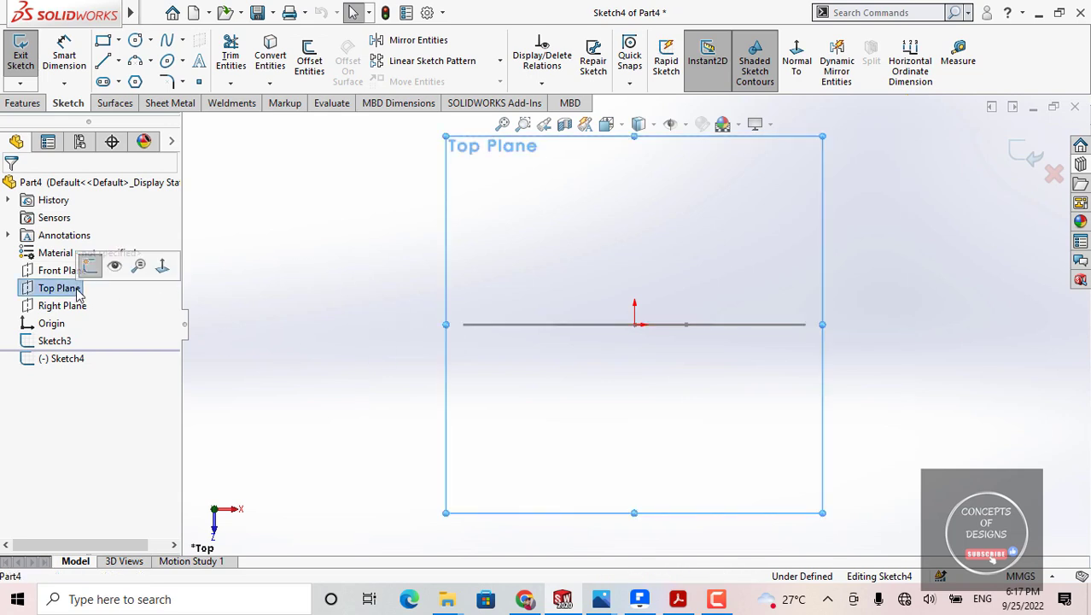
left_click(115, 268)
left_click(346, 320)
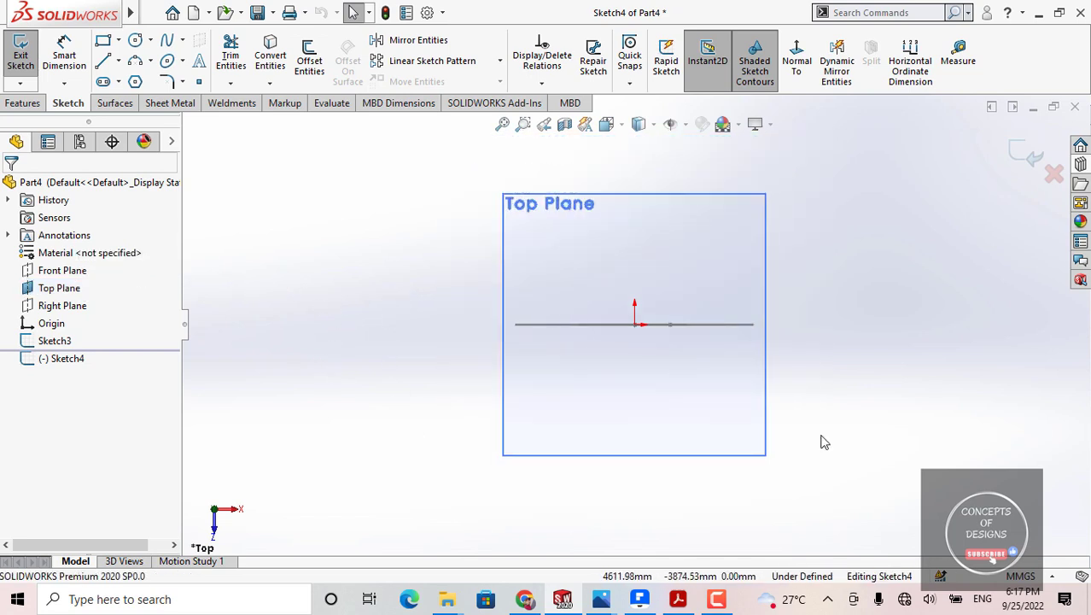
key("z")
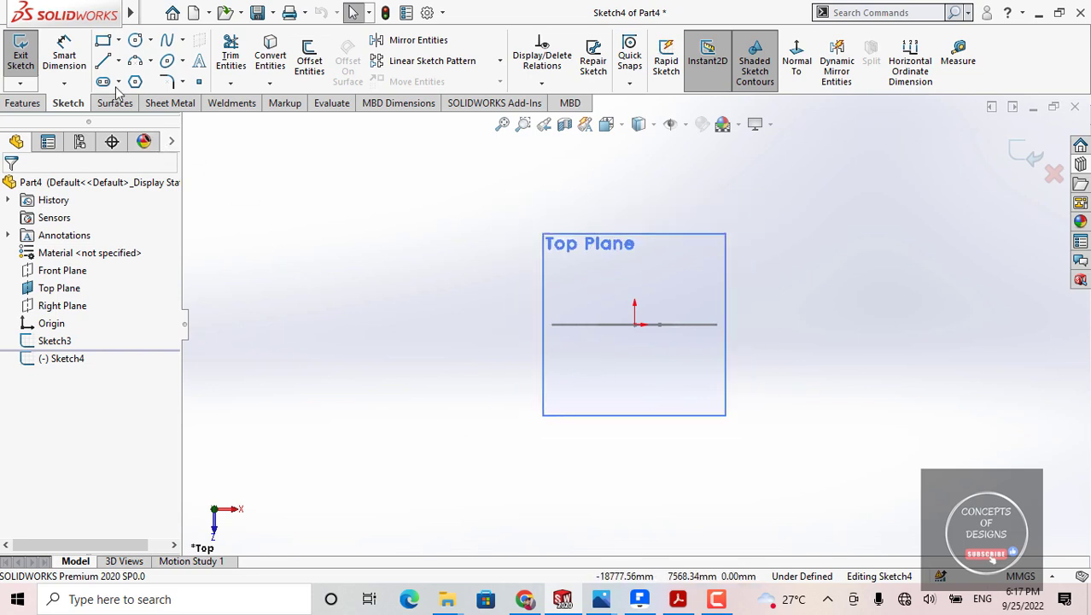
Sketch two separate circles outside the Top Plane outline, one about 7369 mm in diameter beside it and a slightly larger one below.
left_click(137, 40)
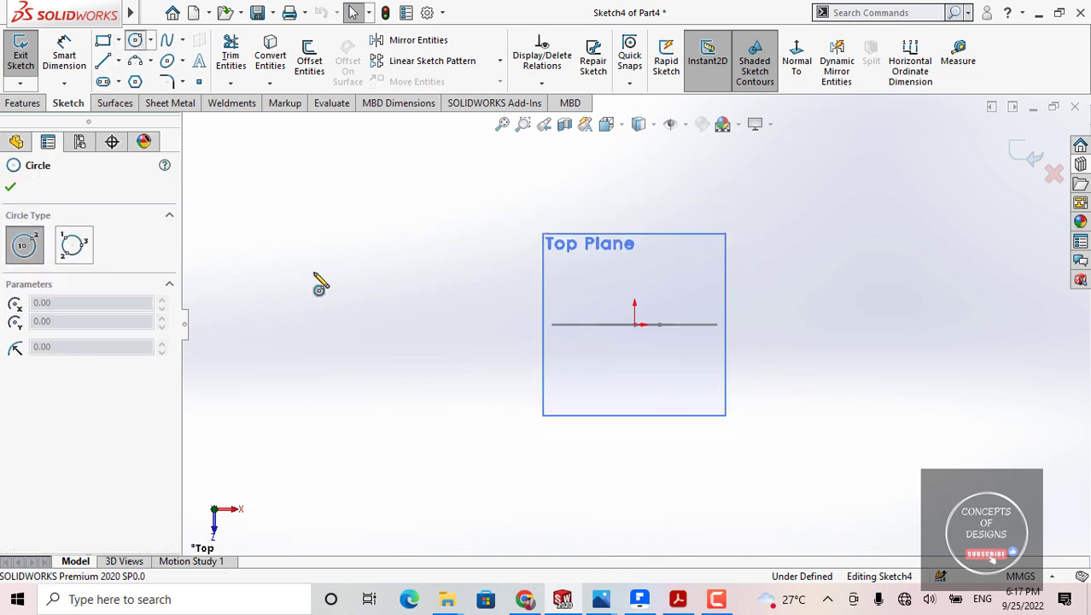
left_click(334, 312)
left_click(414, 373)
key("z")
left_click(494, 504)
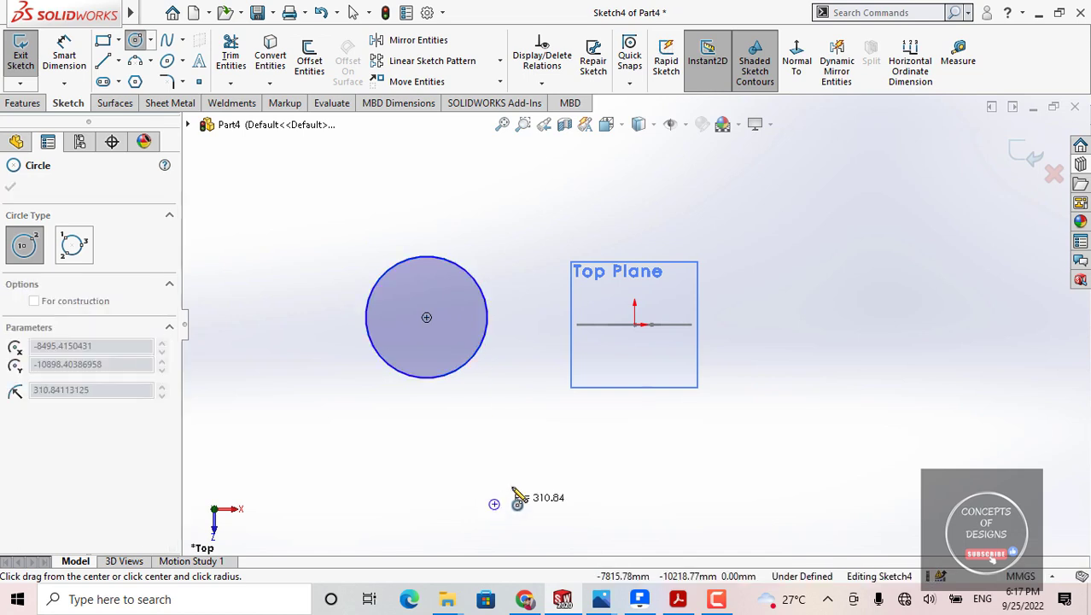
left_click(544, 451)
key("Escape")
key("z")
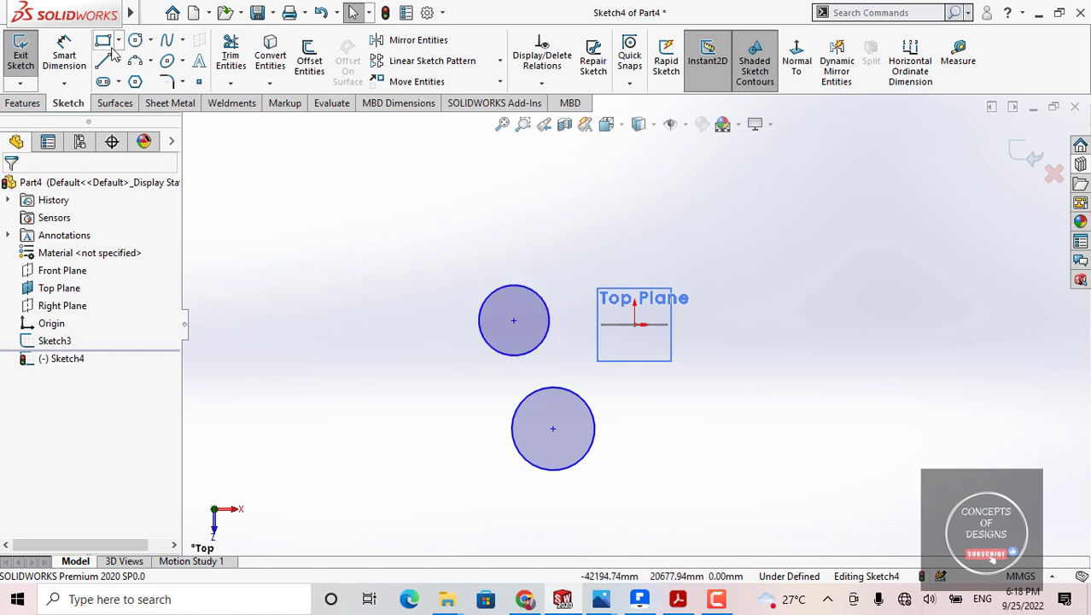
Dimension the upper circle's diameter as 100 mm, with the text placed to its upper left.
left_click(64, 52)
left_click(516, 287)
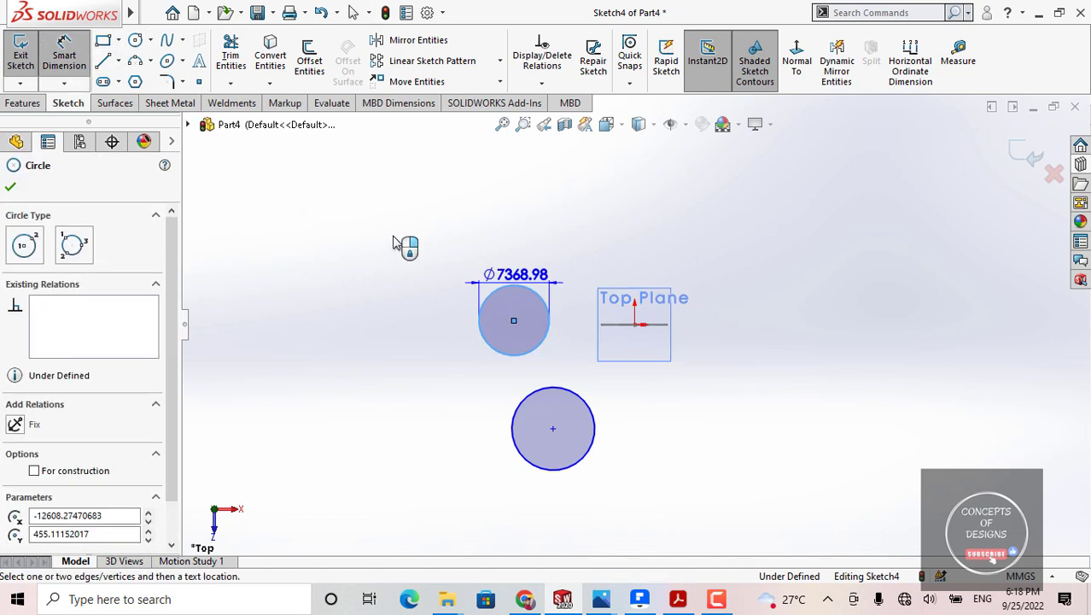
left_click(381, 315)
type("10")
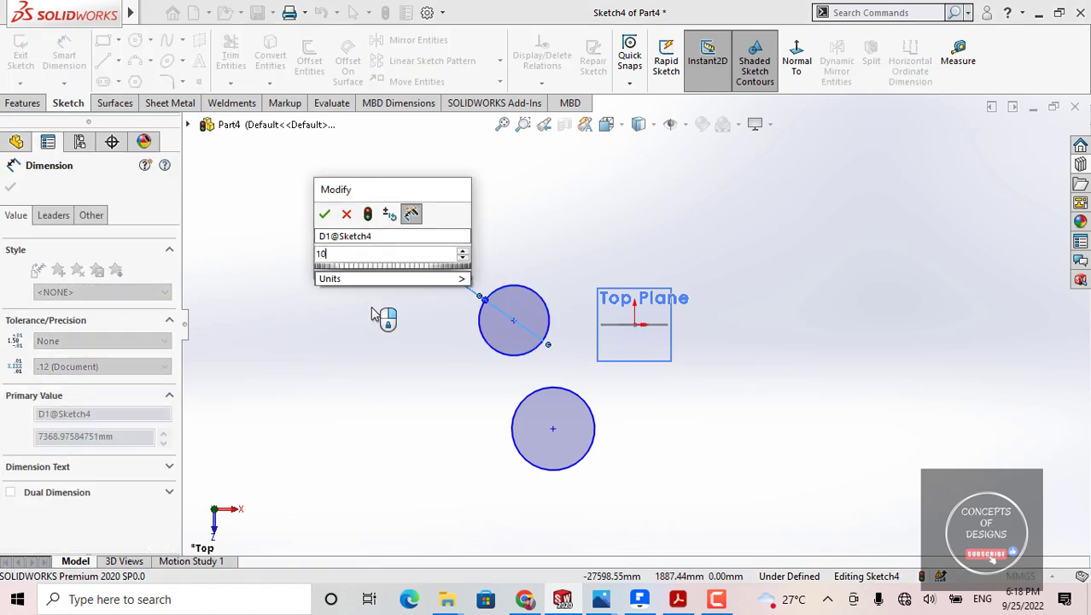
type("0")
key("Return")
left_click(520, 213)
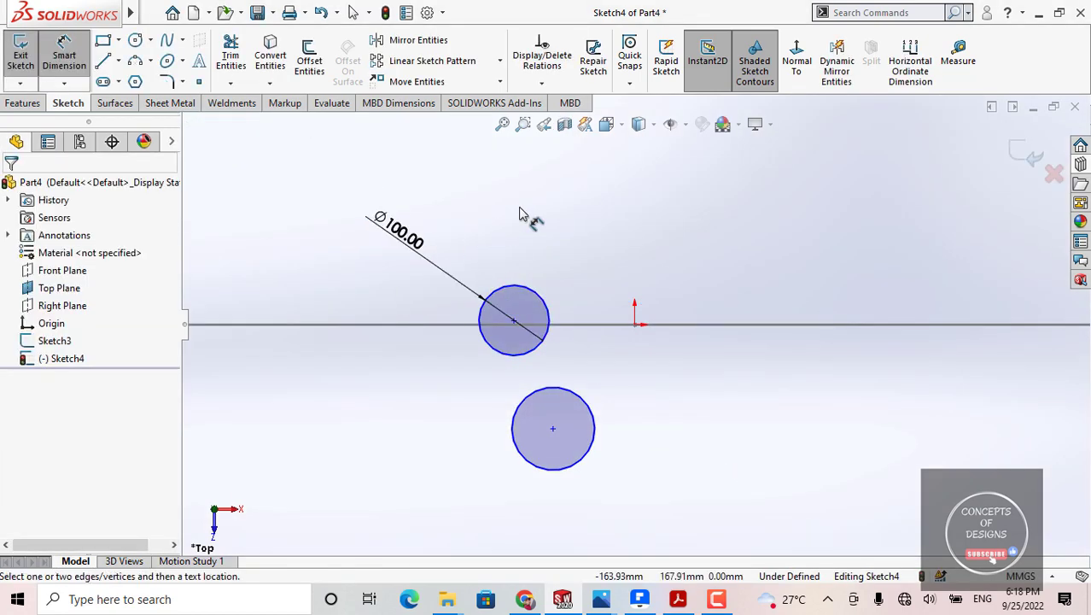
scroll(555, 263, "up", 2)
middle_click_drag(555, 263, 488, 195, "ctrl")
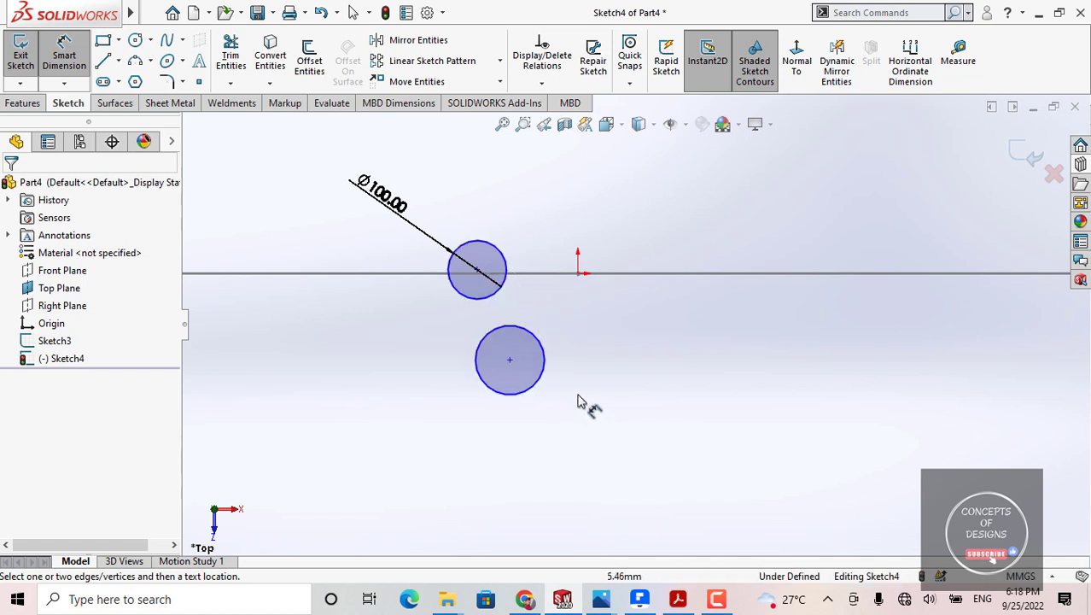
key("Escape")
scroll(557, 409, "up", 1)
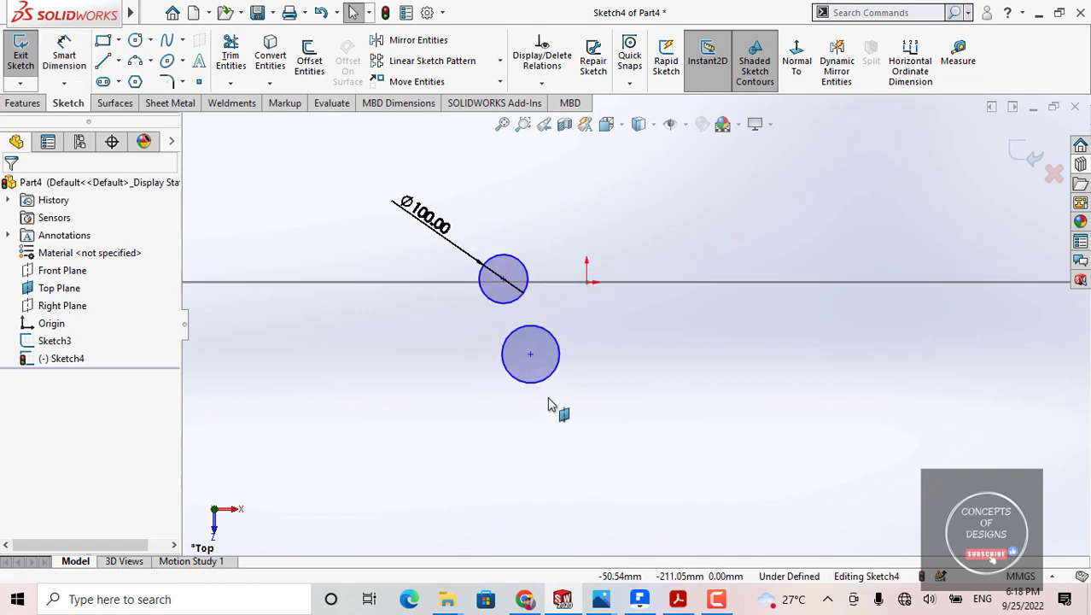
Add an Equal relation between the 100 mm circle and the circle below it, and clear the selection.
left_click(521, 271)
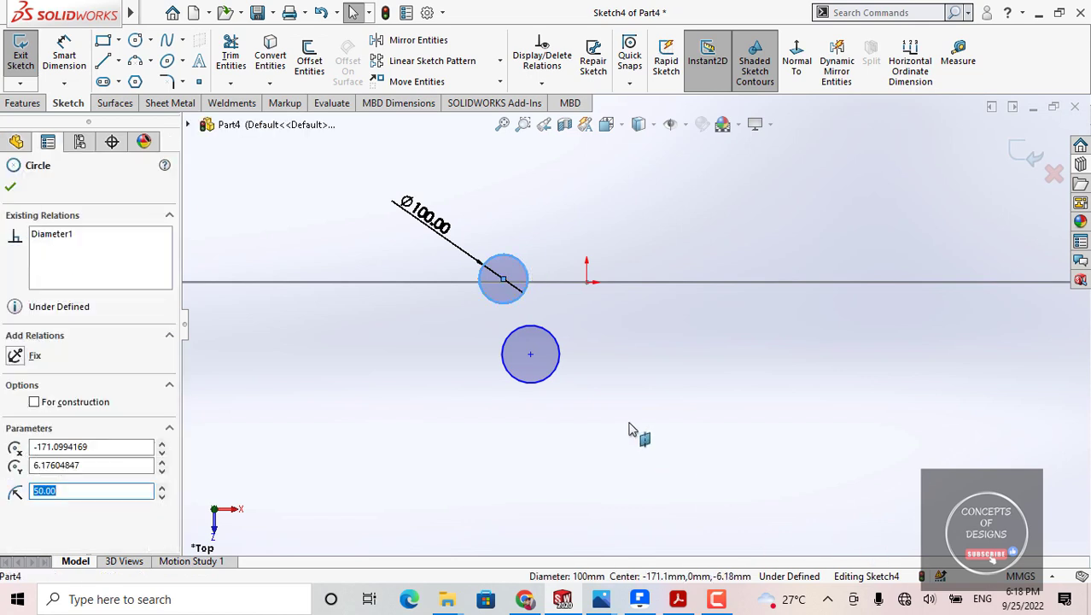
left_click(560, 352, "ctrl")
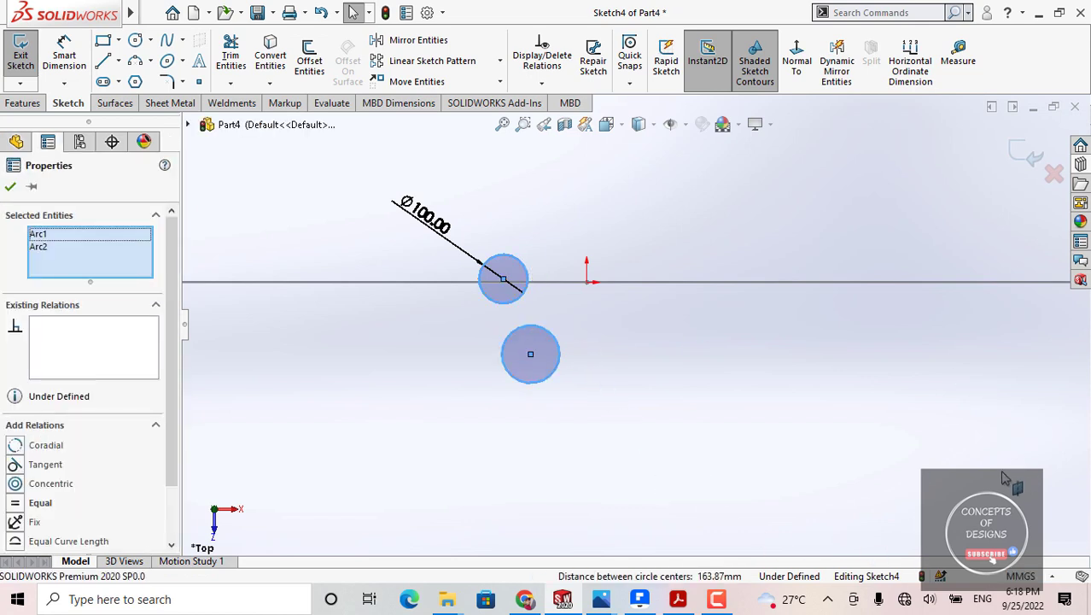
scroll(13, 491, "down", 2)
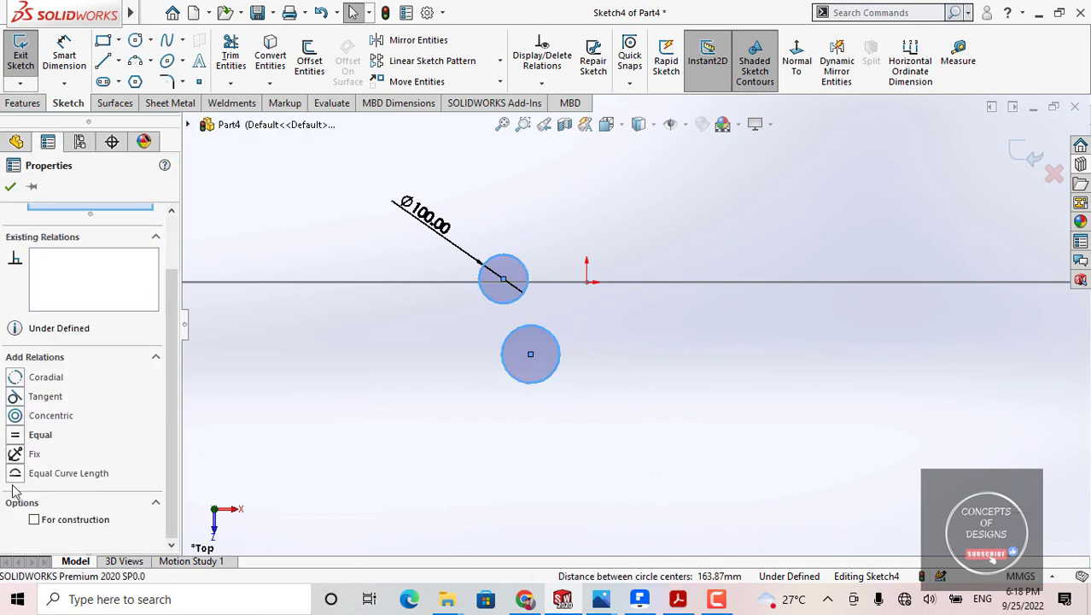
left_click(40, 435)
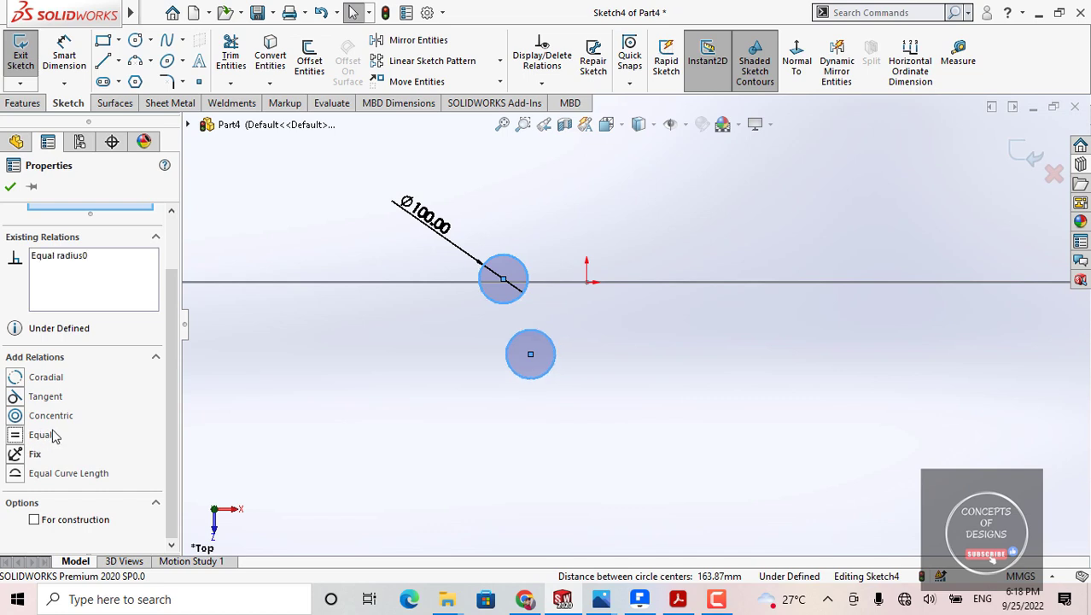
left_click(415, 476)
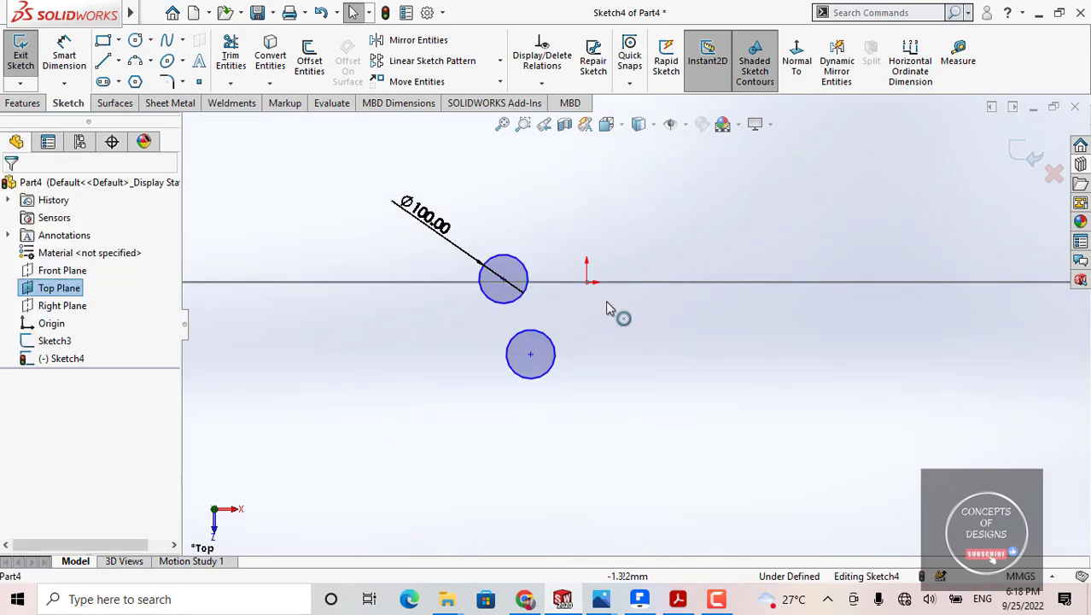
Sketch a third circle about 147 mm in diameter above and to the right of the origin.
scroll(618, 325, "up", 1)
left_click(135, 40)
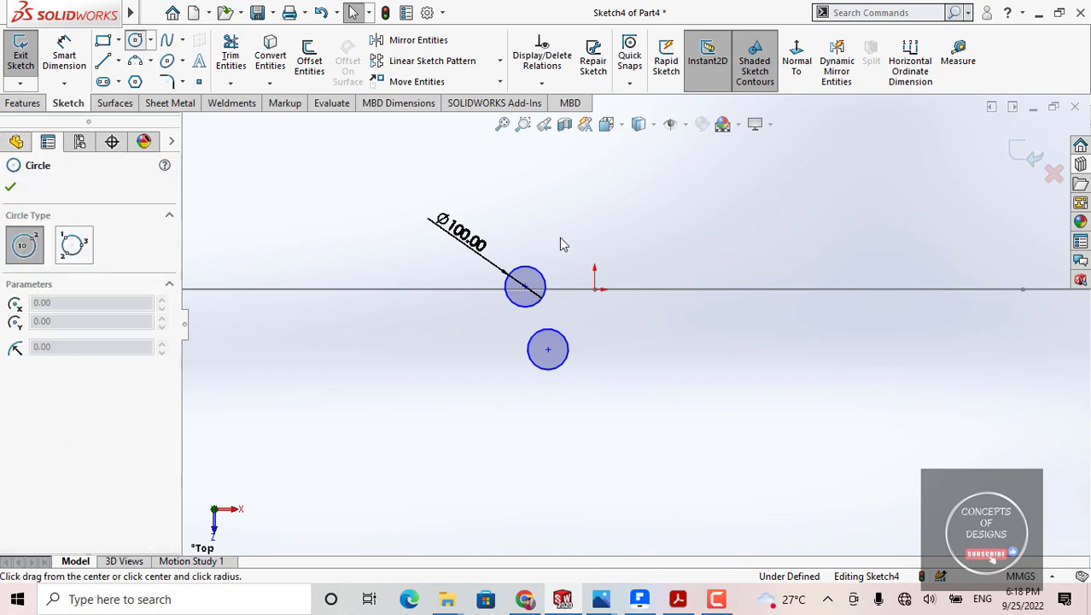
scroll(636, 281, "up", 1)
left_click_drag(728, 238, 749, 238)
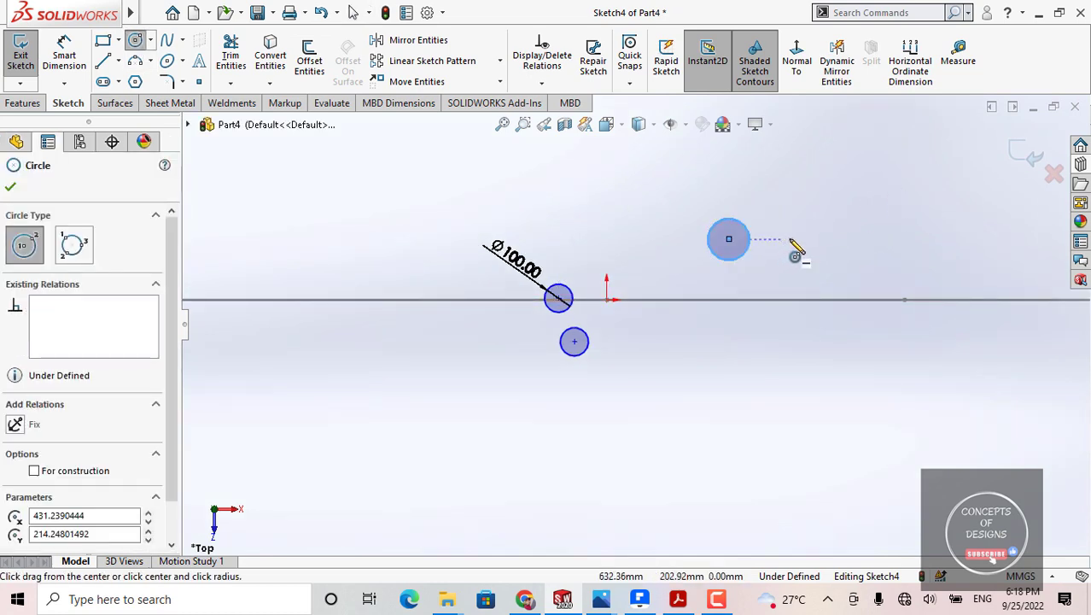
key("Escape")
Dimension the third circle's diameter as 200 mm, with the text placed to its upper right.
left_click(64, 53)
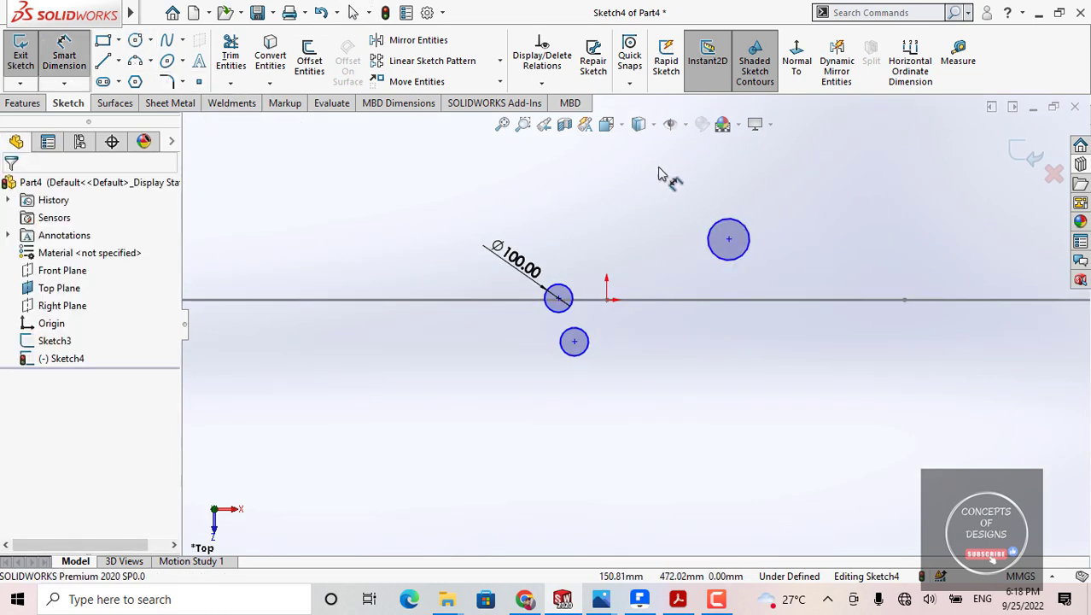
left_click(736, 225)
left_click(794, 175)
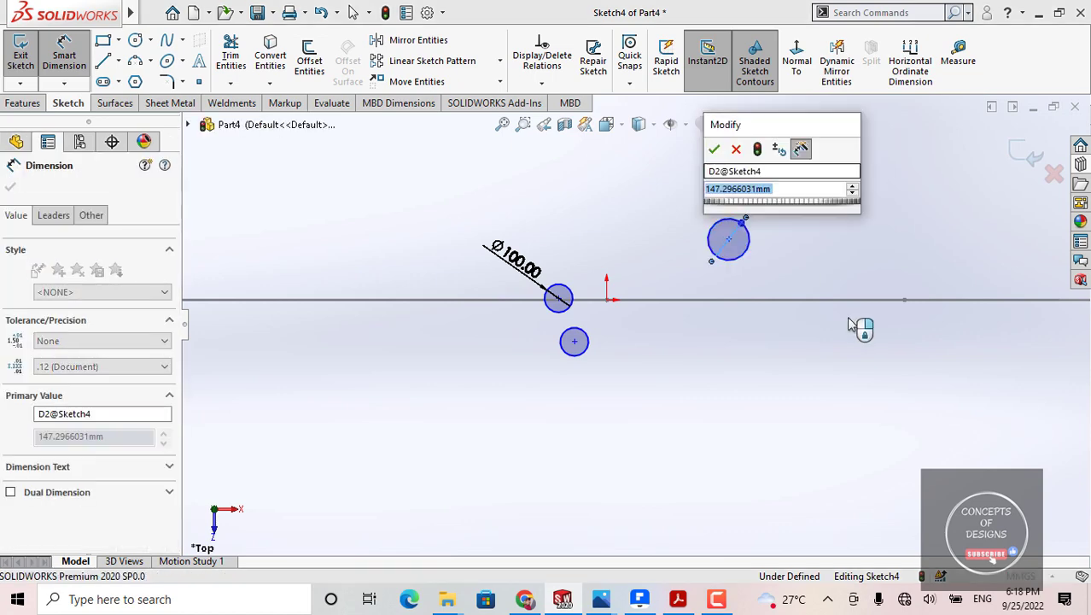
type("200")
key("Return")
key("Escape")
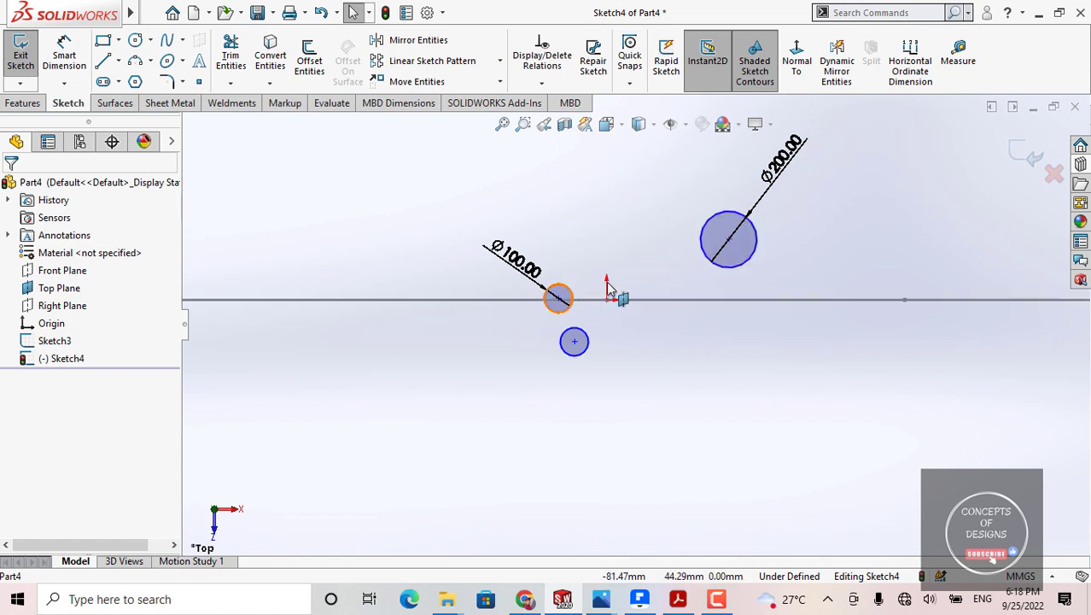
scroll(727, 247, "up", 2)
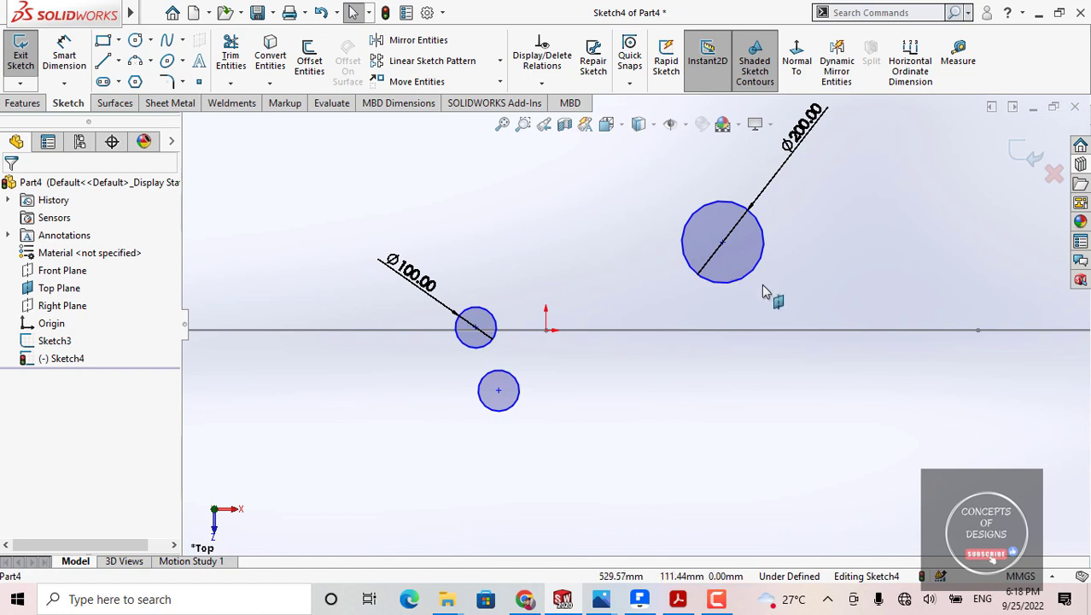
Add a Concentric relation between the 200 mm circle and the upper 100 mm circle, and clear the selection.
scroll(634, 324, "down", 2)
left_click(690, 251)
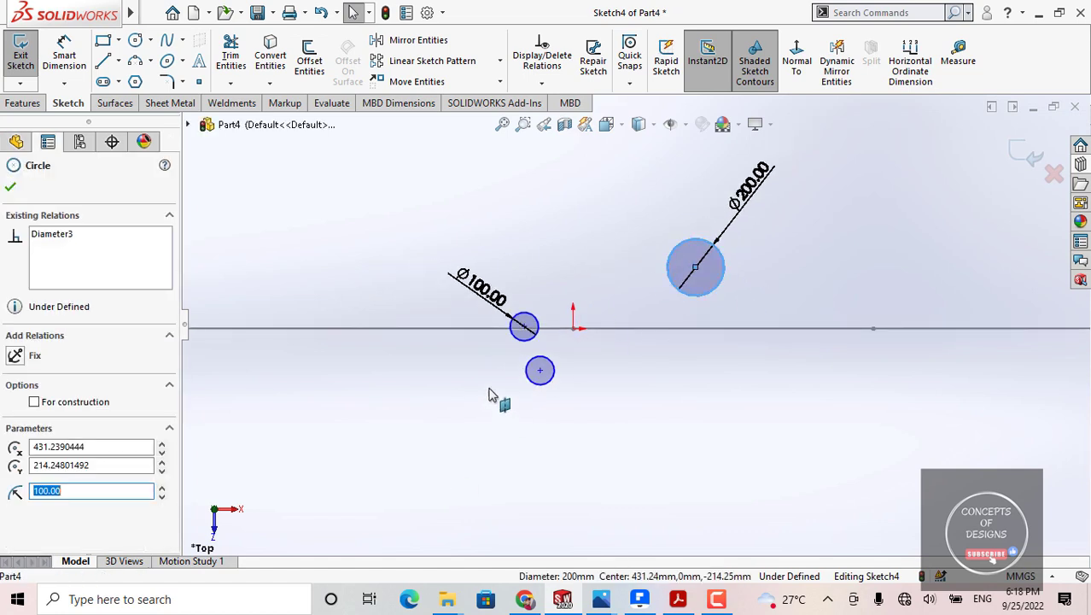
left_click(518, 340)
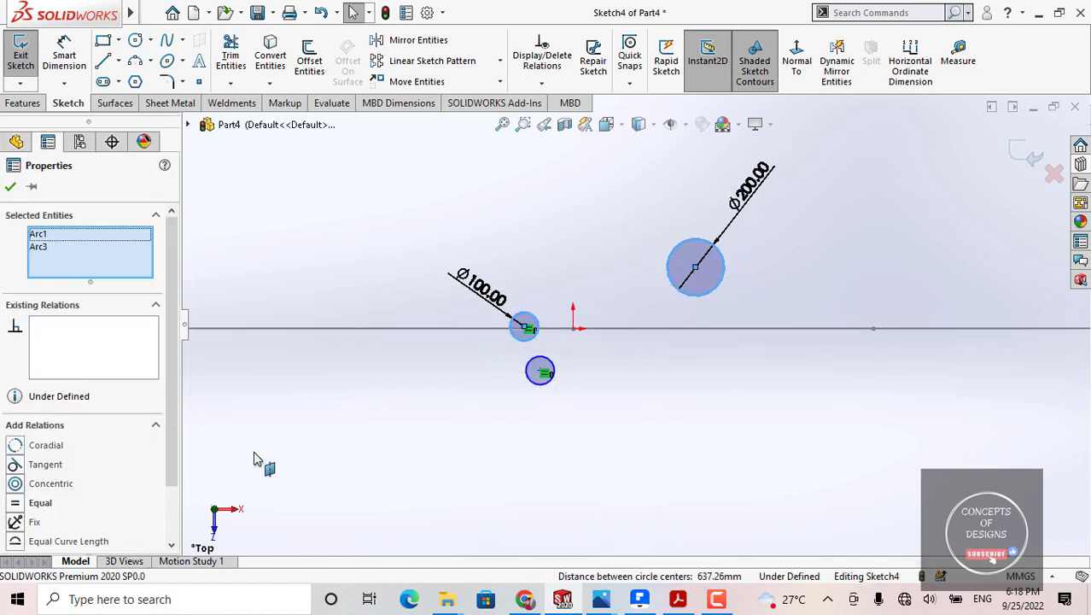
scroll(47, 423, "down", 1)
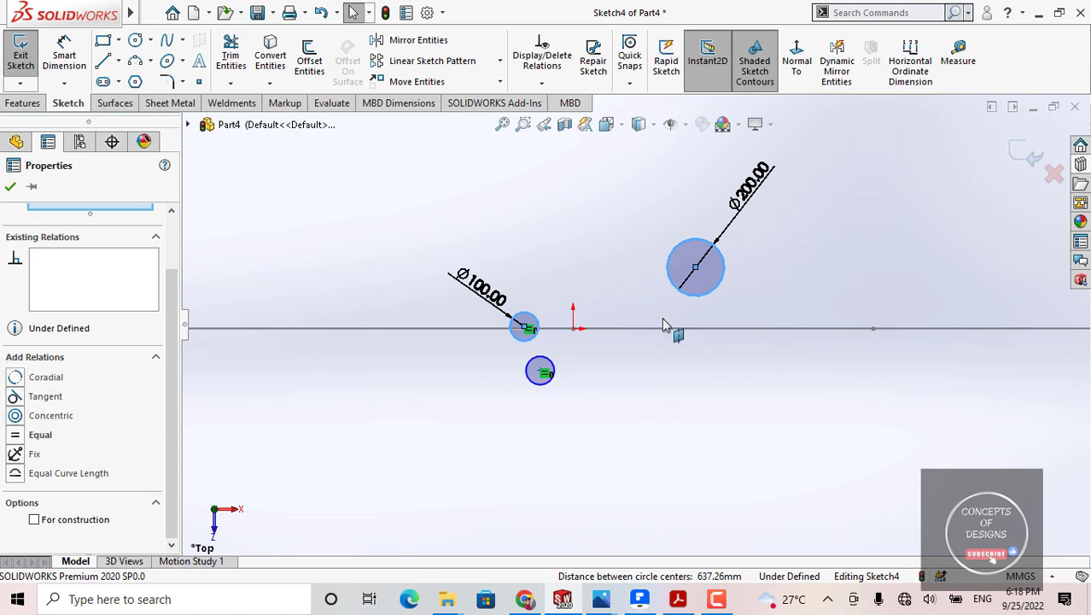
left_click(51, 416)
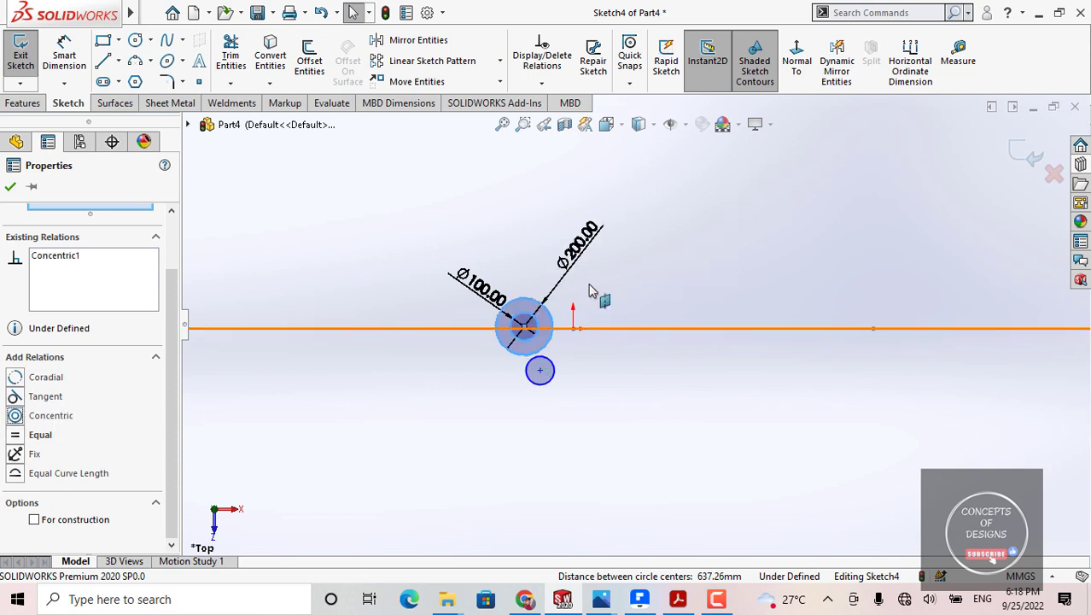
scroll(657, 248, "down", 2)
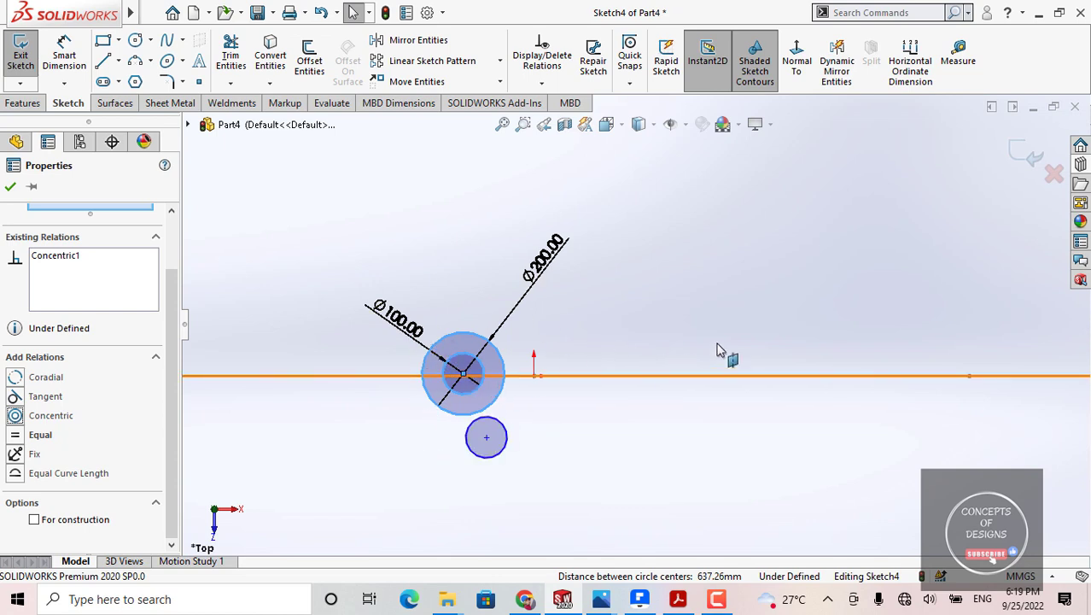
left_click(732, 295)
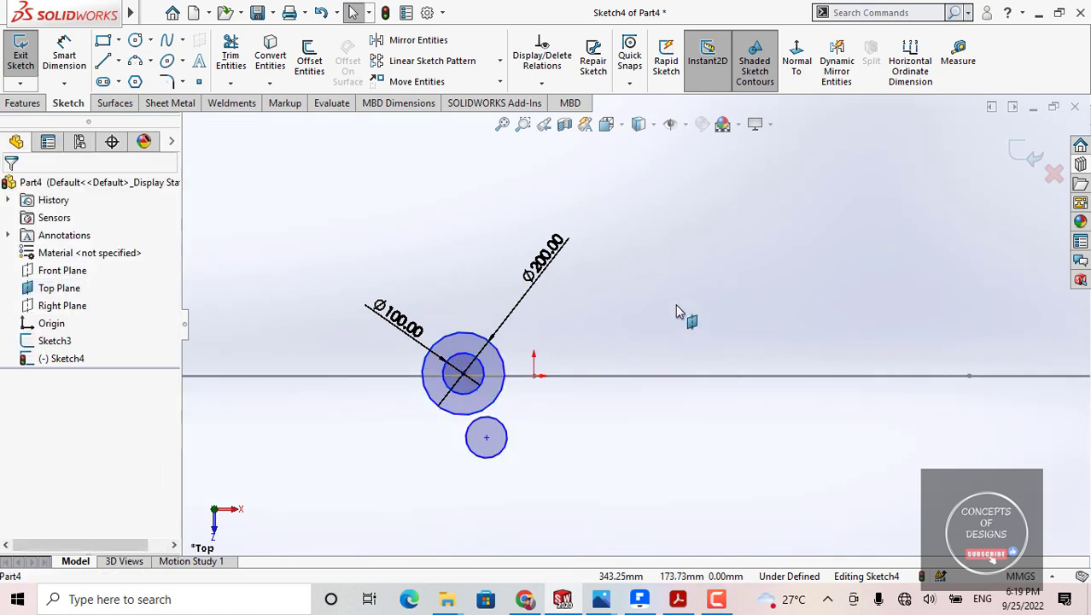
Sketch a horizontal centerline about 471 mm long from the origin, running away from the circles.
scroll(683, 311, "up", 2)
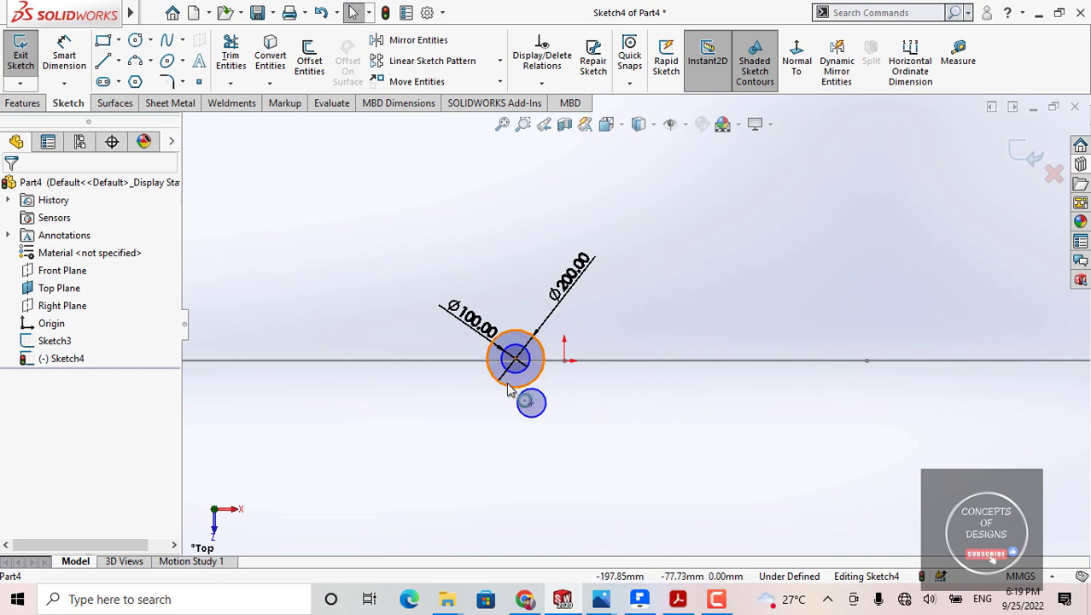
scroll(543, 361, "down", 2)
scroll(632, 294, "up", 2)
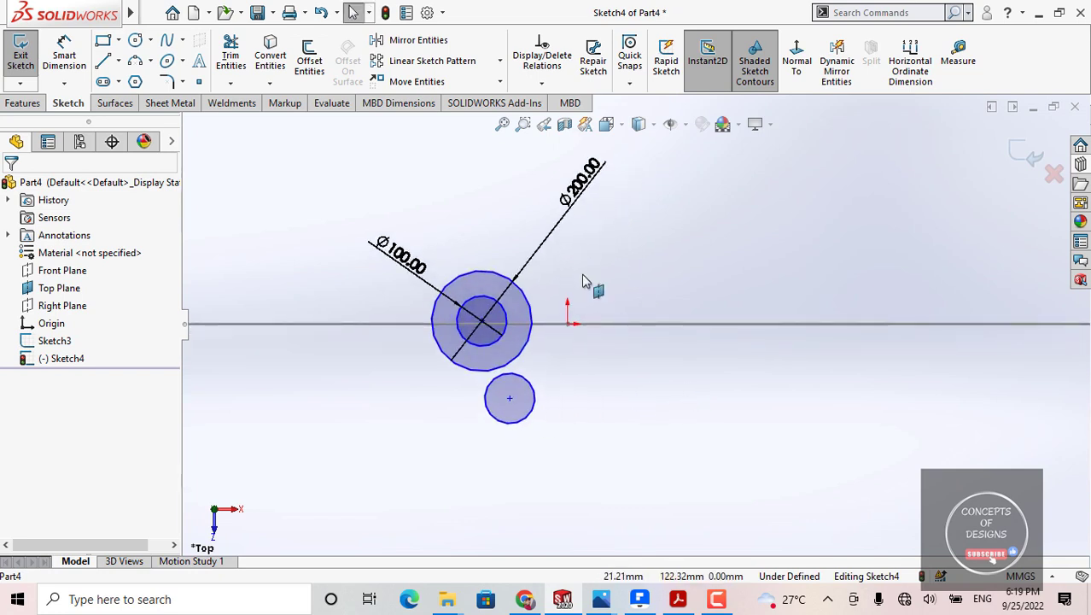
scroll(565, 349, "down", 2)
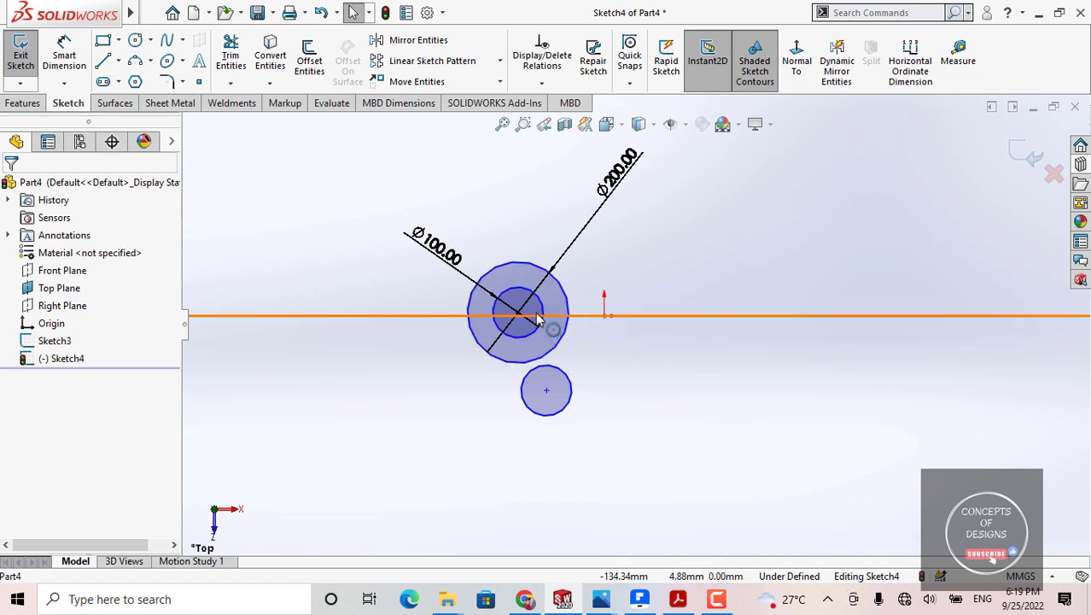
scroll(656, 317, "down", 1)
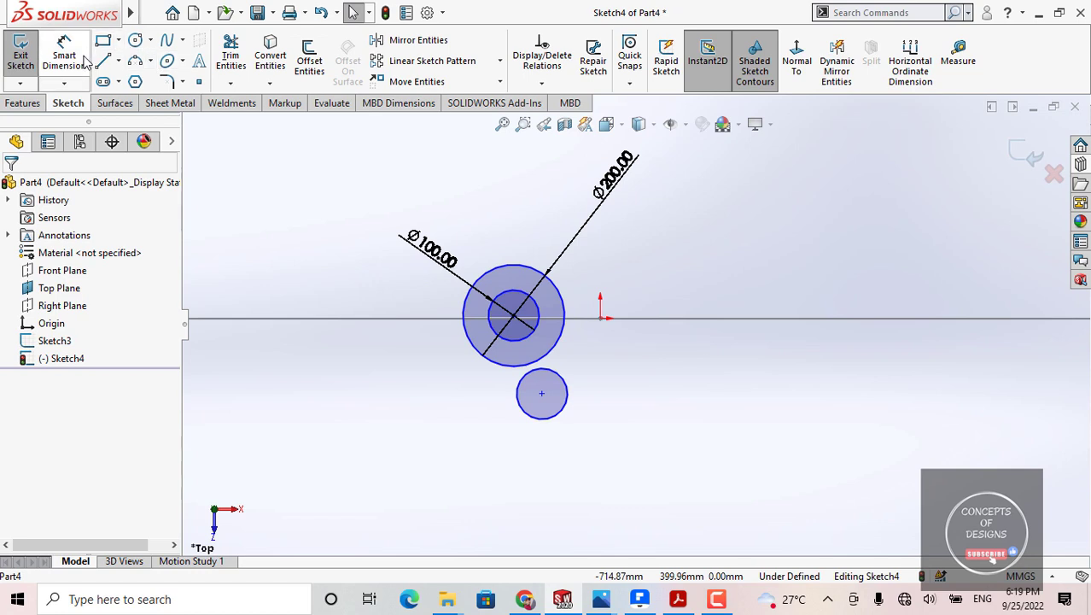
left_click(119, 61)
left_click(139, 101)
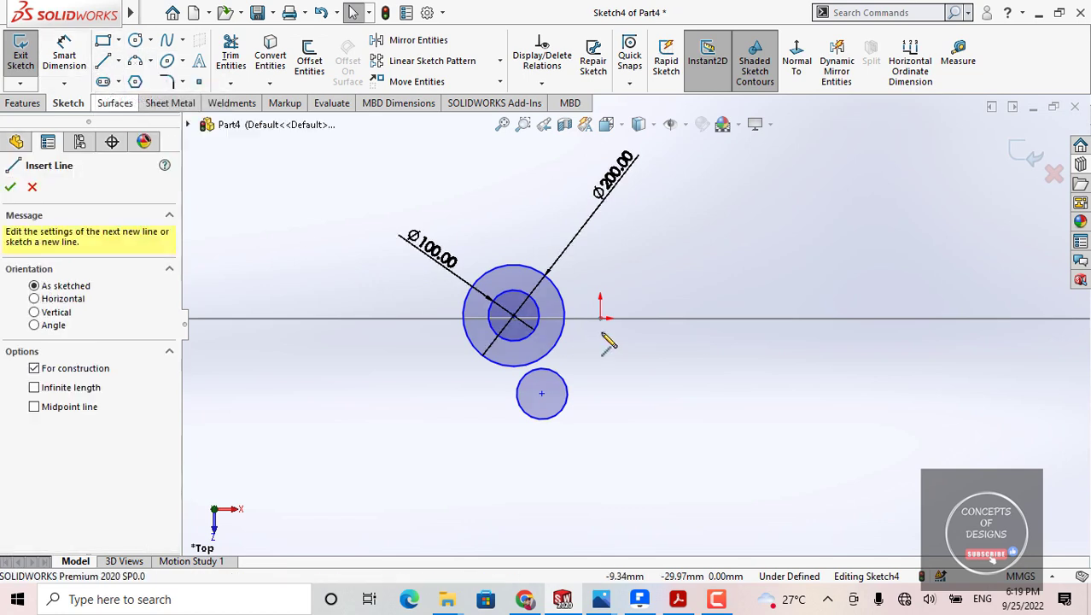
left_click(600, 317)
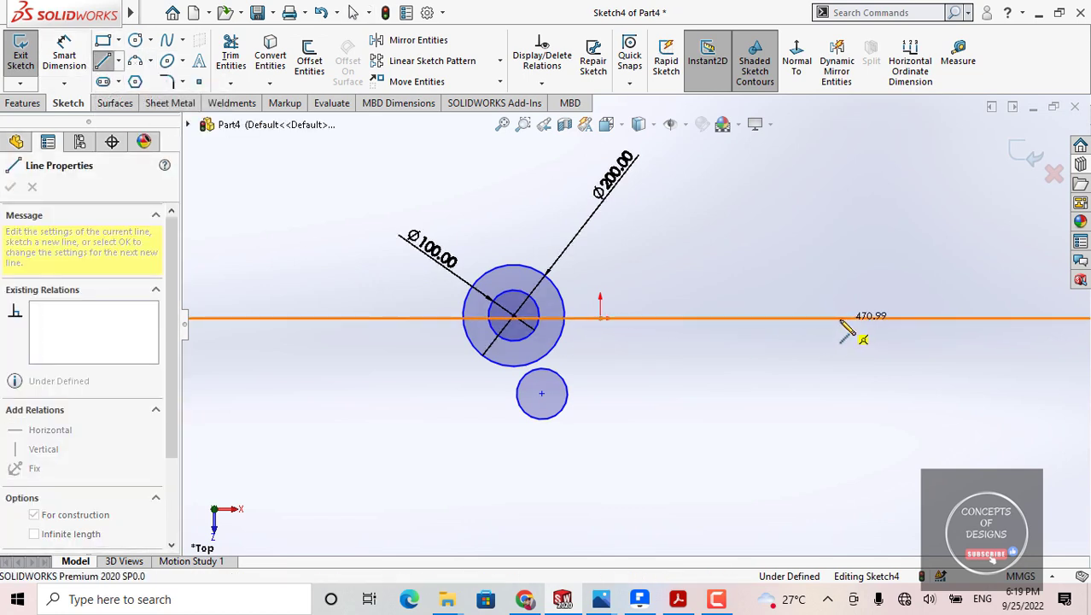
left_click(840, 318)
key("Escape")
scroll(634, 326, "up", 2)
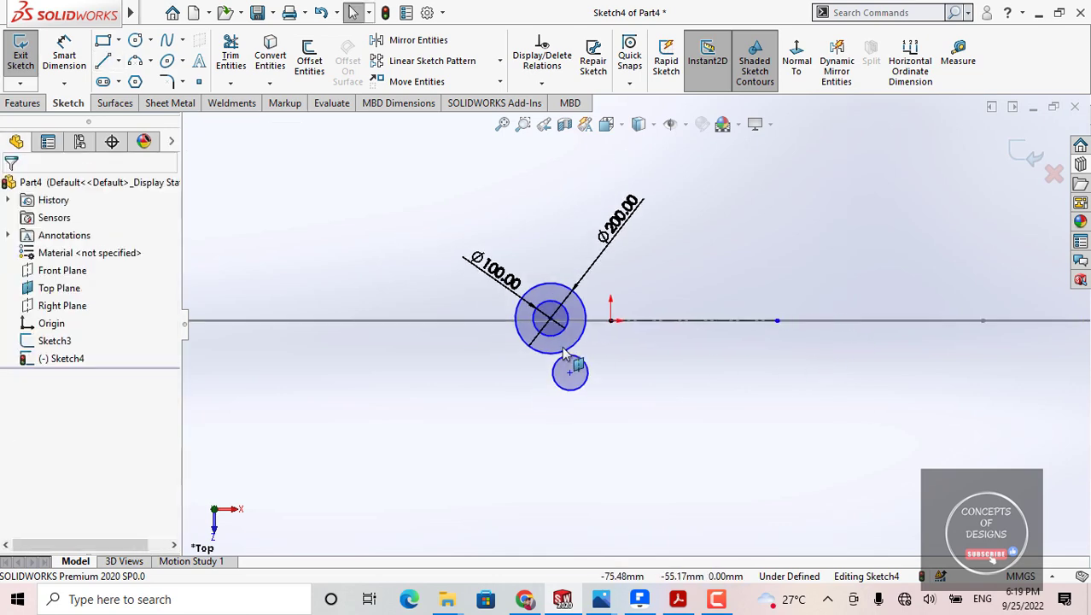
Hide Sketch3 so that its long horizontal line no longer overlaps the new centerline.
left_click(57, 292)
left_click(93, 268)
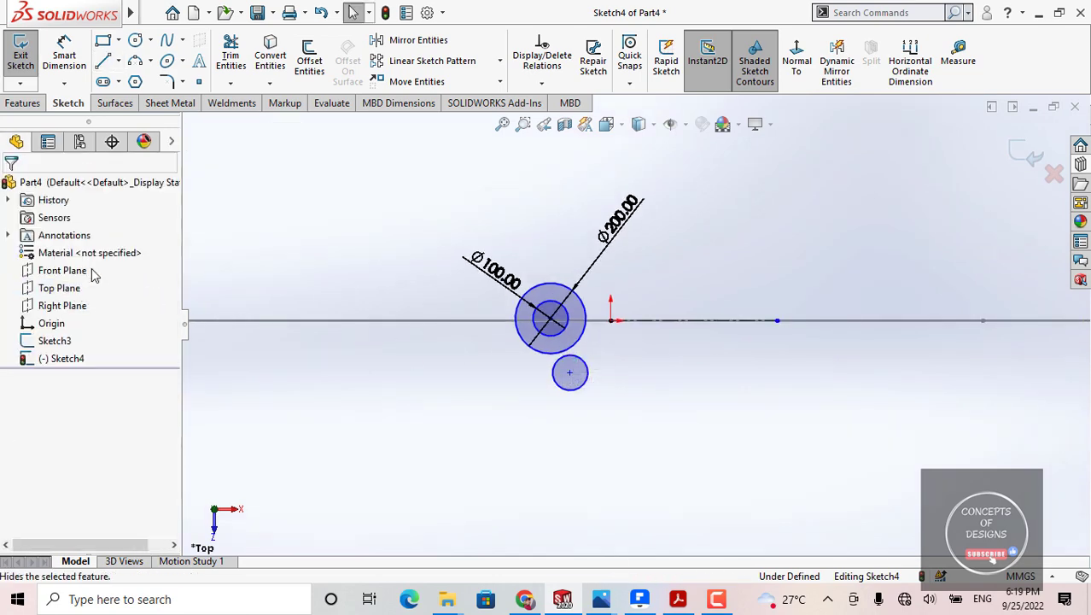
left_click(292, 319)
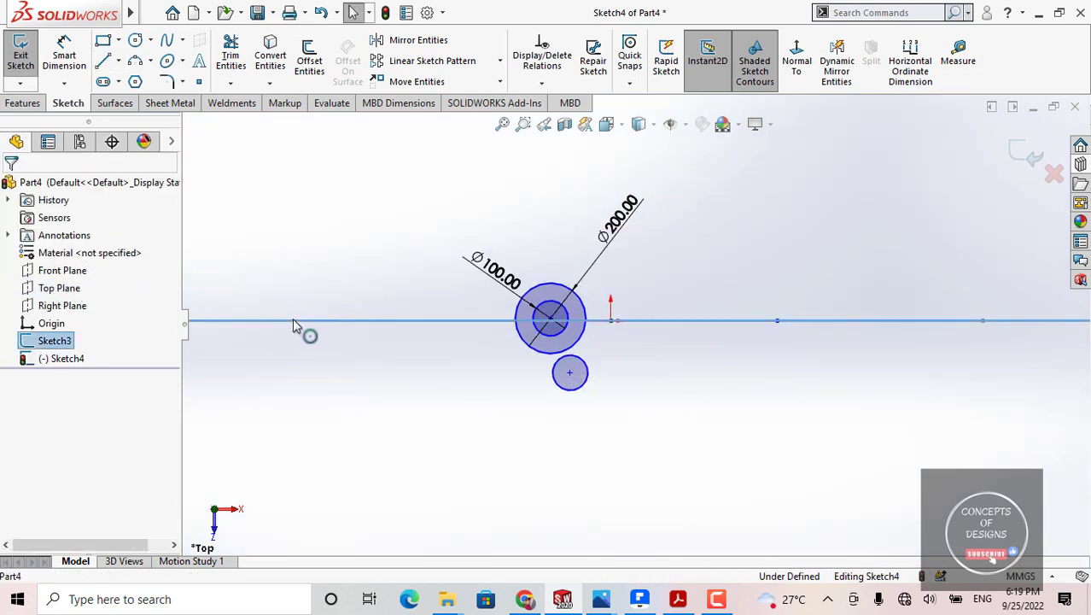
left_click(244, 246)
left_click(51, 341)
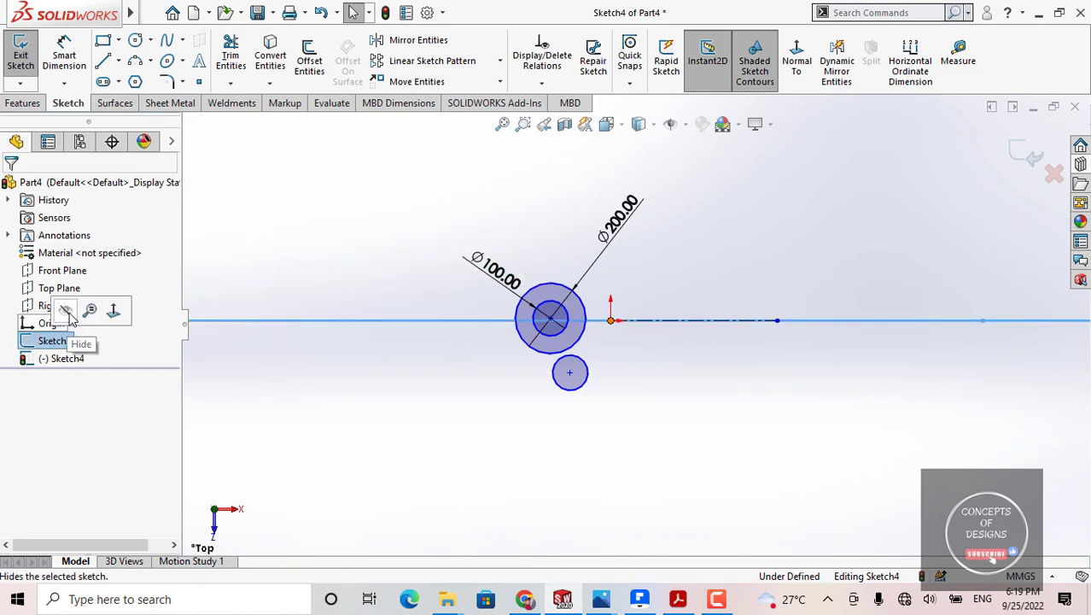
left_click(78, 311)
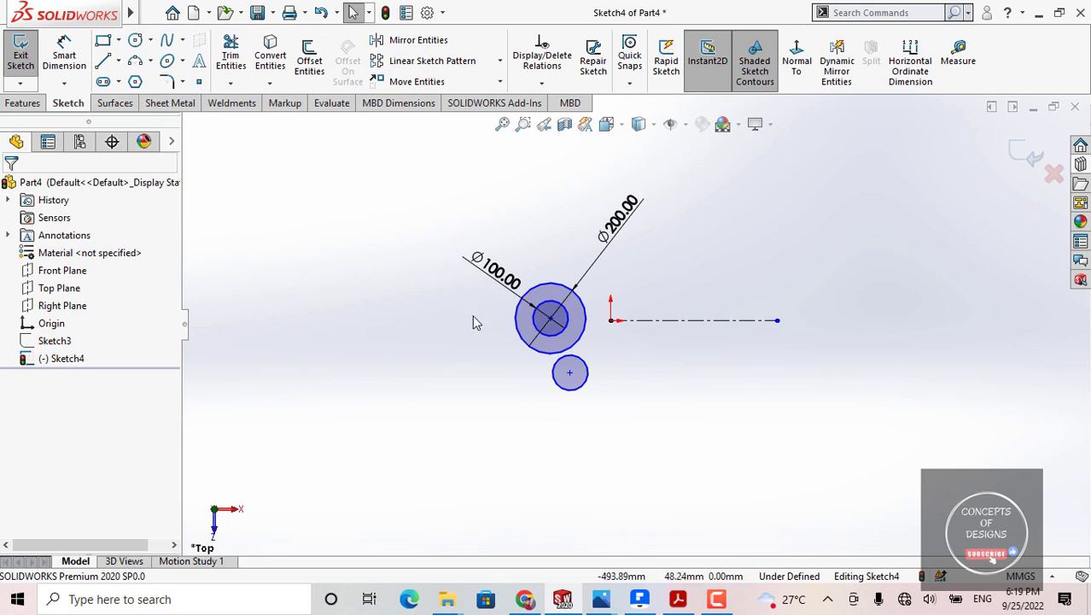
Add a Coincident relation between the concentric circles' center point and the horizontal centerline, and clear the selection.
scroll(569, 318, "down", 3)
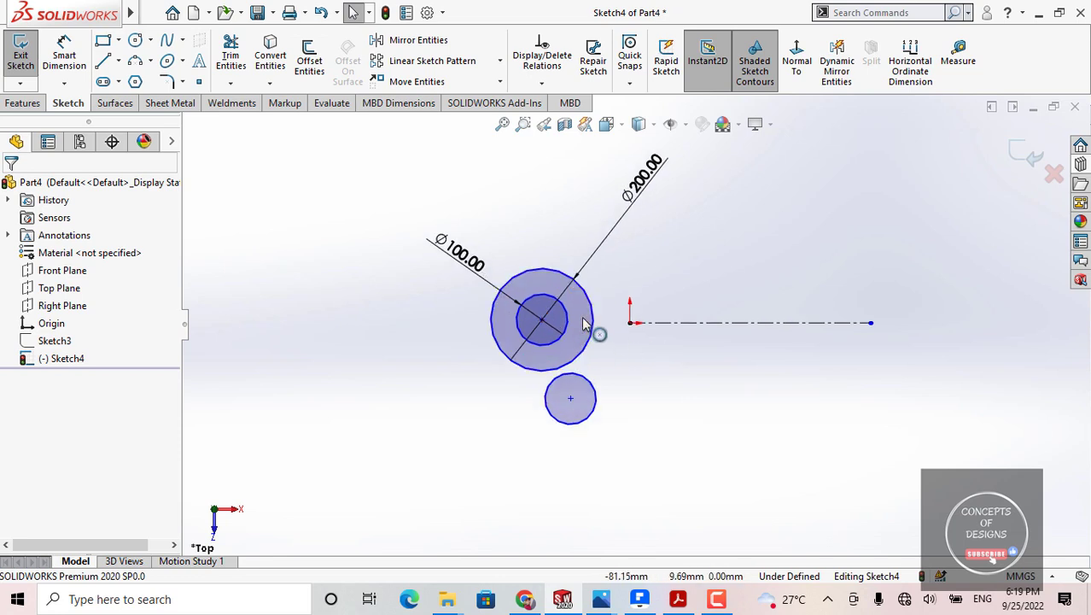
left_click(530, 322)
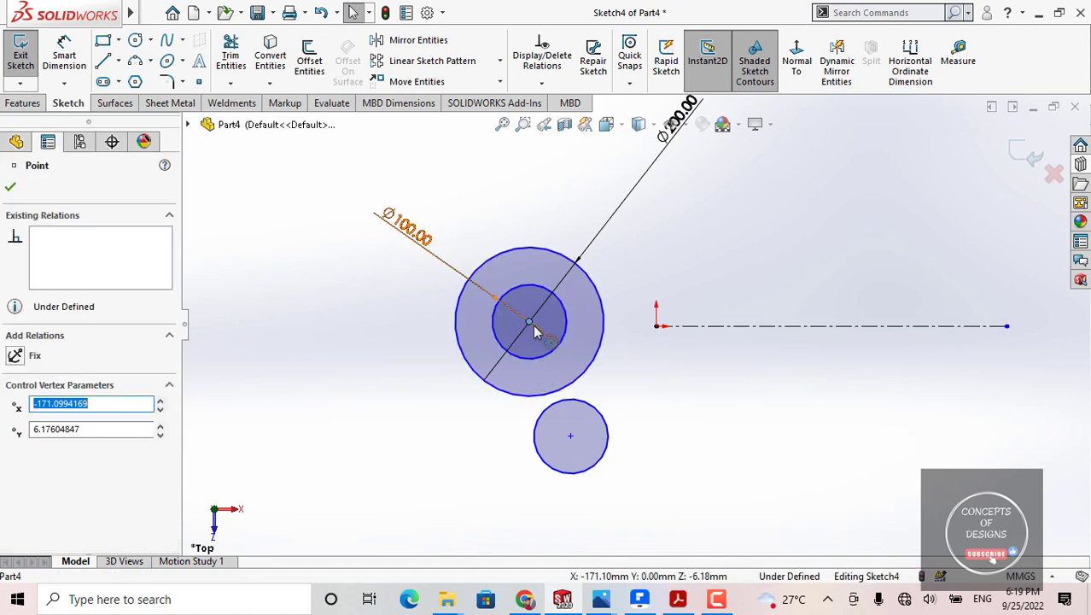
left_click(723, 326, "ctrl")
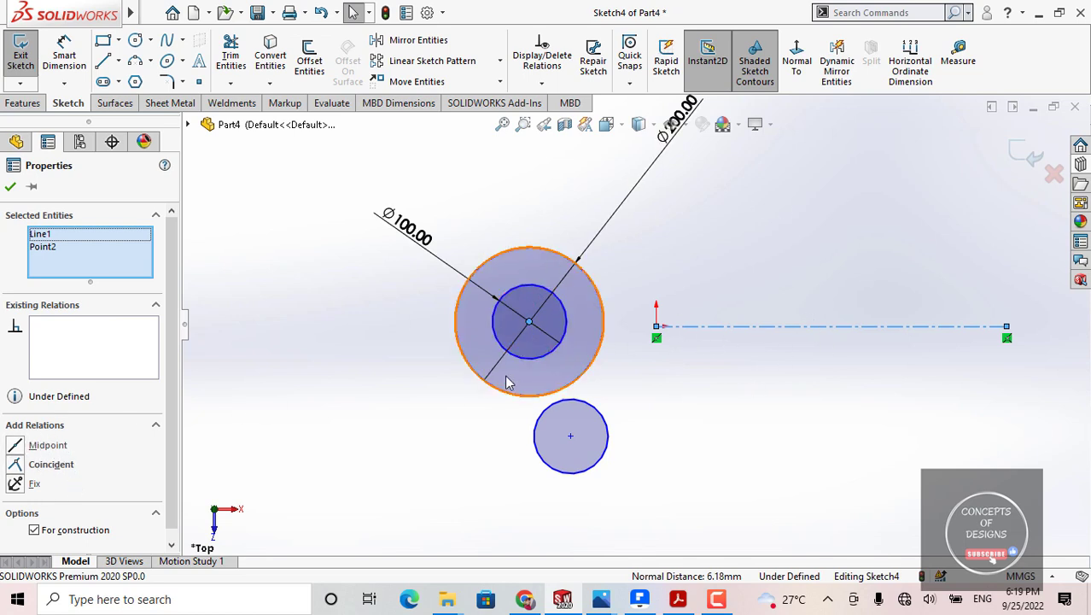
left_click(49, 466)
left_click(379, 406)
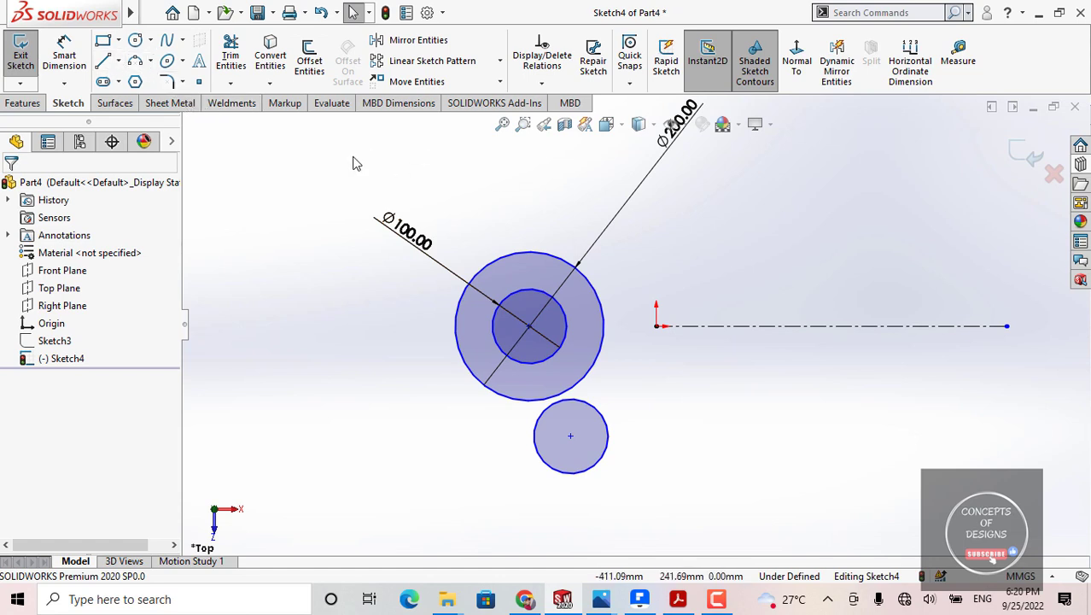
Dimension the horizontal distance from the concentric circles' center to the origin as 500 mm, with the text above the circles.
left_click(64, 55)
left_click(530, 326)
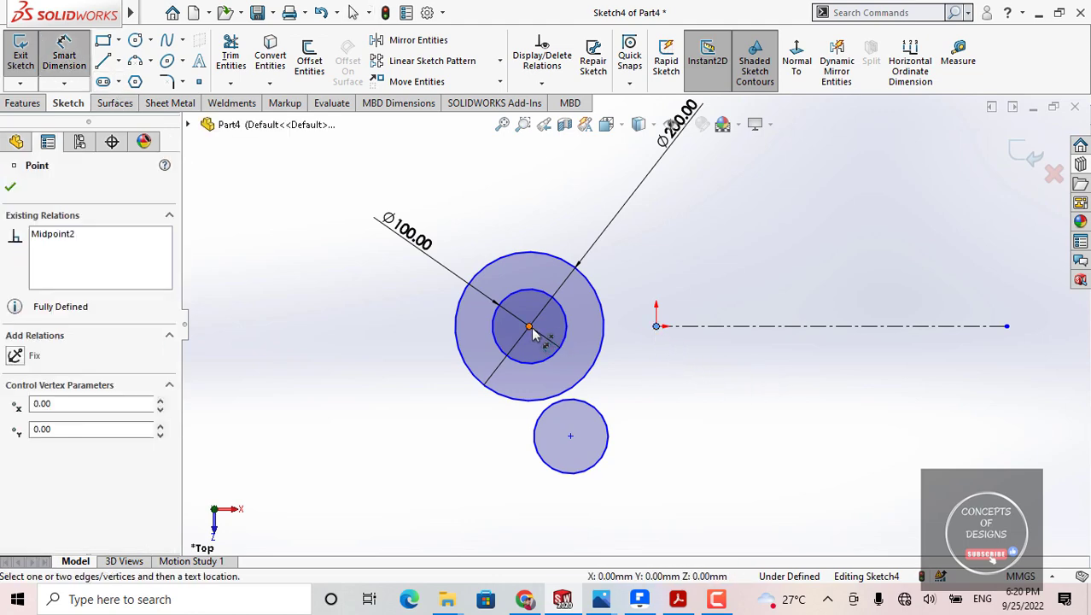
left_click(656, 325)
left_click(580, 182)
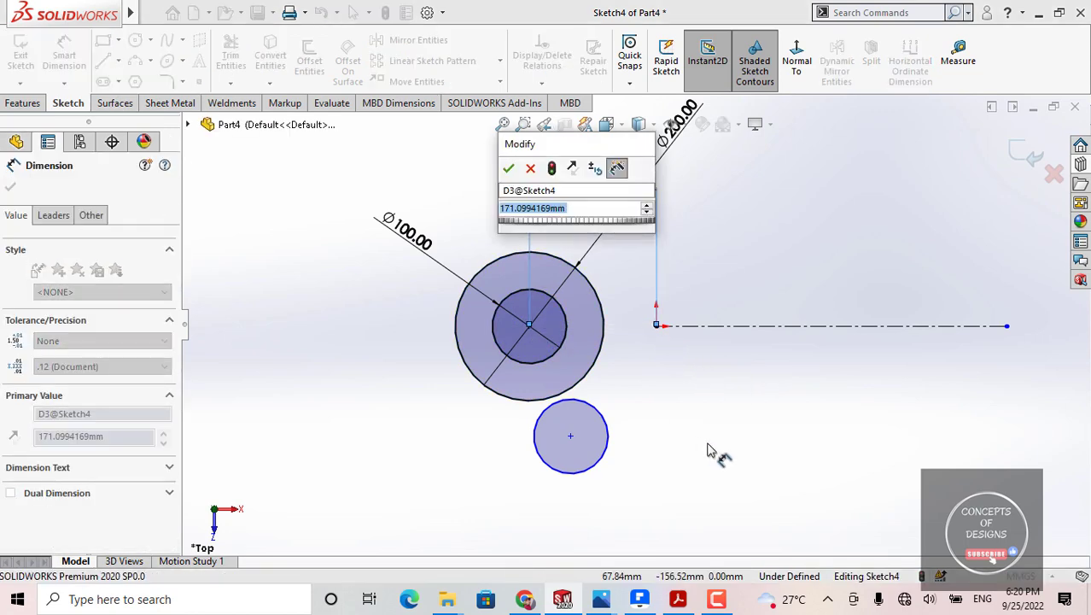
type("300")
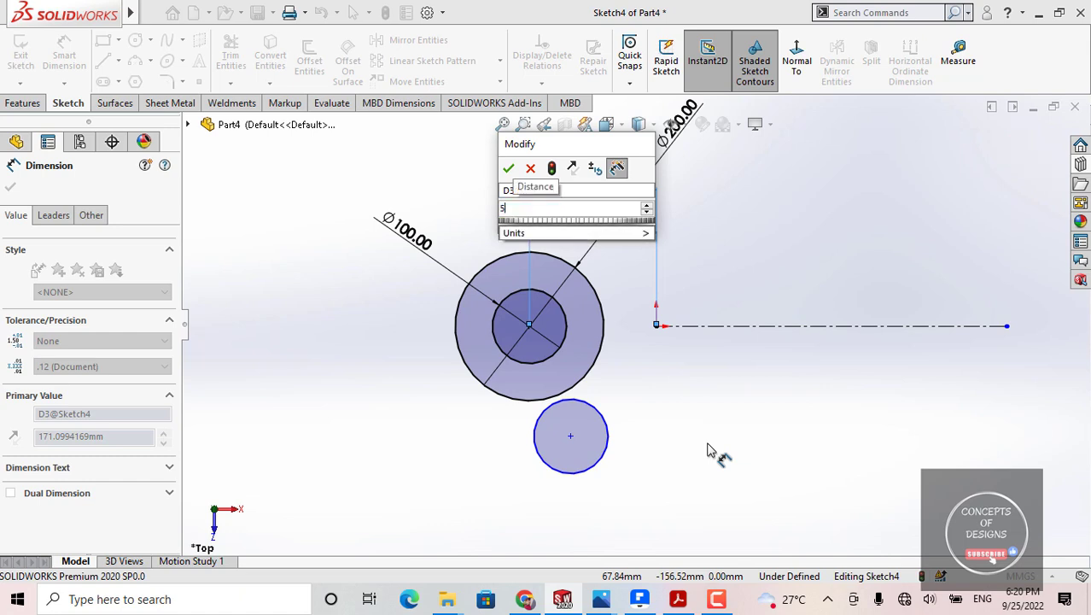
key("Escape")
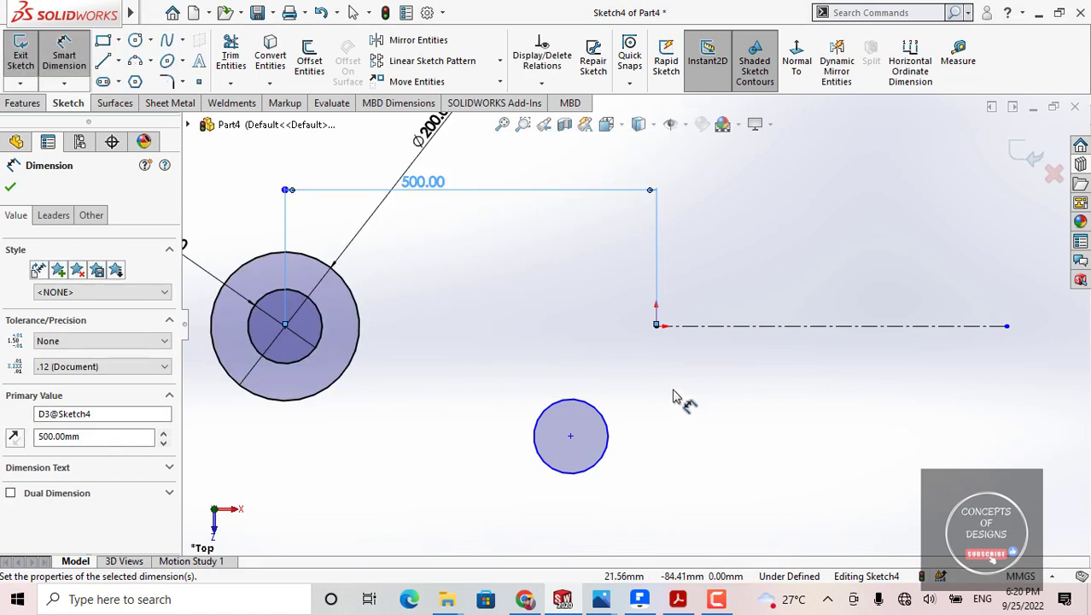
left_click(528, 319)
key("Escape")
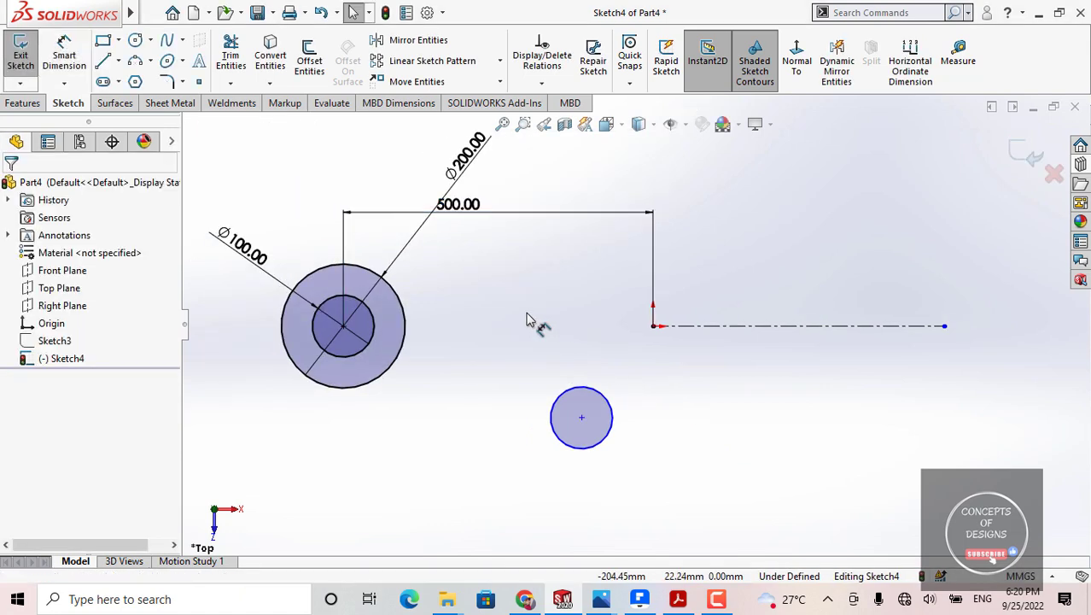
Sketch a vertical centerline downward from the concentric circles' center, extending past the level of the small lower circle.
scroll(621, 337, "up", 1)
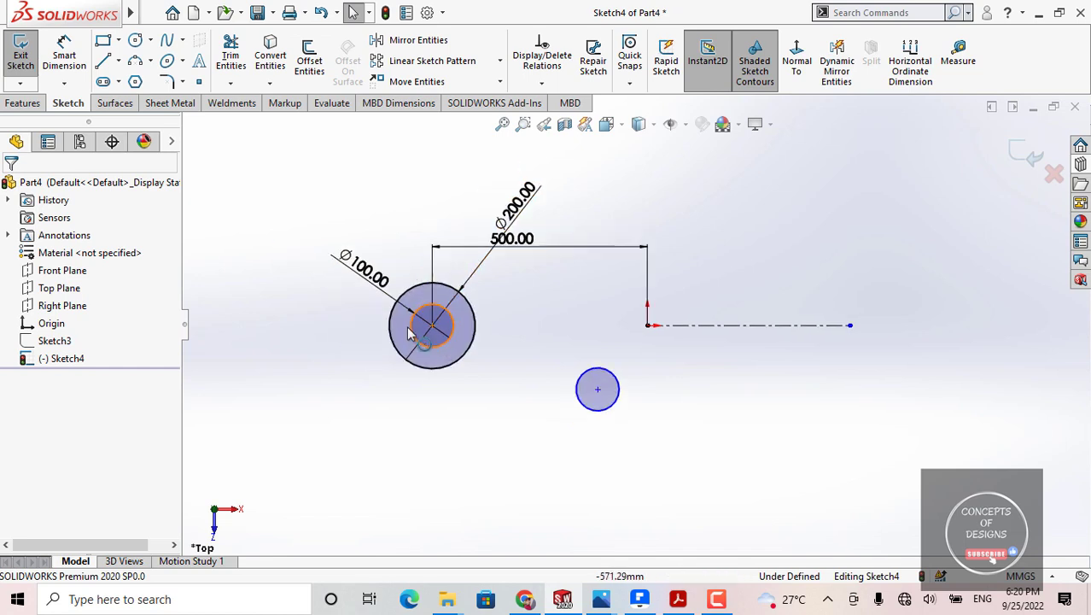
scroll(430, 320, "up", 1)
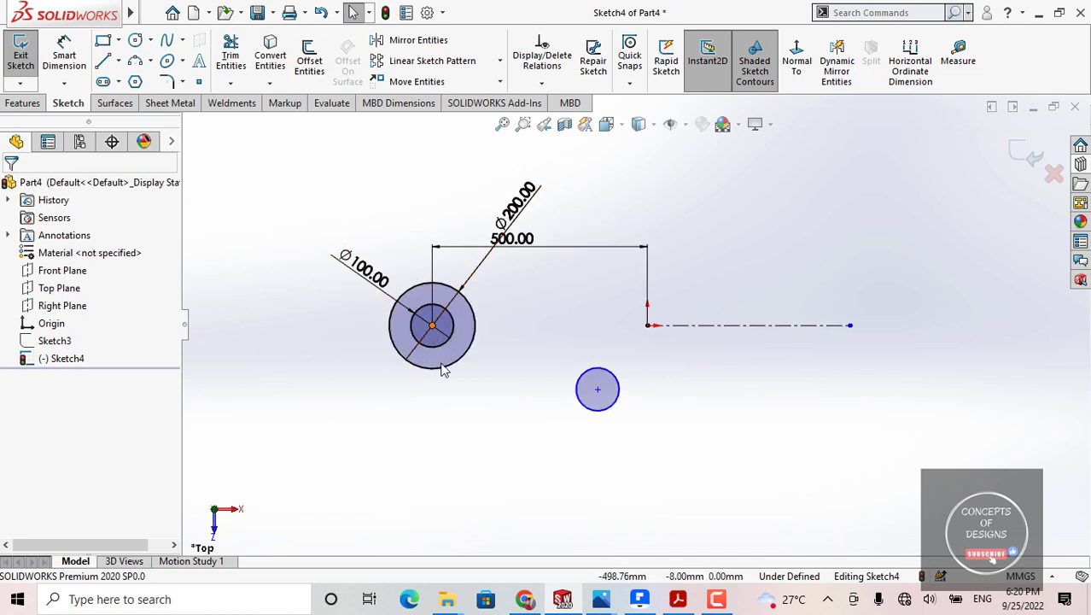
left_click(118, 61)
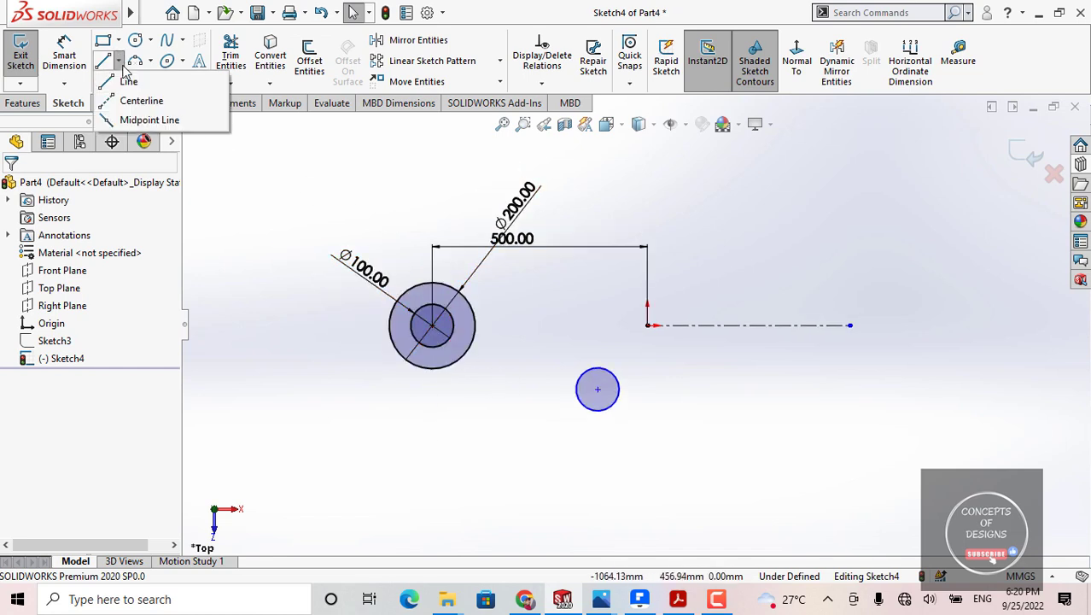
left_click(126, 101)
left_click(432, 326)
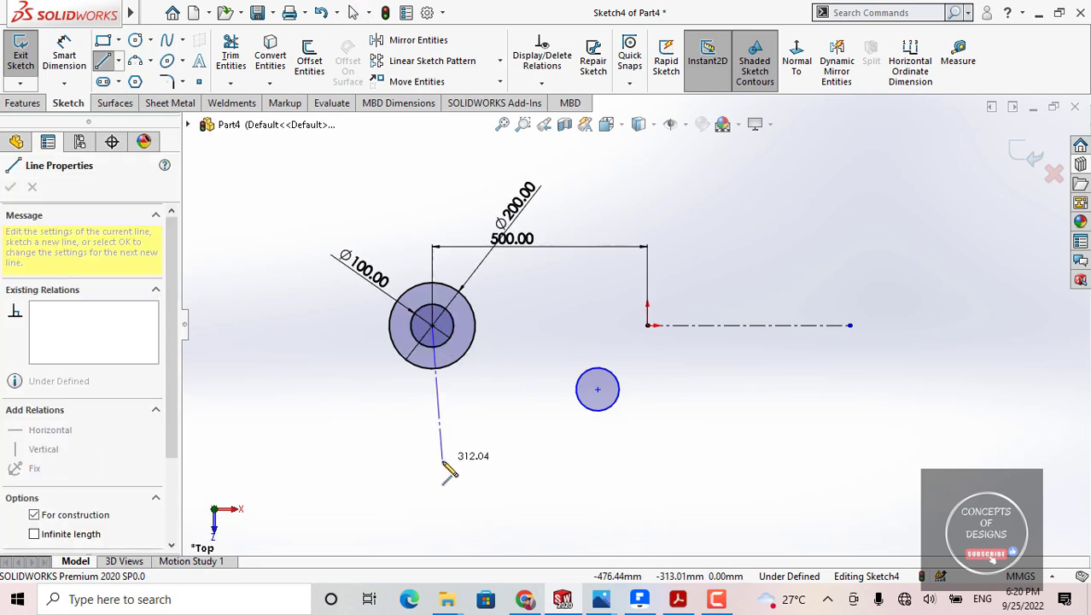
left_click(431, 468)
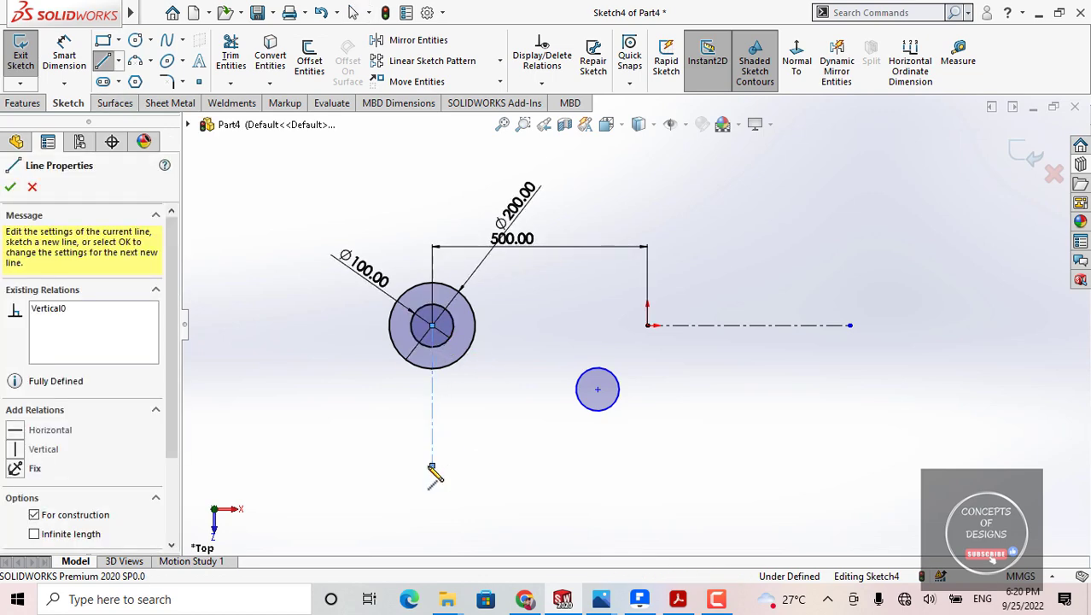
key("Escape")
key("f")
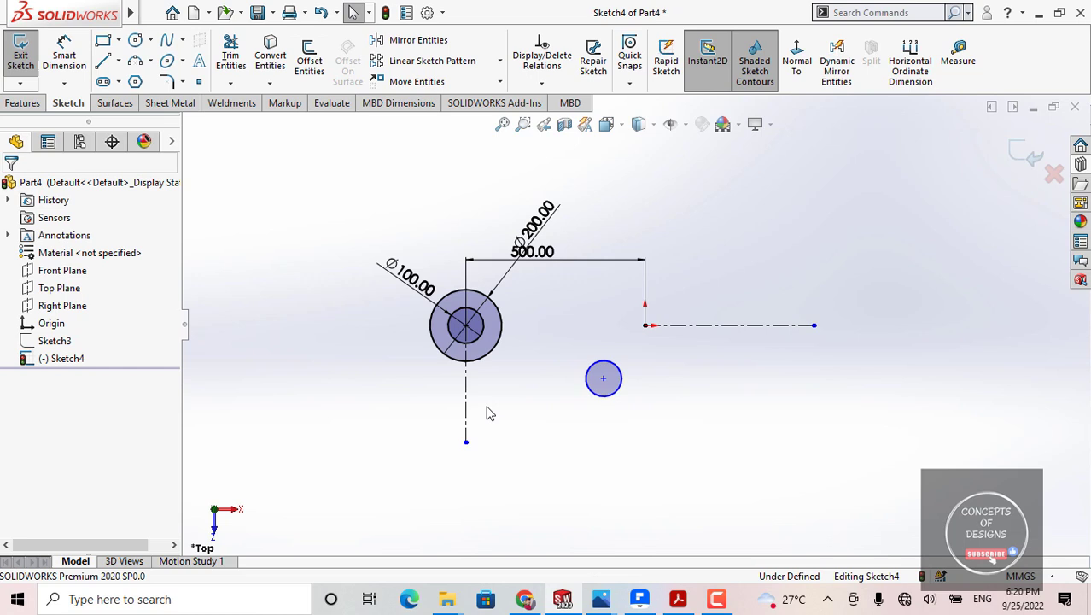
Make the small lower circle's center coincident with the vertical centerline, and move the circle down along it to about 242 mm below the concentric circles.
left_click(604, 378)
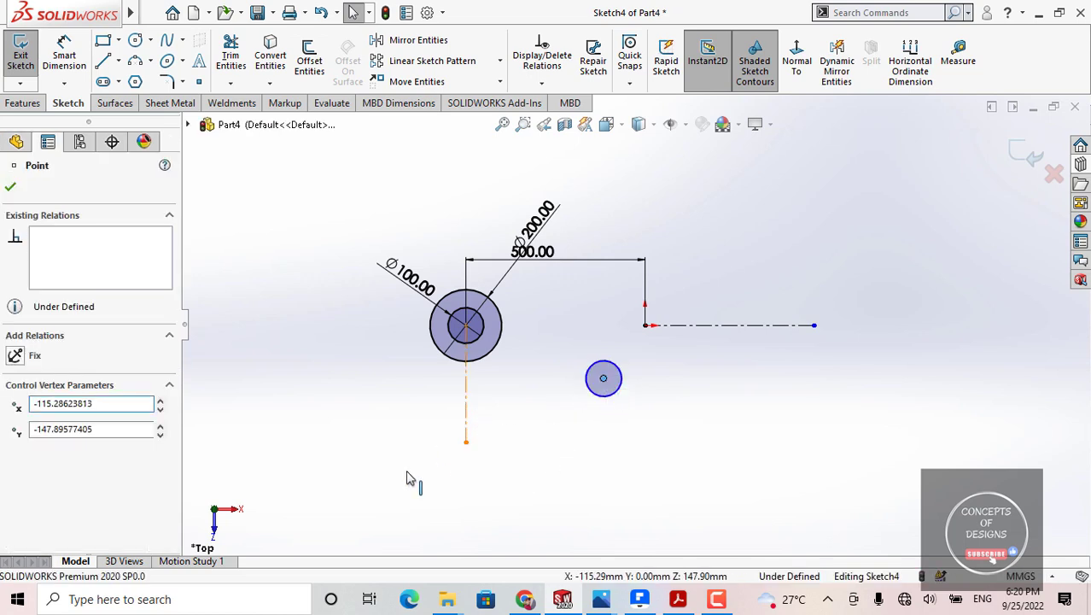
left_click(466, 409)
left_click(604, 378, "ctrl")
left_click(51, 465)
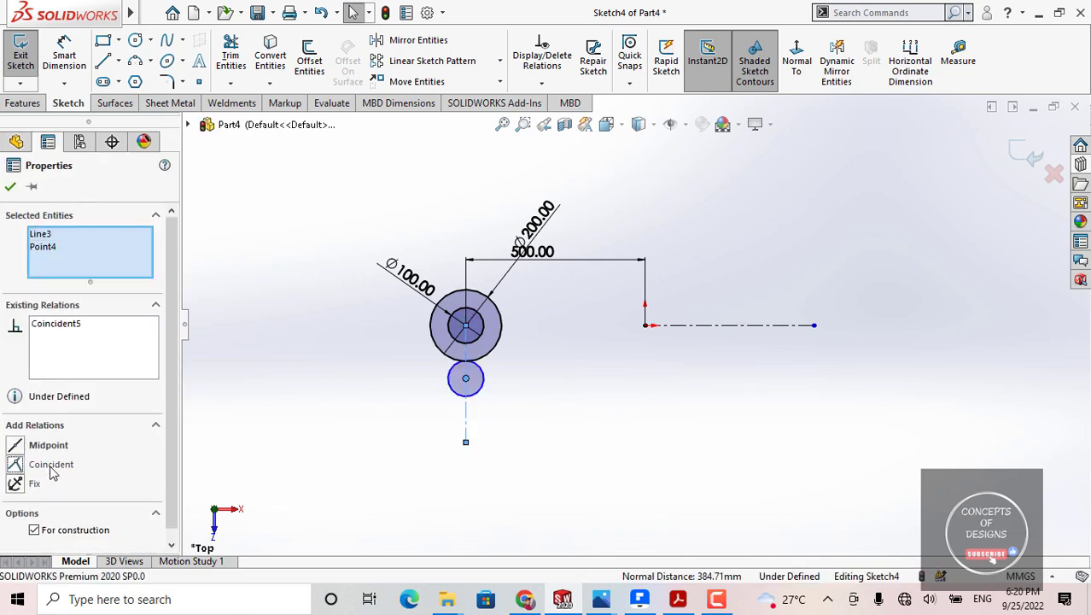
left_click(339, 417)
left_click_drag(470, 385, 468, 419)
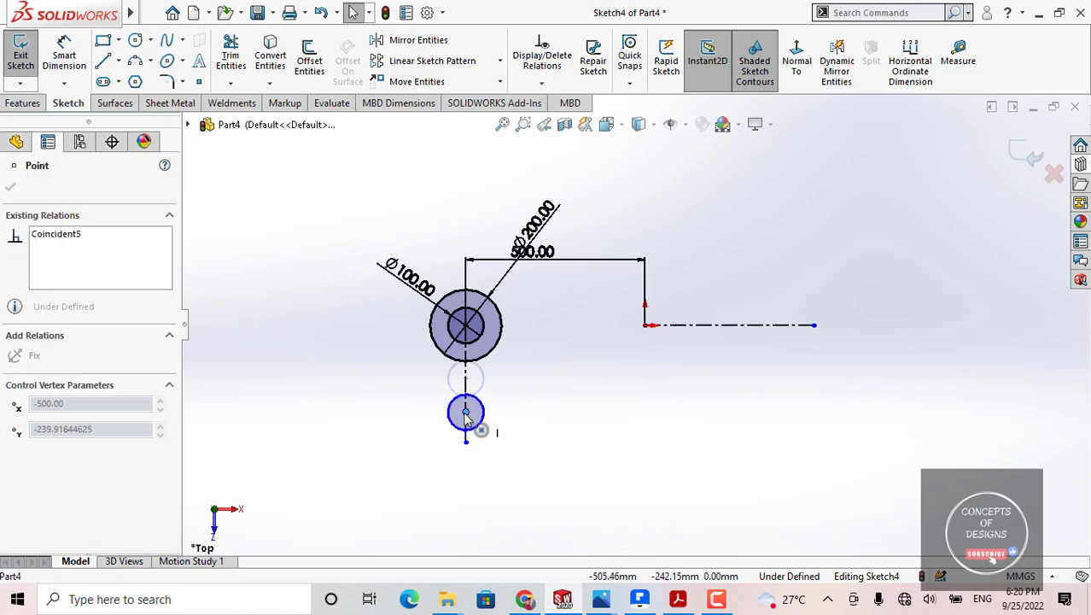
left_click(361, 390)
Dimension the vertical distance between the lower circle's center and the concentric circles' center as drawn, with the text to the right of the circles.
scroll(466, 391, "down", 3)
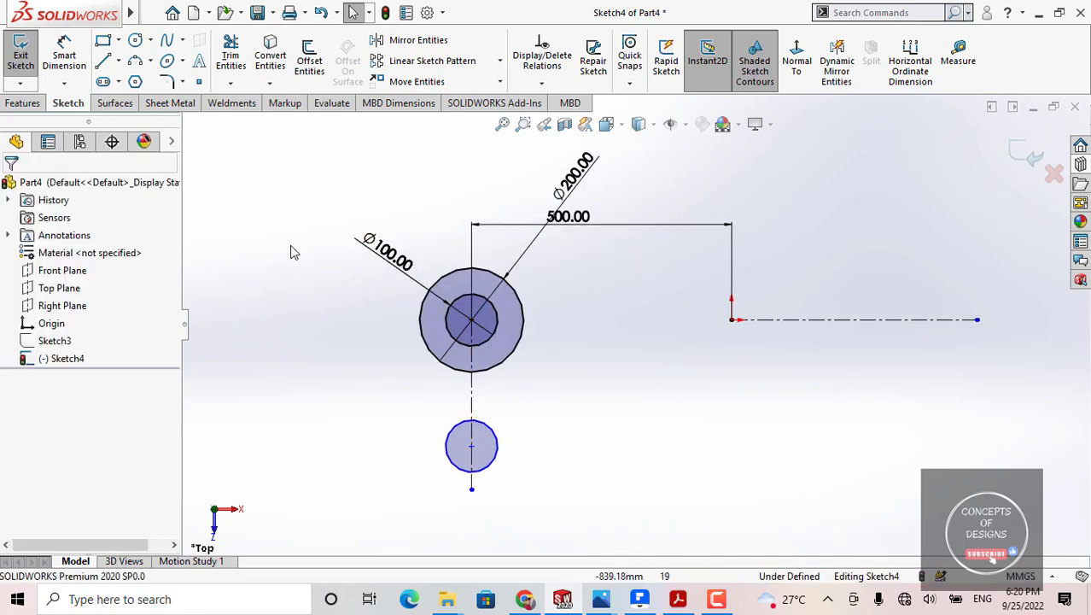
left_click(64, 53)
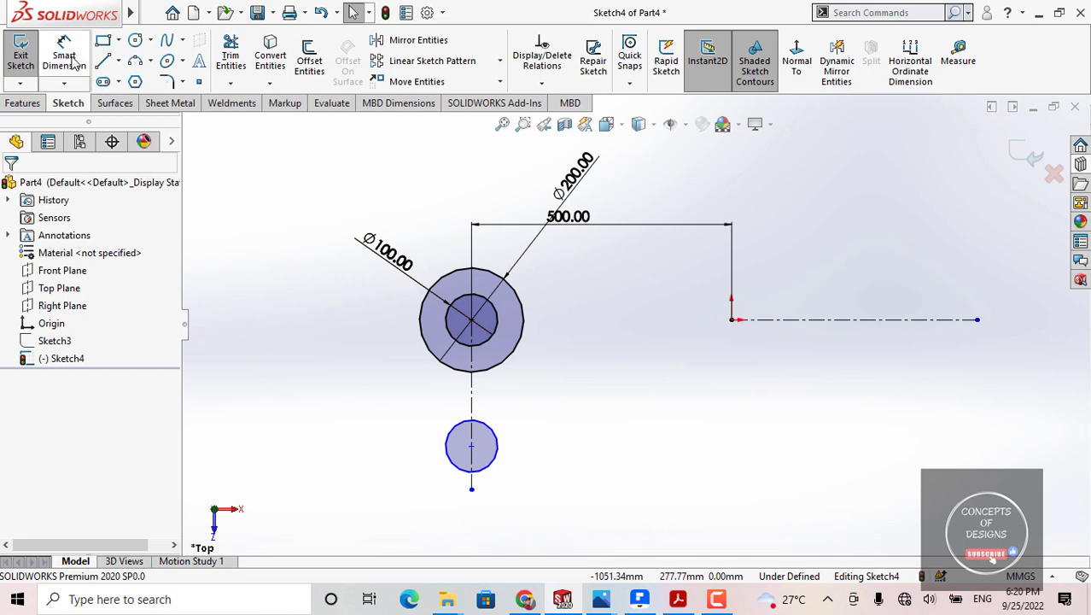
left_click(472, 445)
left_click(471, 319)
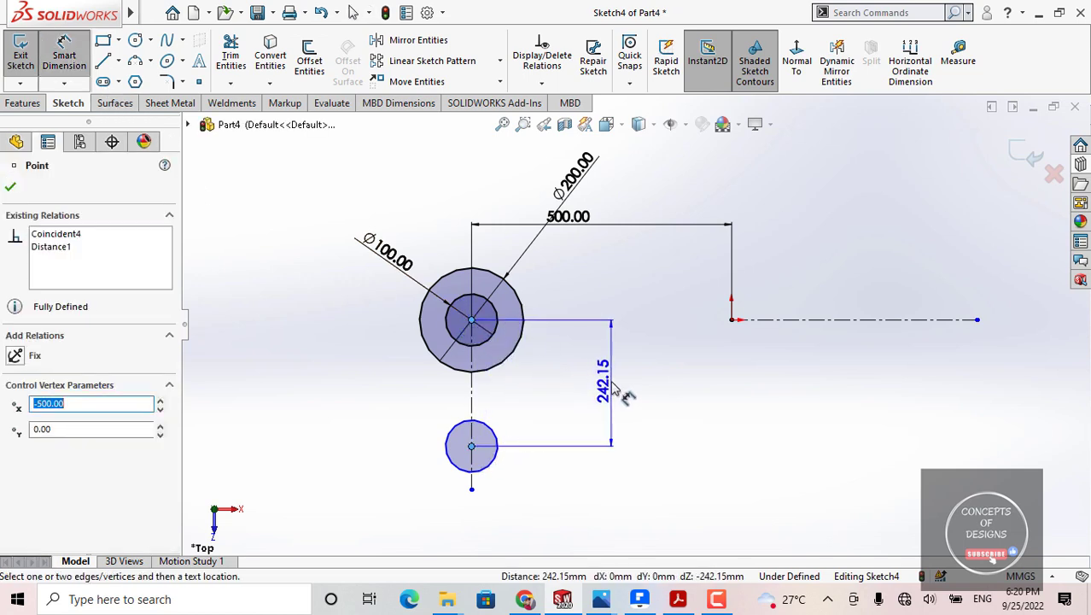
left_click(611, 393)
right_click(701, 438)
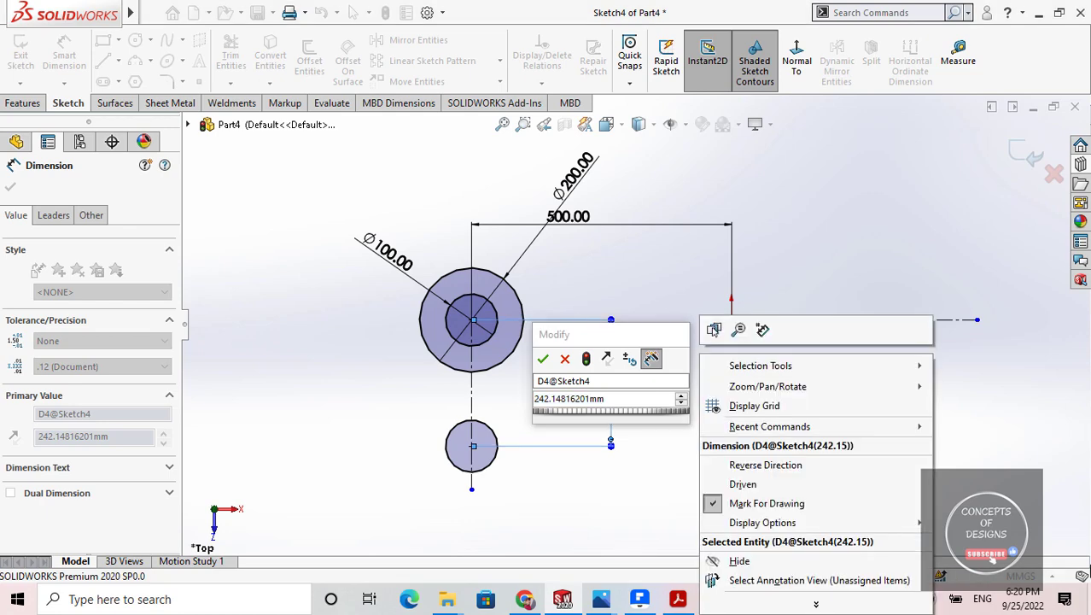
left_click(543, 359)
left_click(543, 359)
left_click(753, 394)
scroll(753, 394, "up", 2)
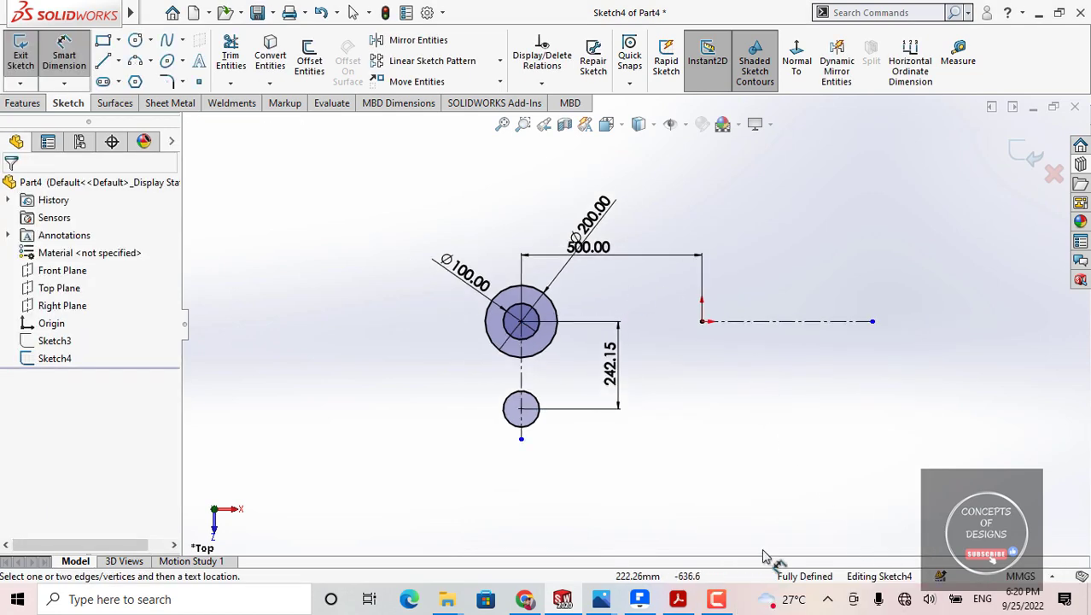